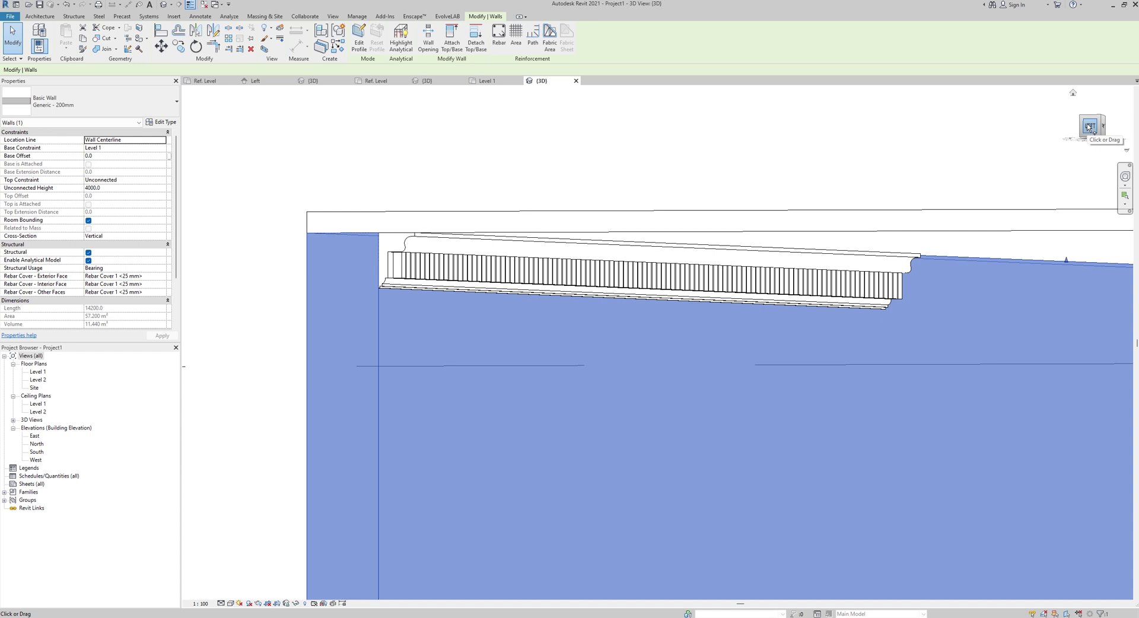
# Examine the dentil cornice at the top of the wall from the left side and at an angle
pyautogui.click(1090, 127)
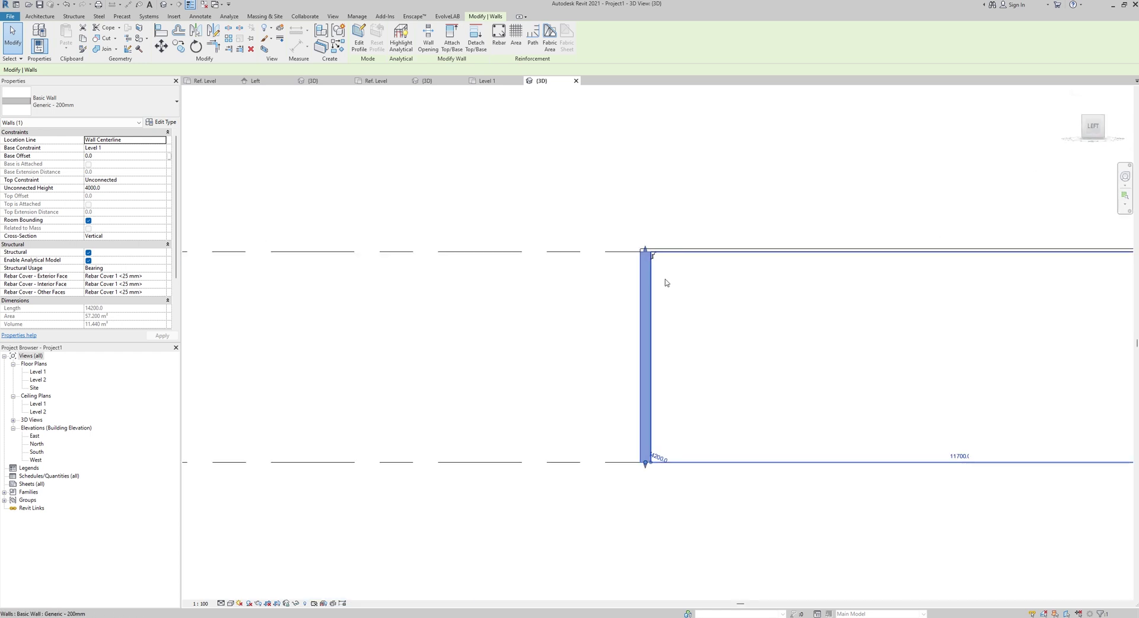
pyautogui.scroll(5, 666, 282)
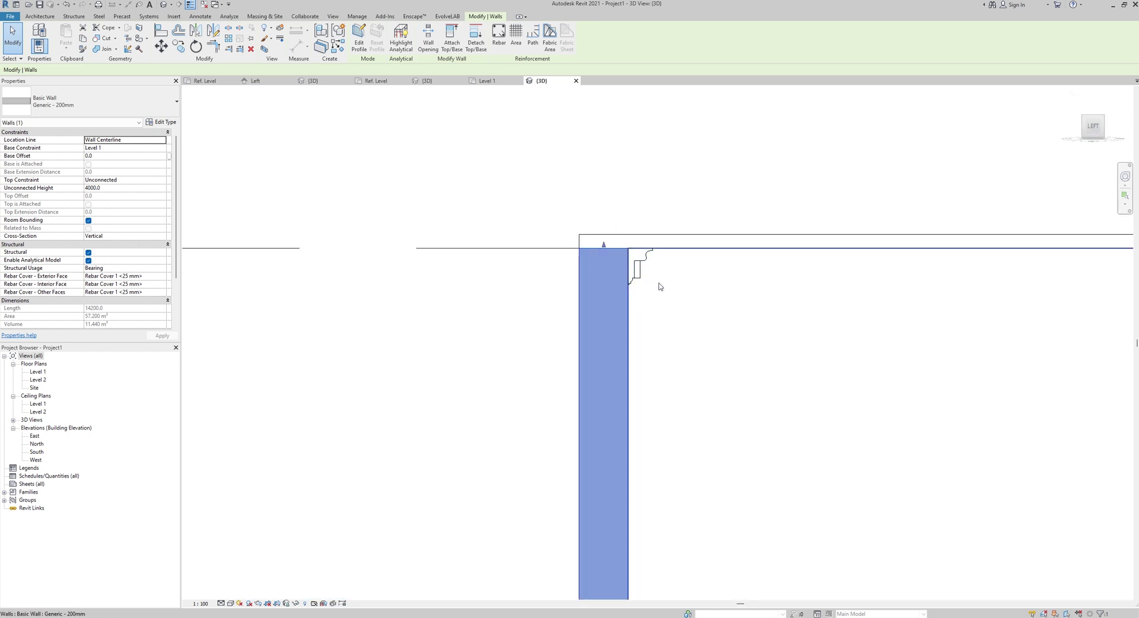
pyautogui.keyDown('shift'); pyautogui.moveTo(674, 285); pyautogui.dragTo(647, 271, button='middle'); pyautogui.keyUp('shift')
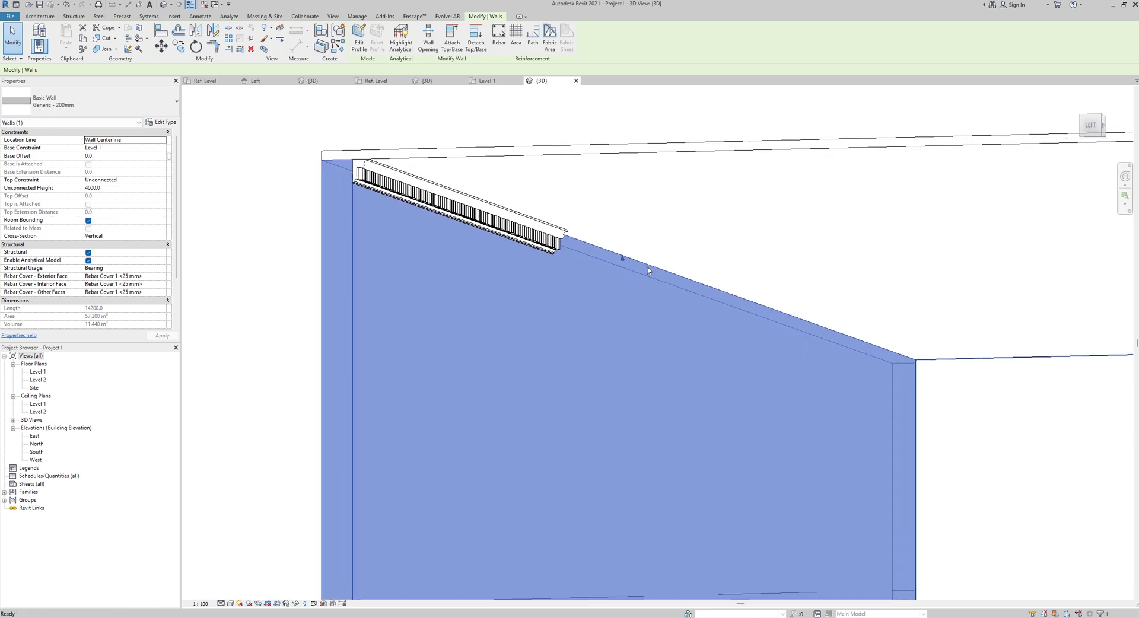
# Switch to the family editor window and create a new family from the English Metric Generic Model face based template
pyautogui.moveTo(700, 614)
pyautogui.click(700, 578)
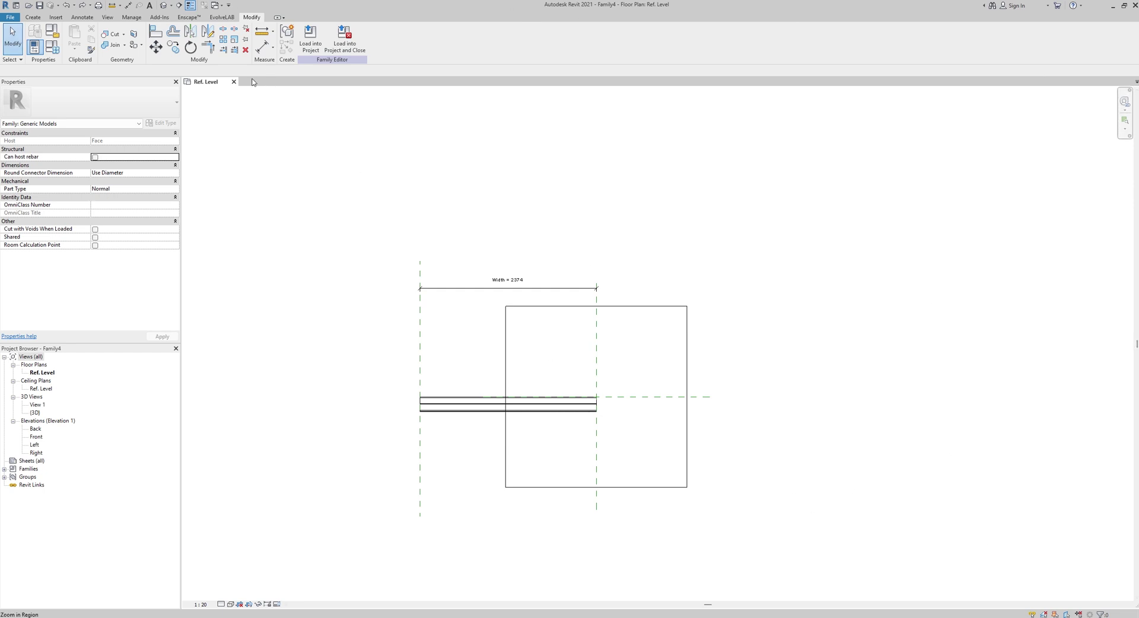
pyautogui.click(8, 18)
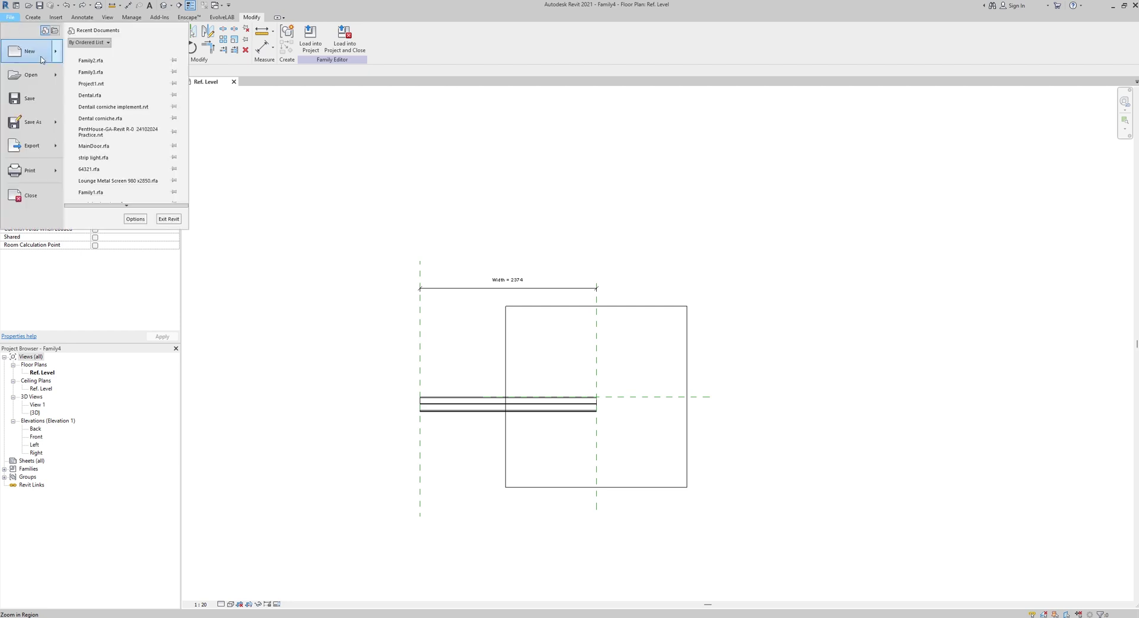
pyautogui.moveTo(42, 59)
pyautogui.click(97, 81)
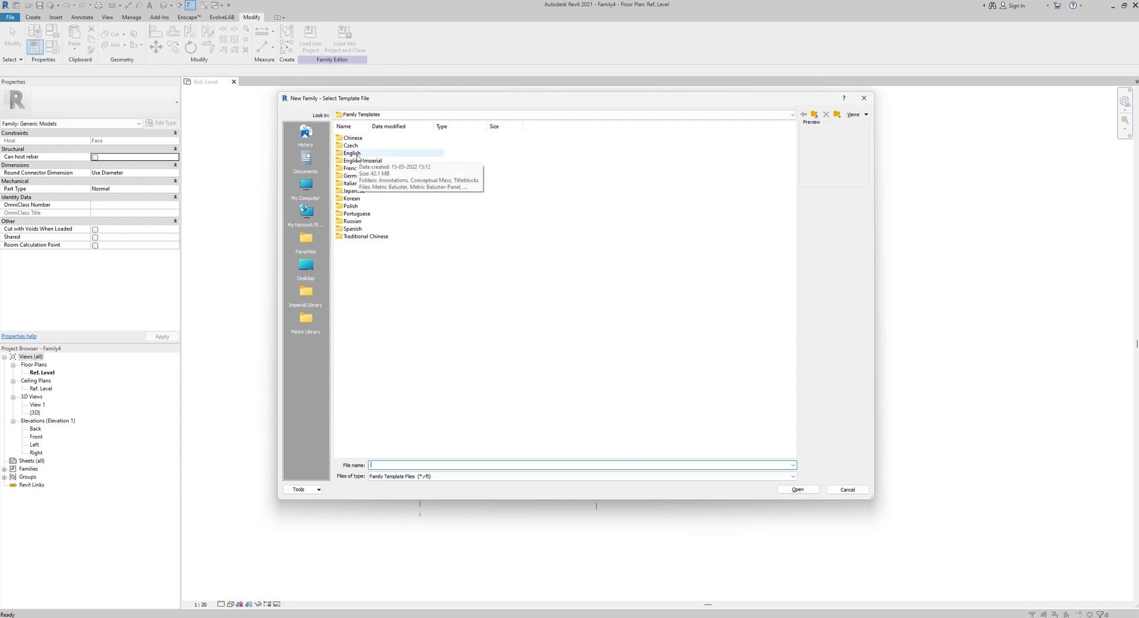
pyautogui.click(356, 153)
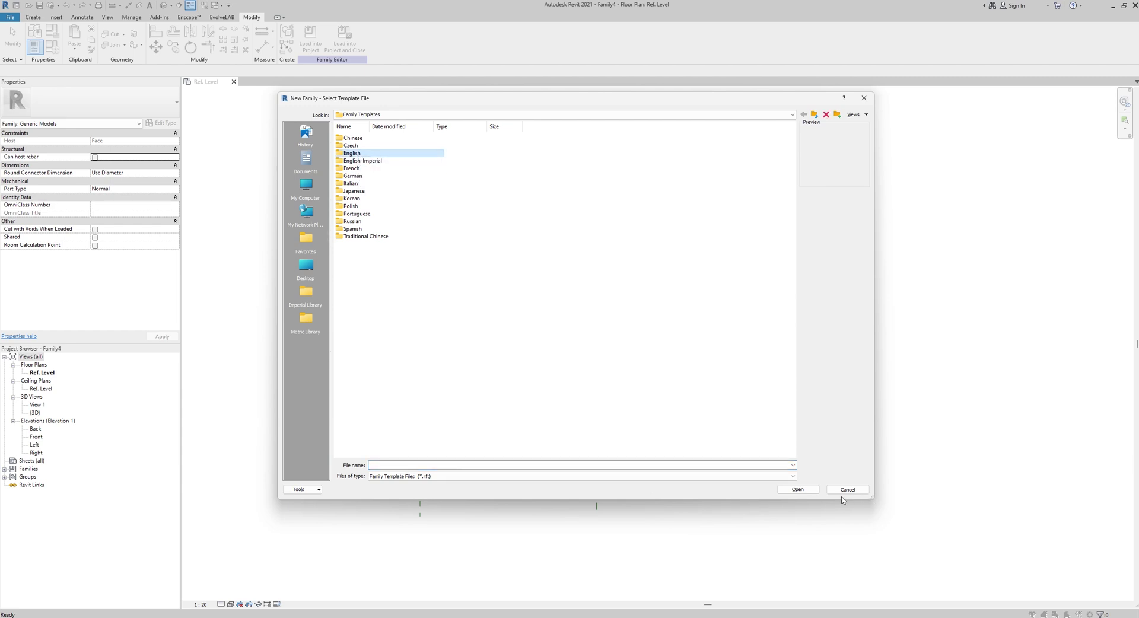
pyautogui.click(800, 490)
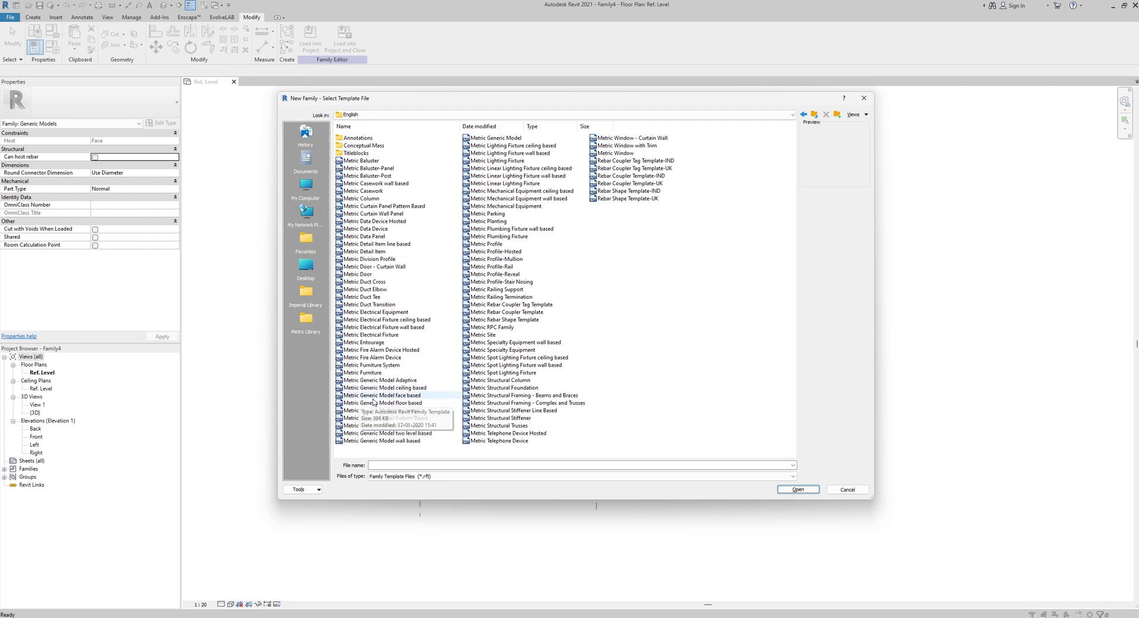
pyautogui.click(388, 395)
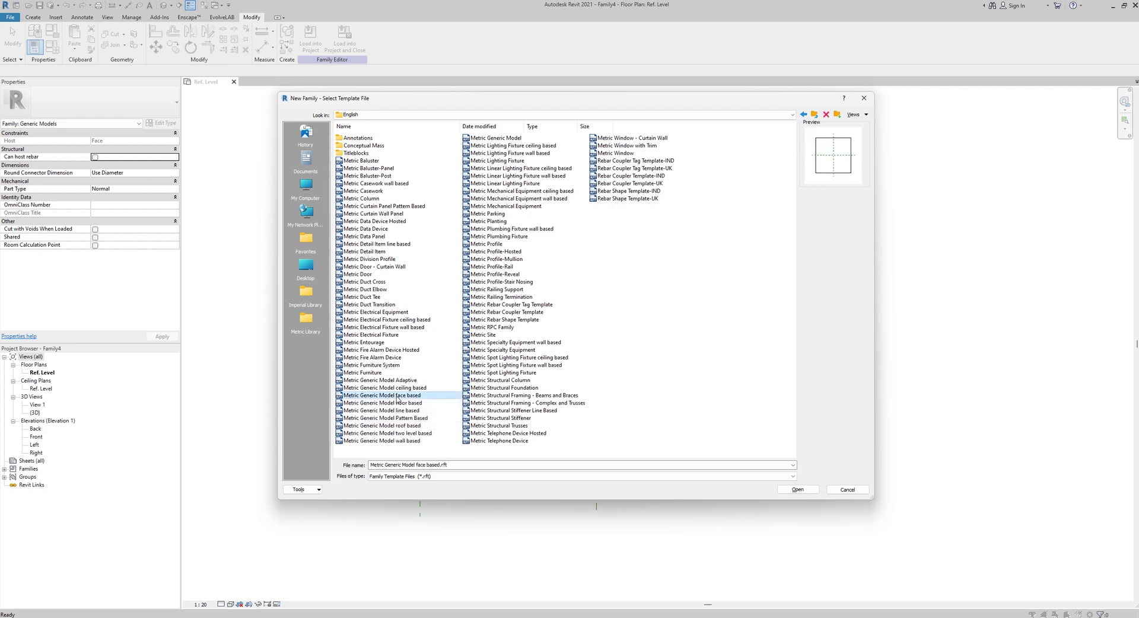
pyautogui.click(797, 489)
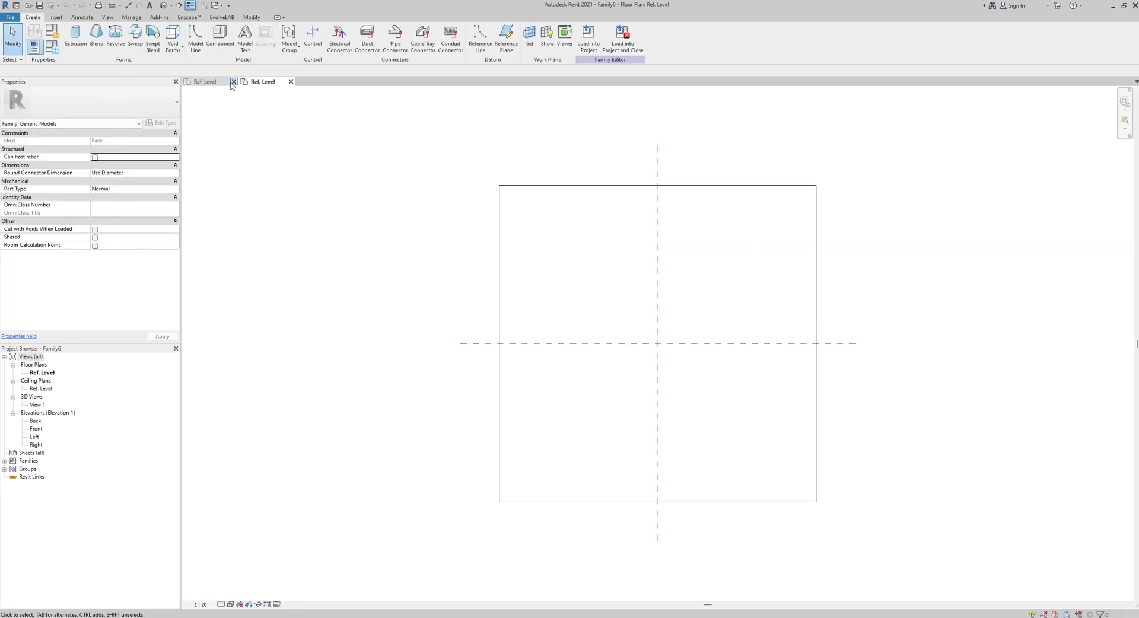
# Close the old Family4 without saving its changes, keeping only the new family open
pyautogui.click(234, 82)
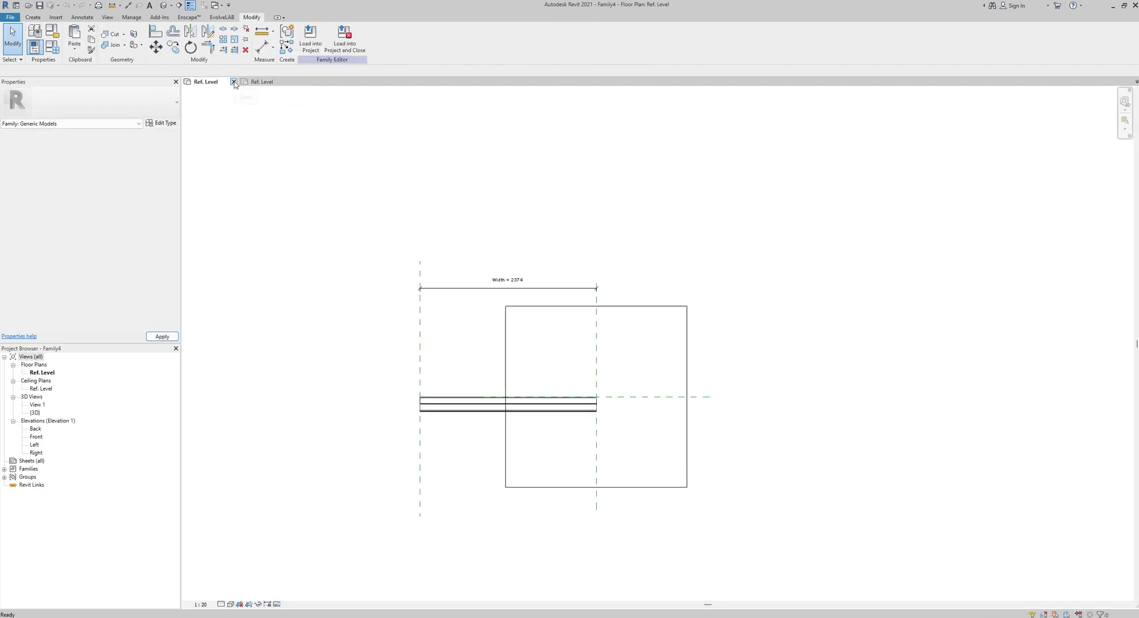
pyautogui.click(234, 83)
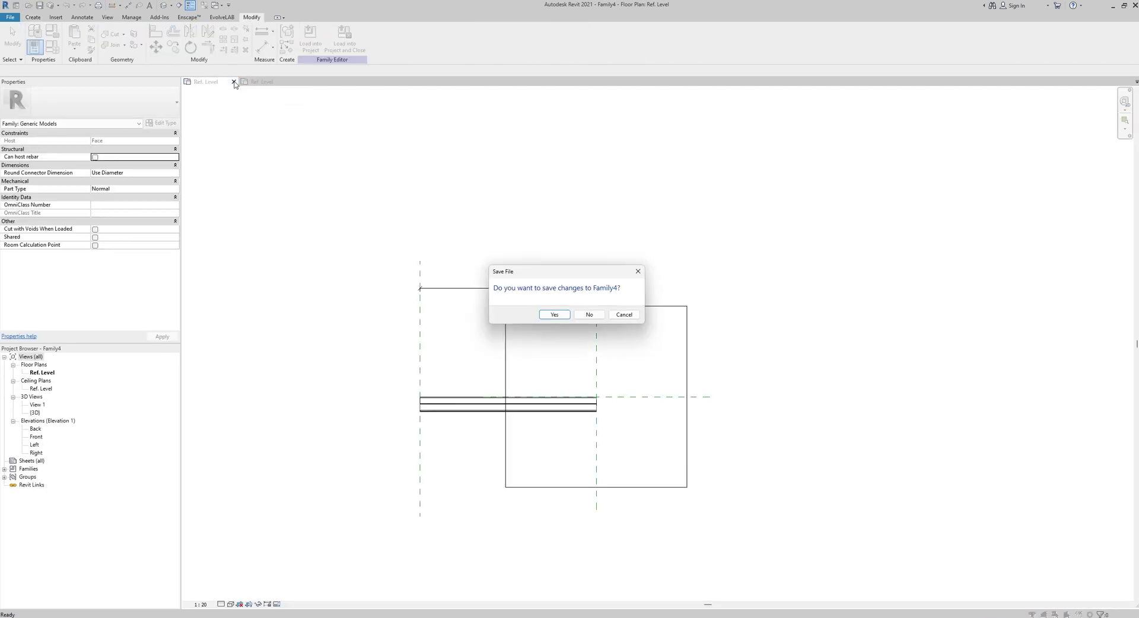
pyautogui.click(595, 317)
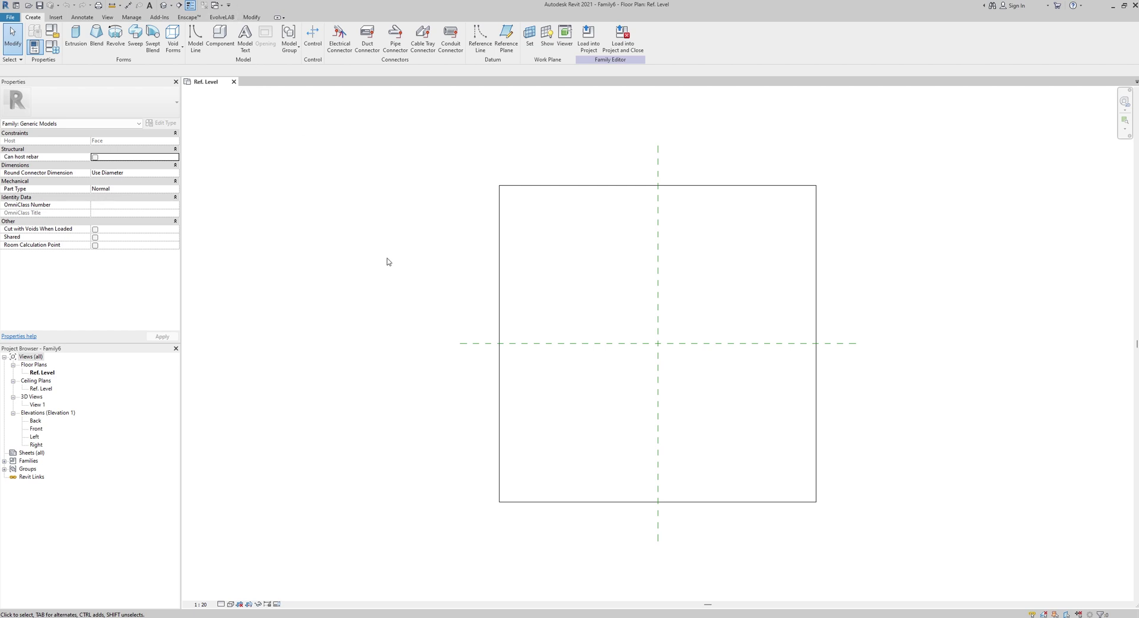
# Draw a vertical reference plane about 2416 mm to the left of the Center (Left/Right) plane
pyautogui.press('r')
pyautogui.press('p')
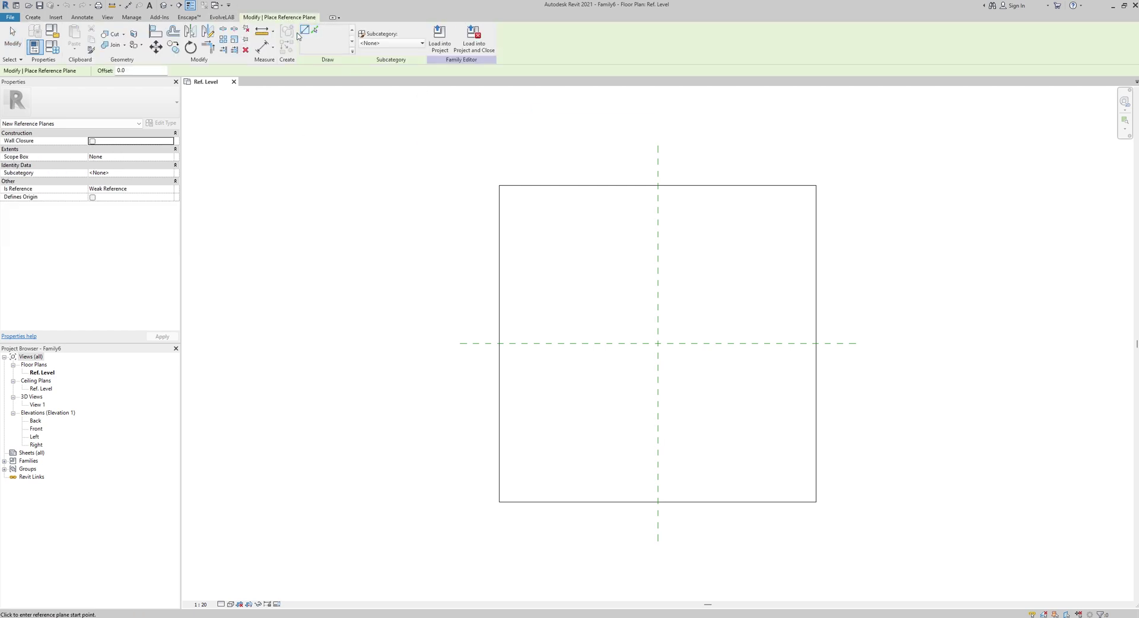
pyautogui.scroll(-3, 424, 258)
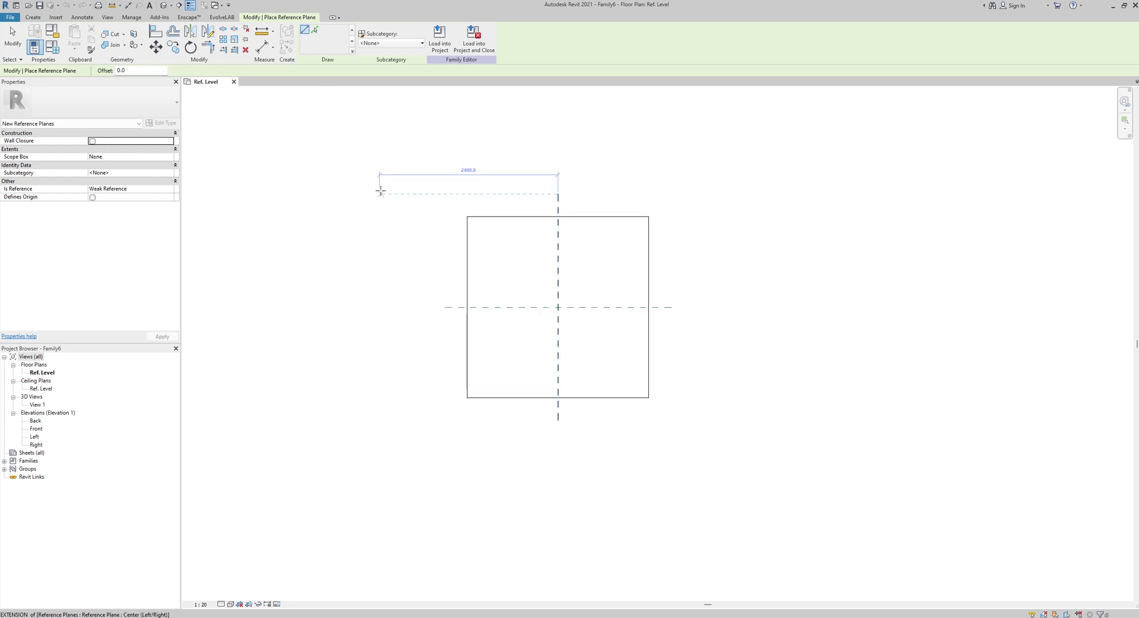
pyautogui.click(379, 184)
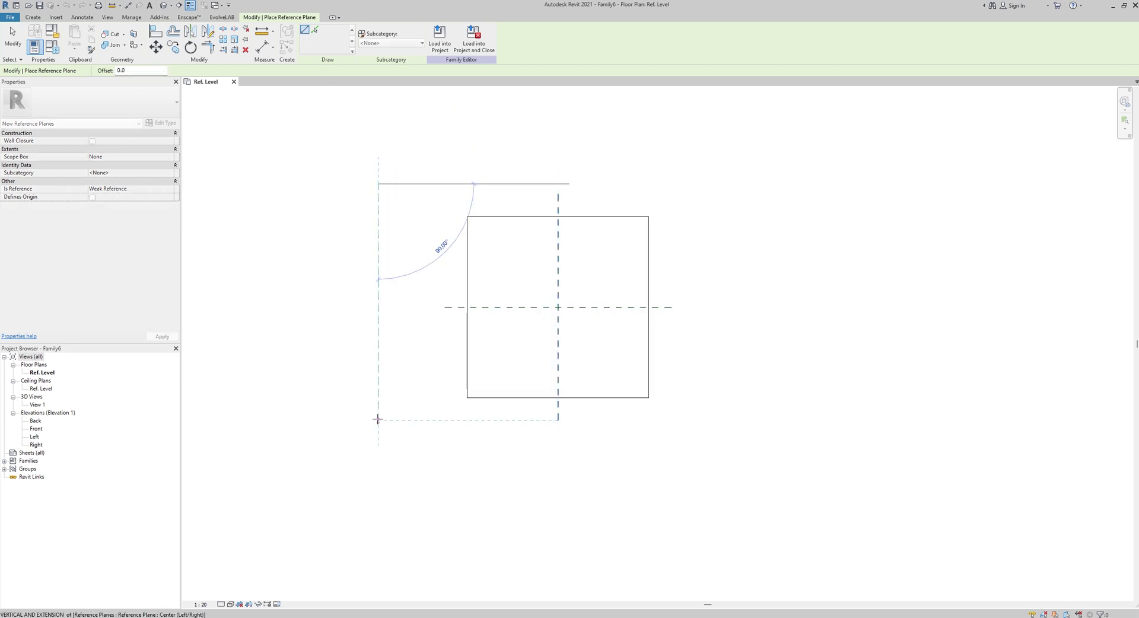
pyautogui.click(378, 419)
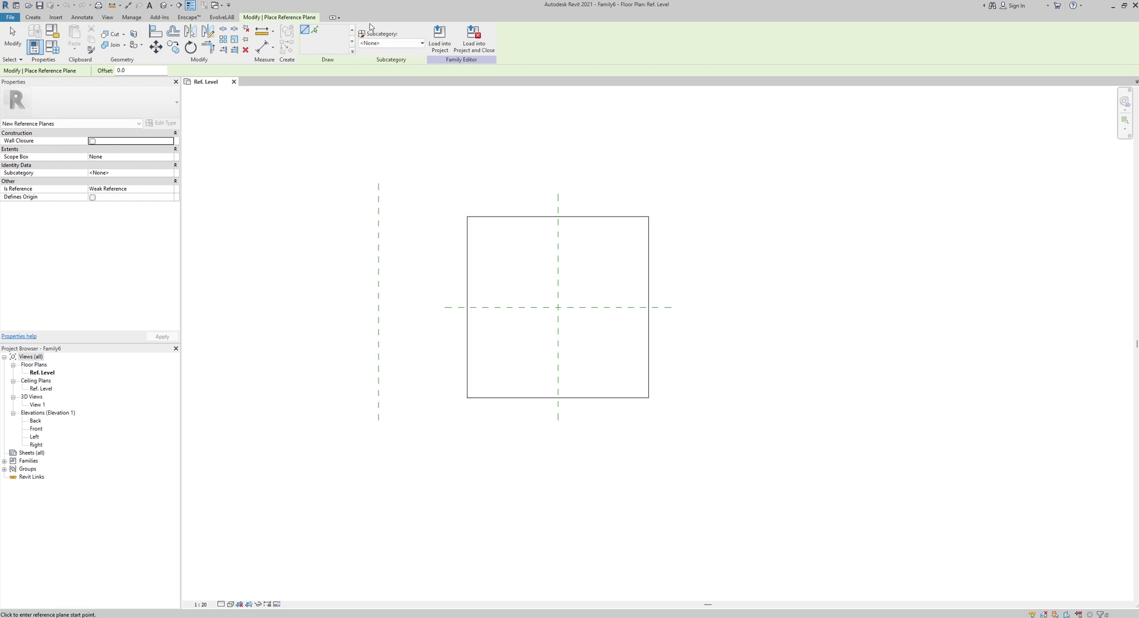
# Place an aligned dimension between the new vertical reference plane and the Center (Left/Right) plane
pyautogui.click(263, 46)
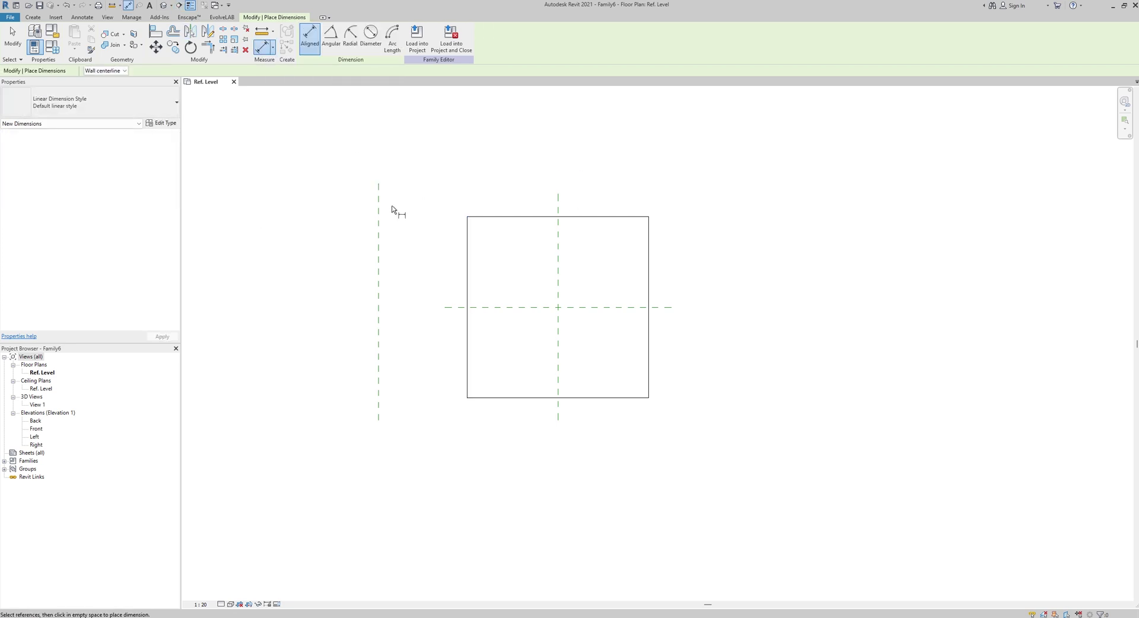
pyautogui.click(379, 205)
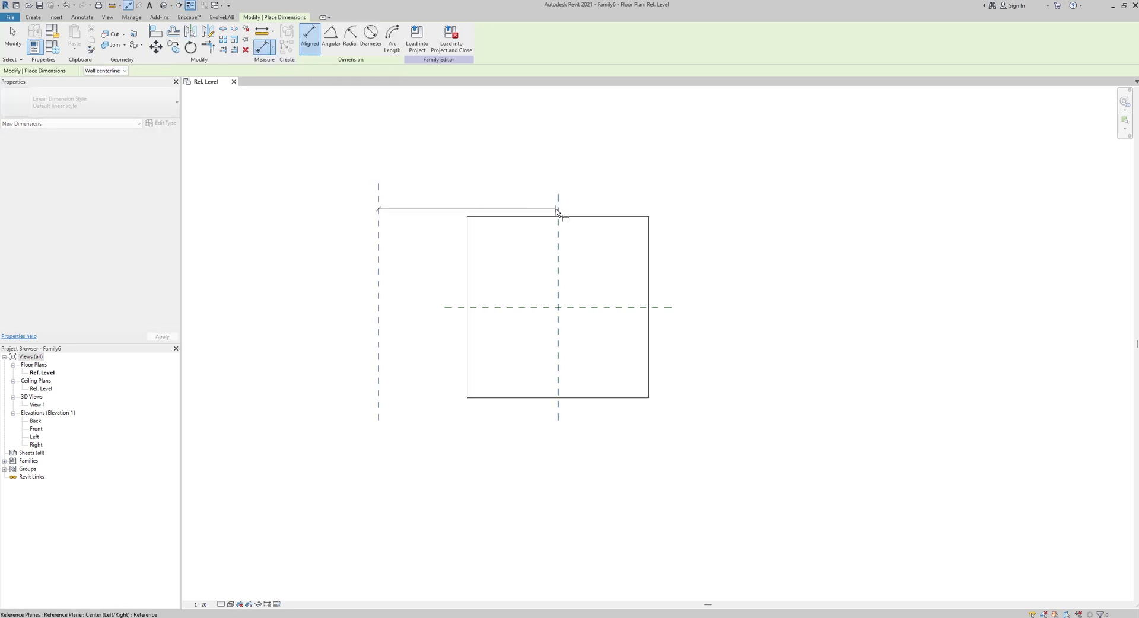
pyautogui.click(558, 212)
pyautogui.click(543, 202)
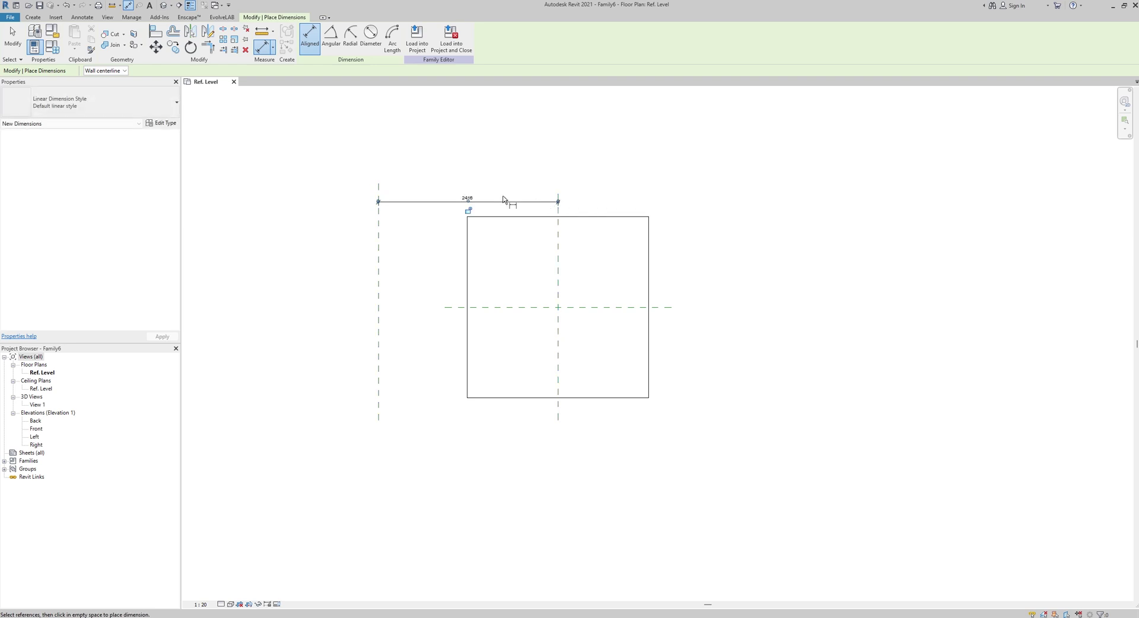
pyautogui.scroll(2, 465, 204)
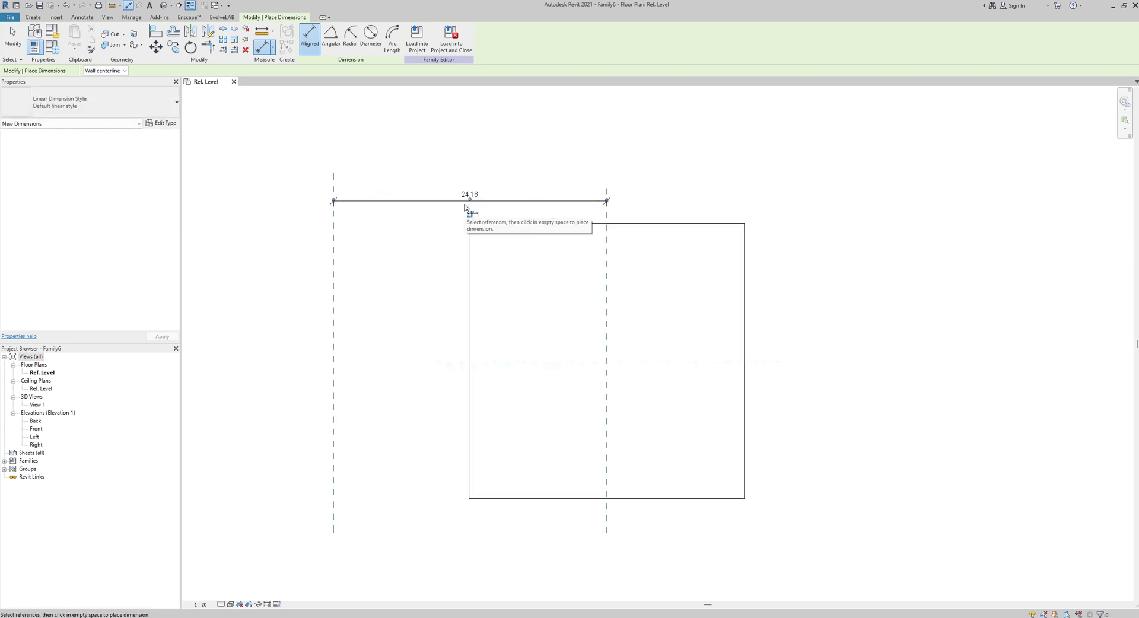
pyautogui.press('Escape')
pyautogui.press('Escape')
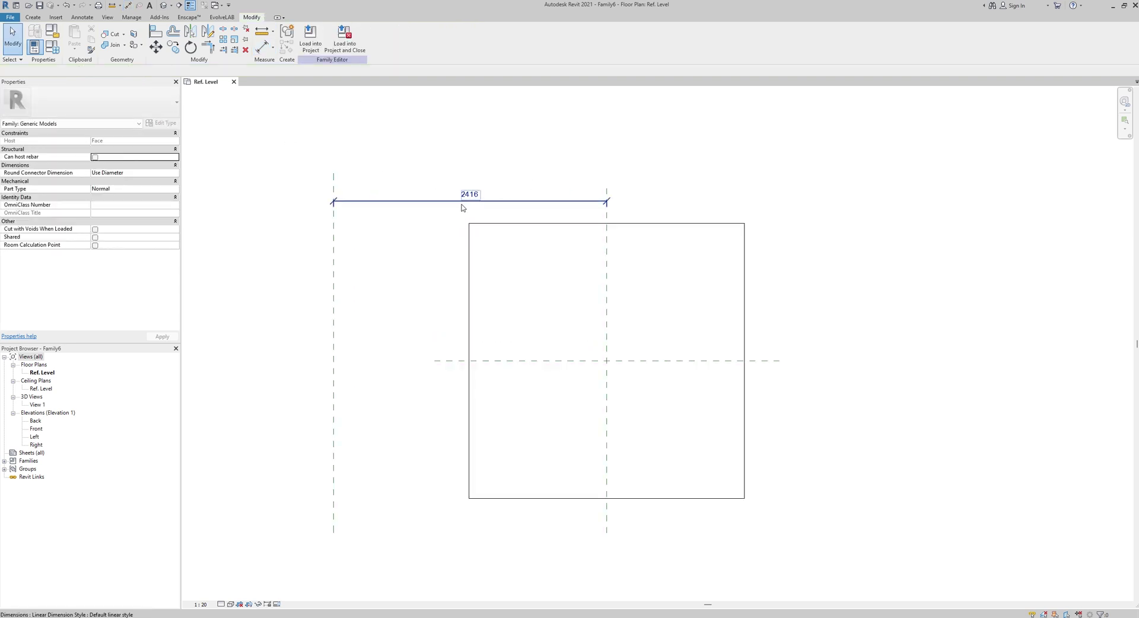
# Label the dimension between the vertical planes with a new type parameter named Width
pyautogui.click(463, 206)
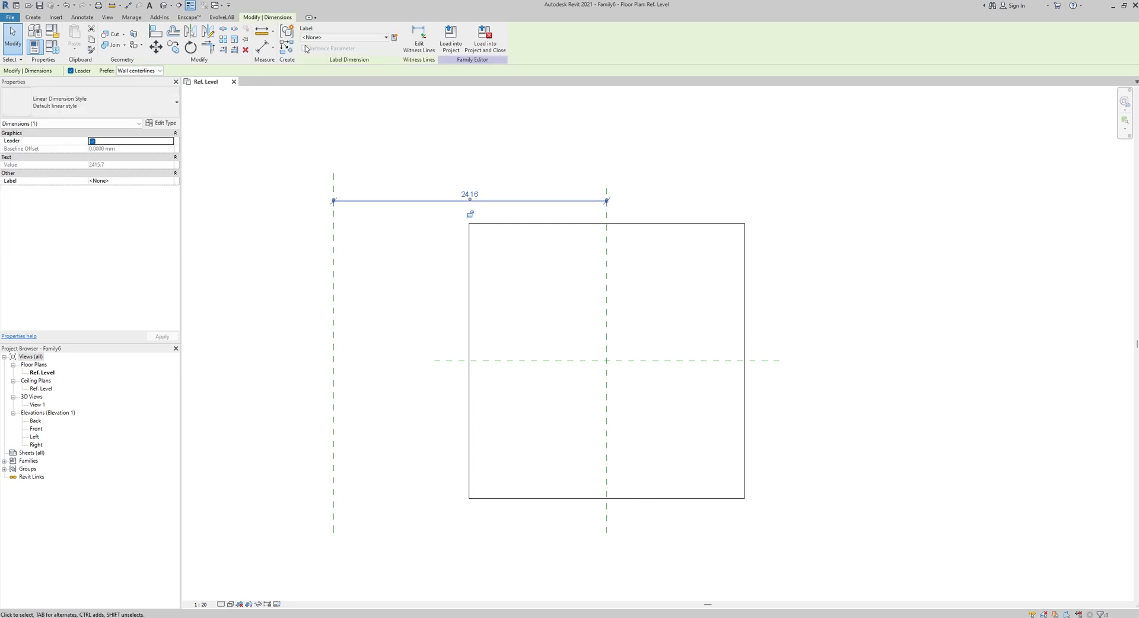
pyautogui.click(394, 39)
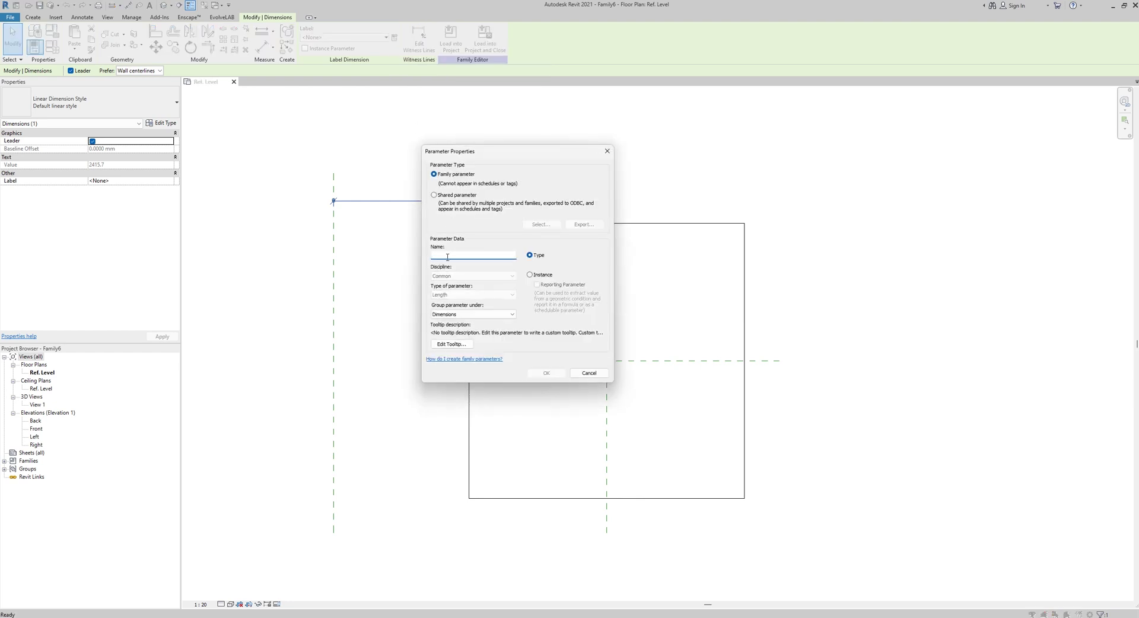
pyautogui.write('W')
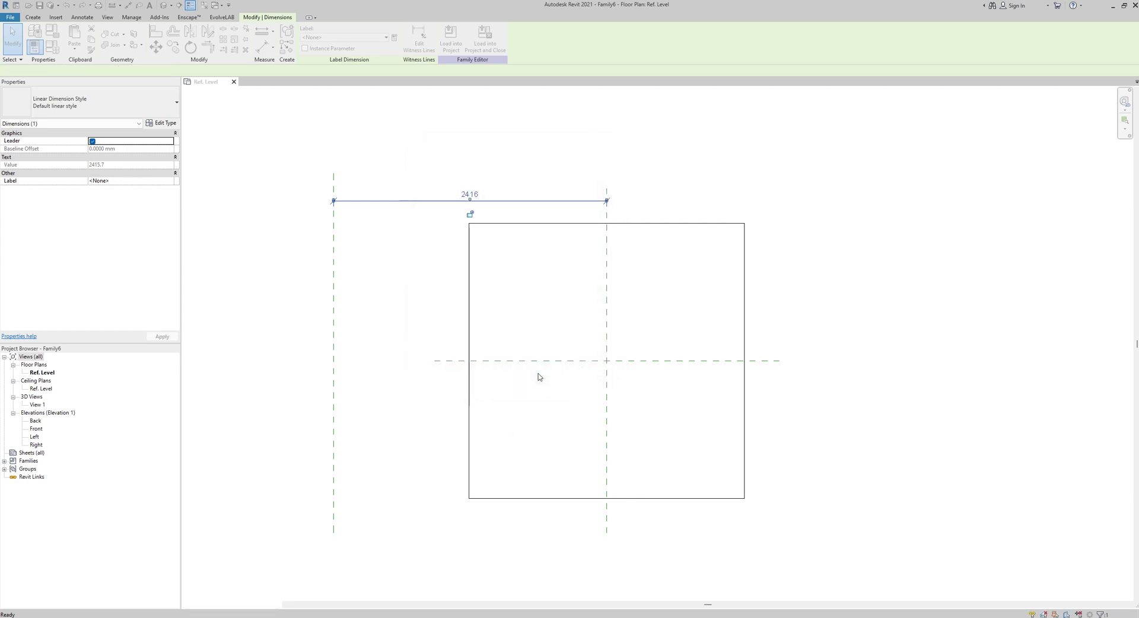
pyautogui.click(547, 372)
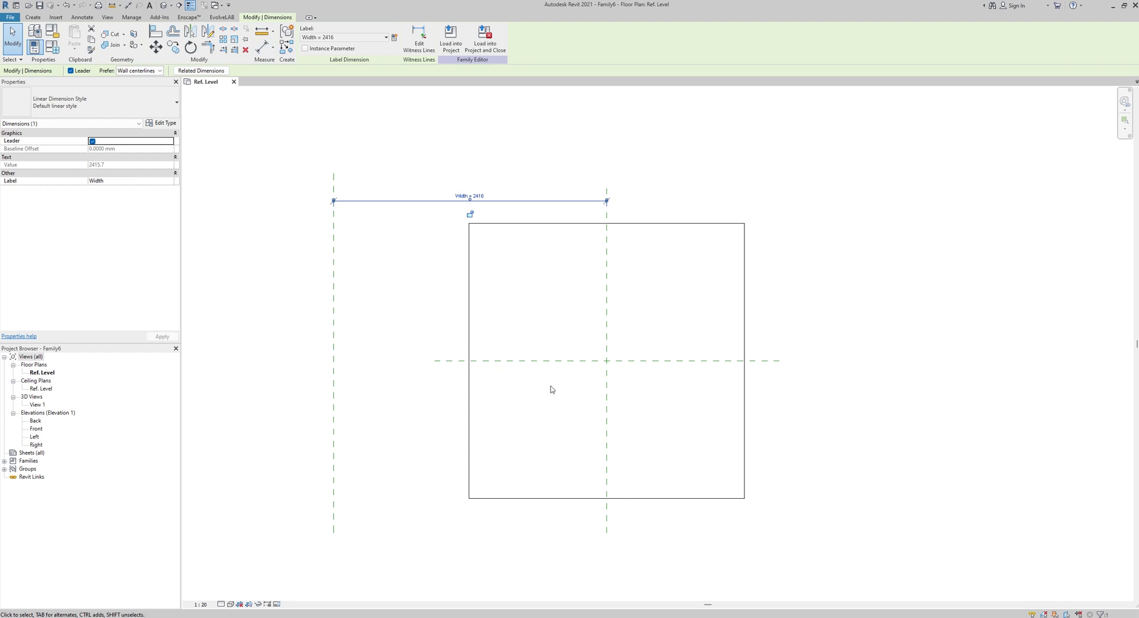
# Start a sweep and sketch its straight horizontal path from the centre planes' intersection to the left reference plane
pyautogui.click(34, 18)
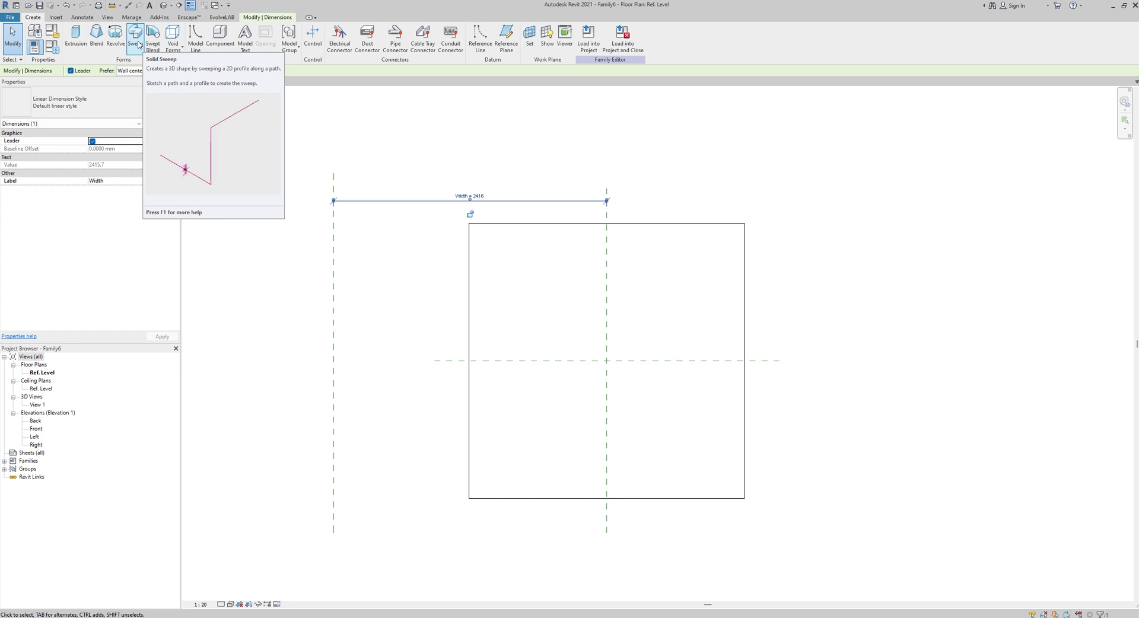
pyautogui.click(135, 42)
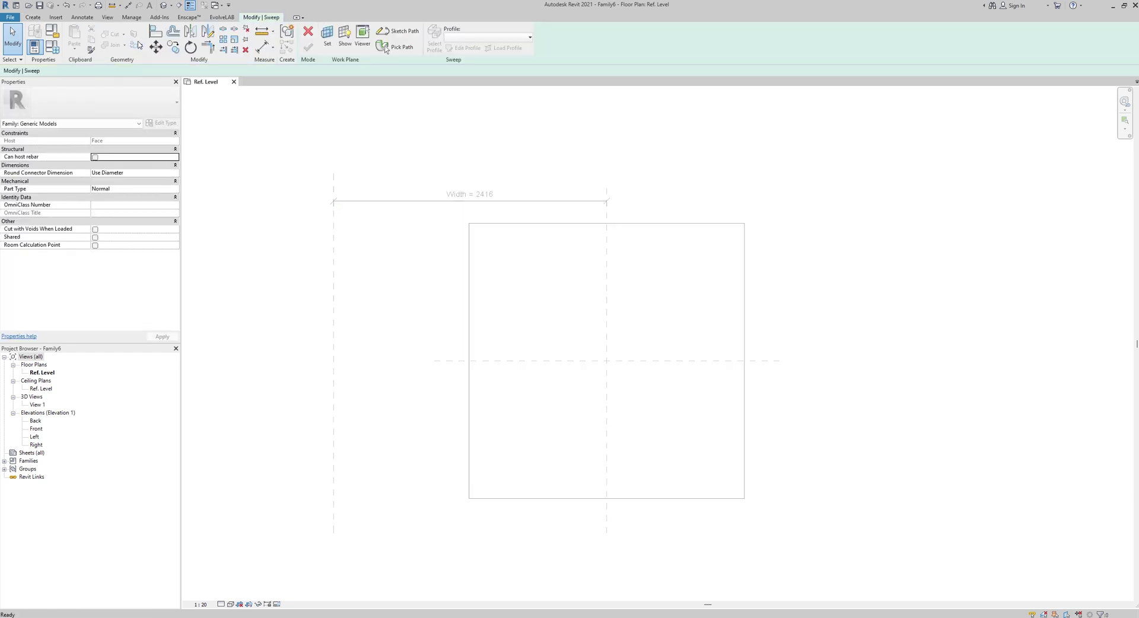
pyautogui.click(397, 31)
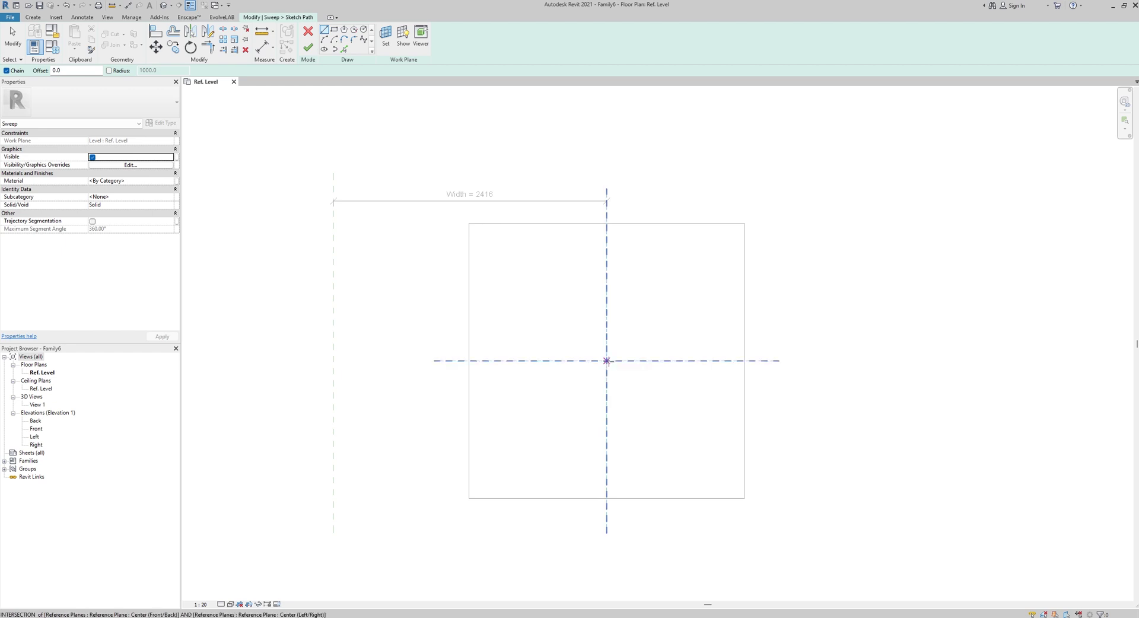
pyautogui.click(607, 360)
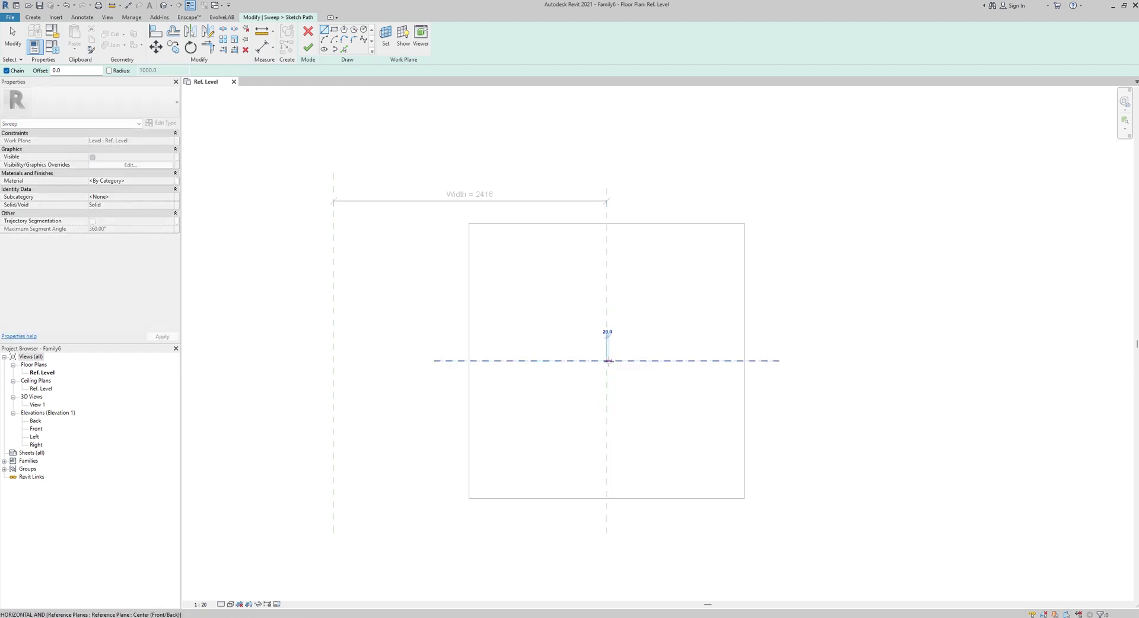
pyautogui.click(334, 360)
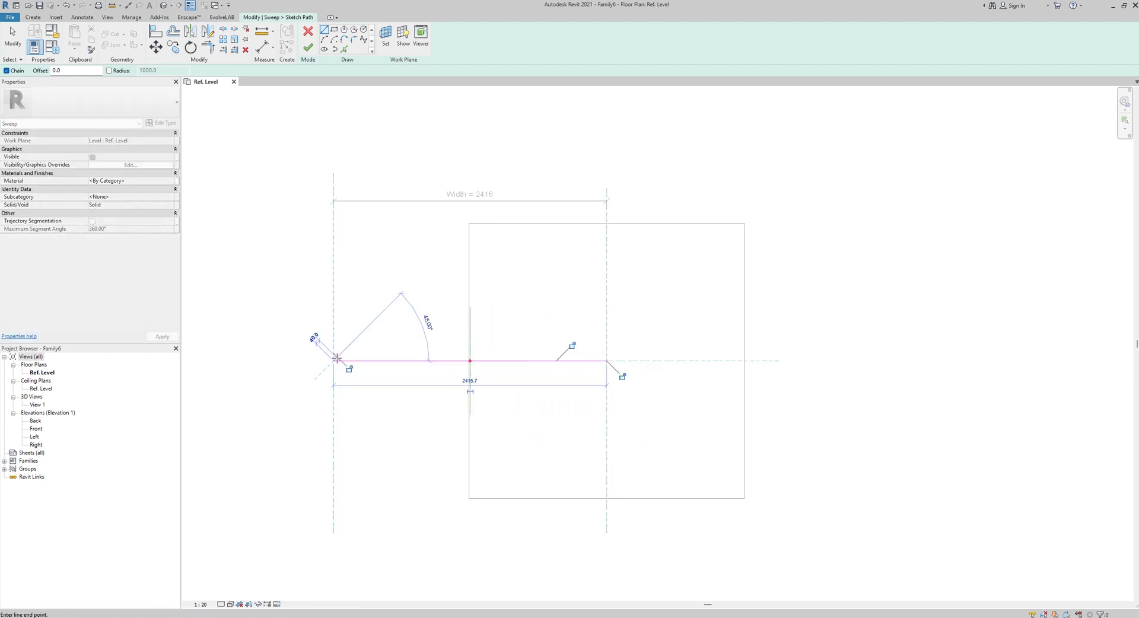
pyautogui.press('Escape')
pyautogui.press('Escape')
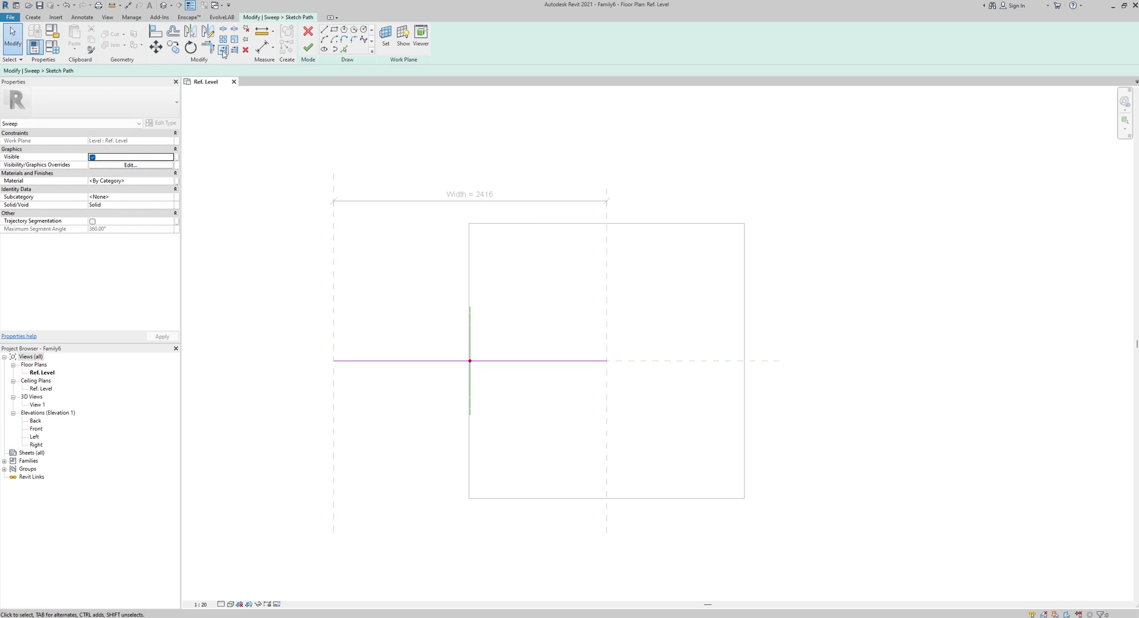
# Align both ends of the sweep path to the vertical reference planes and lock them
pyautogui.click(155, 32)
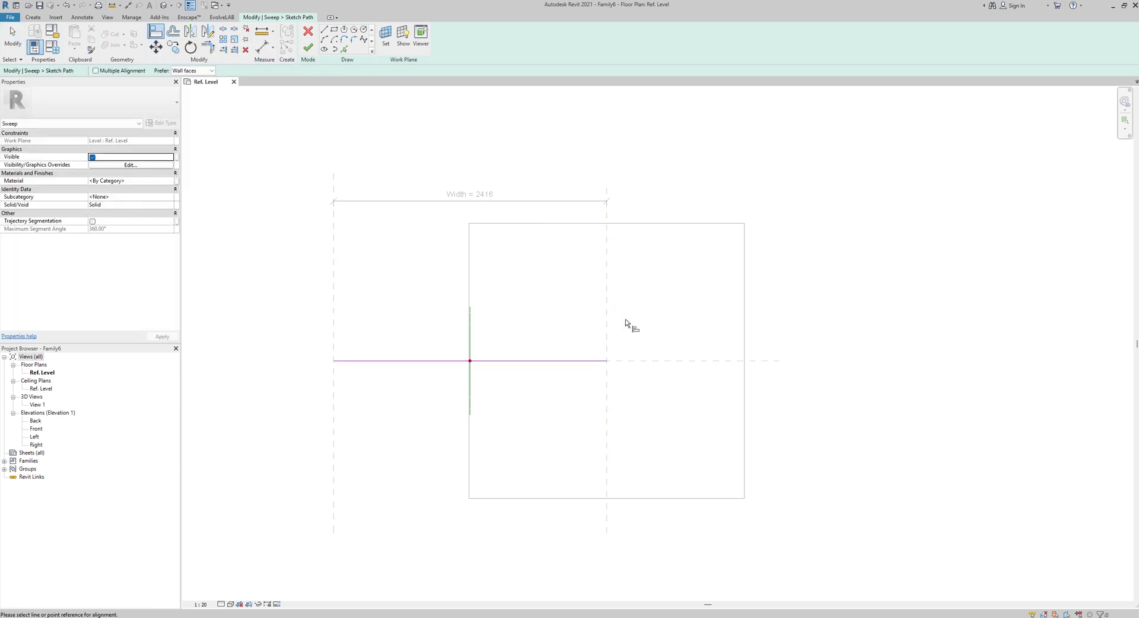
pyautogui.click(608, 308)
pyautogui.click(618, 373)
pyautogui.click(334, 317)
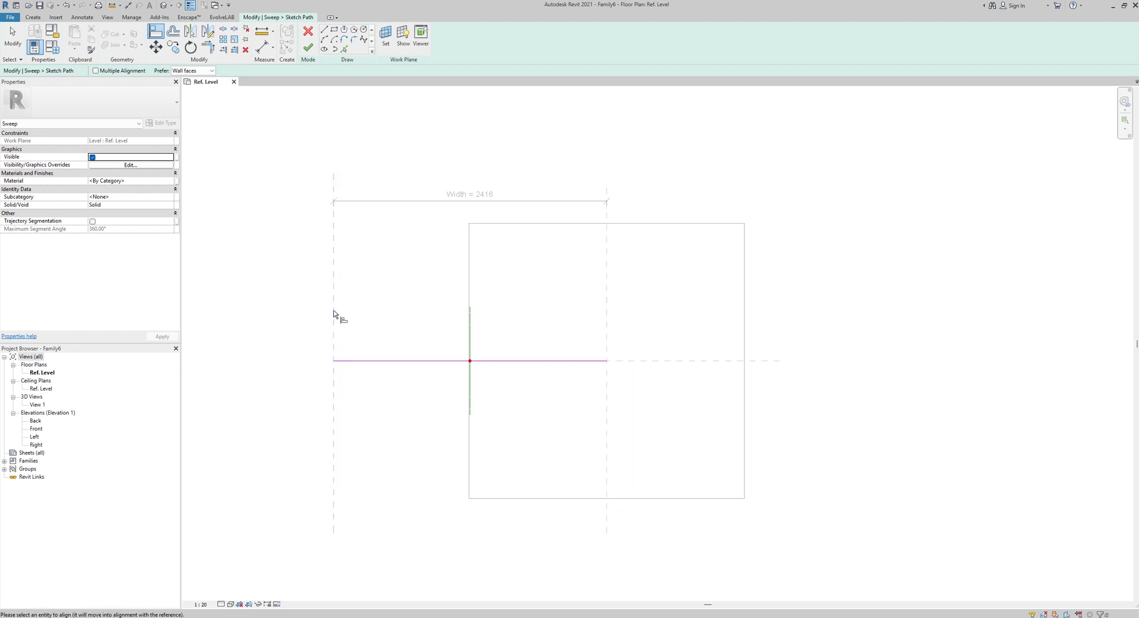
pyautogui.click(335, 363)
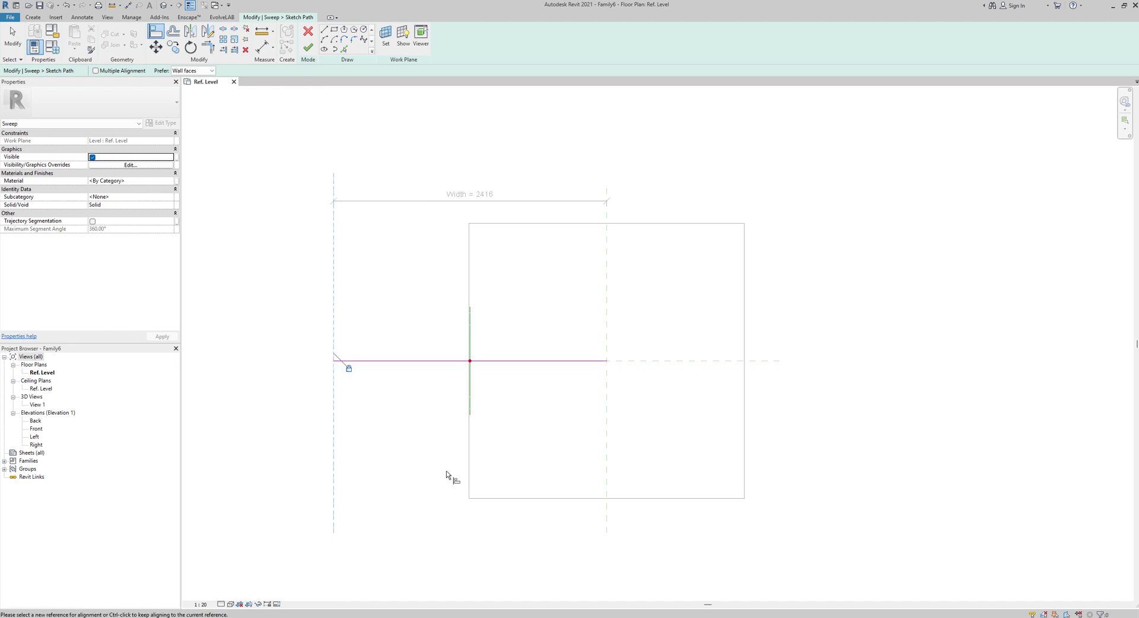
# Finish the sweep path and open the sweep's profile sketch in the Left elevation
pyautogui.click(375, 379)
pyautogui.click(308, 48)
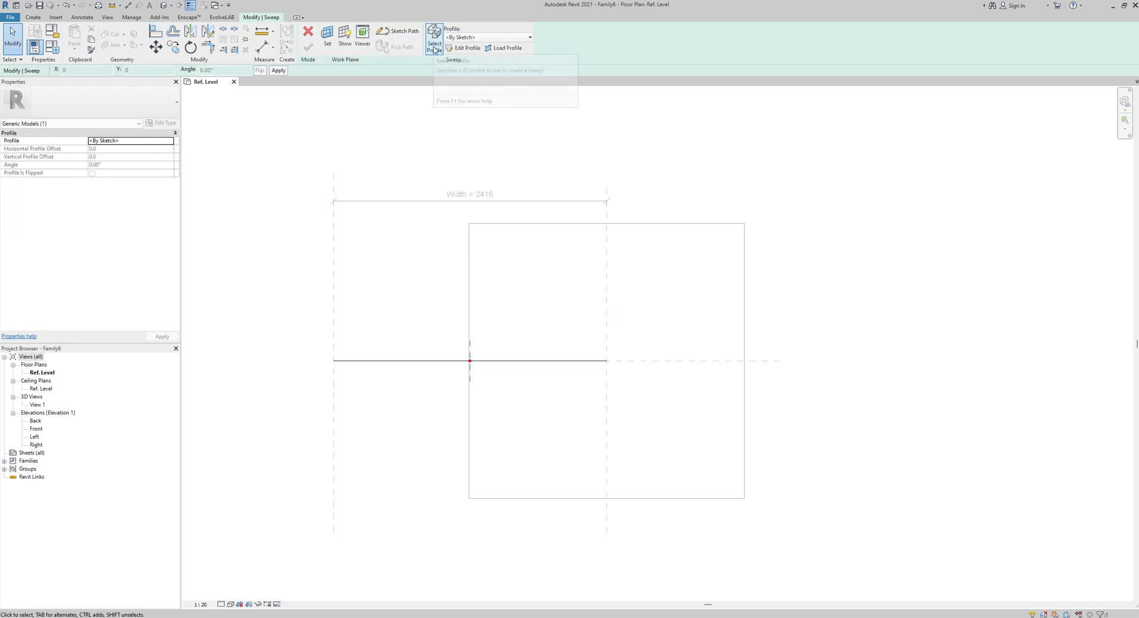
pyautogui.click(465, 48)
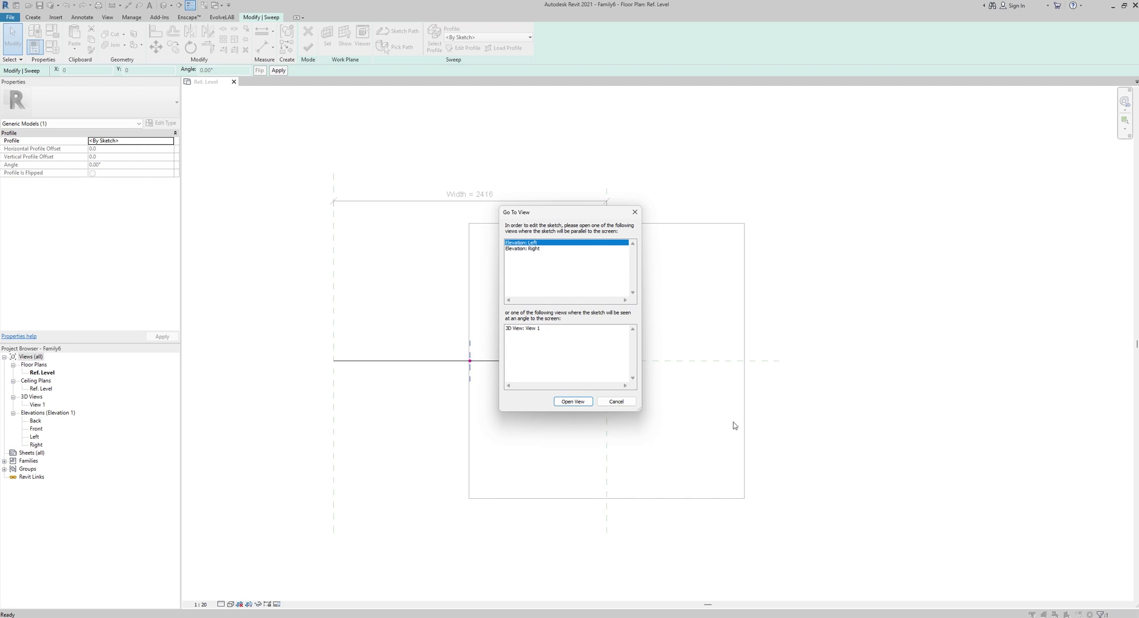
pyautogui.click(572, 402)
pyautogui.scroll(3, 626, 459)
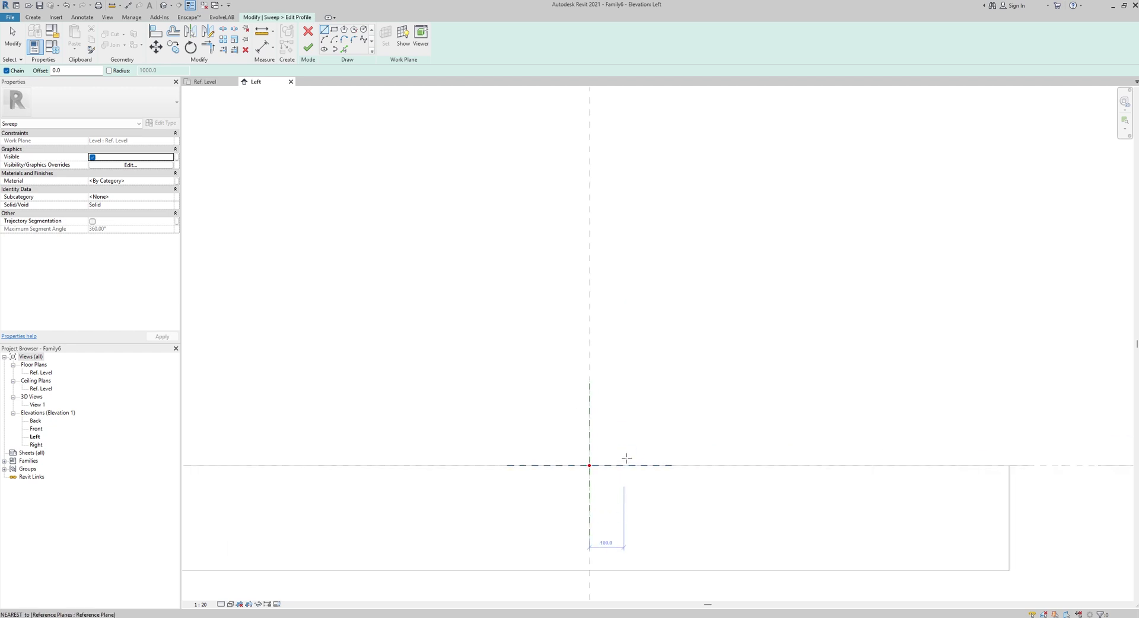
pyautogui.scroll(-2, 628, 475)
pyautogui.moveTo(629, 484); pyautogui.dragTo(549, 354, button='middle')
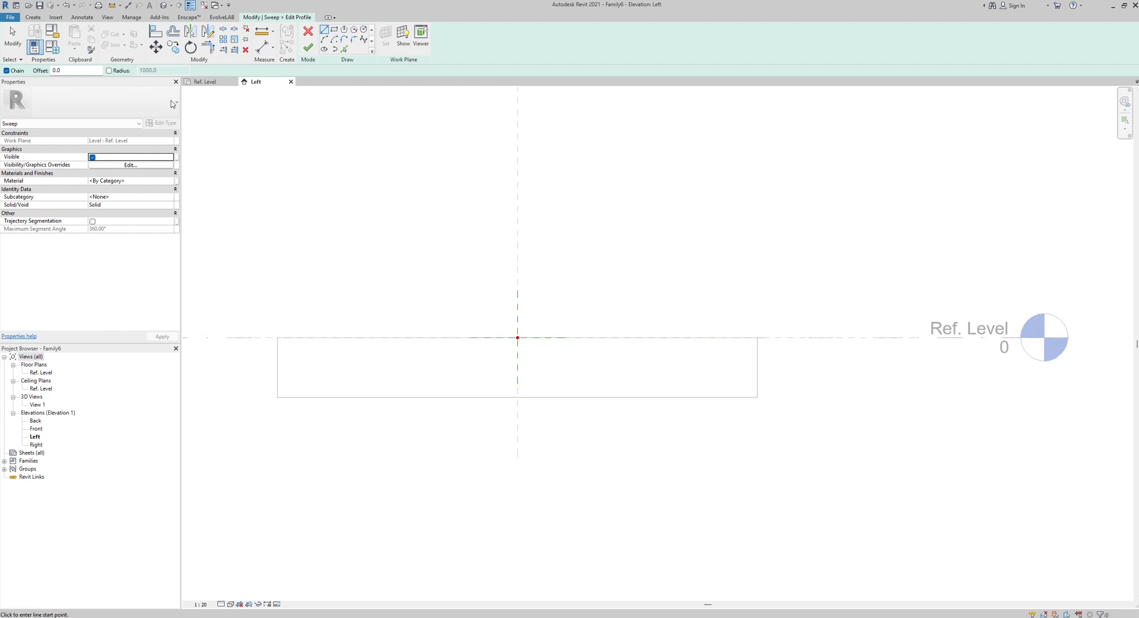
# Bring up the reference image Dental Corniche.jpg to examine the cornice's cross-section
pyautogui.click(56, 18)
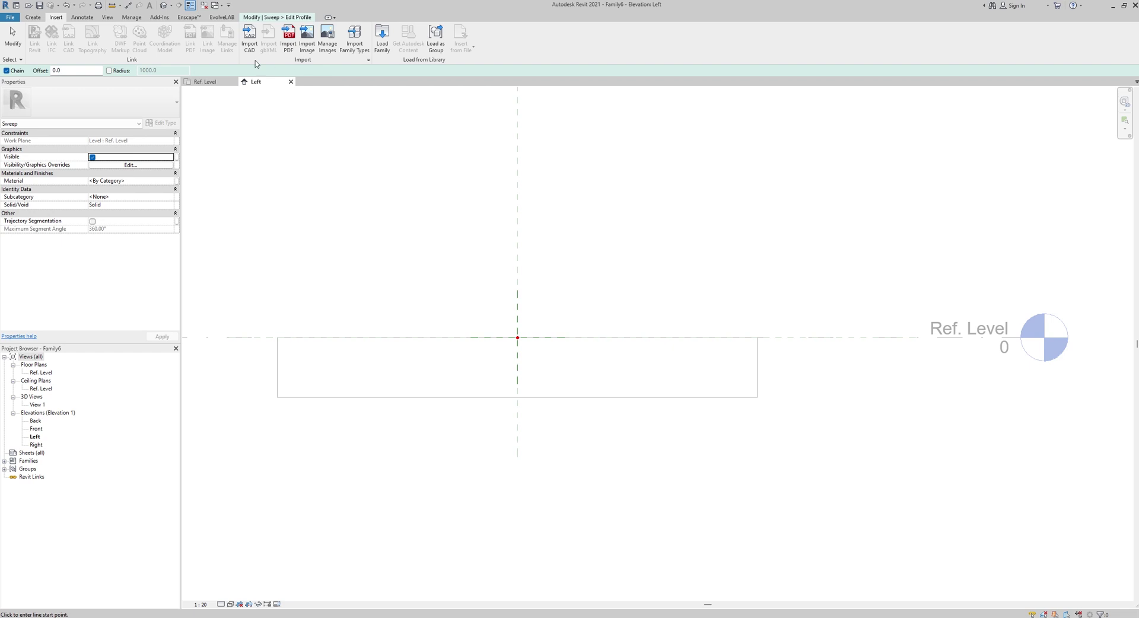
pyautogui.scroll(-3, 257, 63)
pyautogui.press('Escape')
pyautogui.scroll(-1, 554, 250)
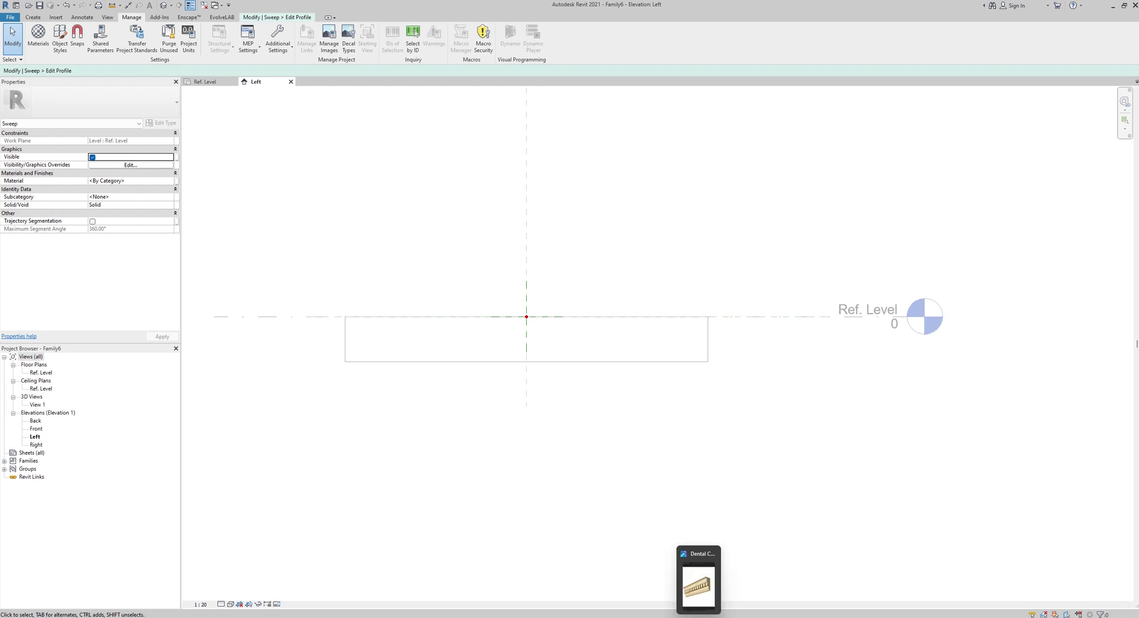
pyautogui.click(699, 585)
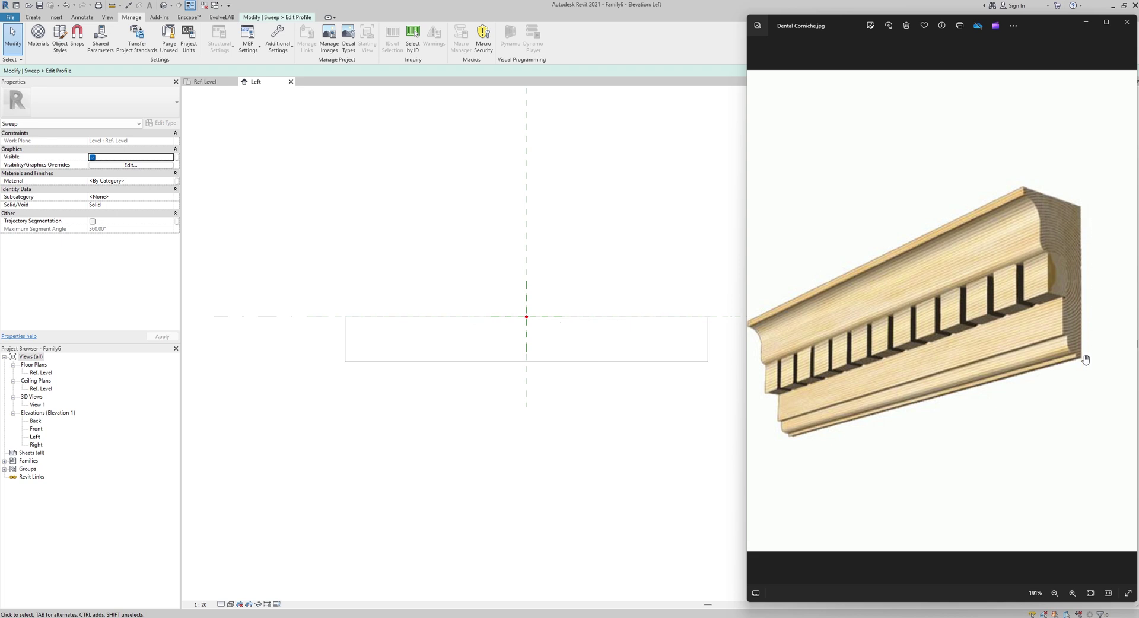
pyautogui.scroll(1, 537, 316)
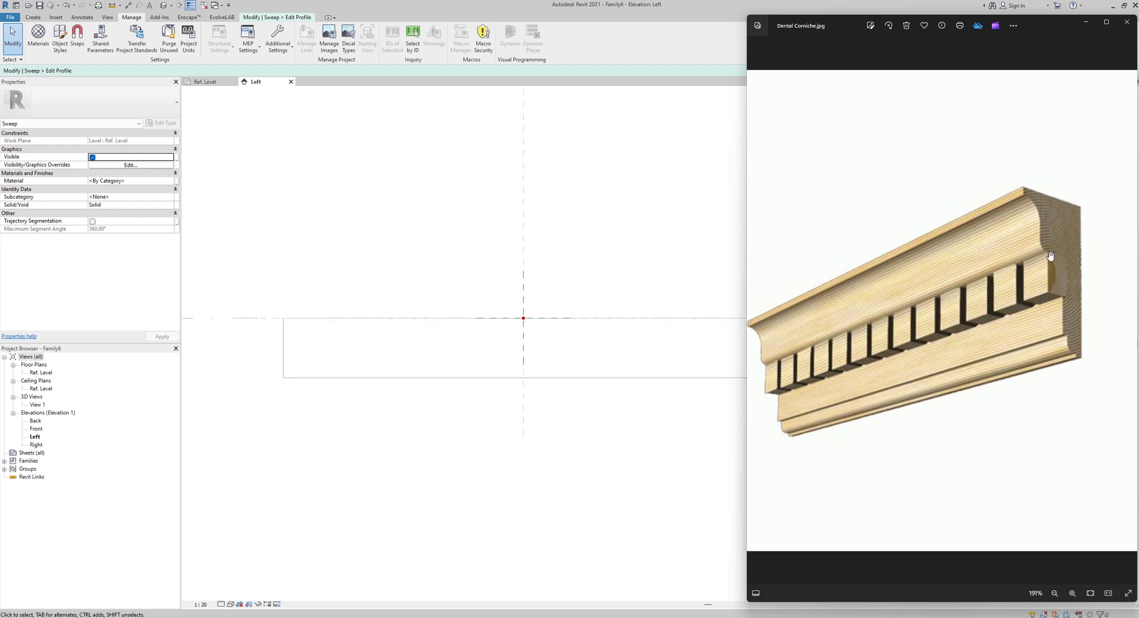
# Sketch a closed rectangle with lines, about 200 mm wide and 100 mm high, starting at the reference planes' intersection
pyautogui.click(32, 17)
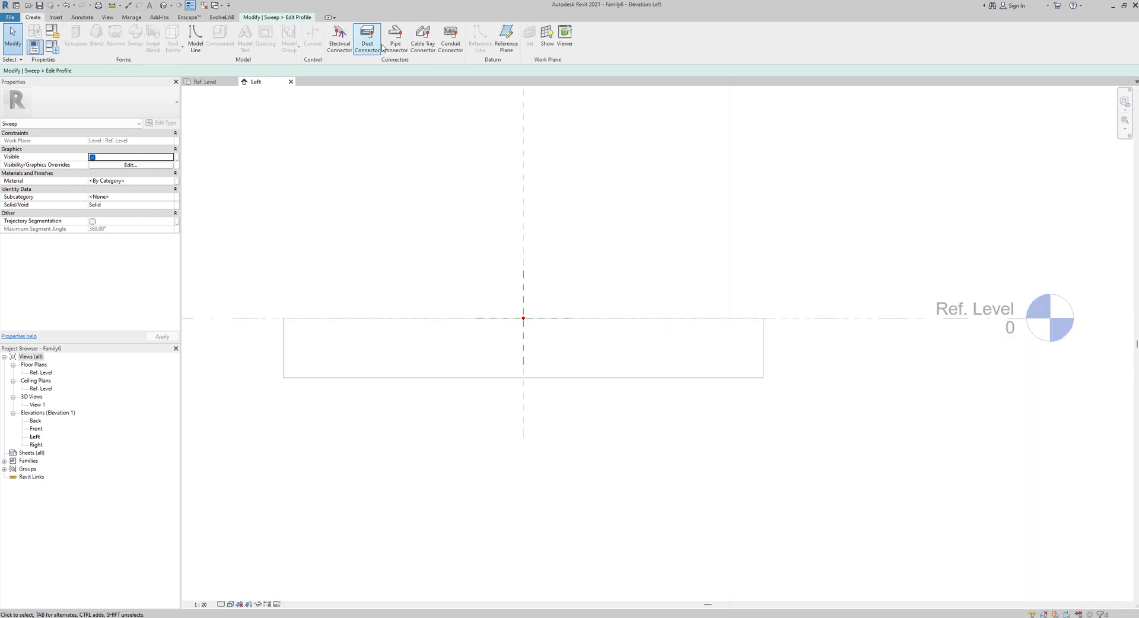
pyautogui.click(198, 46)
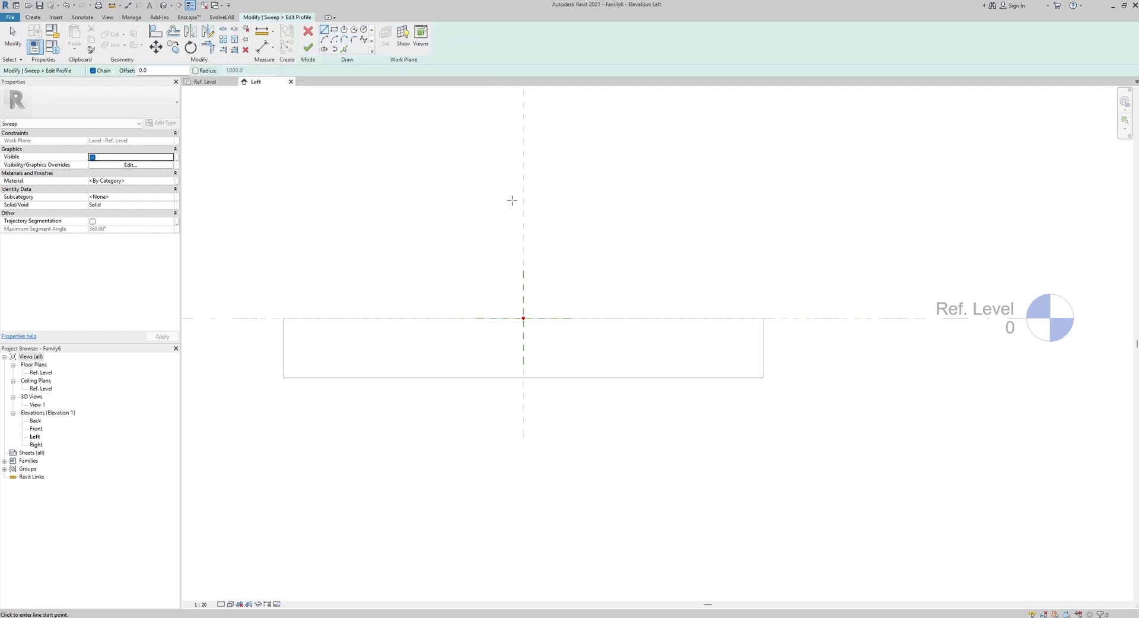
pyautogui.click(524, 318)
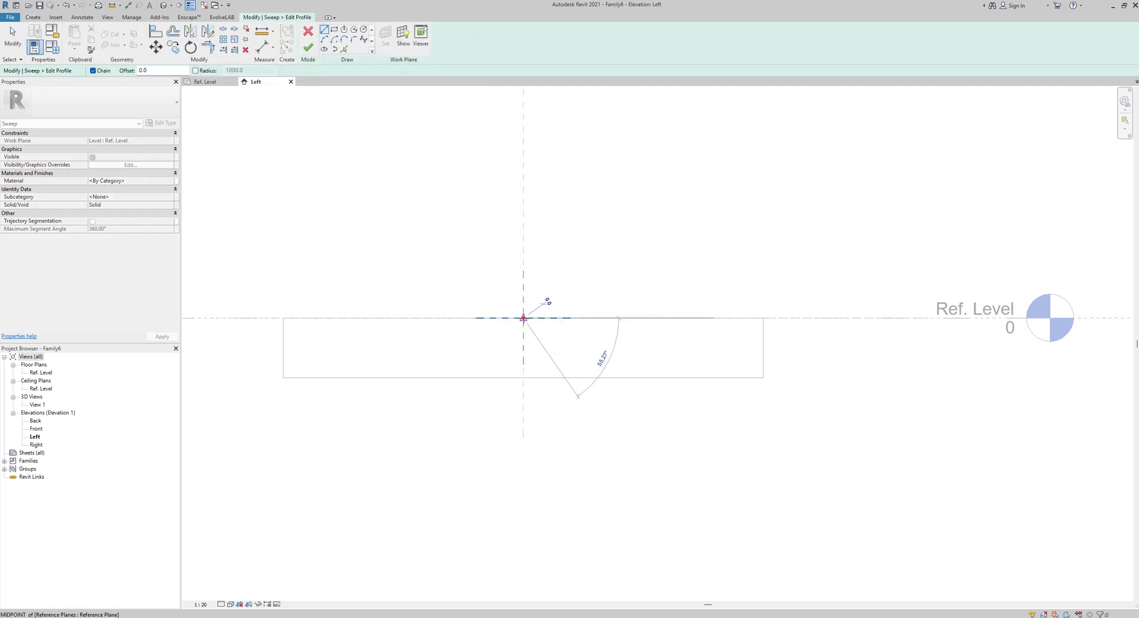
pyautogui.click(562, 318)
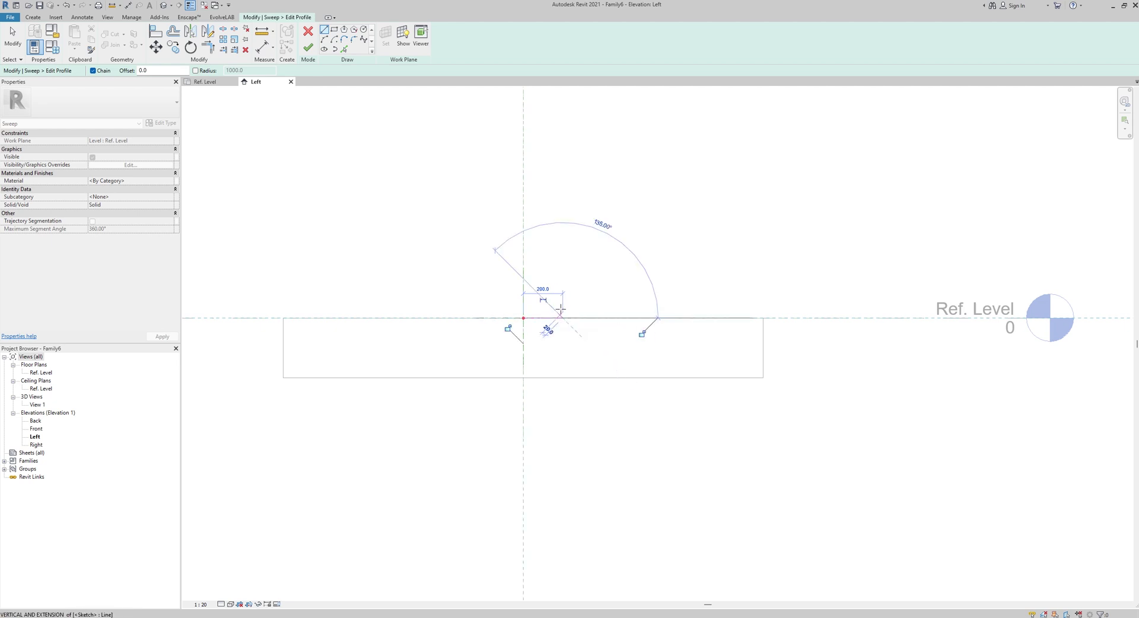
pyautogui.click(561, 298)
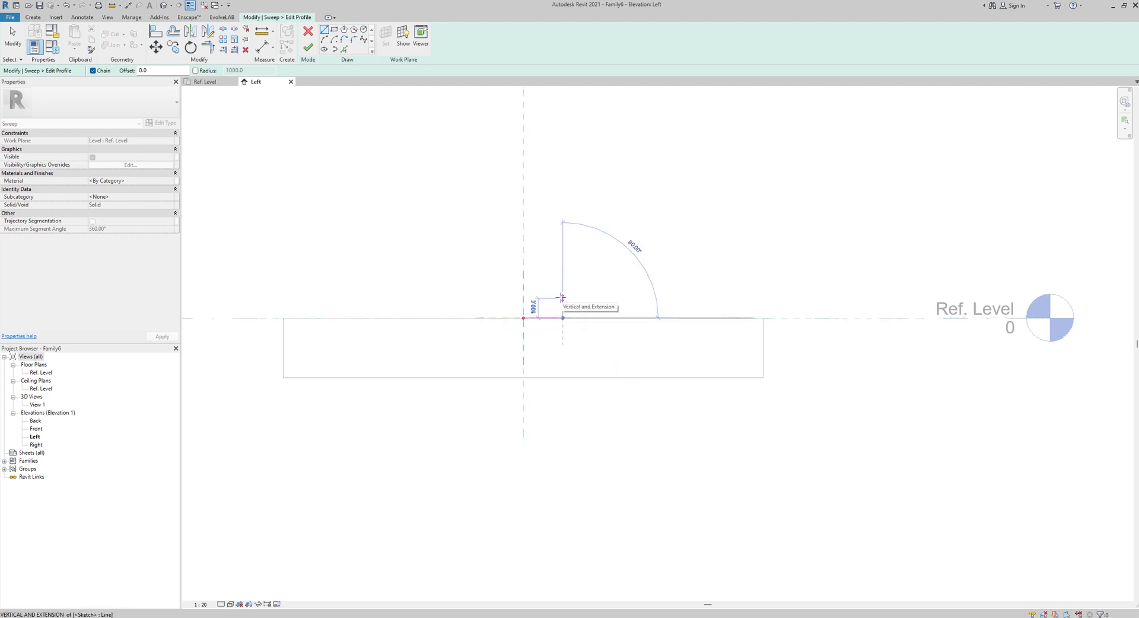
pyautogui.click(522, 297)
pyautogui.click(523, 318)
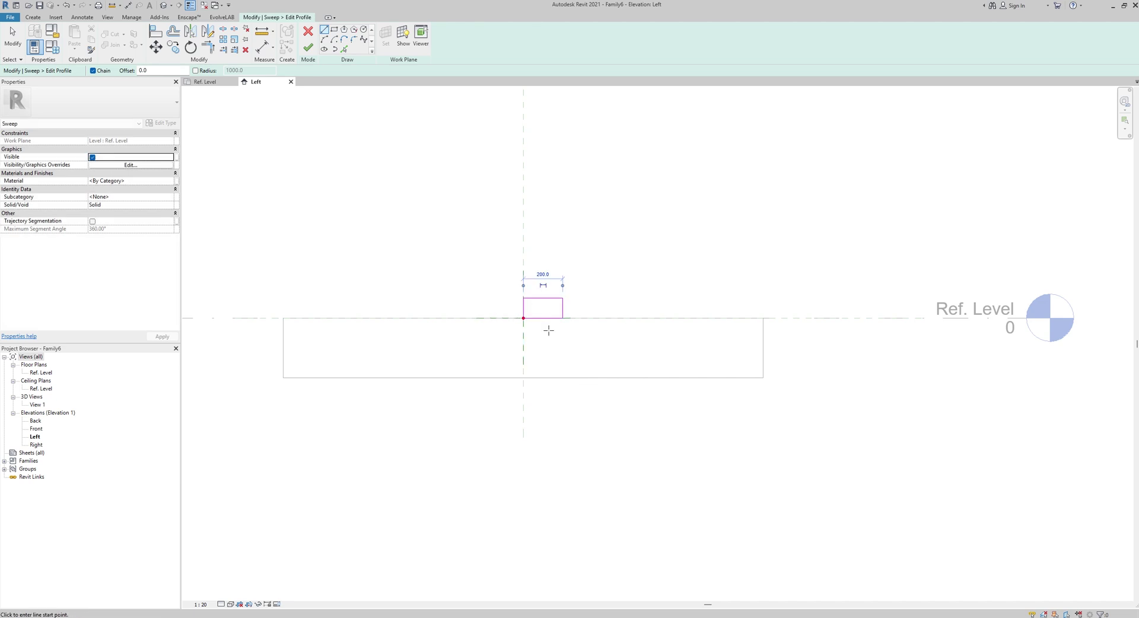
# Restore the Revit window to a narrower size so the profile sketch sits beside the cornice reference image
pyautogui.scroll(4, 569, 355)
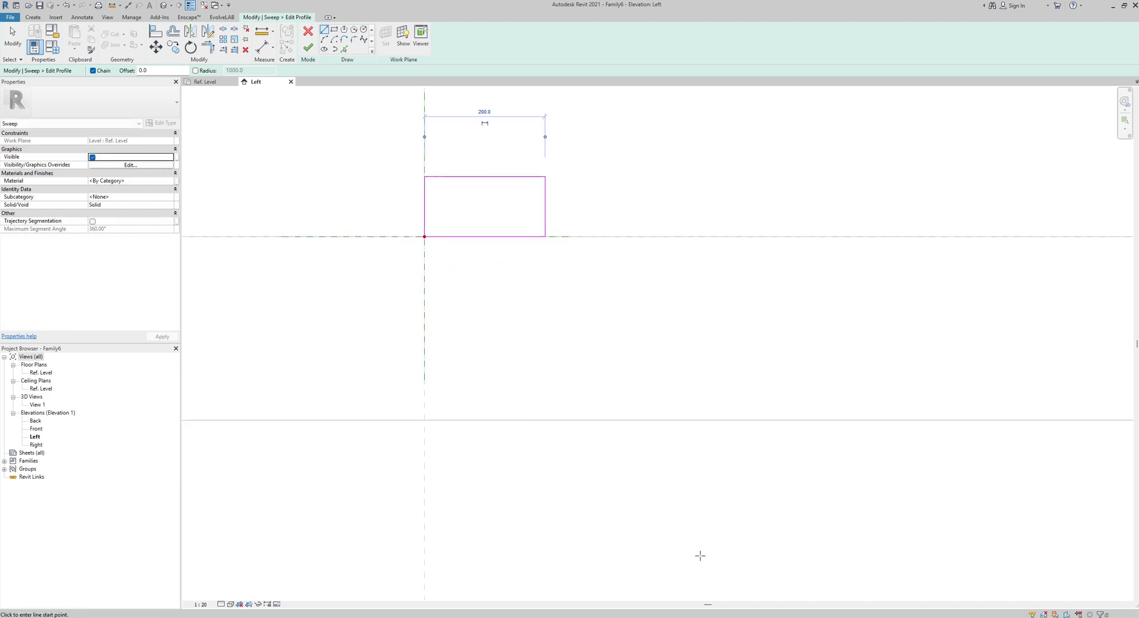
pyautogui.click(1124, 5)
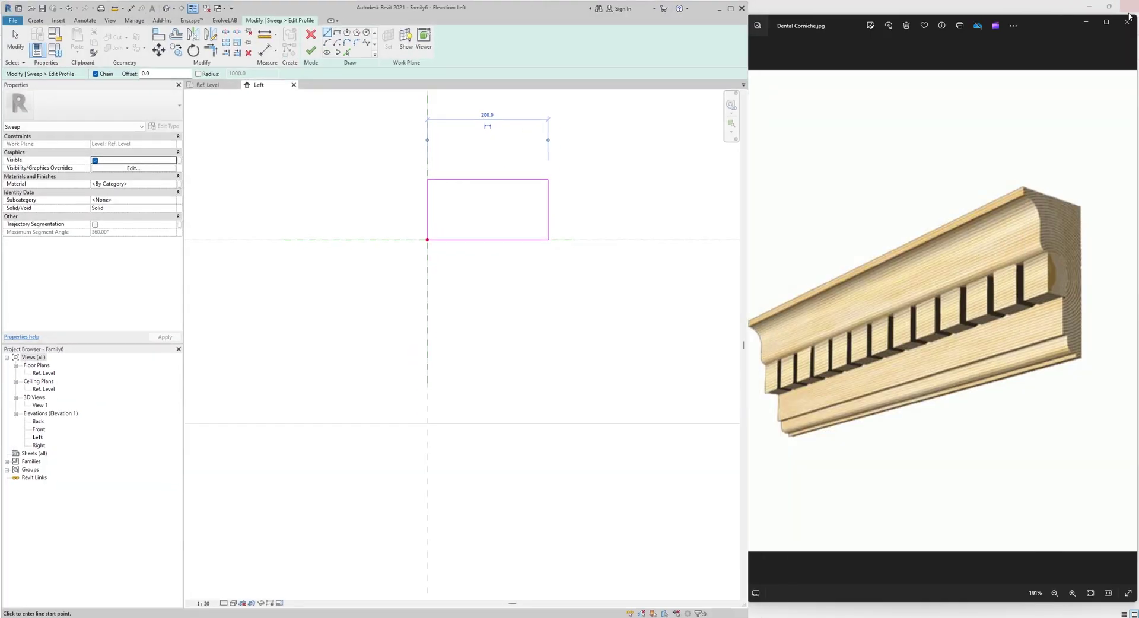
pyautogui.scroll(2, 437, 232)
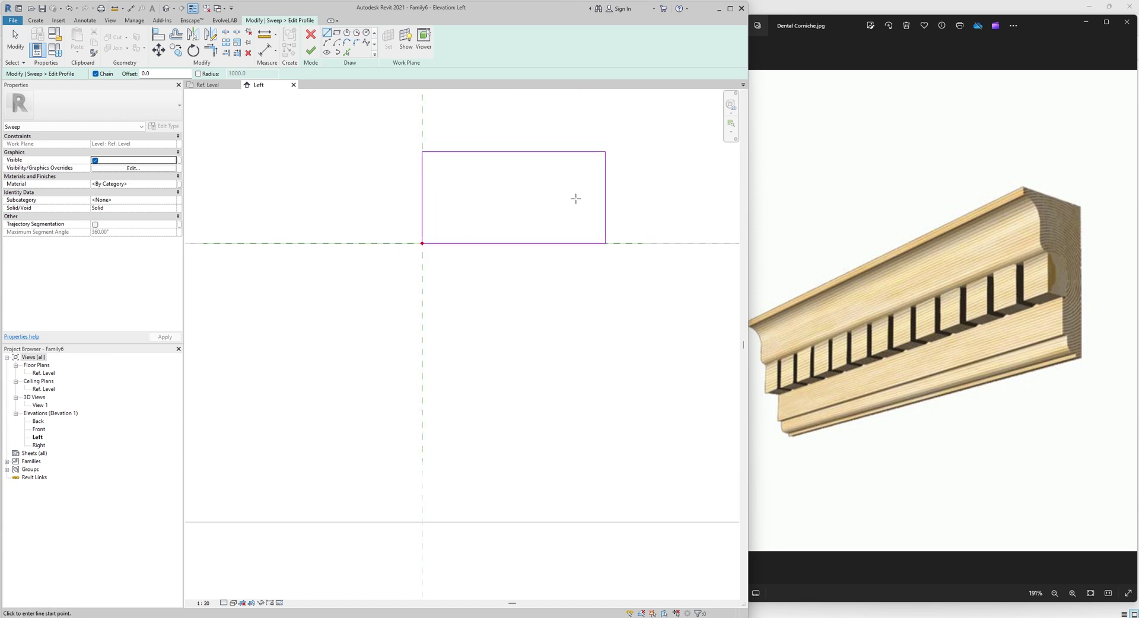
# Delete the rectangle's right and top edges, keeping only the lines along the reference planes
pyautogui.press('Escape')
pyautogui.click(606, 215)
pyautogui.press('Delete')
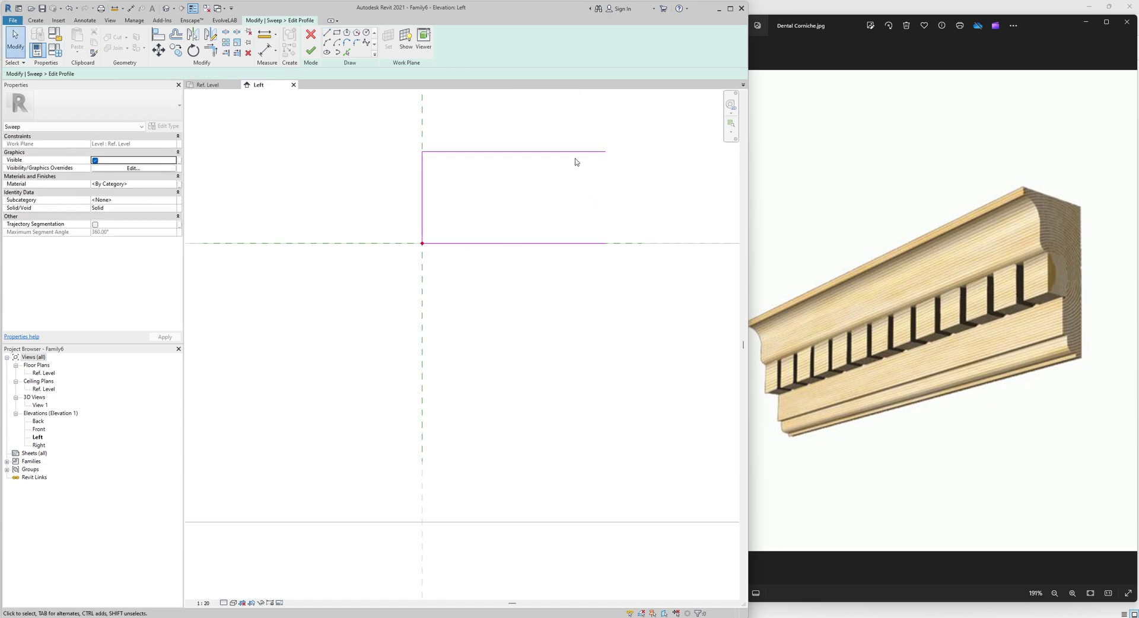
pyautogui.click(575, 152)
pyautogui.press('Delete')
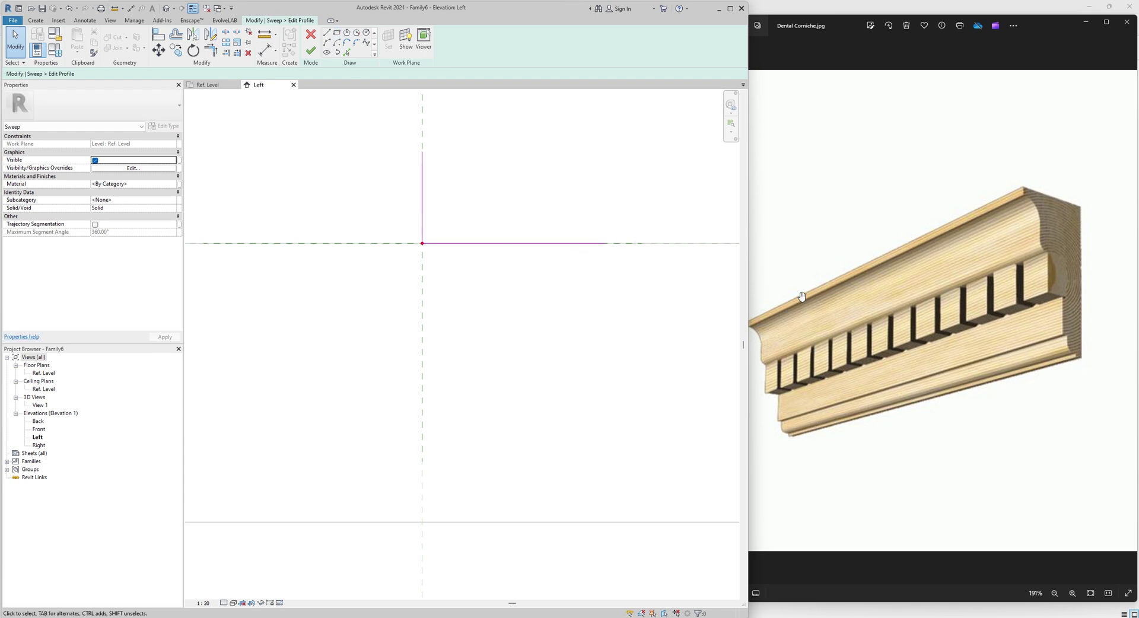
# Sketch a small step from the base line's right end: 10 mm upward and 10 mm back to the left
pyautogui.click(327, 33)
pyautogui.scroll(2, 611, 244)
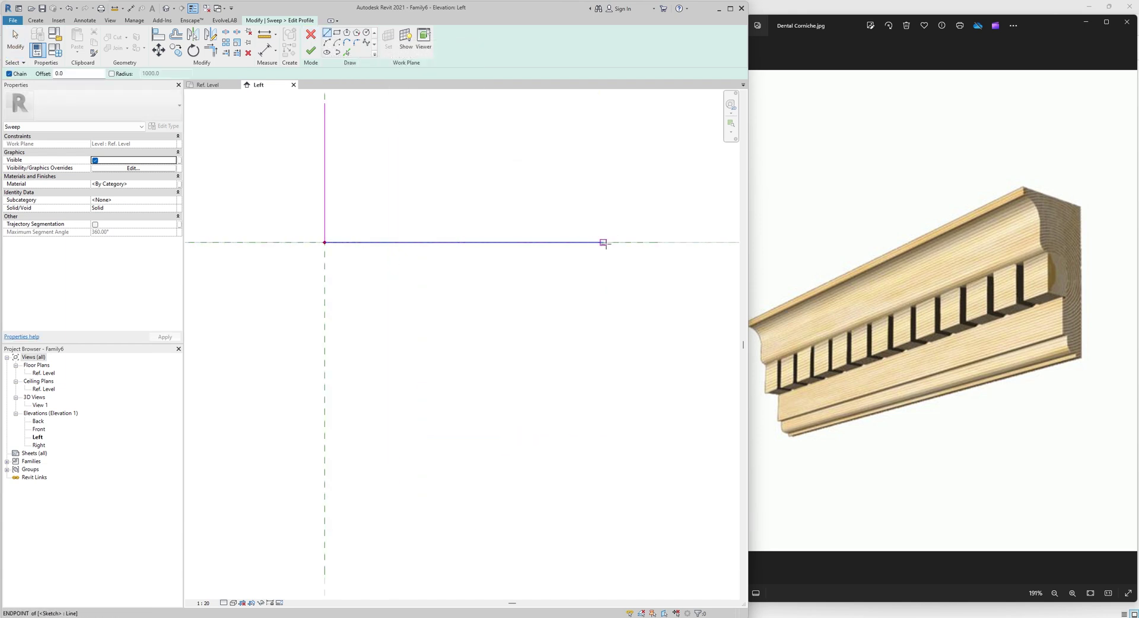
pyautogui.click(603, 243)
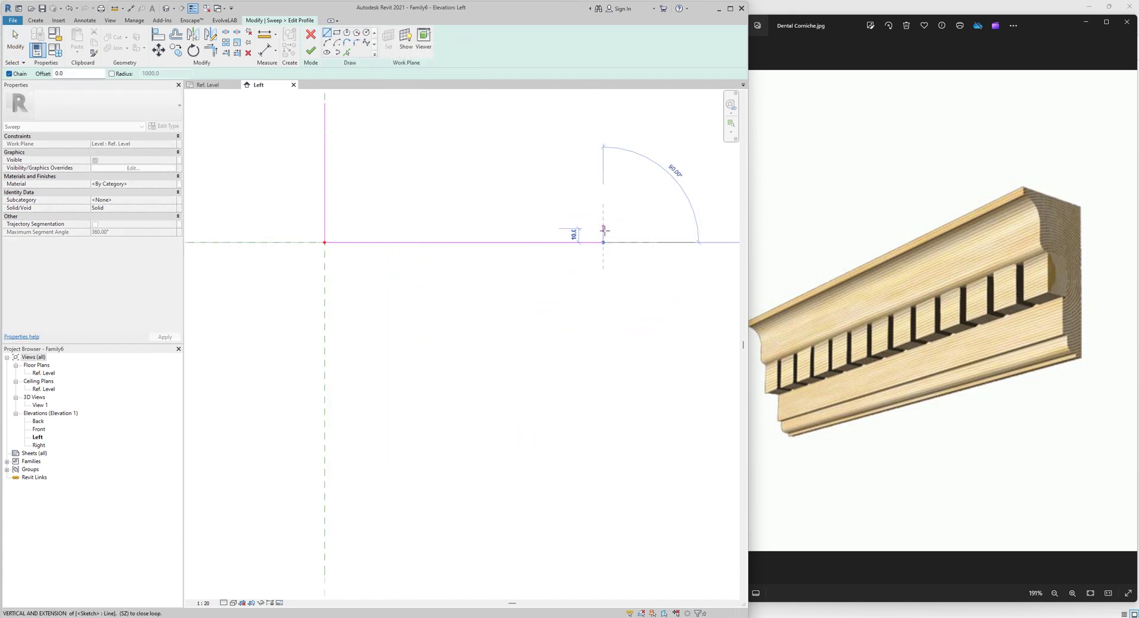
pyautogui.click(603, 228)
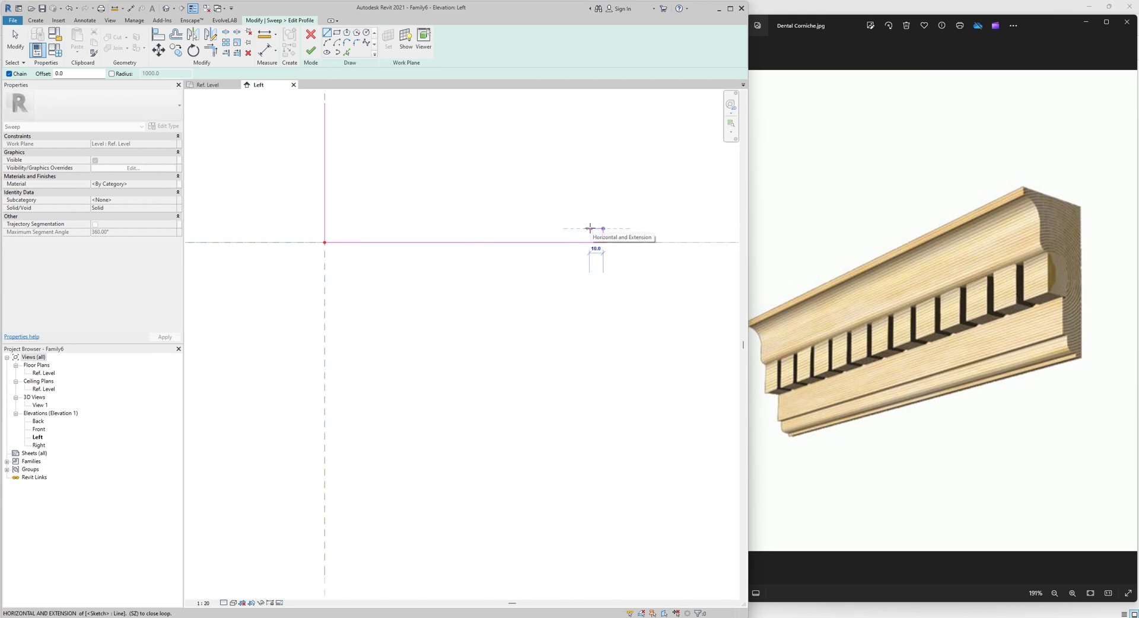
pyautogui.click(590, 228)
pyautogui.click(394, 92)
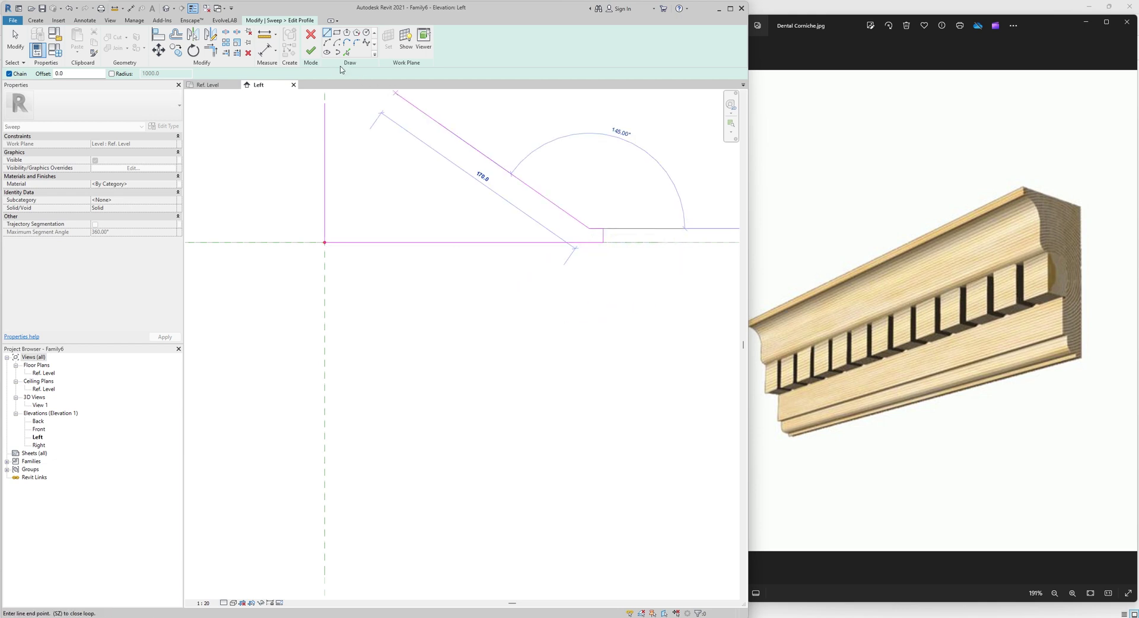
pyautogui.press('Escape')
pyautogui.press('Escape')
pyautogui.hotkey('ctrl', 'z')
# Sketch a convex start-end-radius arc of about 114° up and left from the end of the small step
pyautogui.press('l')
pyautogui.press('i')
pyautogui.click(590, 229)
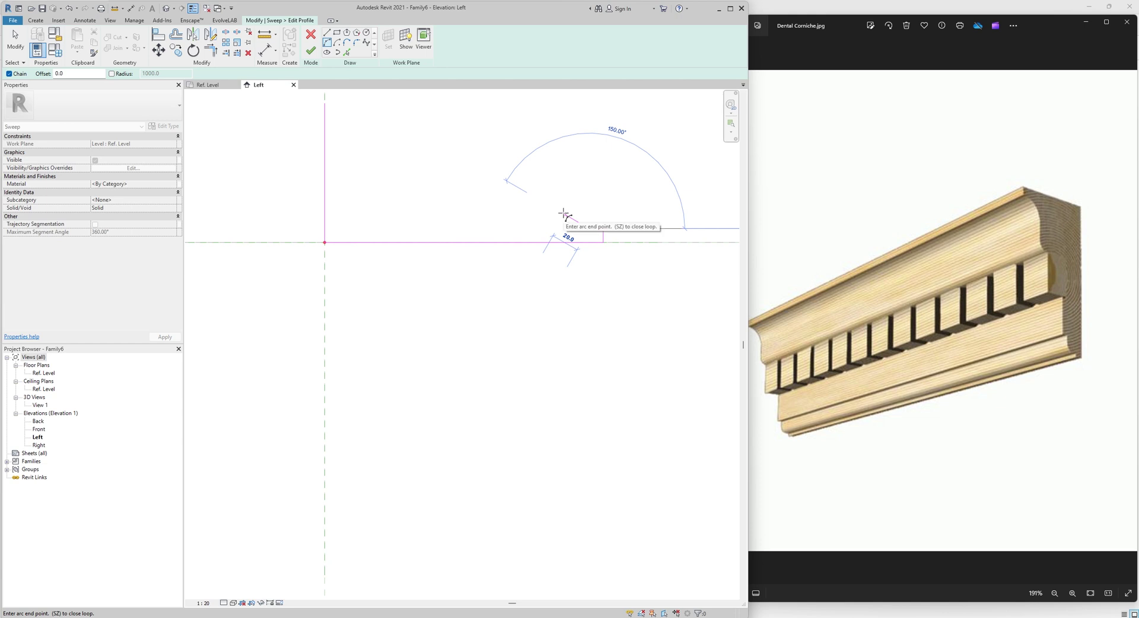
pyautogui.click(563, 214)
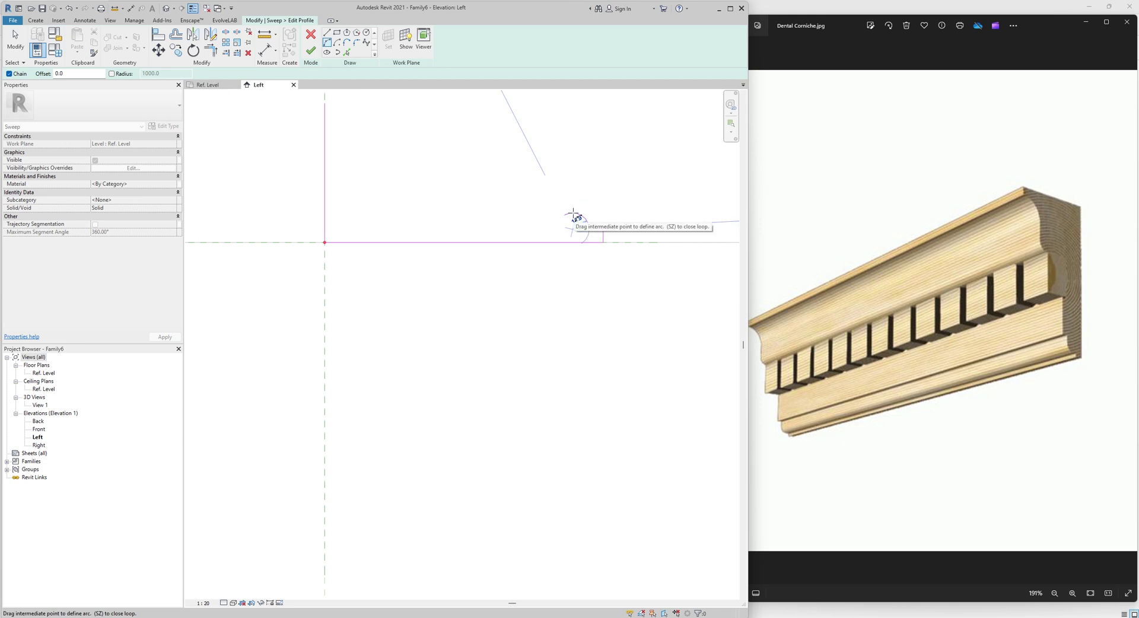
pyautogui.click(576, 215)
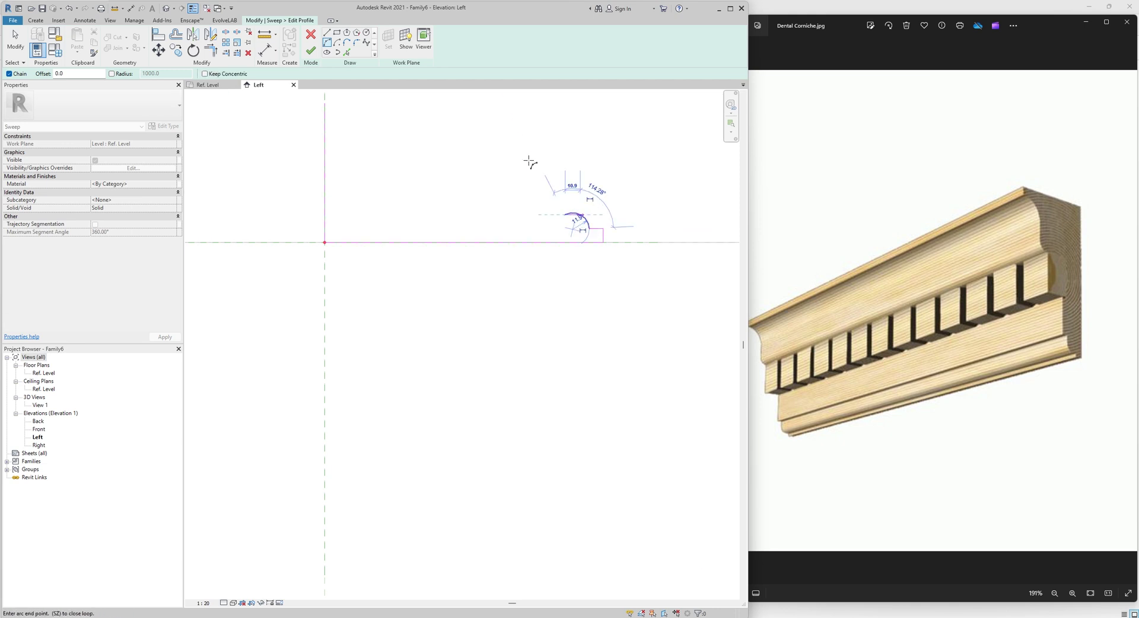
# Sketch a short vertical line about 4 mm upward from the arc's upper end
pyautogui.click(327, 34)
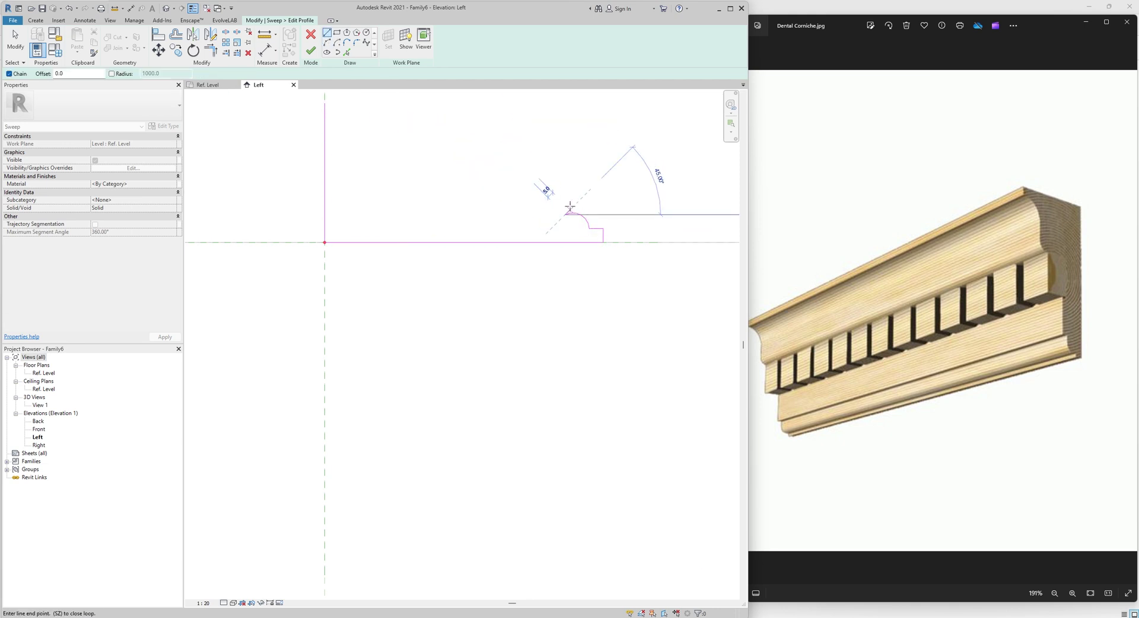
pyautogui.scroll(2, 567, 207)
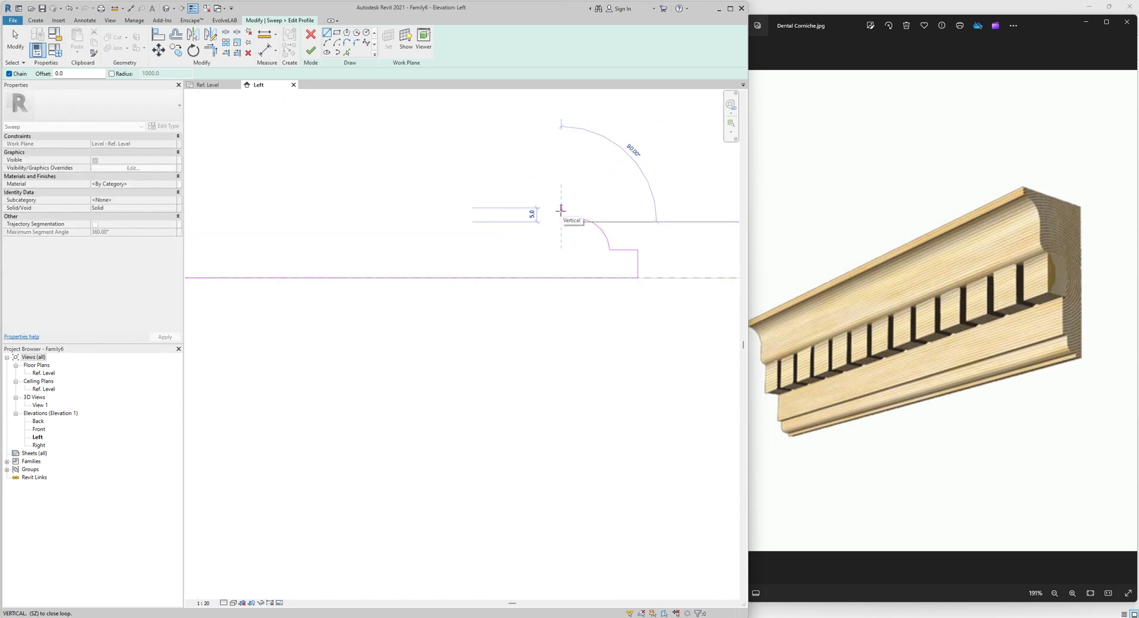
pyautogui.scroll(2, 561, 210)
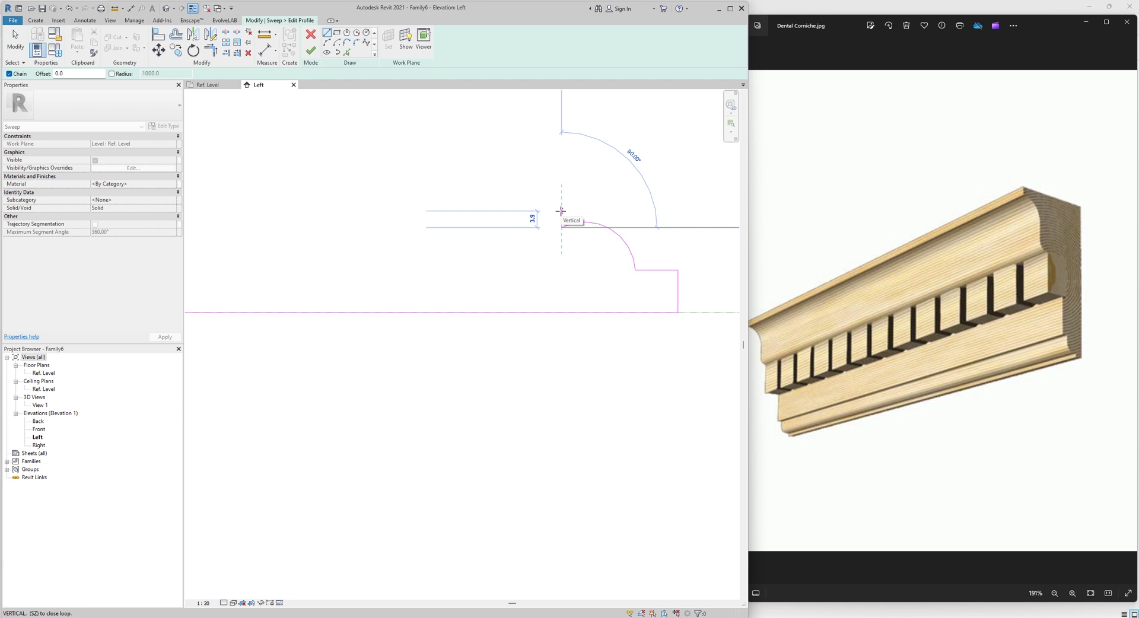
pyautogui.moveTo(544, 209); pyautogui.dragTo(624, 293, button='middle')
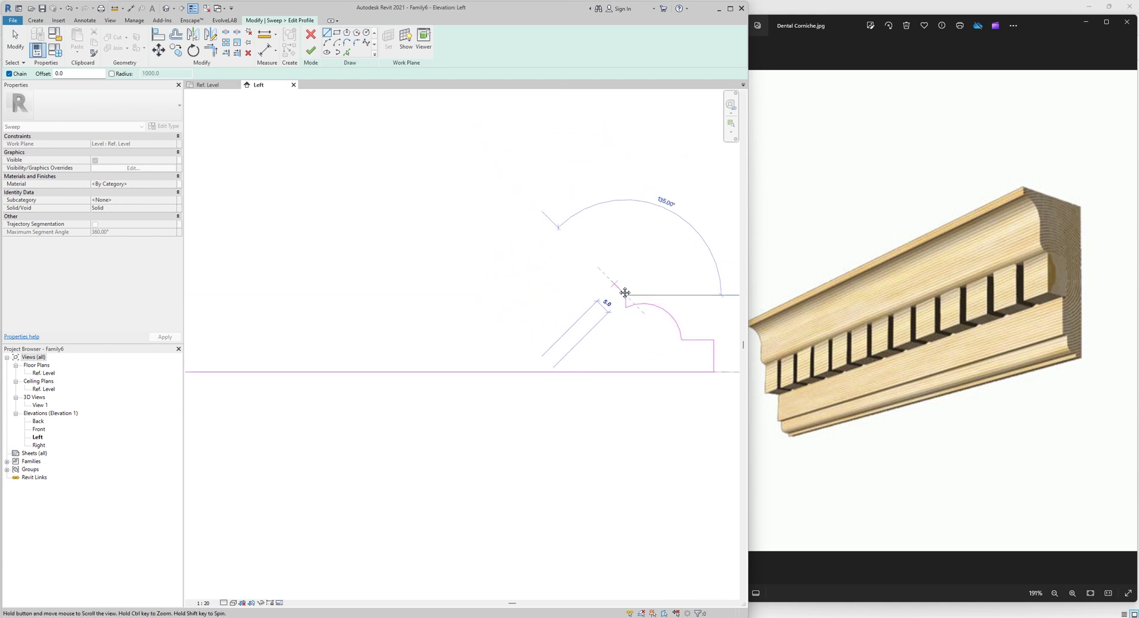
# Continue the profile with a 100 mm line sloping up-left at 150° and a short line perpendicular to it
pyautogui.scroll(-1, 625, 293)
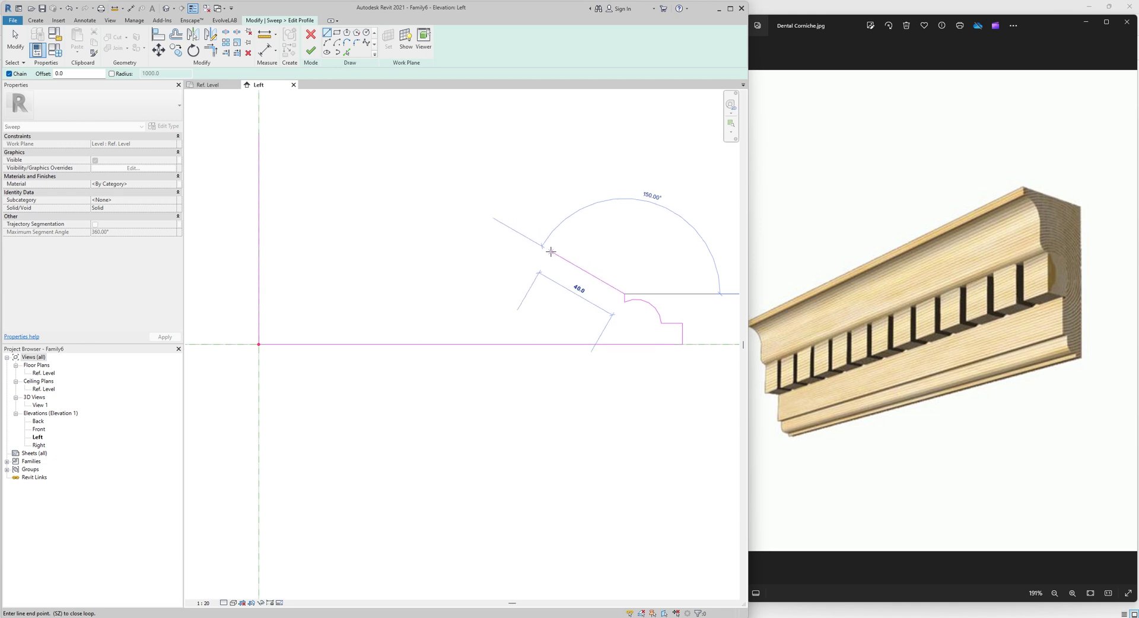
pyautogui.scroll(-3, 551, 251)
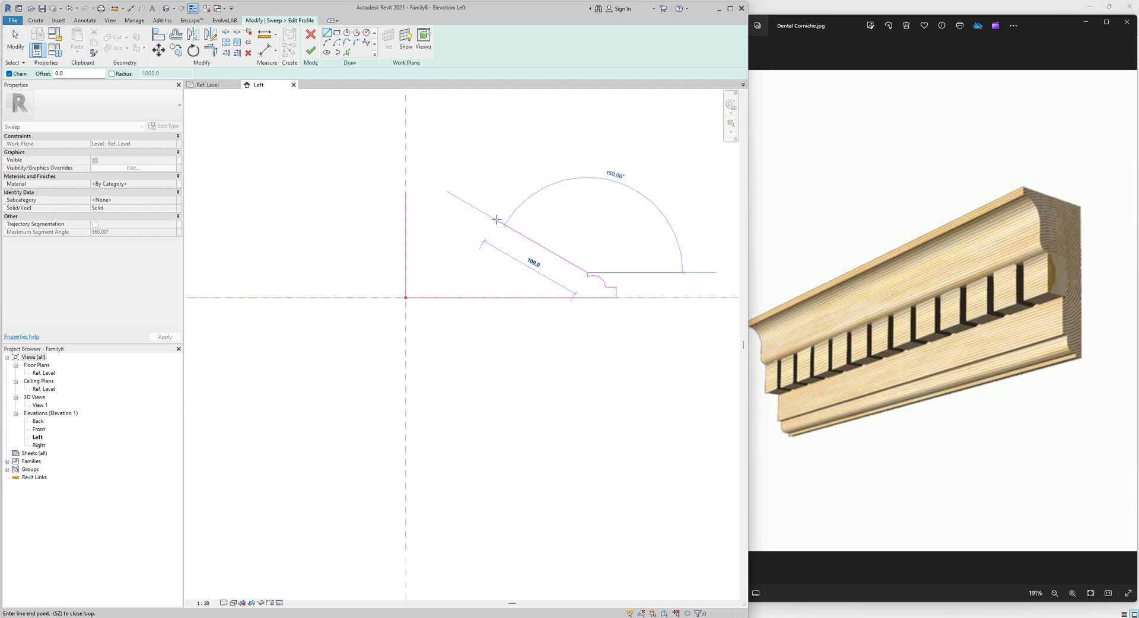
pyautogui.click(496, 221)
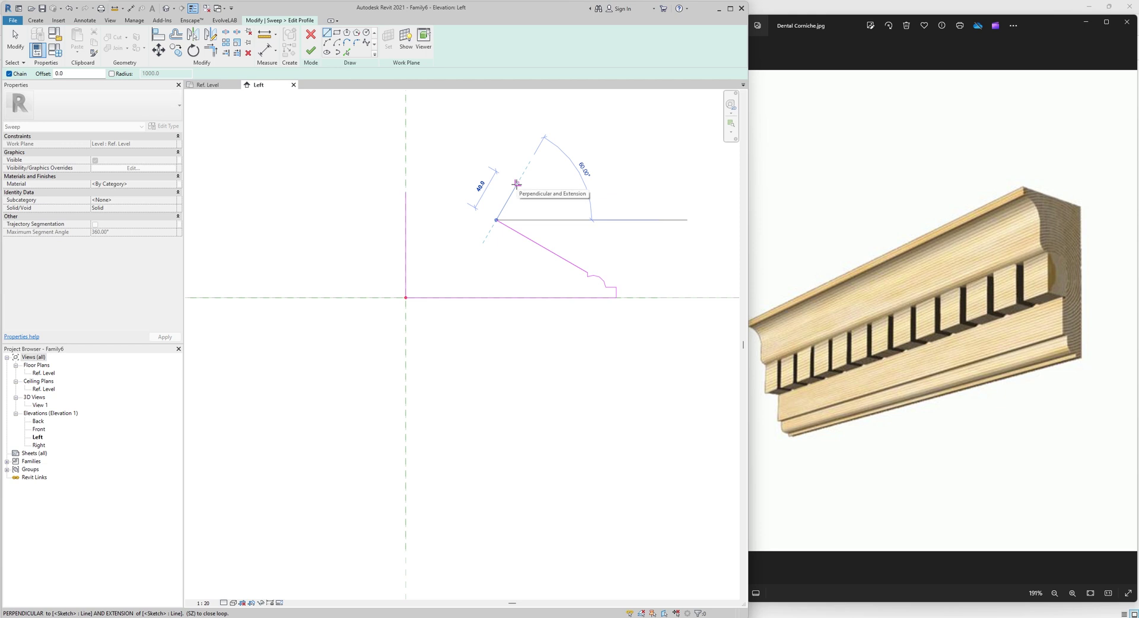
pyautogui.moveTo(516, 184); pyautogui.dragTo(503, 228, button='middle')
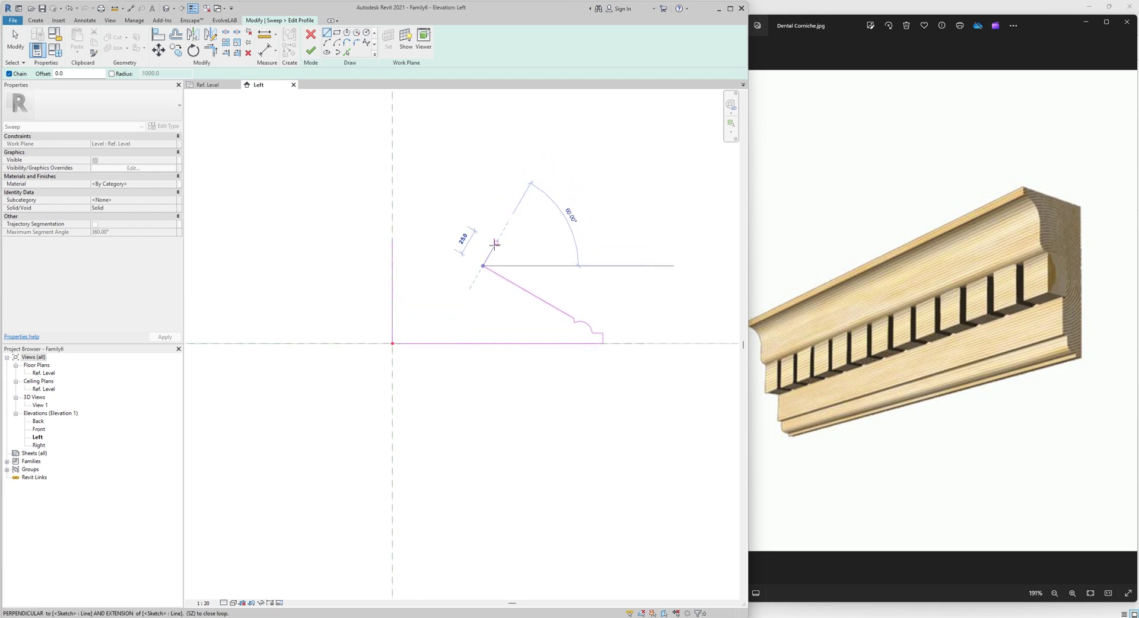
pyautogui.click(493, 247)
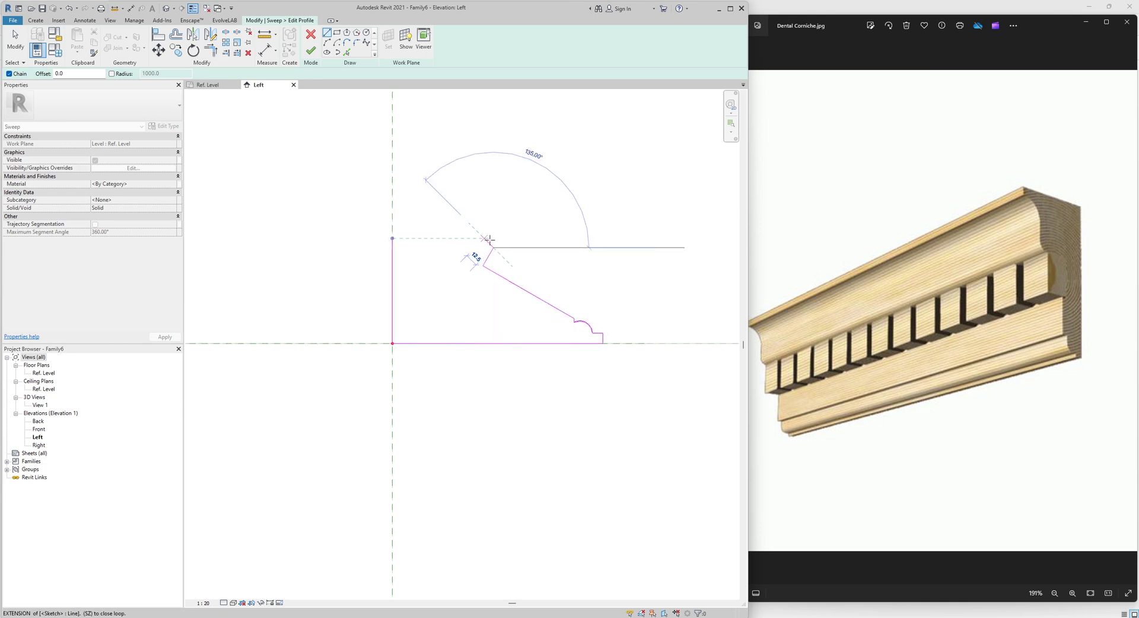
# Continue the profile up-left with two start-end-radius arcs: a convex one about 45 mm across, then a concave one about 50 mm across
pyautogui.click(327, 42)
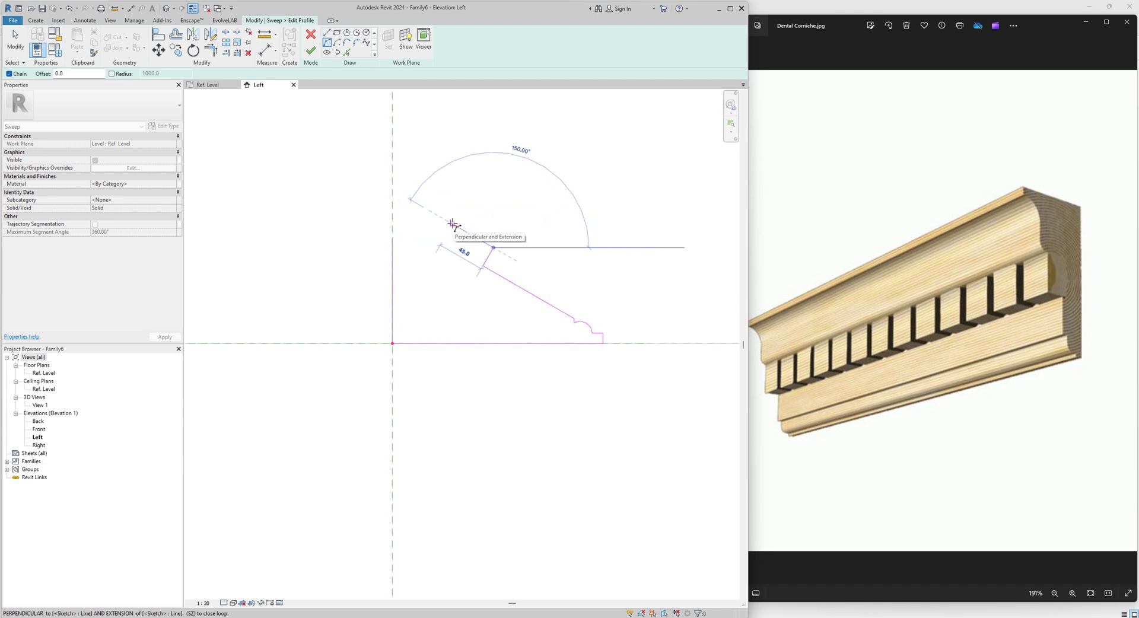
pyautogui.click(455, 226)
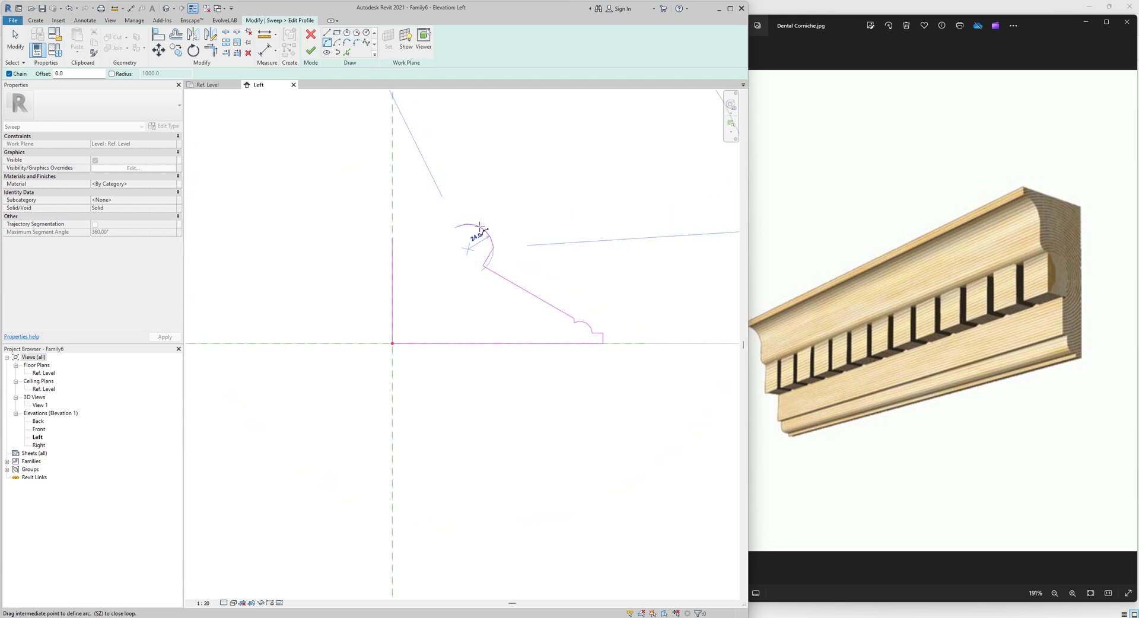
pyautogui.click(480, 227)
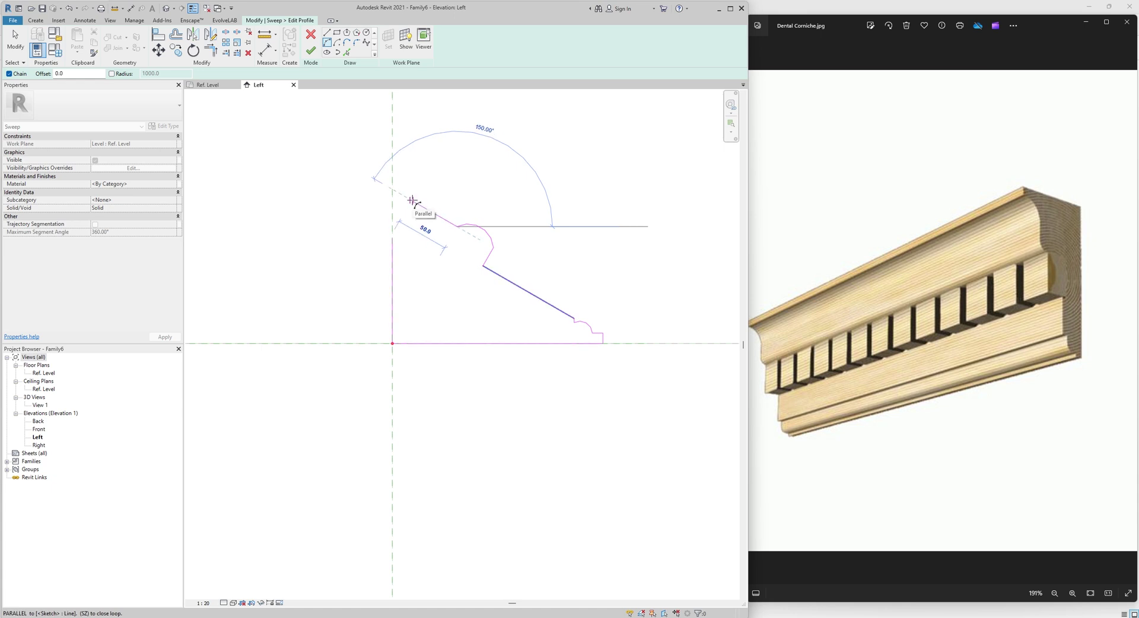
pyautogui.click(412, 201)
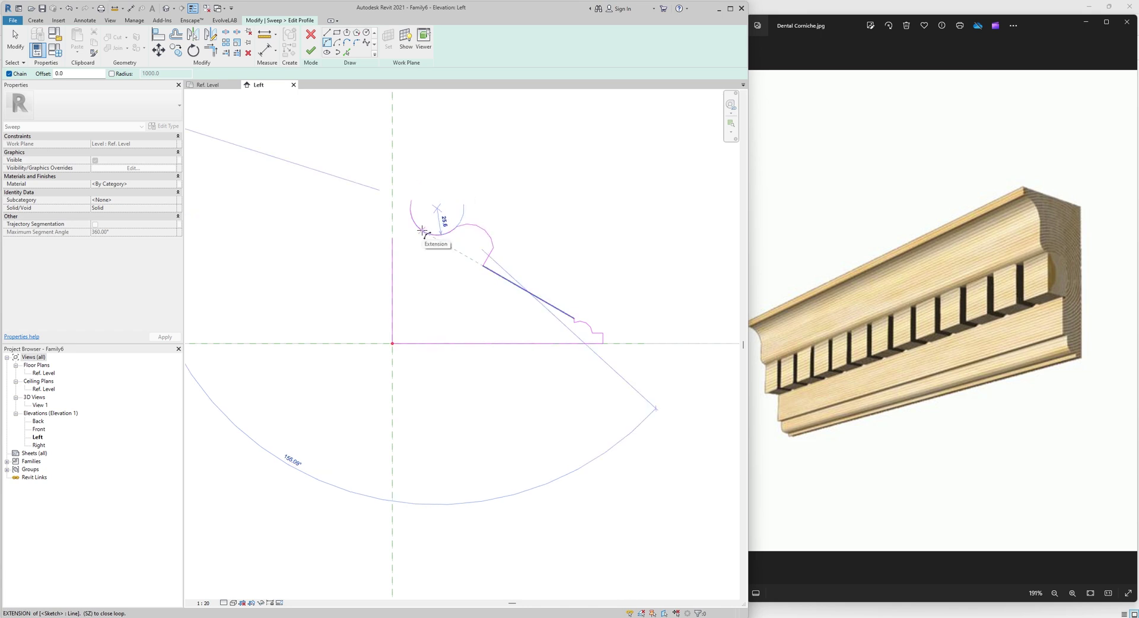
# Close the profile with a horizontal line from the concave arc to the vertical reference plane and a vertical line down to the existing edge
pyautogui.press('l')
pyautogui.press('i')
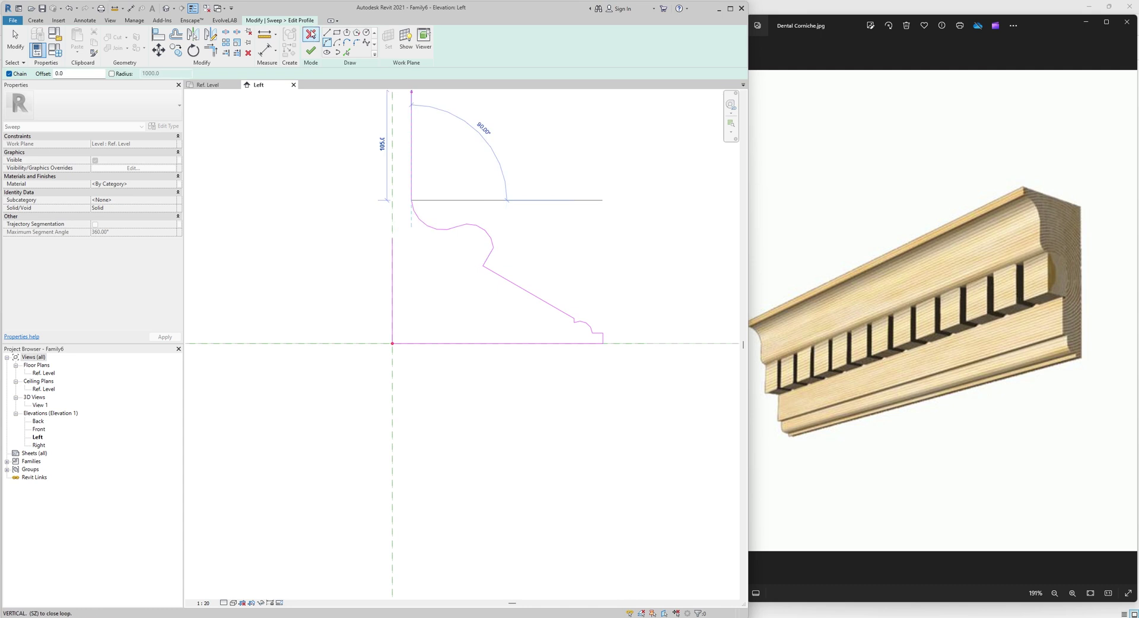
pyautogui.click(392, 200)
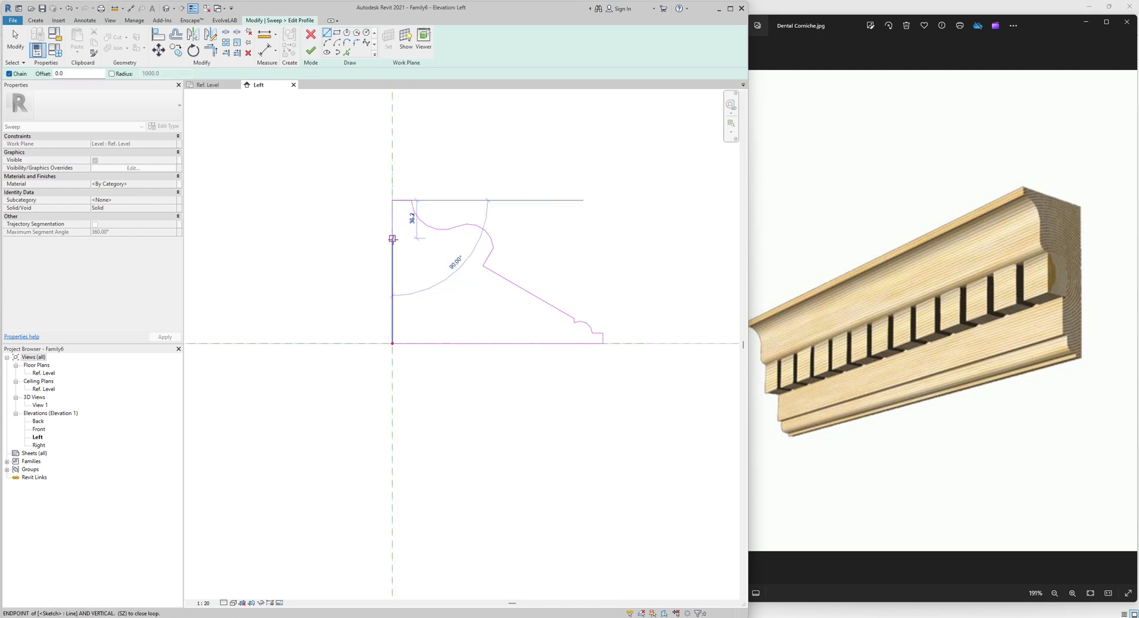
pyautogui.click(392, 238)
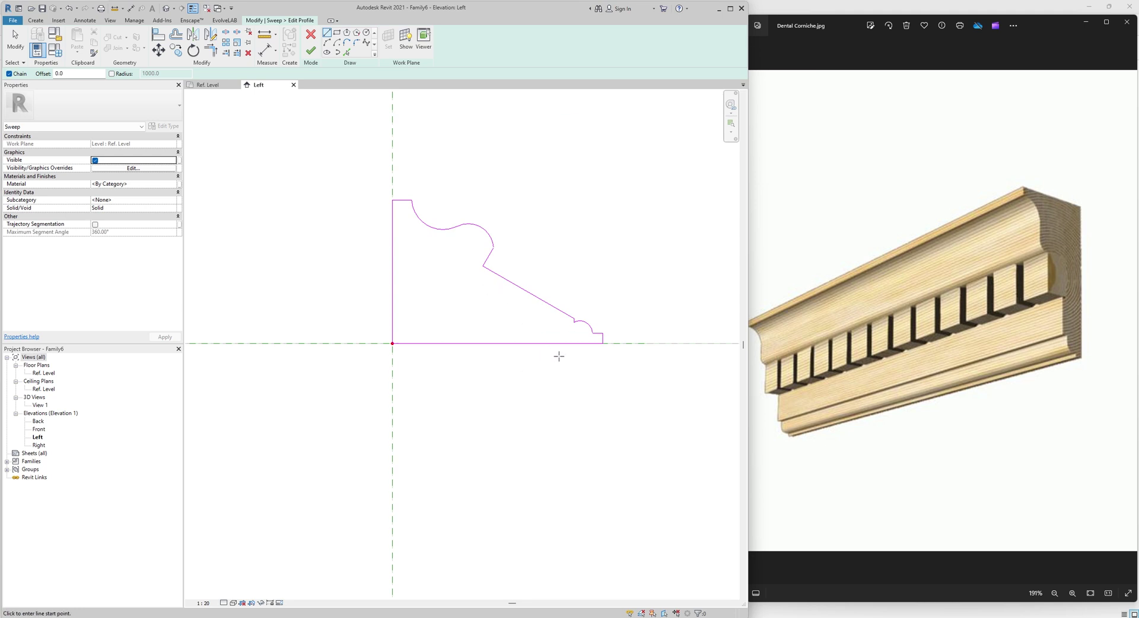
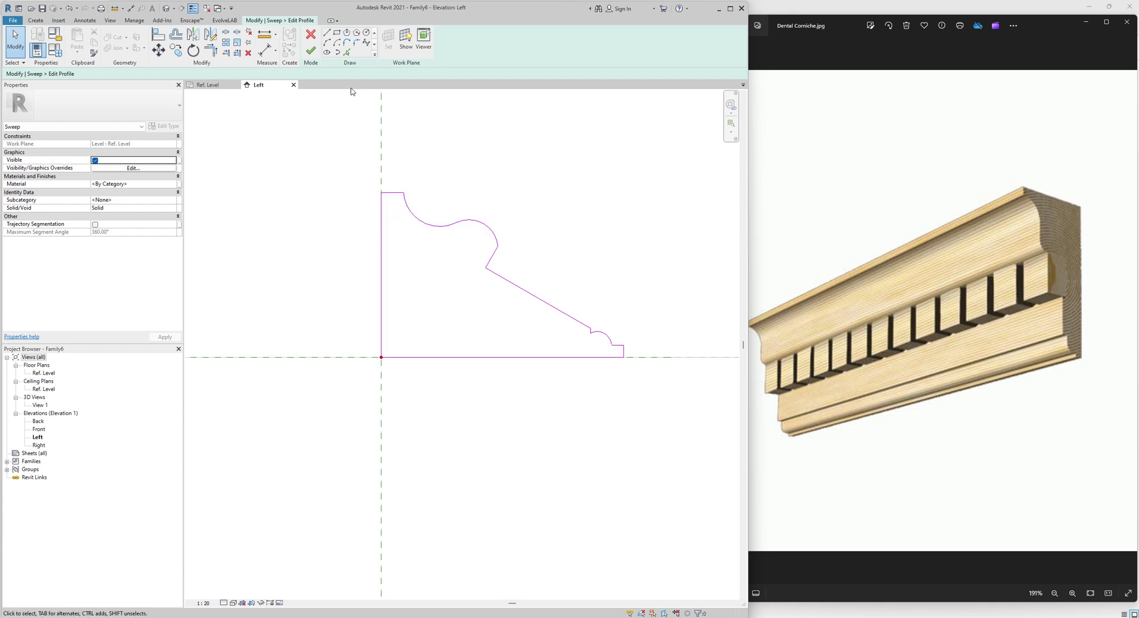
# Finish the profile sketch and the sweep, and open the default 3D view
pyautogui.click(311, 52)
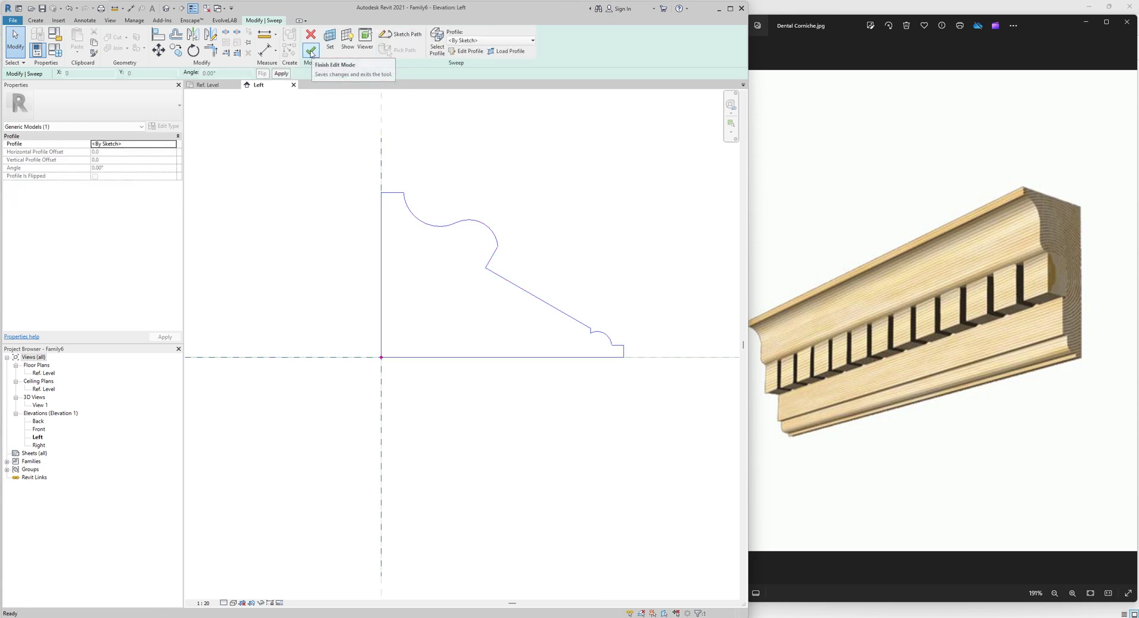
pyautogui.click(311, 52)
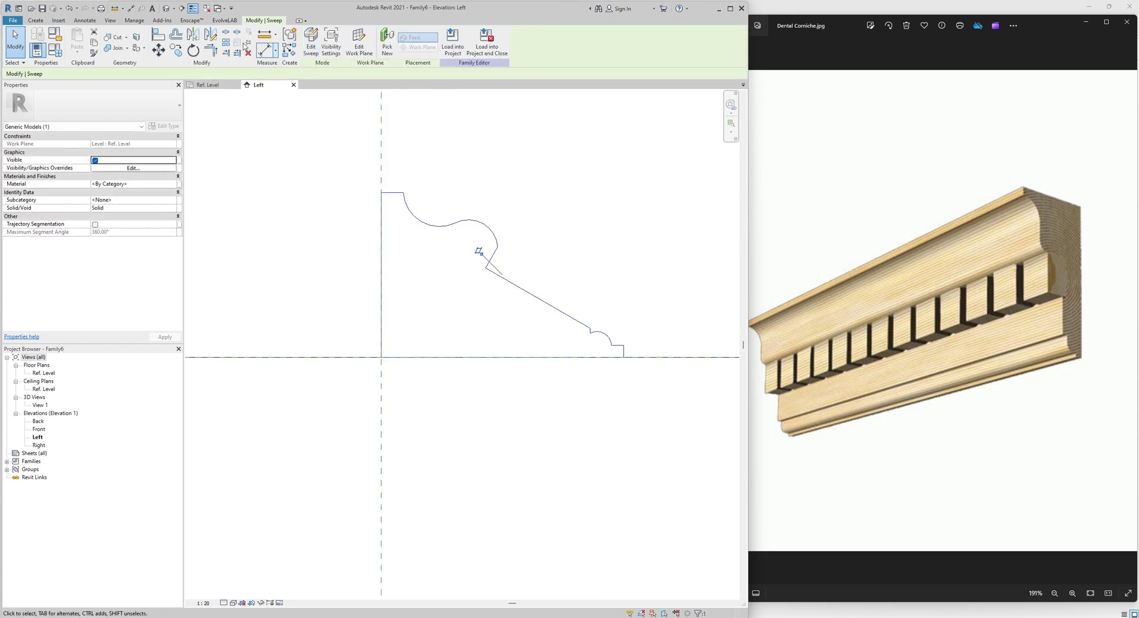
pyautogui.click(167, 9)
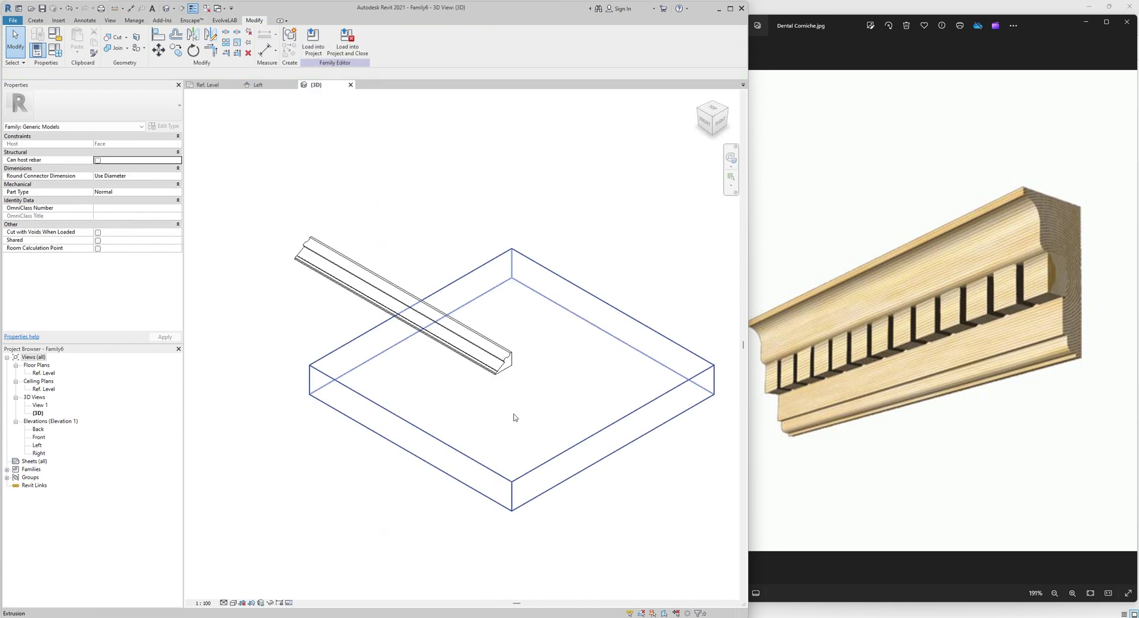
# Set the family's Width parameter to 5000.0 and apply it to the sweep
pyautogui.keyDown('shift'); pyautogui.moveTo(492, 398); pyautogui.dragTo(612, 477, button='middle'); pyautogui.keyUp('shift')
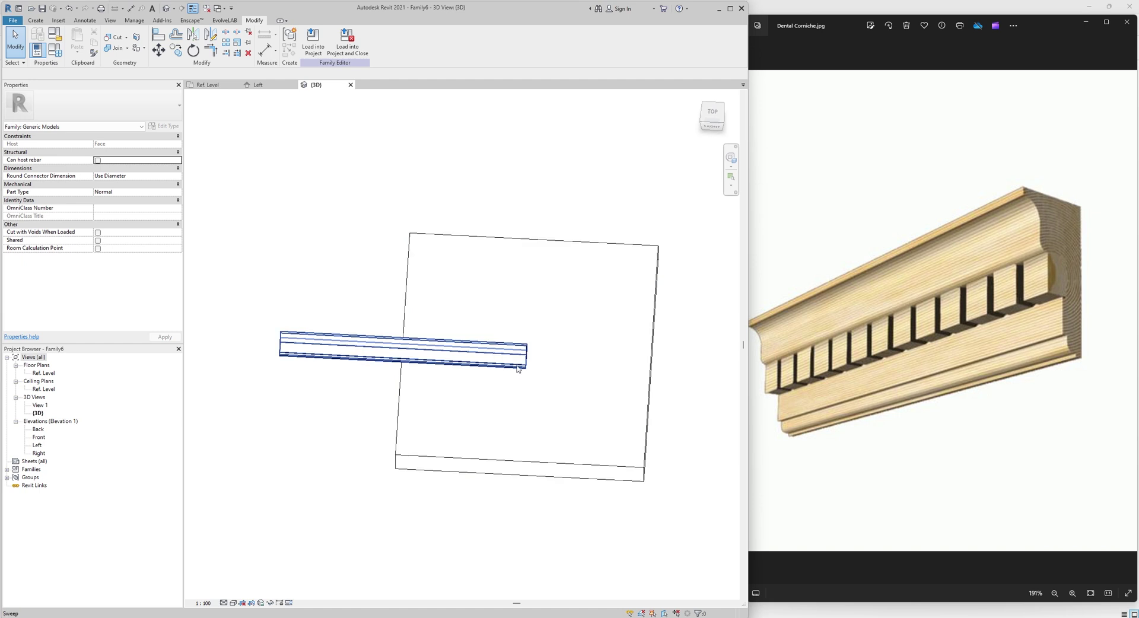
pyautogui.scroll(-4, 575, 328)
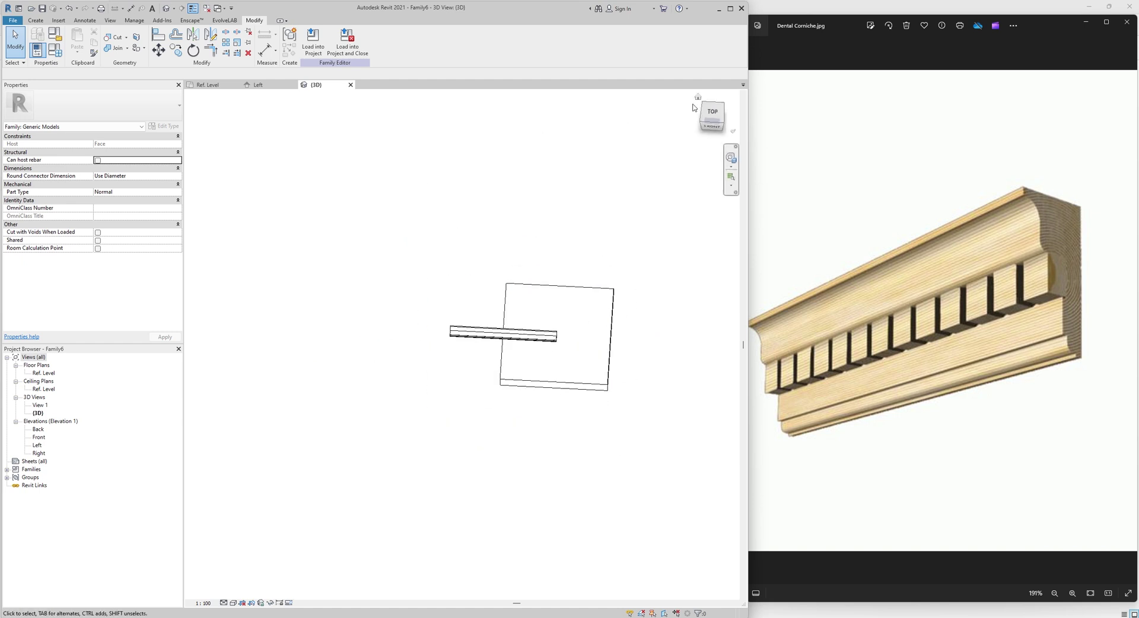
pyautogui.click(713, 114)
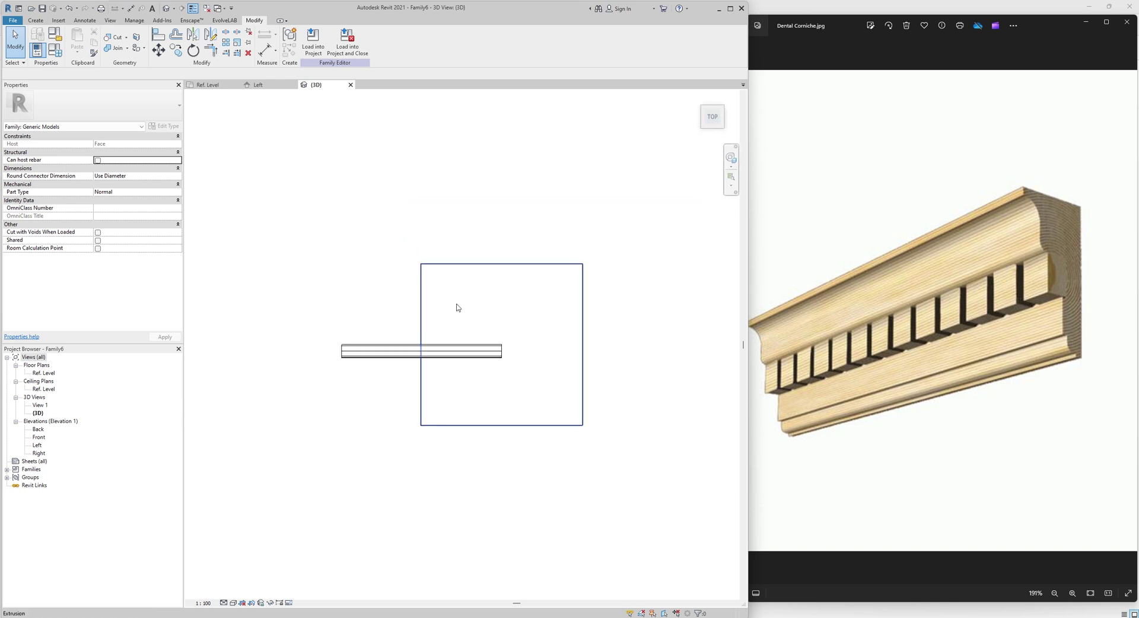
pyautogui.click(55, 52)
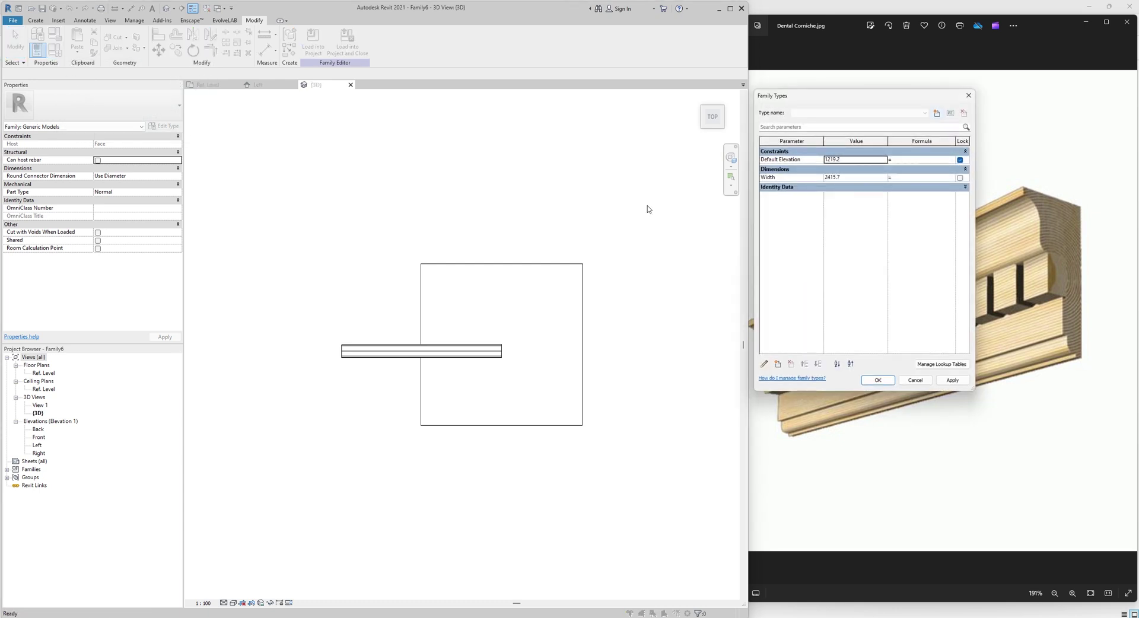
pyautogui.click(847, 178)
pyautogui.write('5000.0')
pyautogui.click(955, 381)
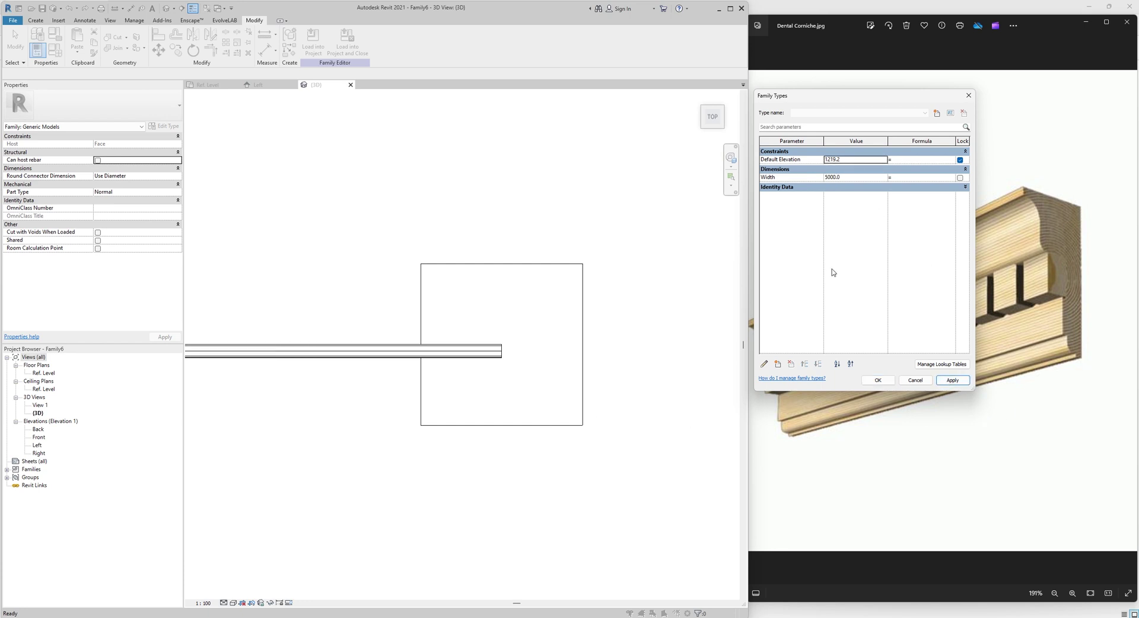
pyautogui.click(874, 380)
# Stretch the host extrusion's left edge outward in the top view until it extends beyond the cornice's far end
pyautogui.scroll(-2, 547, 354)
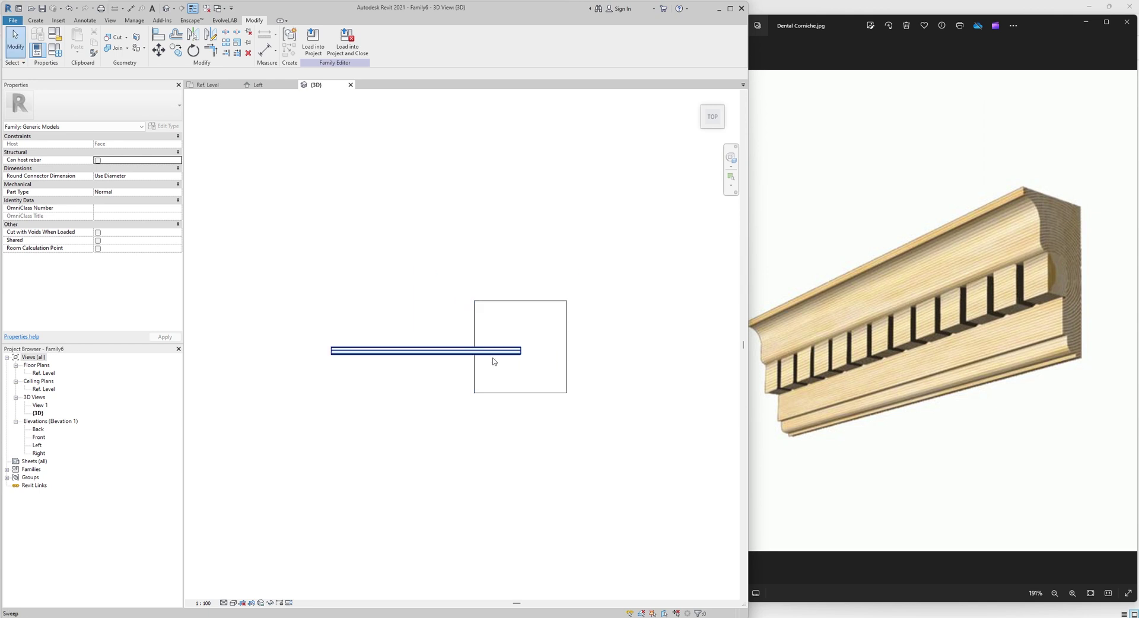
pyautogui.click(472, 349)
pyautogui.moveTo(472, 349); pyautogui.dragTo(272, 323)
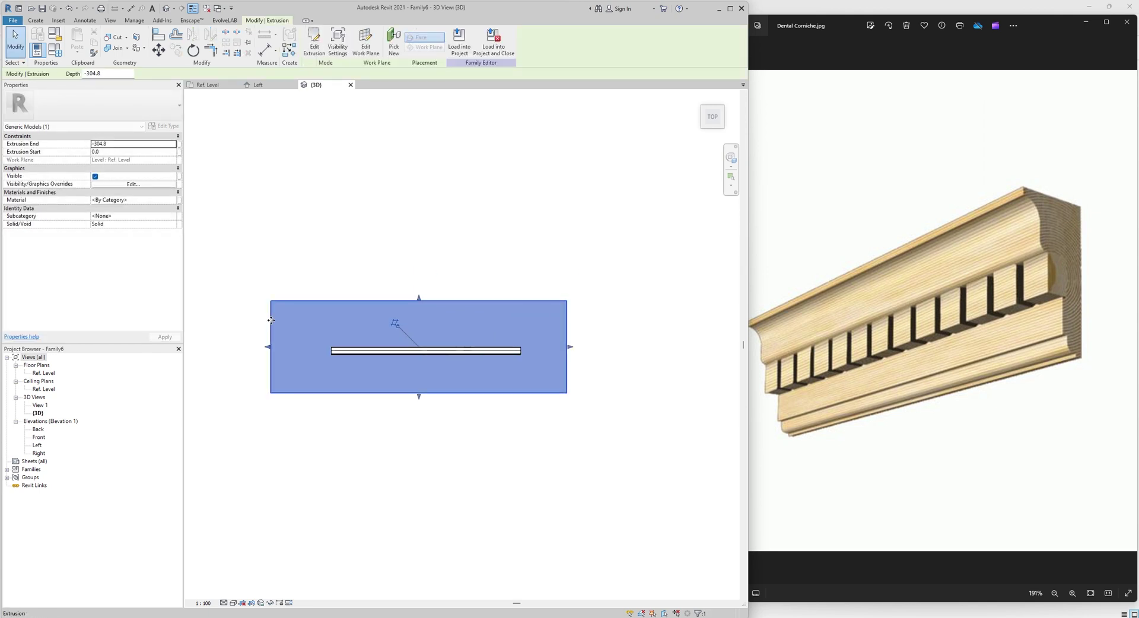
# Examine the cornice sweep's end profile and full length in 3D against the reference image
pyautogui.scroll(2, 509, 357)
pyautogui.scroll(1, 509, 357)
pyautogui.scroll(-2, 510, 355)
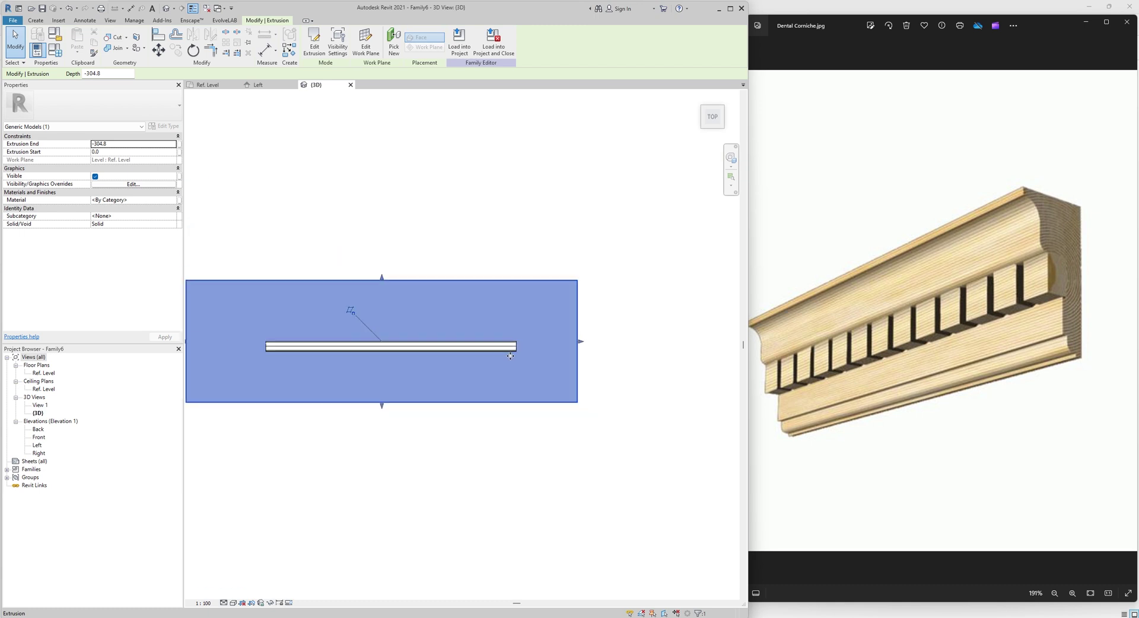
pyautogui.keyDown('shift'); pyautogui.moveTo(507, 362); pyautogui.dragTo(343, 326, button='middle'); pyautogui.keyUp('shift')
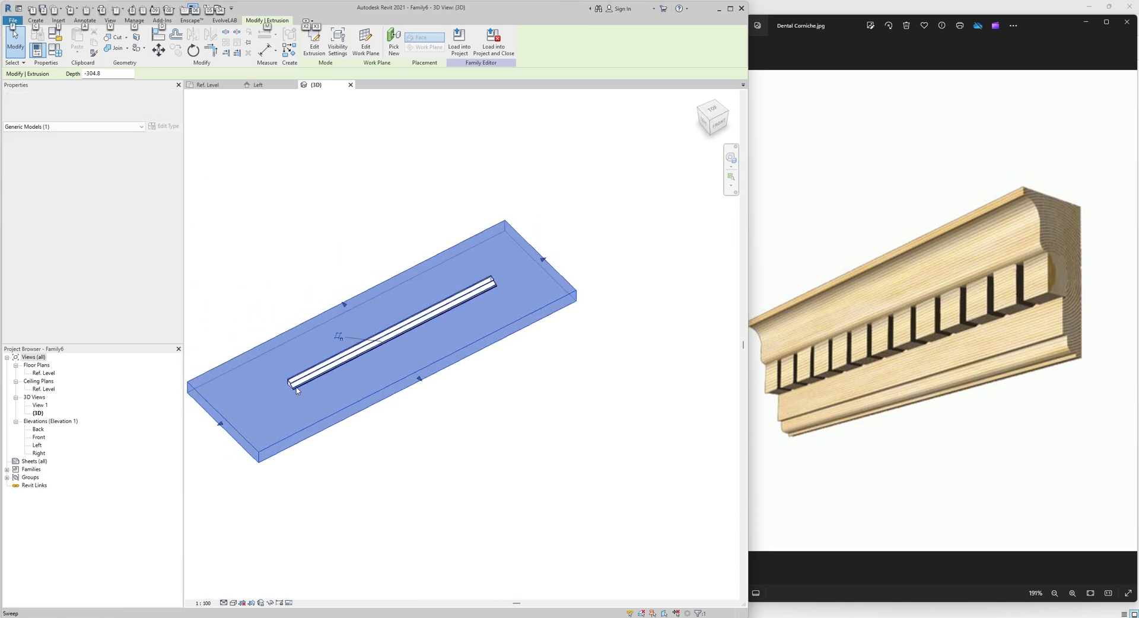
pyautogui.scroll(4, 301, 390)
pyautogui.keyDown('shift'); pyautogui.moveTo(301, 389); pyautogui.dragTo(324, 347, button='middle'); pyautogui.keyUp('shift')
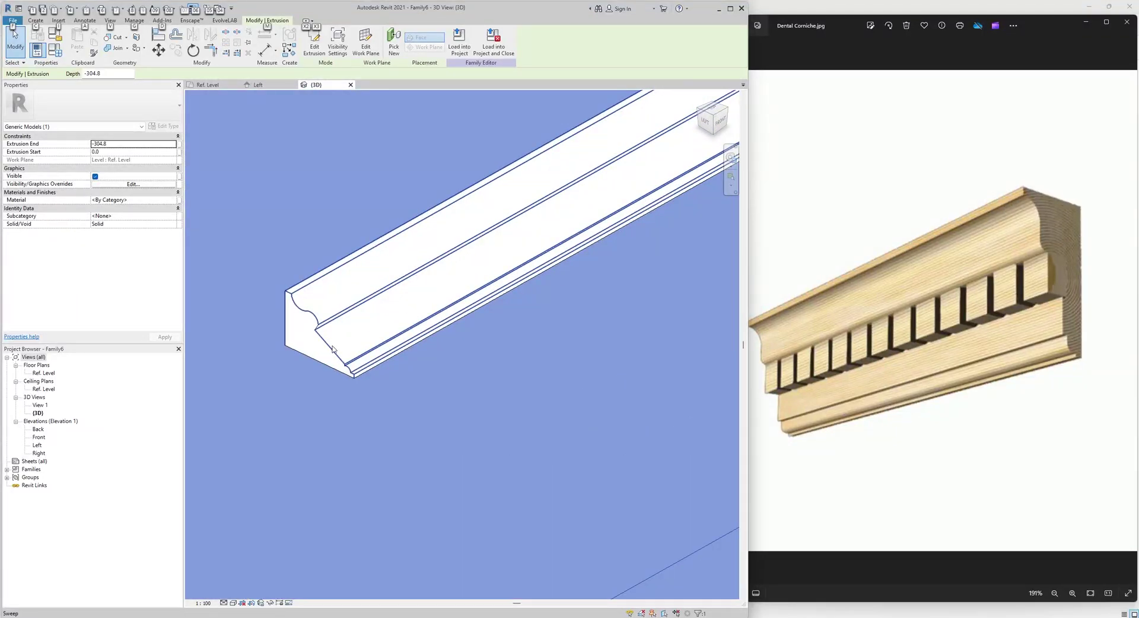
pyautogui.scroll(-2, 332, 349)
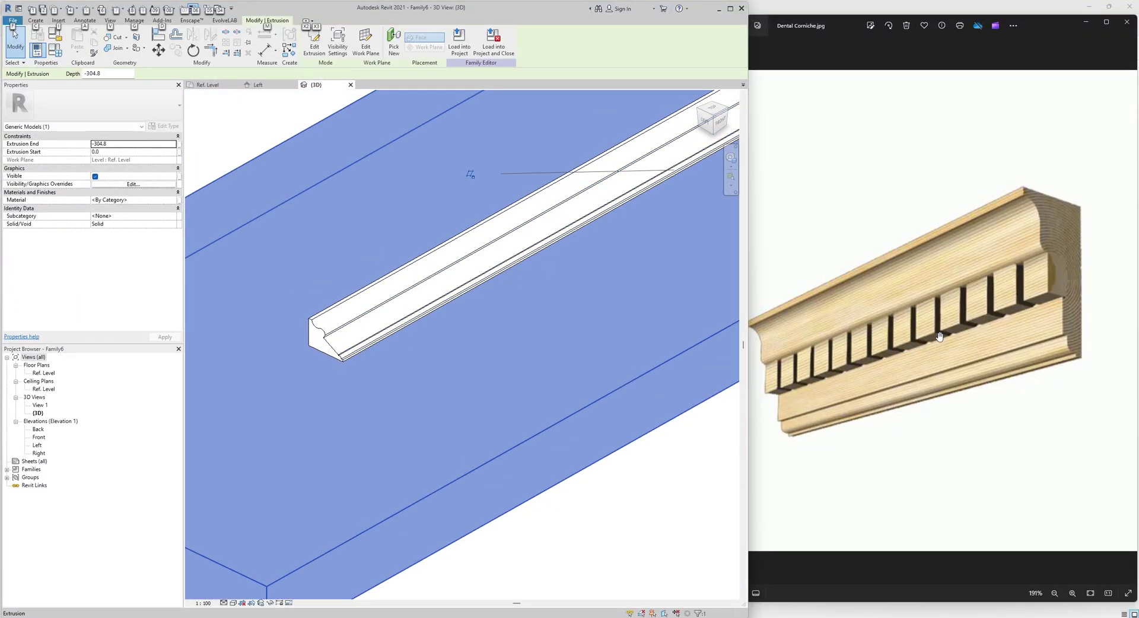
pyautogui.scroll(4, 335, 346)
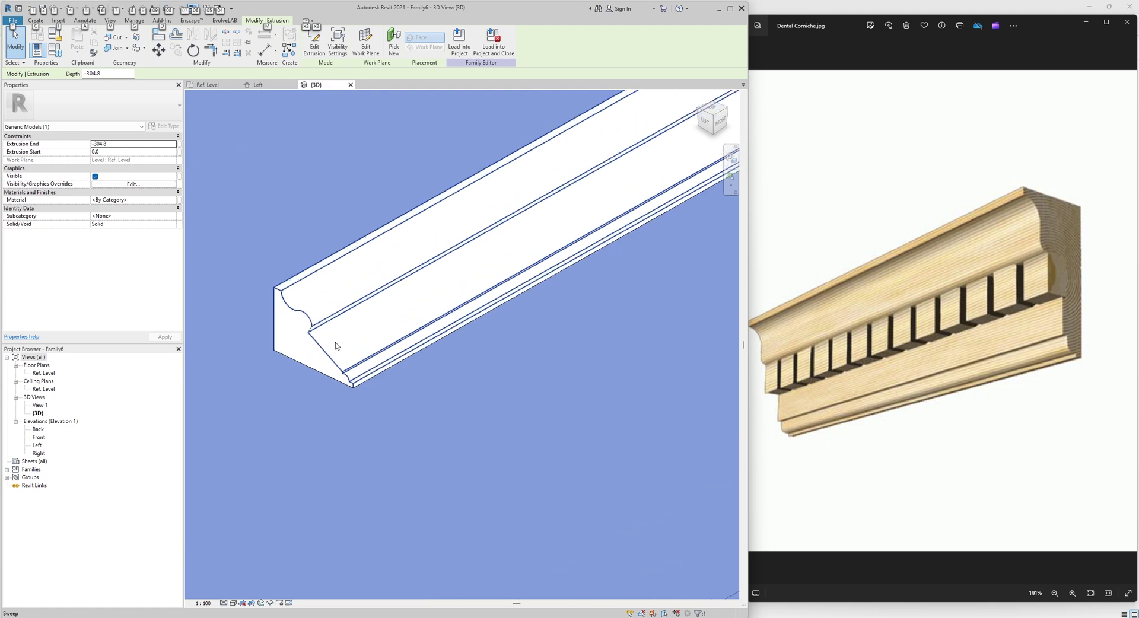
pyautogui.scroll(-2, 335, 346)
pyautogui.scroll(-2, 357, 336)
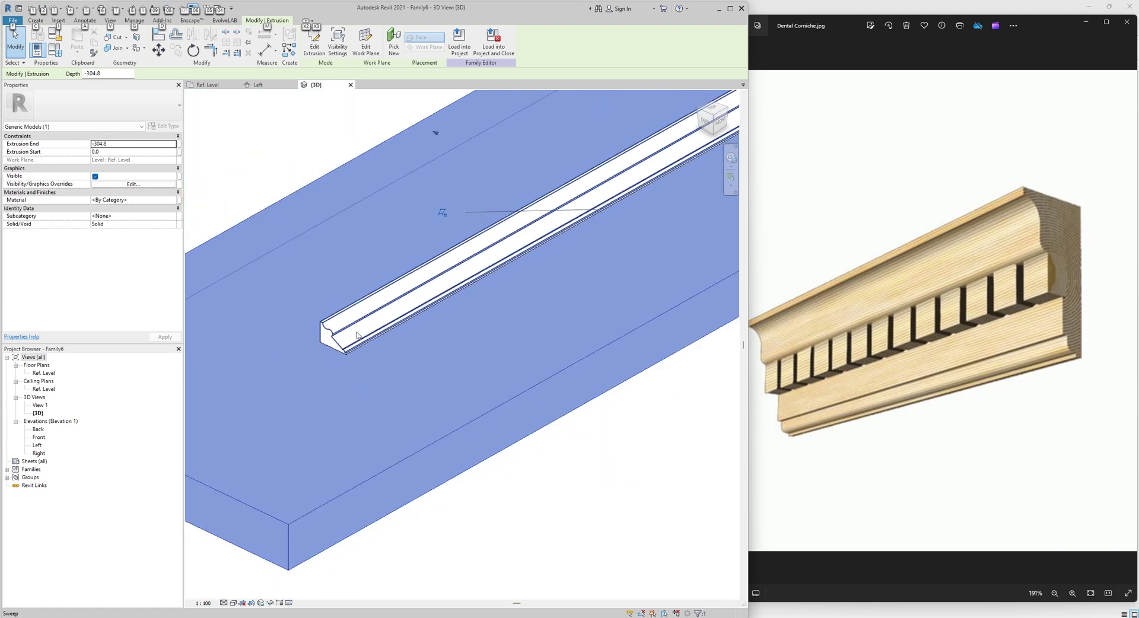
pyautogui.scroll(2, 300, 392)
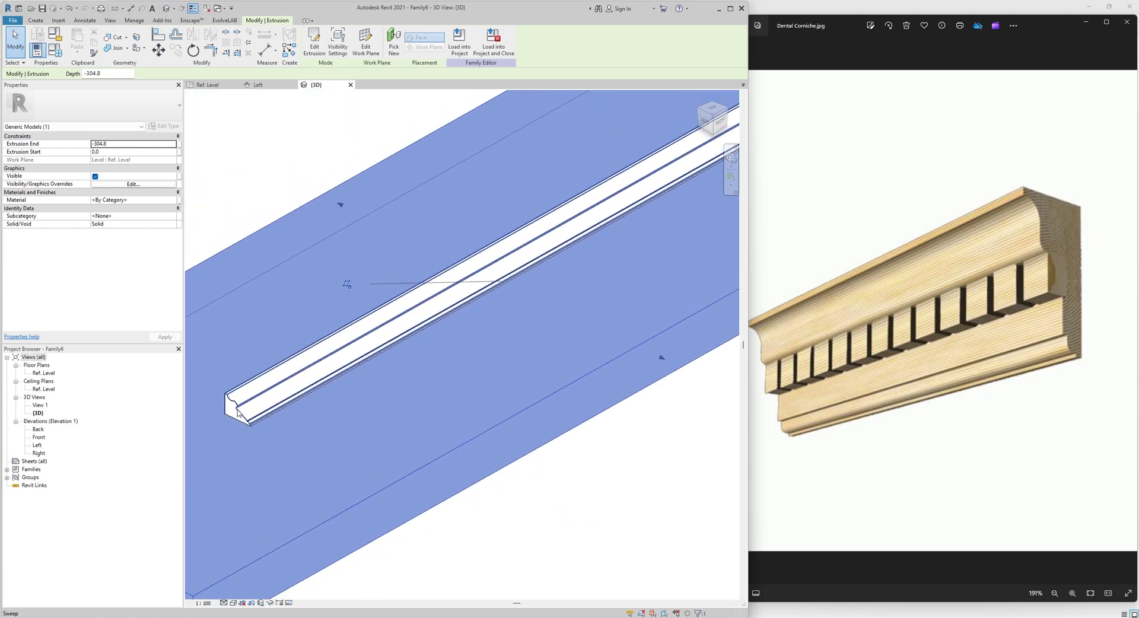
pyautogui.scroll(-2, 306, 392)
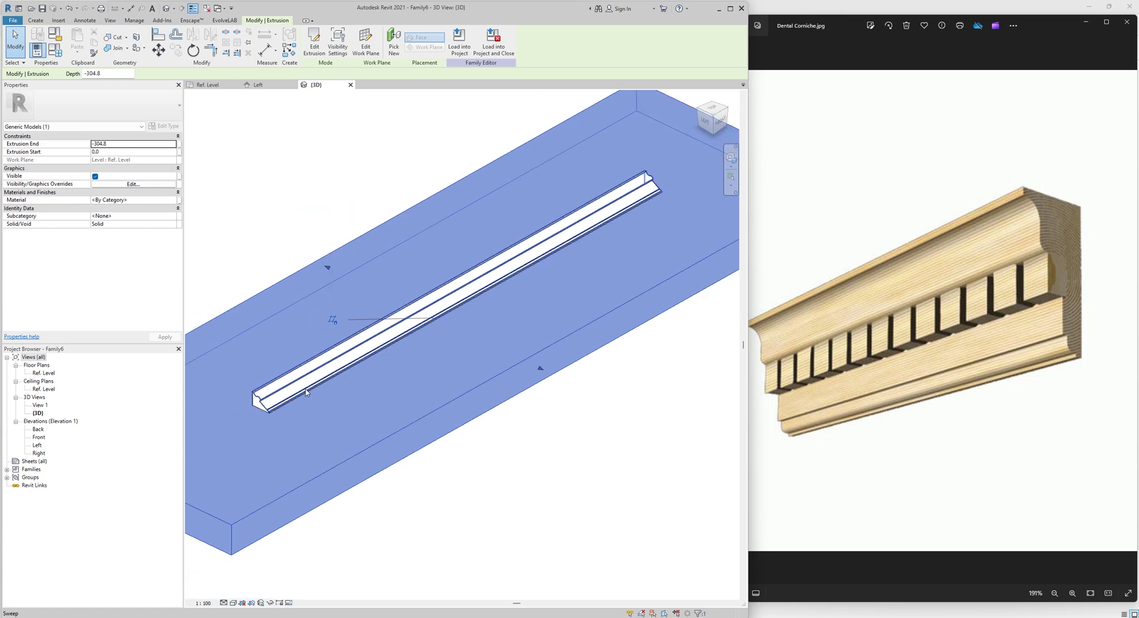
pyautogui.scroll(2, 266, 404)
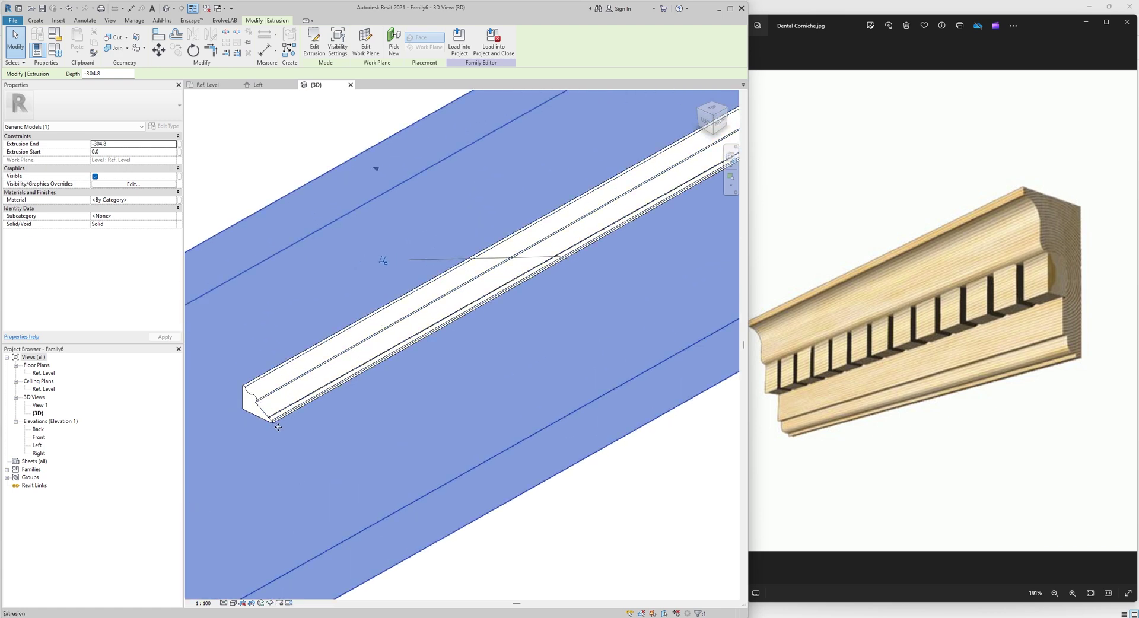
pyautogui.scroll(4, 274, 418)
pyautogui.scroll(-8, 275, 420)
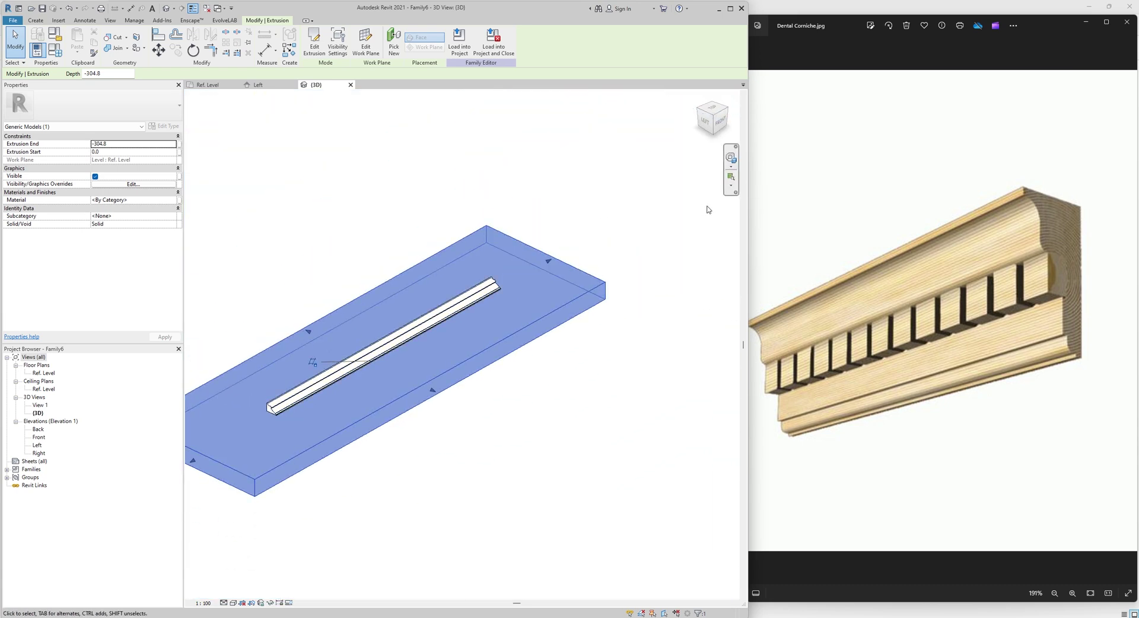
pyautogui.click(719, 121)
pyautogui.click(712, 111)
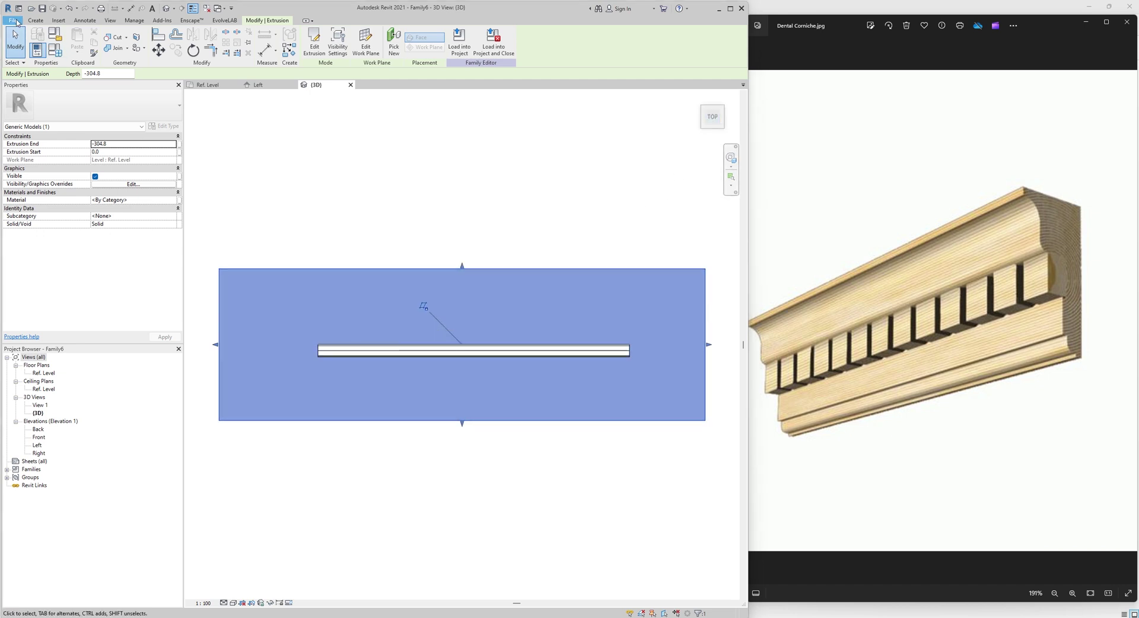
# Create a new family from the Metric Generic Model face based template in the English templates folder
pyautogui.click(18, 23)
pyautogui.moveTo(29, 62)
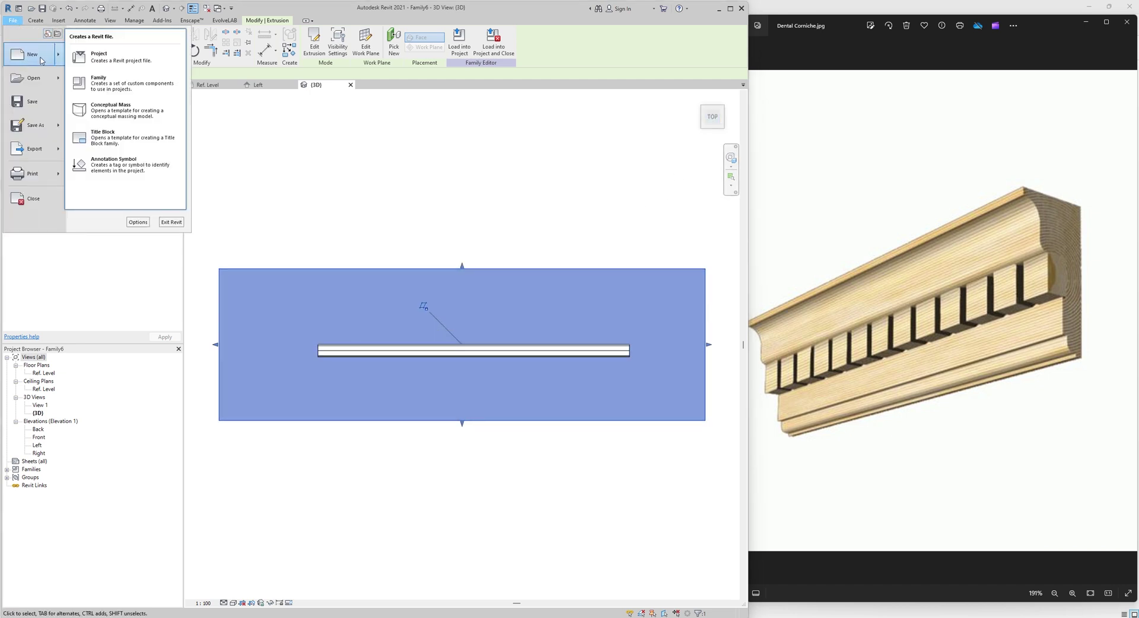
pyautogui.click(106, 87)
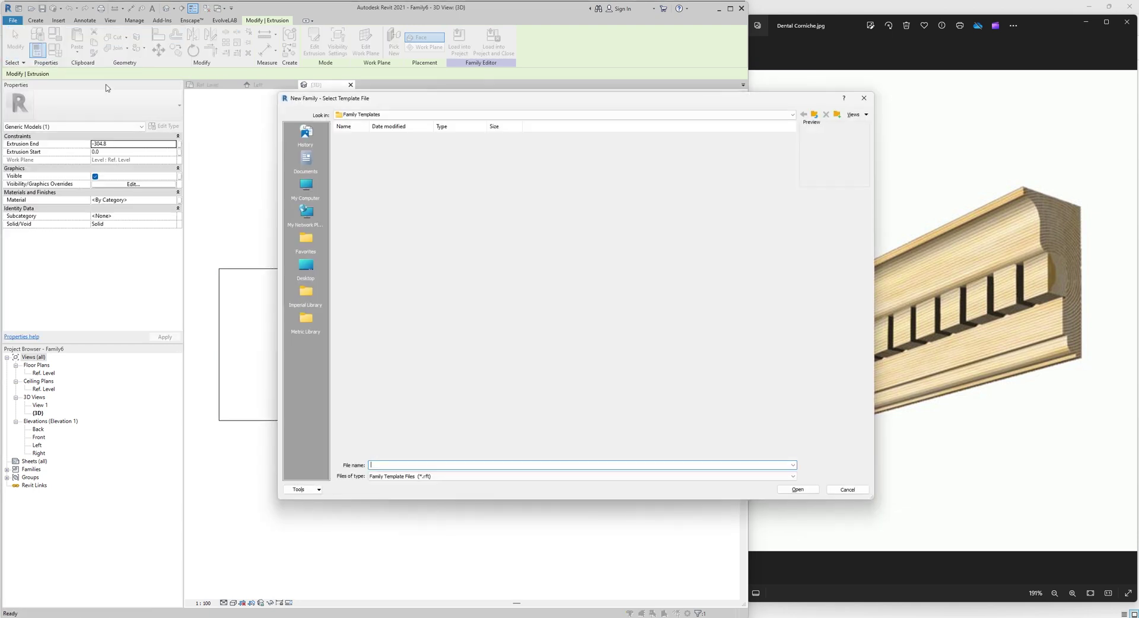
pyautogui.doubleClick(351, 154)
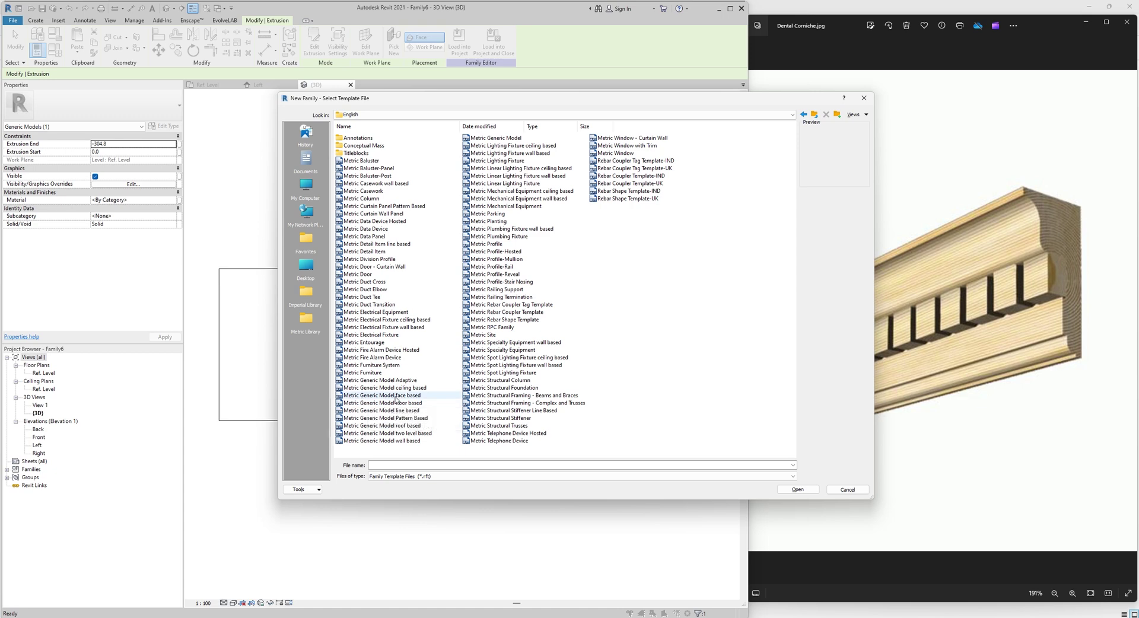
pyautogui.doubleClick(396, 395)
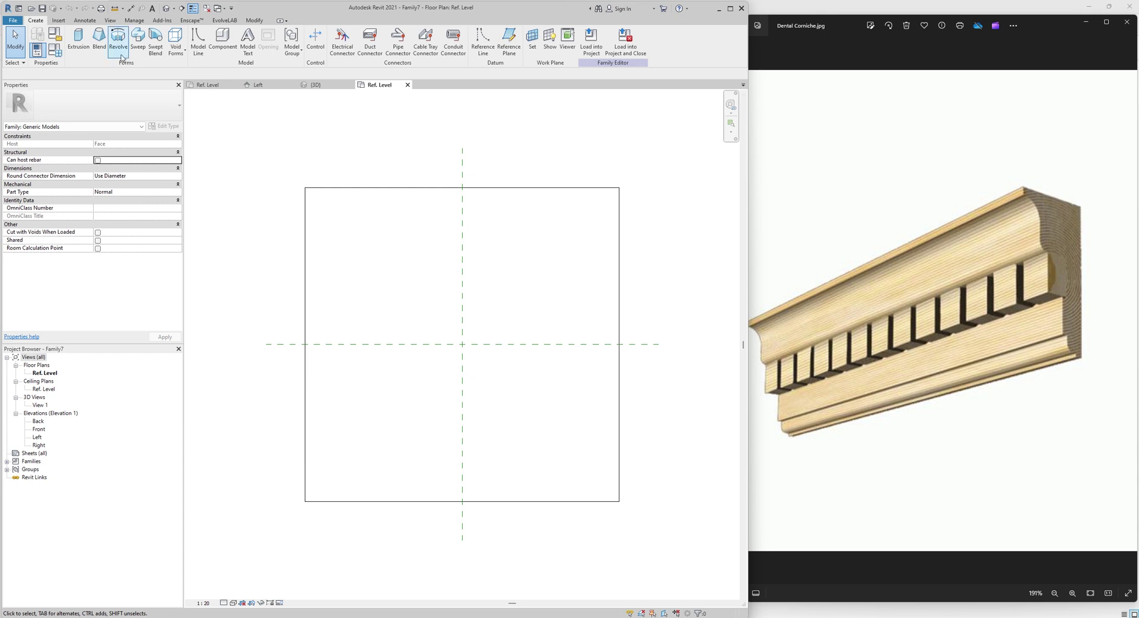
# Start an extrusion and sketch a rectangle about 54 by 84 mm beside the vertical reference plane, crossing the horizontal one
pyautogui.click(78, 43)
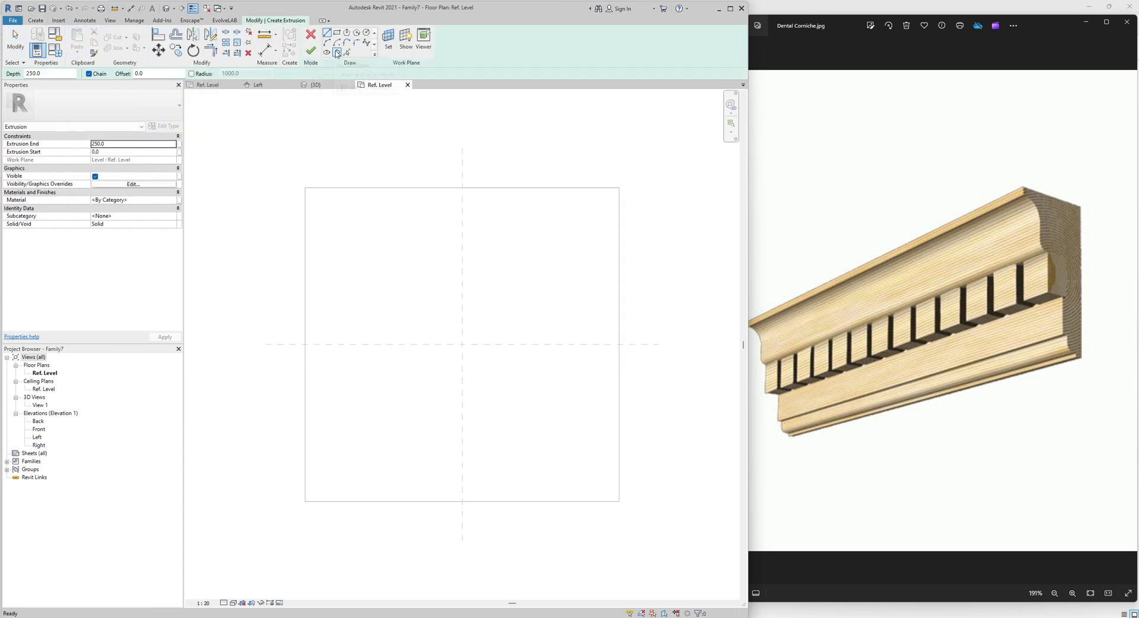
pyautogui.click(336, 32)
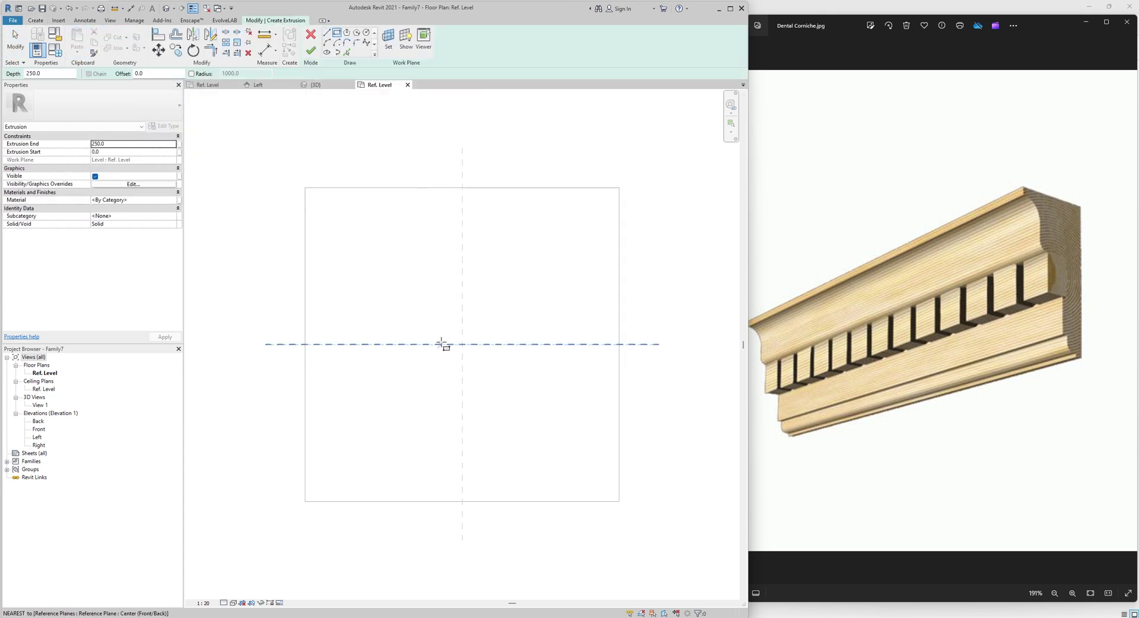
pyautogui.scroll(2, 445, 345)
pyautogui.scroll(1, 463, 347)
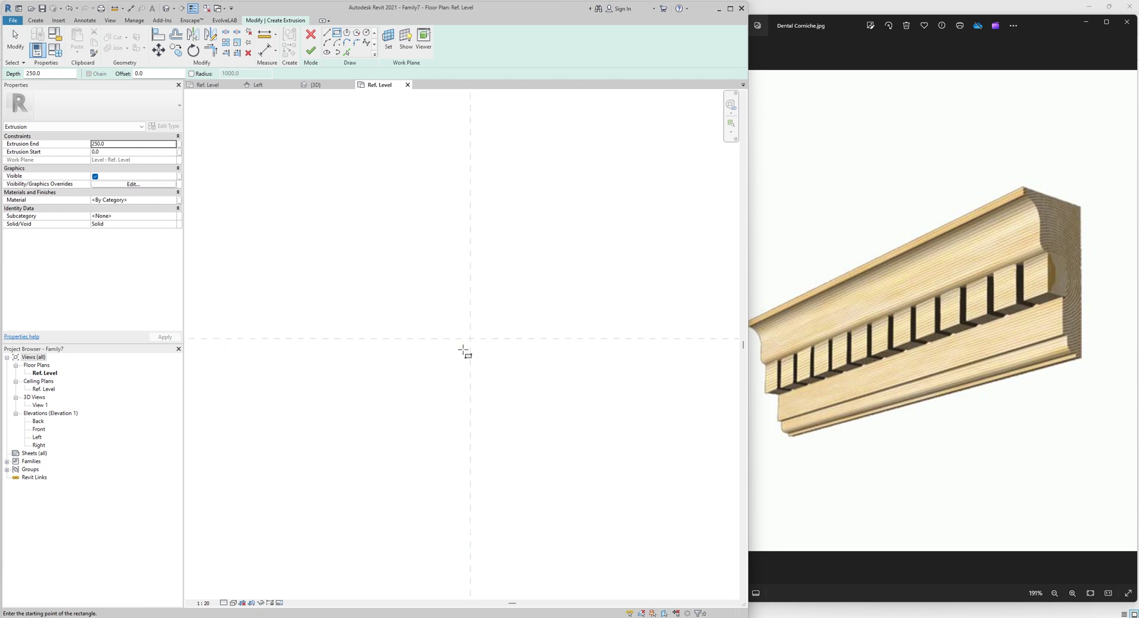
pyautogui.click(454, 321)
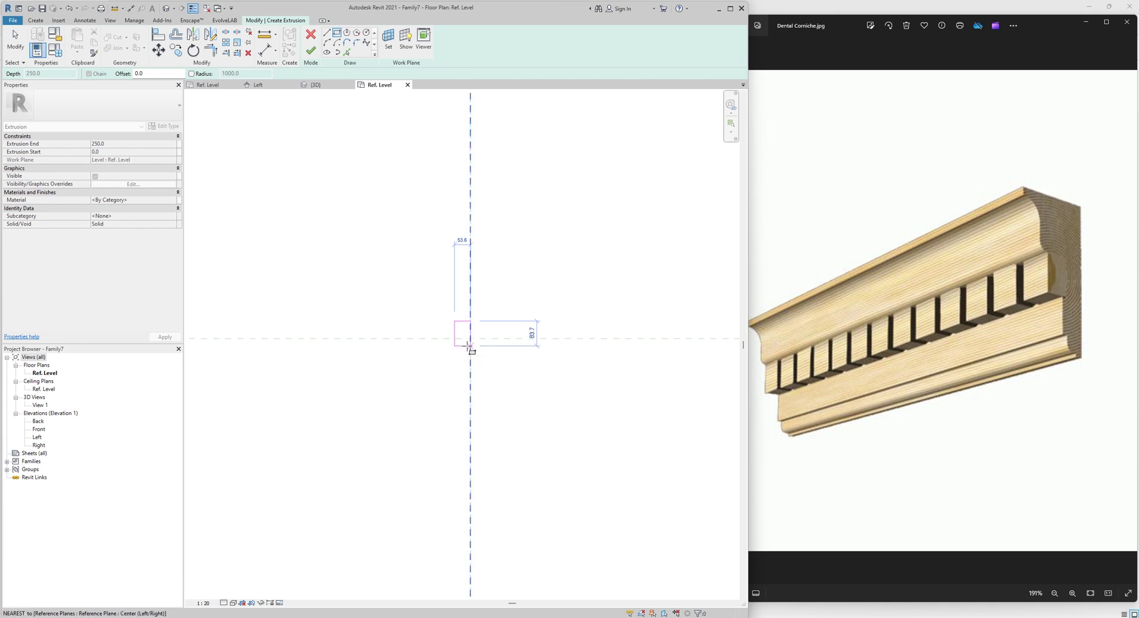
pyautogui.click(468, 346)
pyautogui.scroll(2, 461, 339)
pyautogui.press('Escape')
pyautogui.press('Escape')
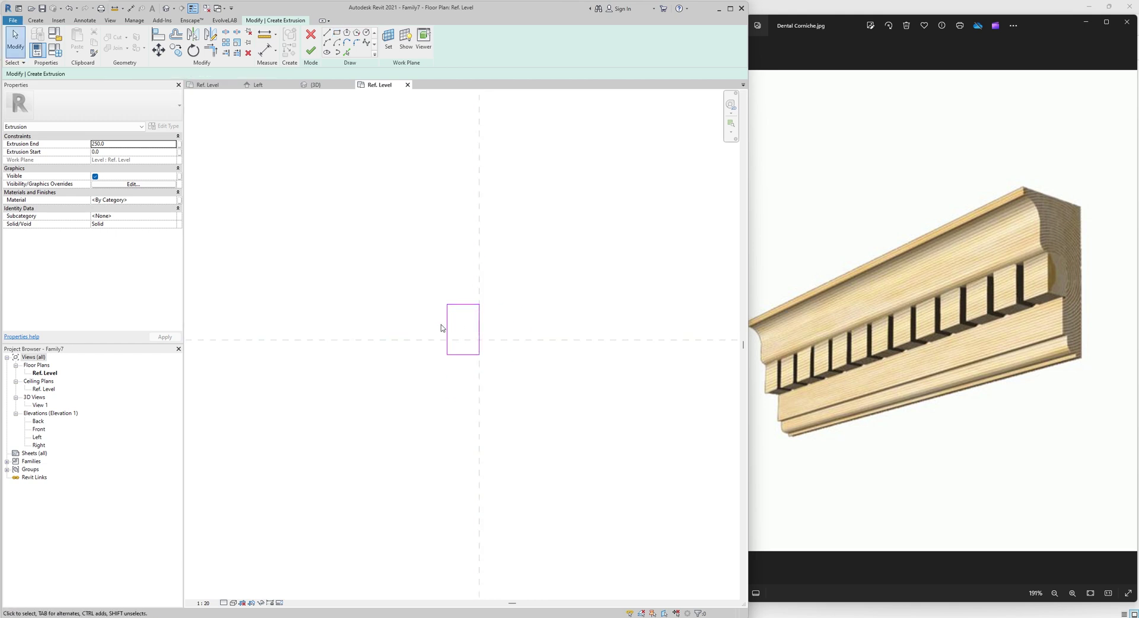
# Set the rectangle's width to 50 mm and shift the whole rectangle sideways so it straddles the vertical reference plane
pyautogui.click(446, 328)
pyautogui.click(465, 279)
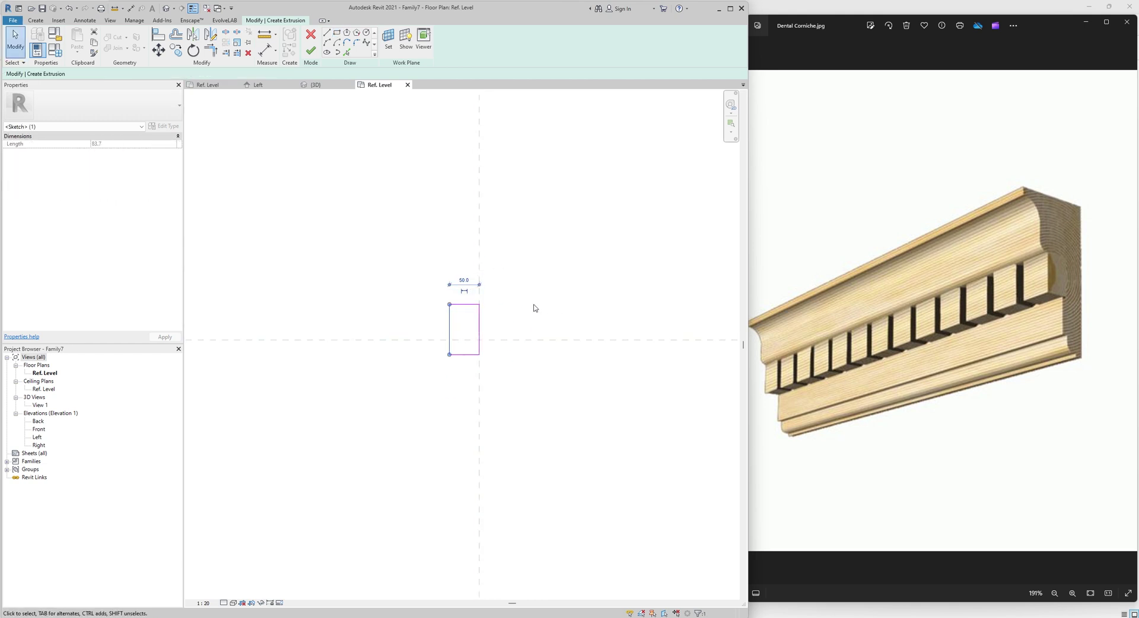
pyautogui.press('Return')
pyautogui.moveTo(499, 366)
pyautogui.mouseDown()
pyautogui.moveTo(452, 299)
pyautogui.moveTo(481, 302)
pyautogui.moveTo(481, 314)
pyautogui.mouseUp()
pyautogui.click(481, 315)
pyautogui.scroll(1, 500, 369)
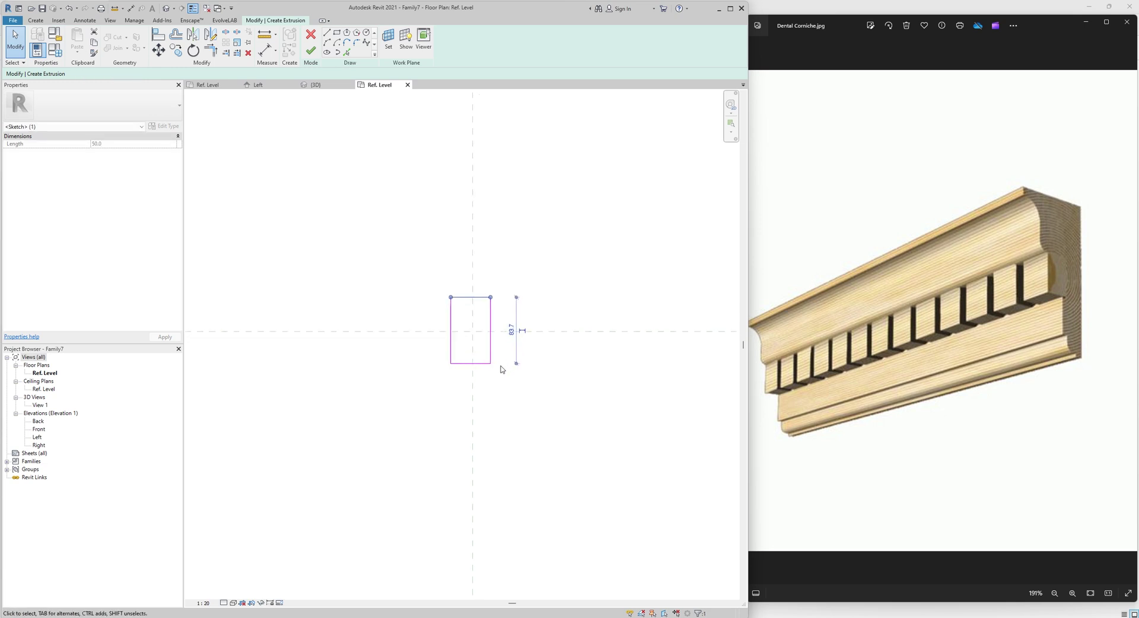
pyautogui.scroll(1, 500, 369)
# Finish the extrusion sketch and set the block's Extrusion End to 20.0
pyautogui.click(312, 52)
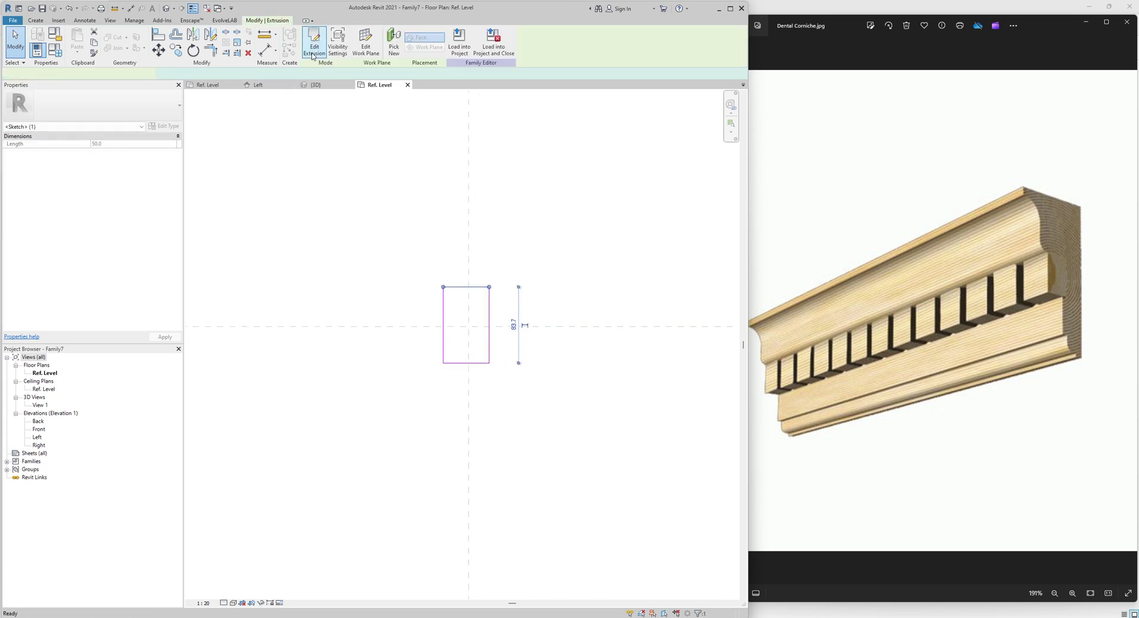
pyautogui.click(120, 144)
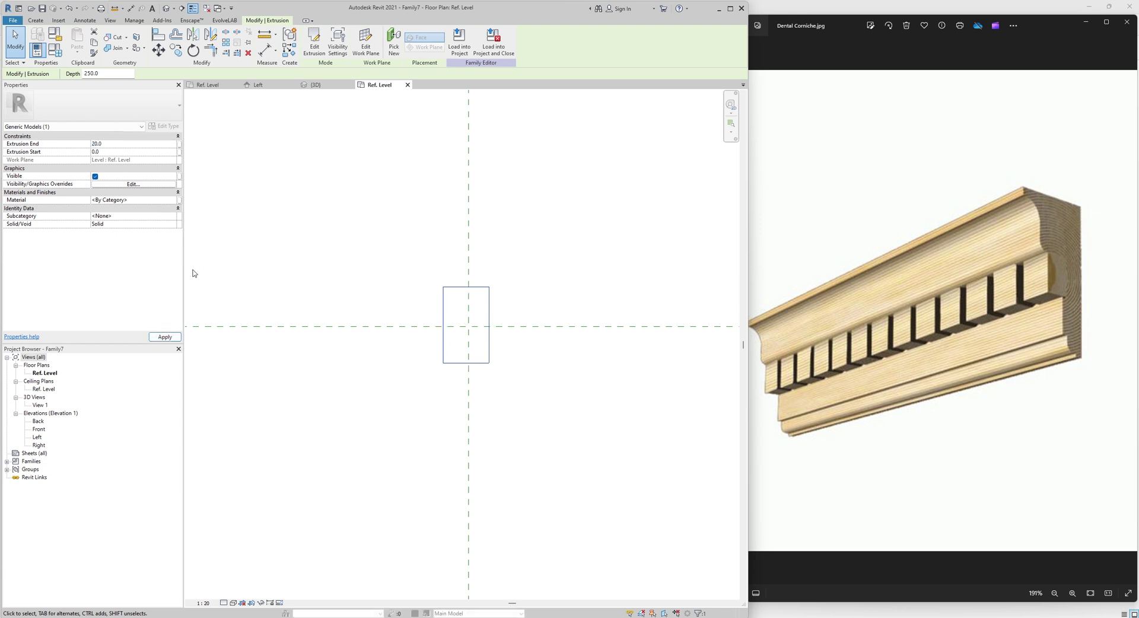
pyautogui.click(303, 282)
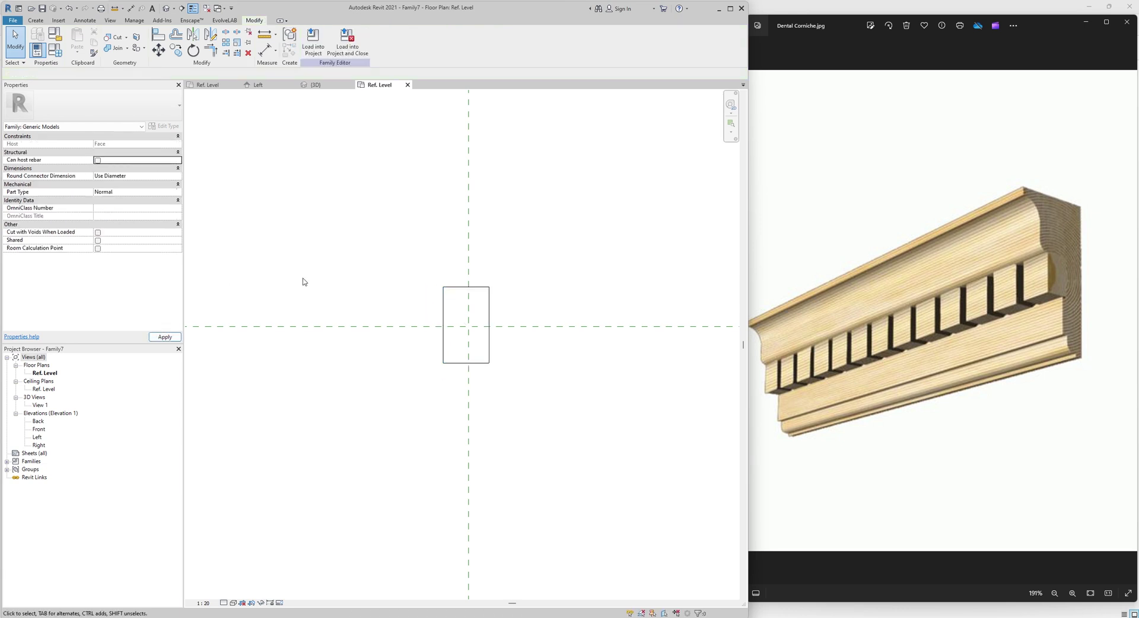
# Load the block family into the cornice family and place one instance on the sweep's flat sloped face near its end
pyautogui.click(167, 8)
pyautogui.scroll(3, 490, 314)
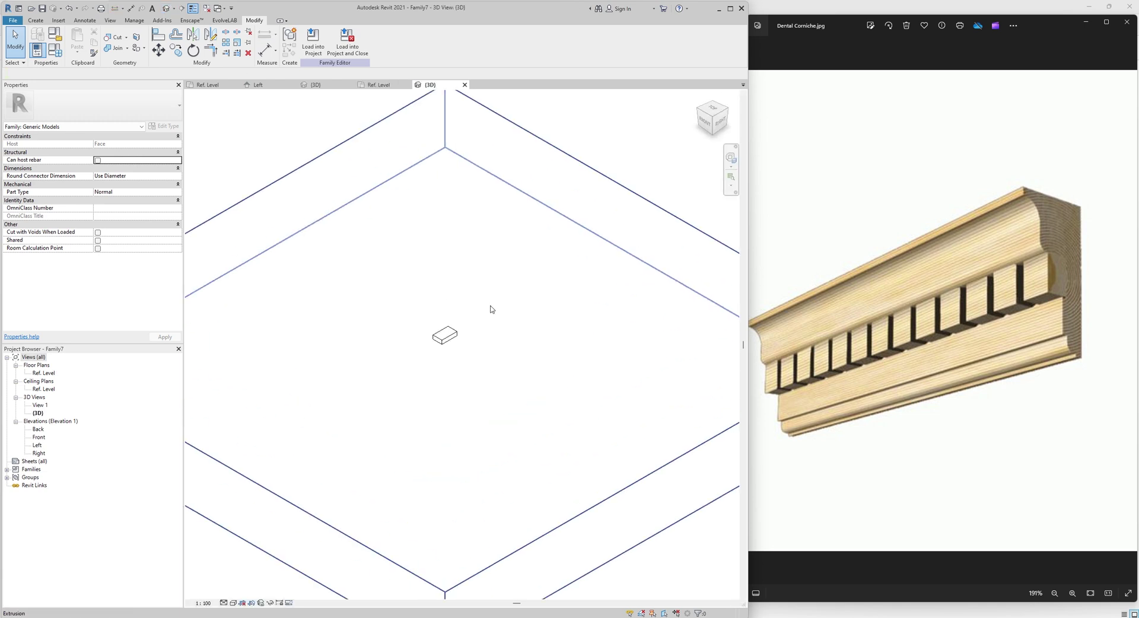
pyautogui.click(721, 123)
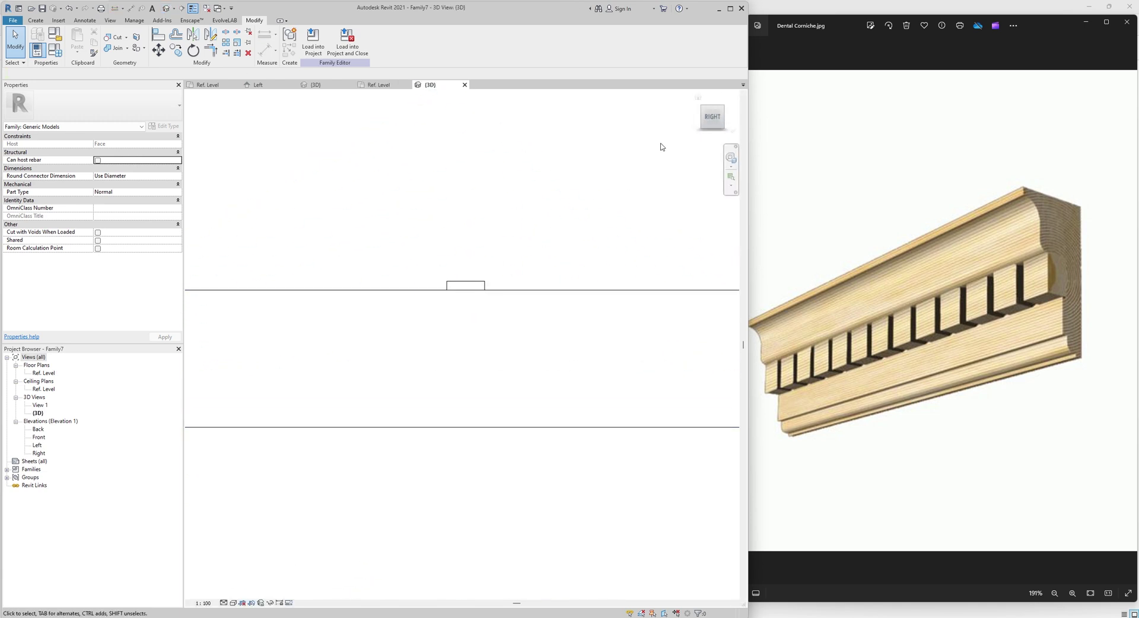
pyautogui.click(697, 119)
pyautogui.click(718, 108)
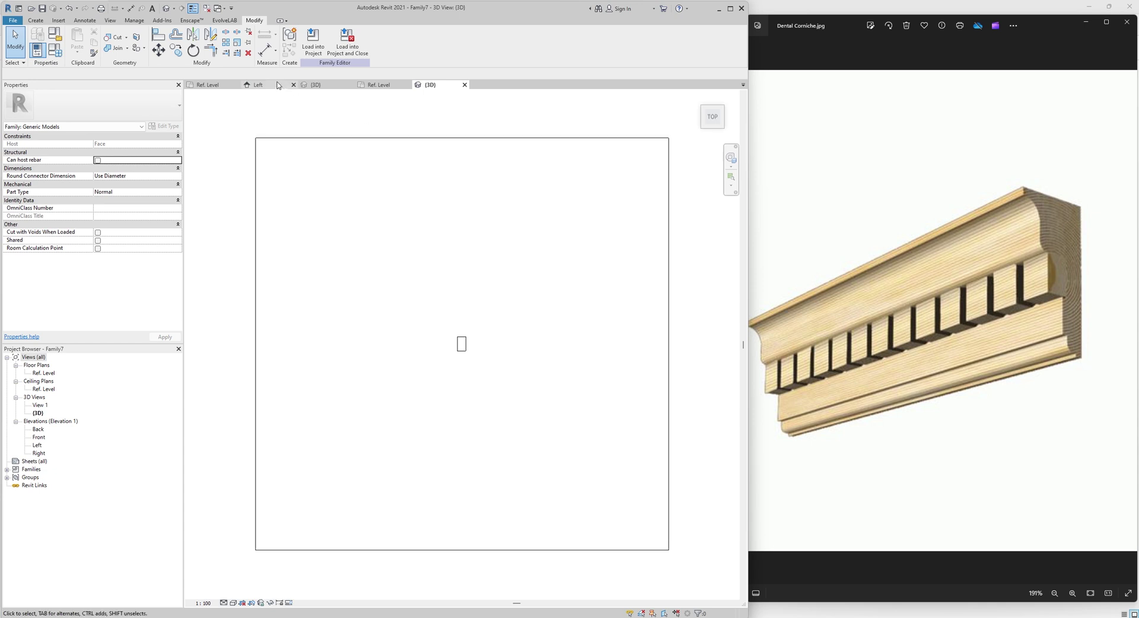
pyautogui.click(315, 48)
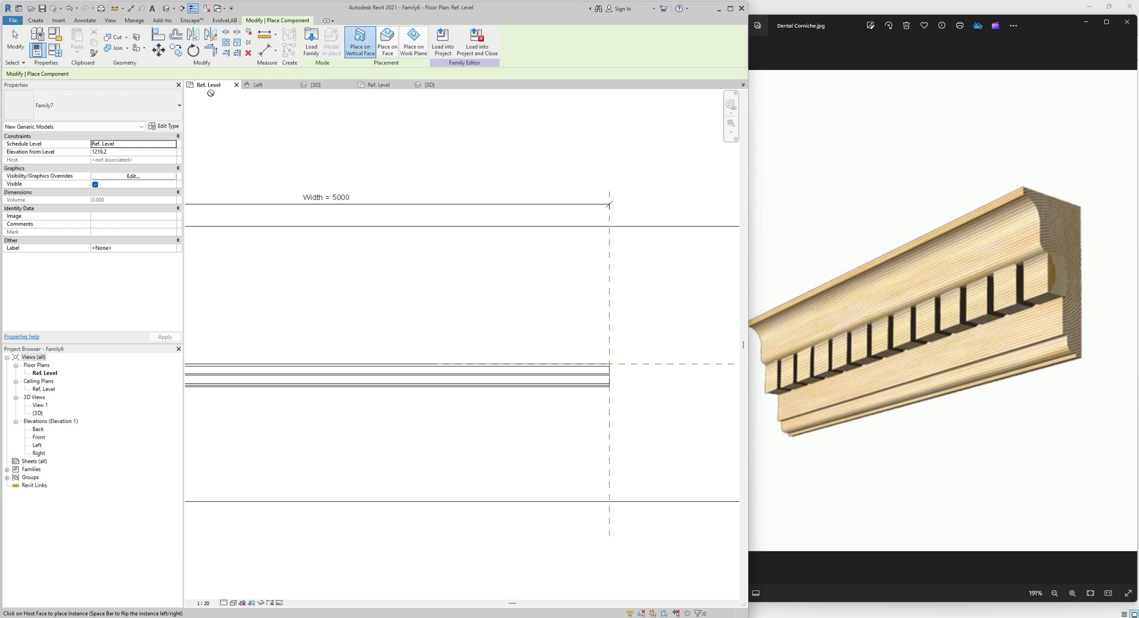
pyautogui.click(330, 89)
pyautogui.scroll(3, 599, 368)
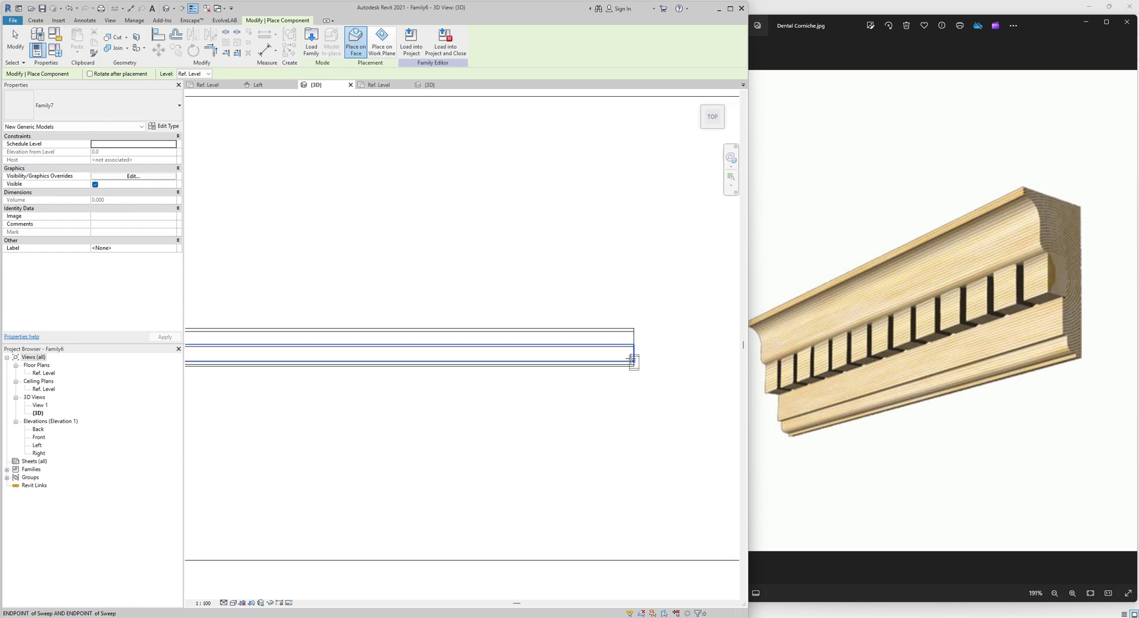
pyautogui.scroll(3, 632, 360)
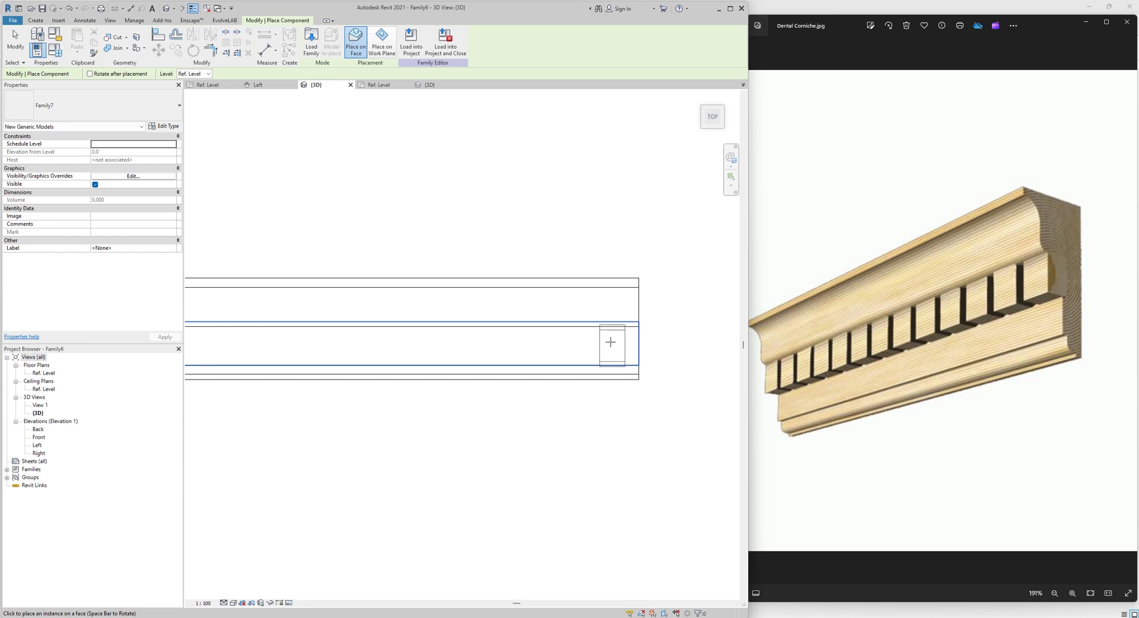
pyautogui.click(612, 344)
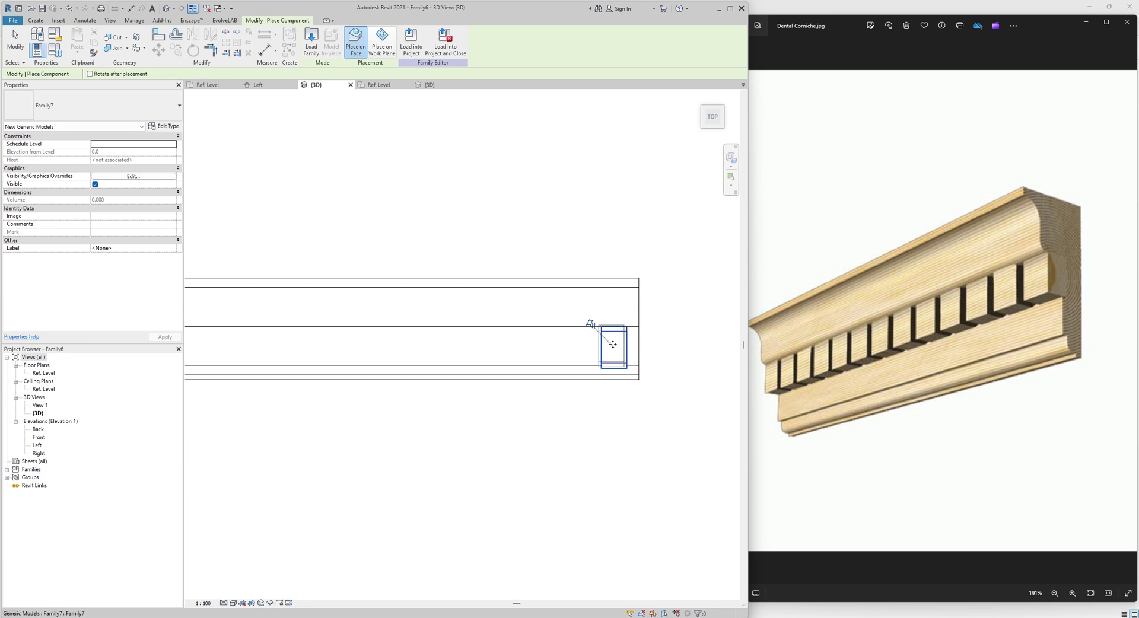
pyautogui.press('Escape')
pyautogui.press('Escape')
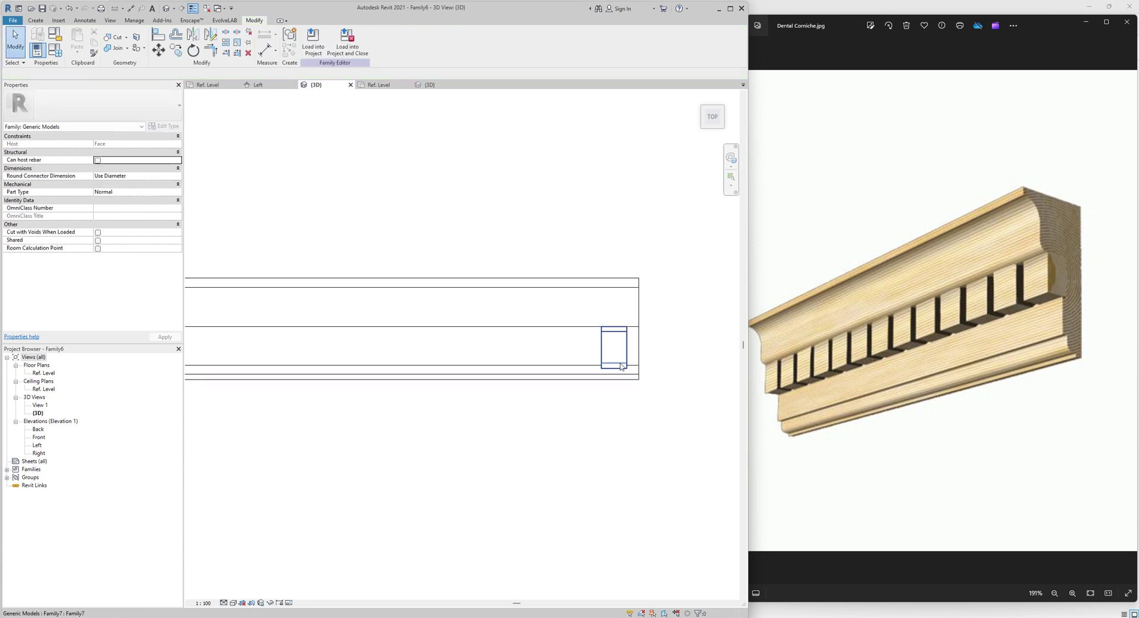
# Align the placed block's upper end with the short step face of the cornice sweep in the left view
pyautogui.click(696, 121)
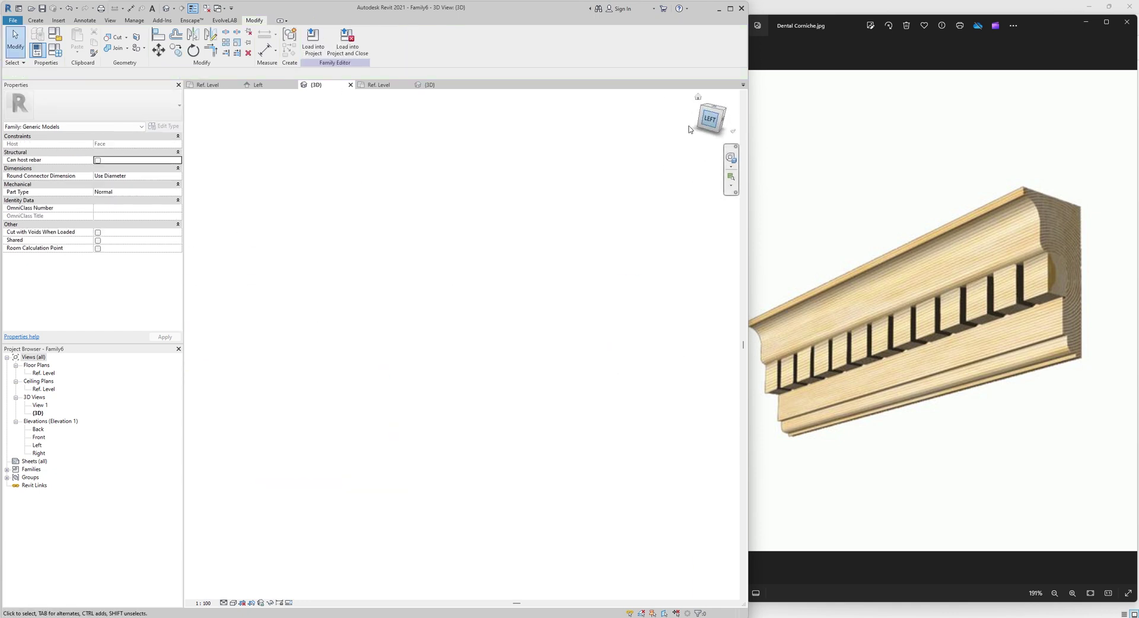
pyautogui.scroll(8, 474, 342)
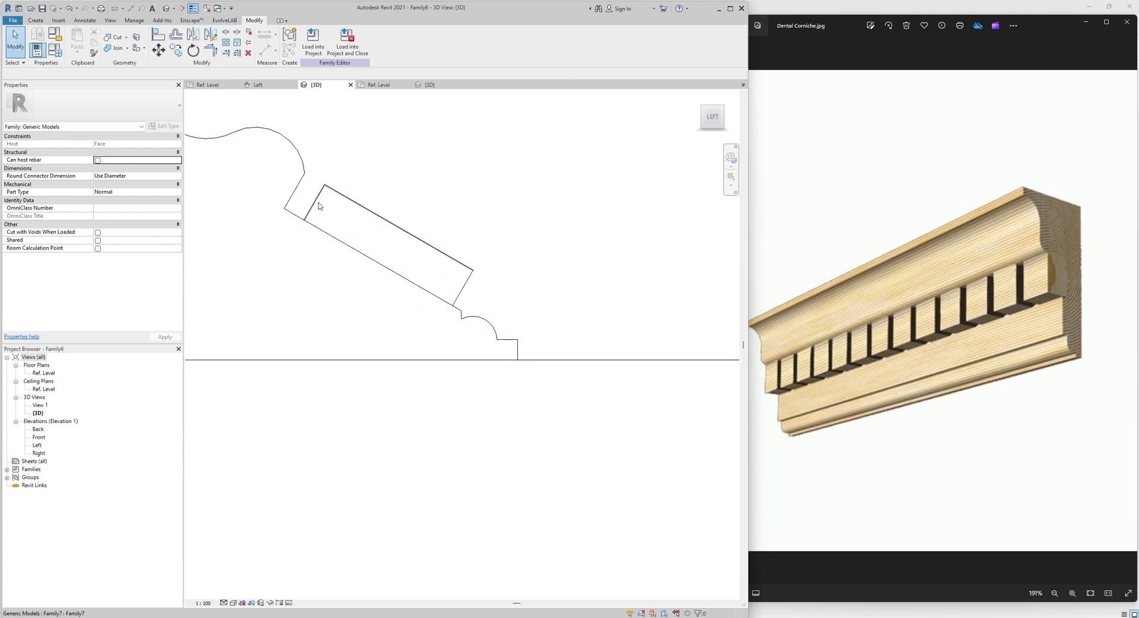
pyautogui.click(319, 206)
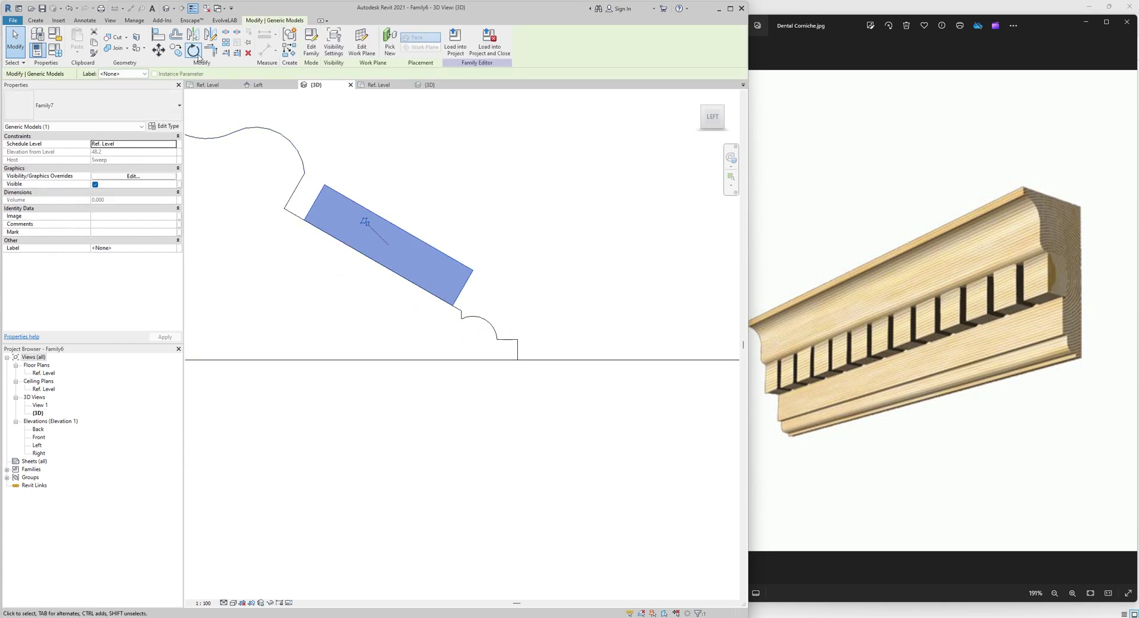
pyautogui.click(161, 39)
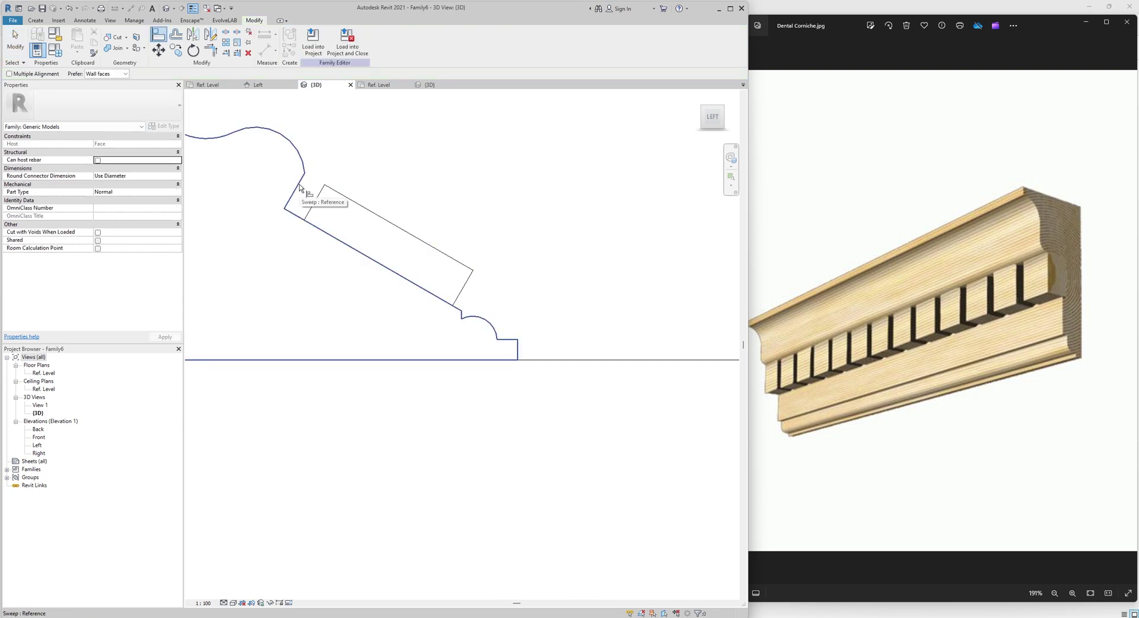
pyautogui.press('Escape')
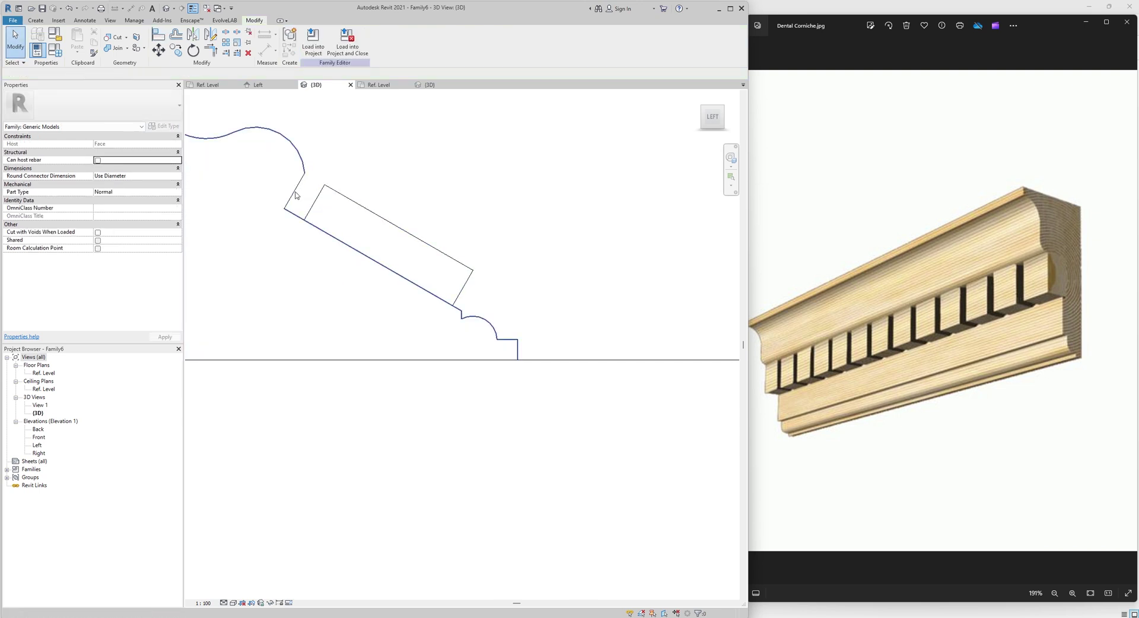
pyautogui.press('a')
pyautogui.press('l')
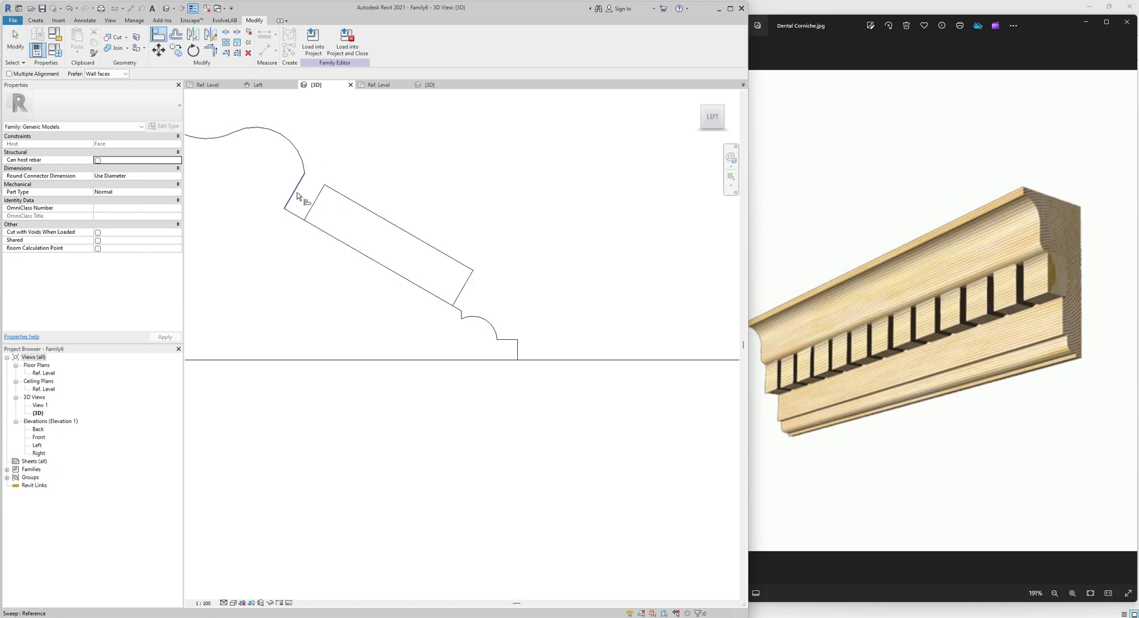
pyautogui.click(297, 196)
pyautogui.click(309, 207)
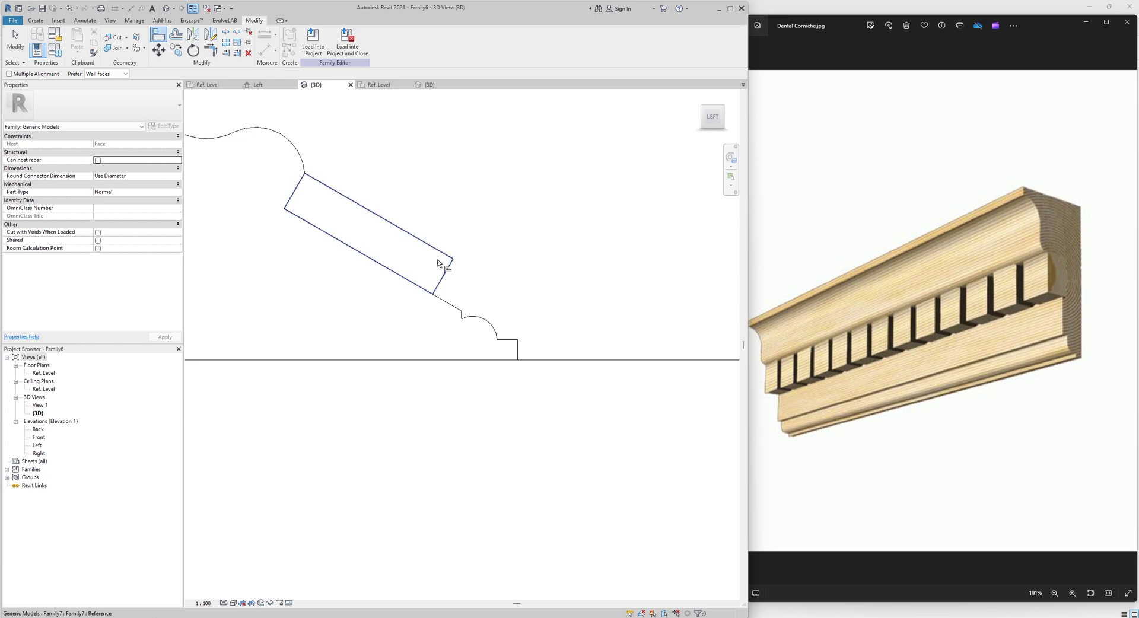
pyautogui.press('Escape')
pyautogui.press('Escape')
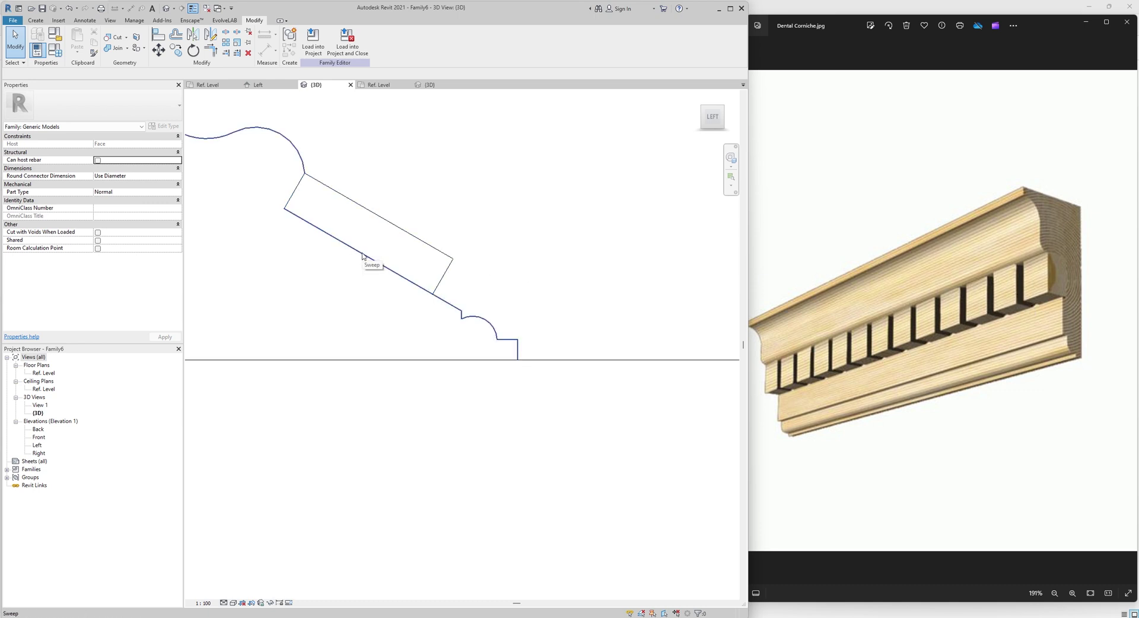
# Open the block family for editing and shorten its extrusion from the lower edge to a height of about 66 mm
pyautogui.doubleClick(433, 251)
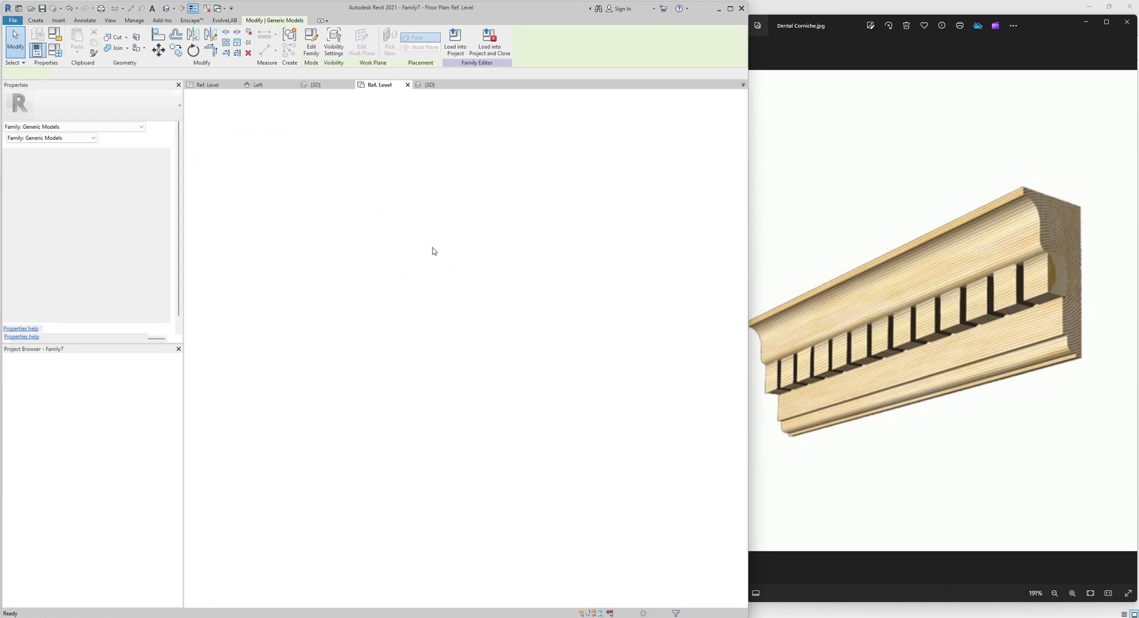
pyautogui.click(471, 299)
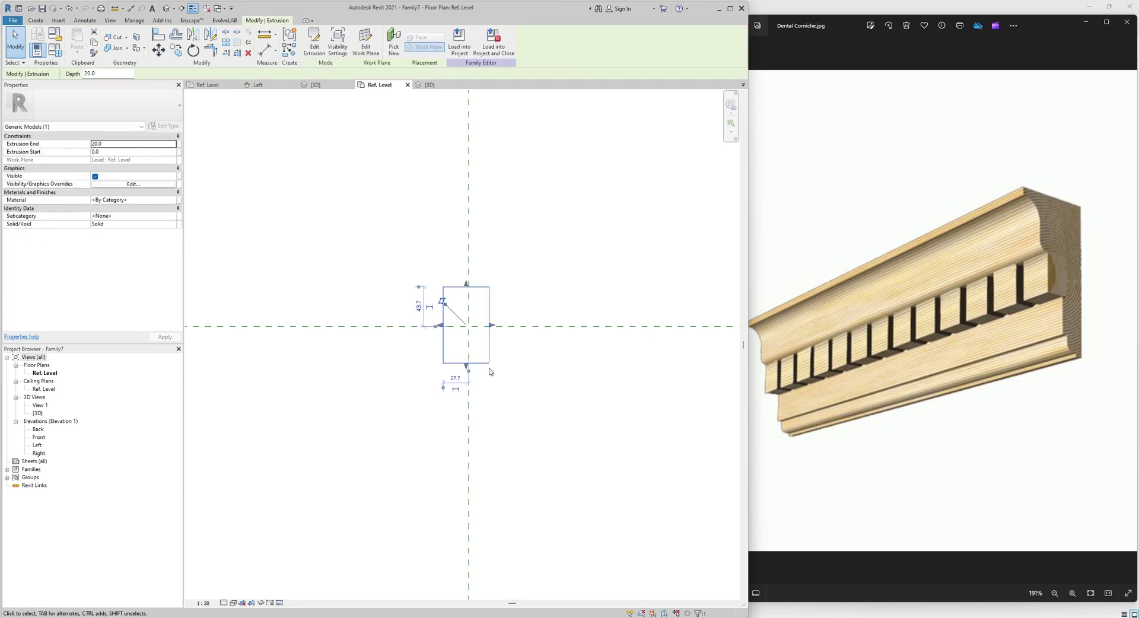
pyautogui.moveTo(468, 369); pyautogui.dragTo(468, 349)
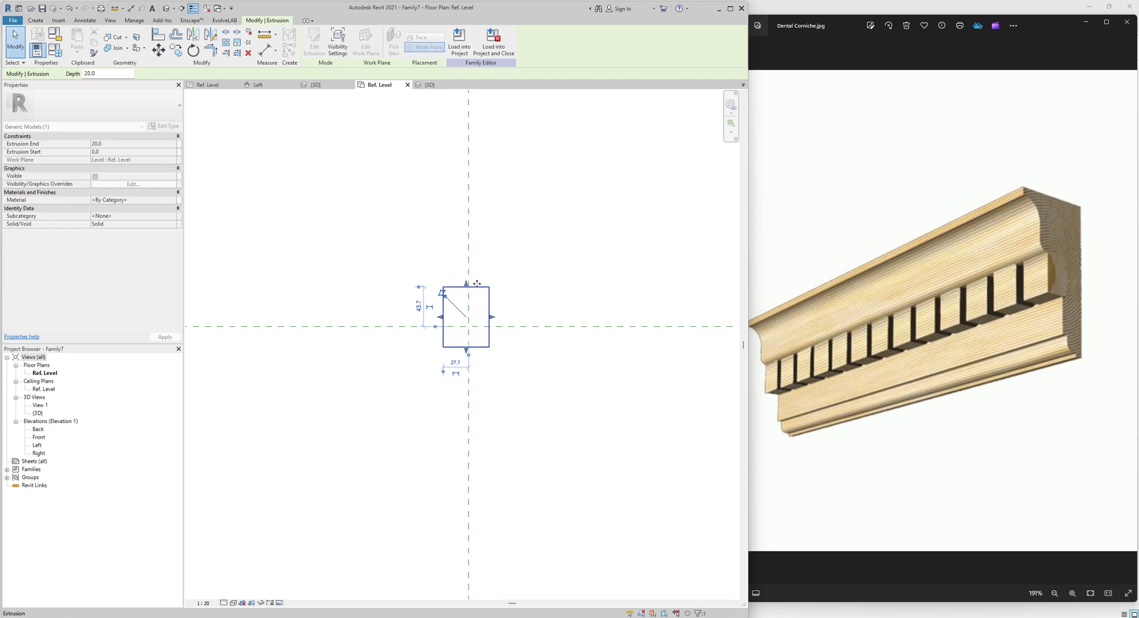
pyautogui.click(489, 292)
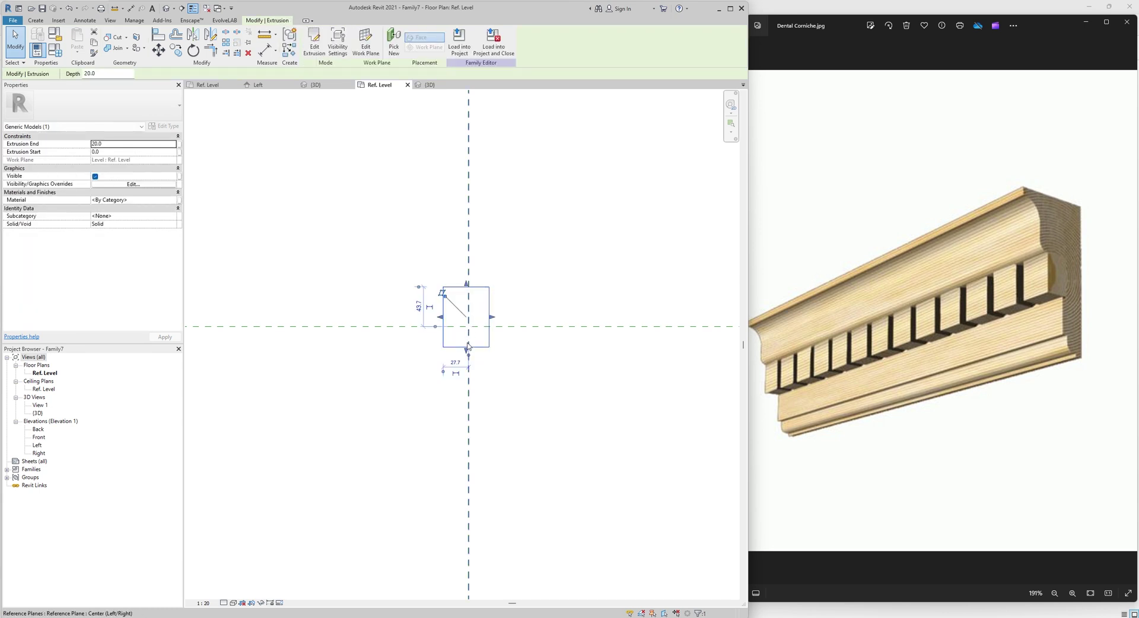
# Add an aligned dimension between the extrusion's upper and lower edges and set it to 50 mm
pyautogui.press('d')
pyautogui.press('i')
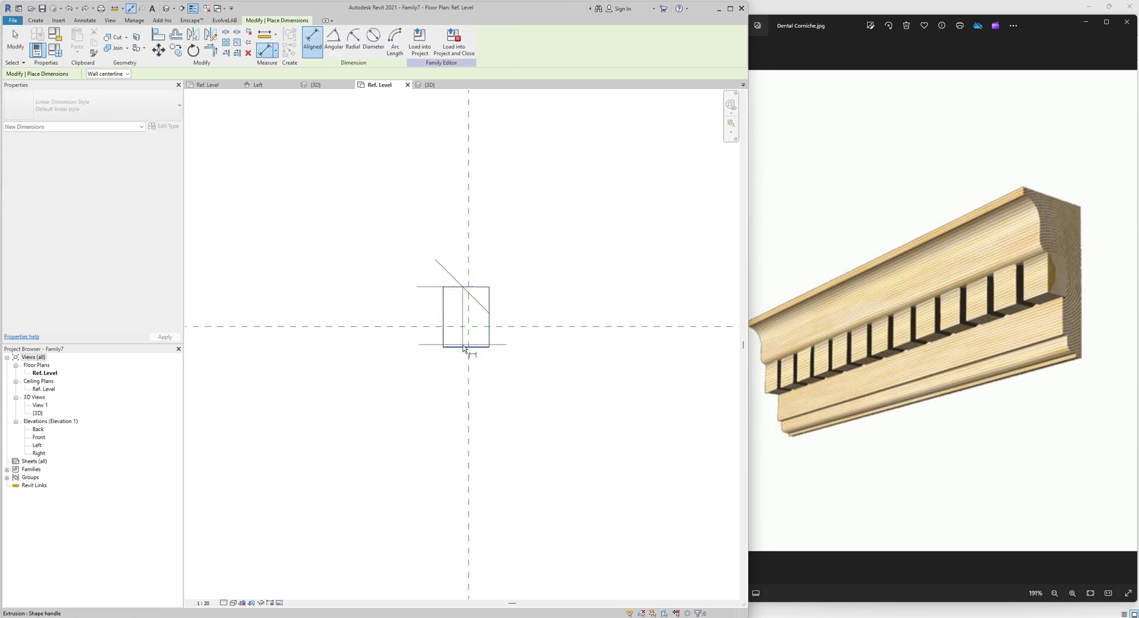
pyautogui.click(463, 351)
pyautogui.click(415, 351)
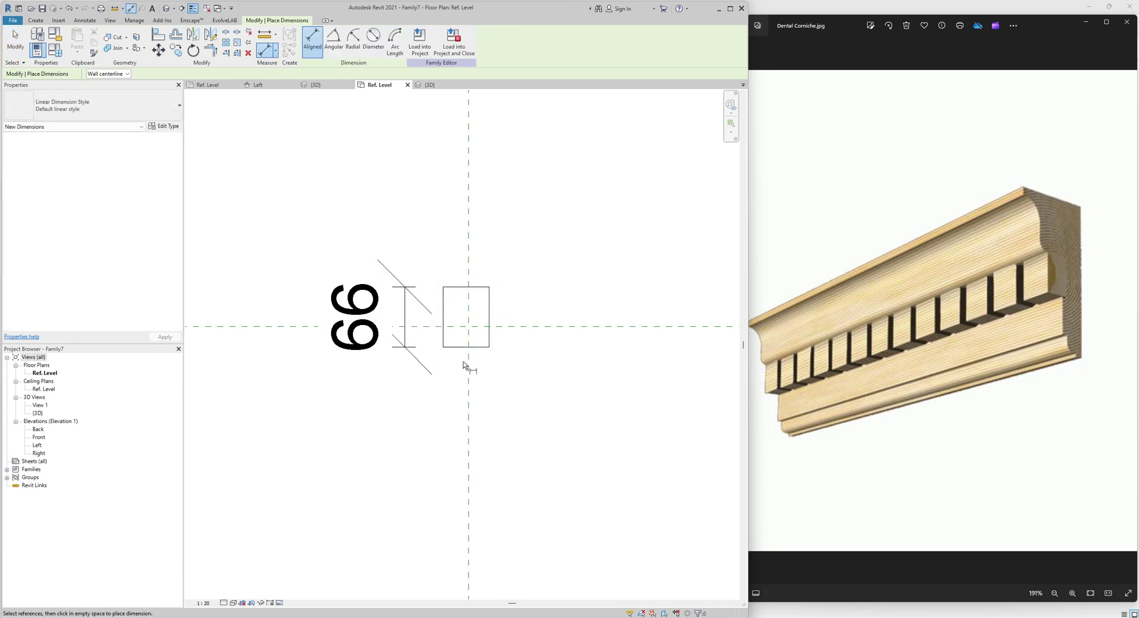
pyautogui.press('Escape')
pyautogui.click(490, 339)
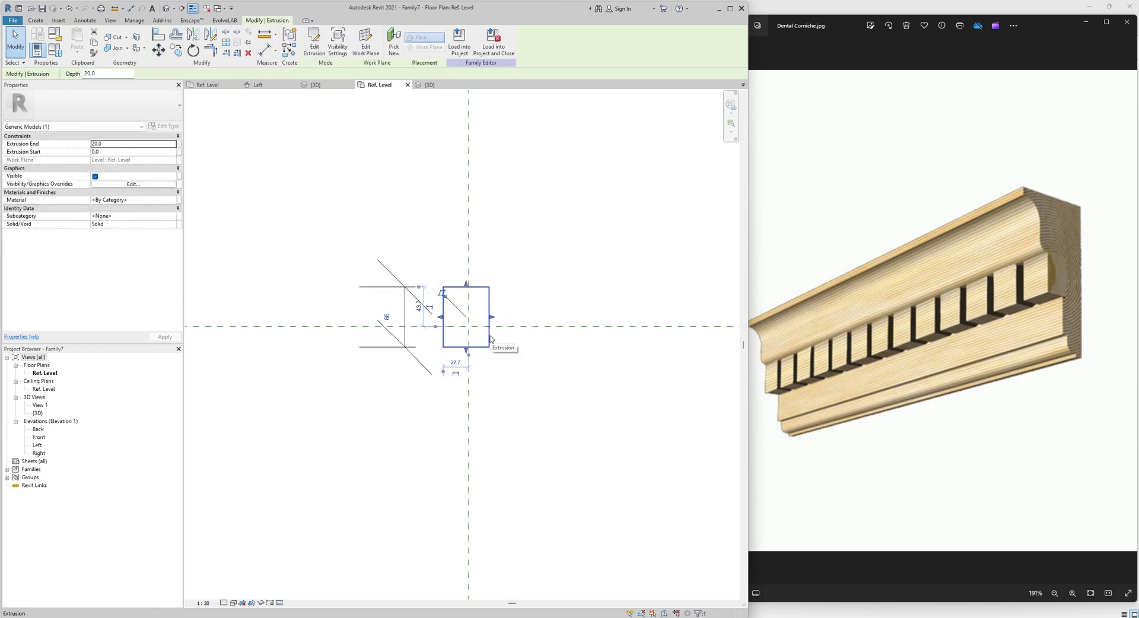
pyautogui.click(388, 319)
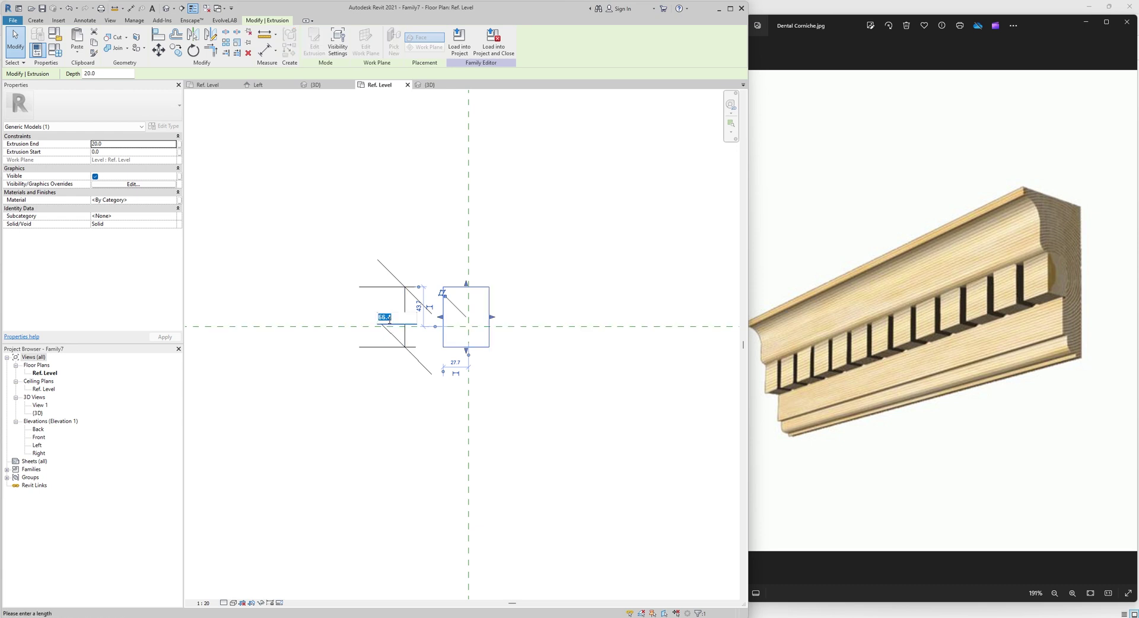
pyautogui.press('Return')
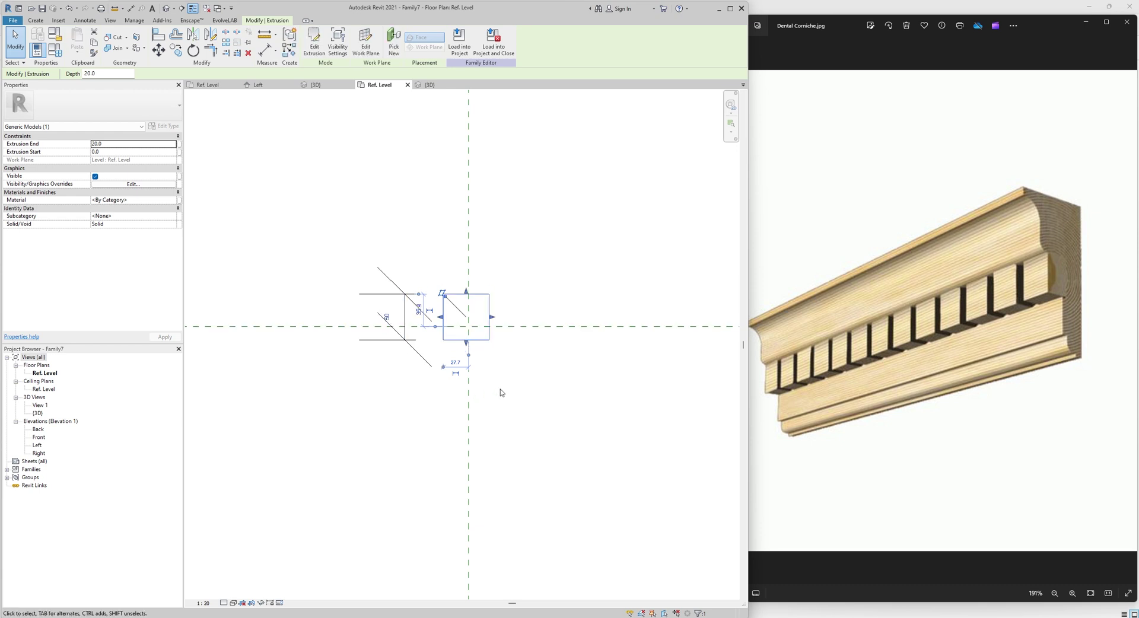
# Delete the extrusion's 50 mm dimension and move the extrusion so it is centred on the crossing of the two reference planes
pyautogui.press('Escape')
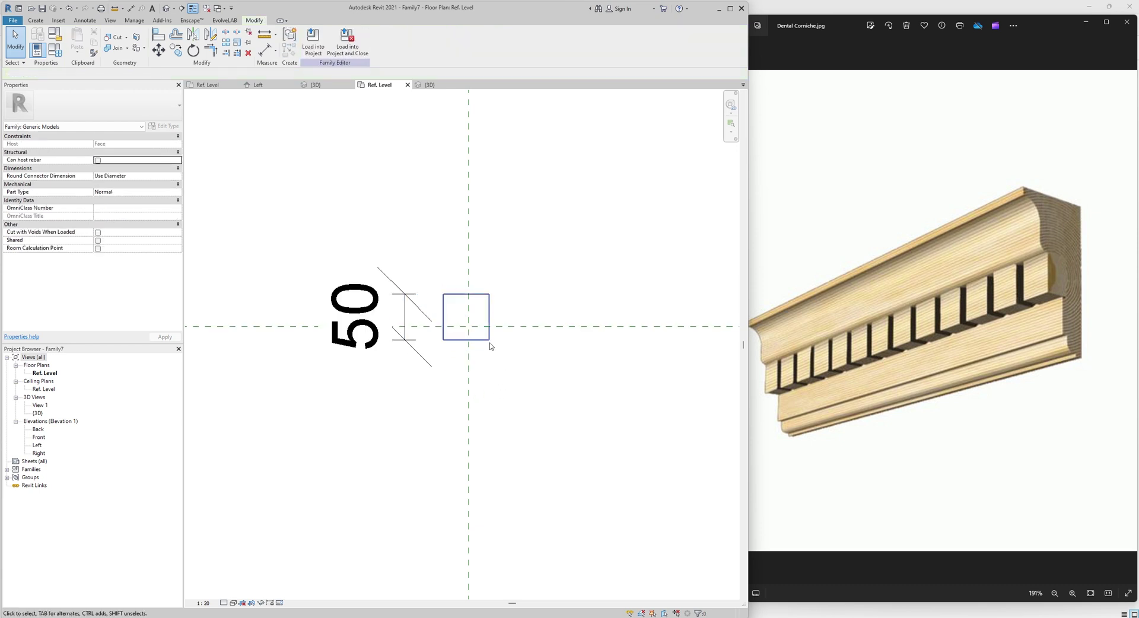
pyautogui.click(419, 321)
pyautogui.press('Delete')
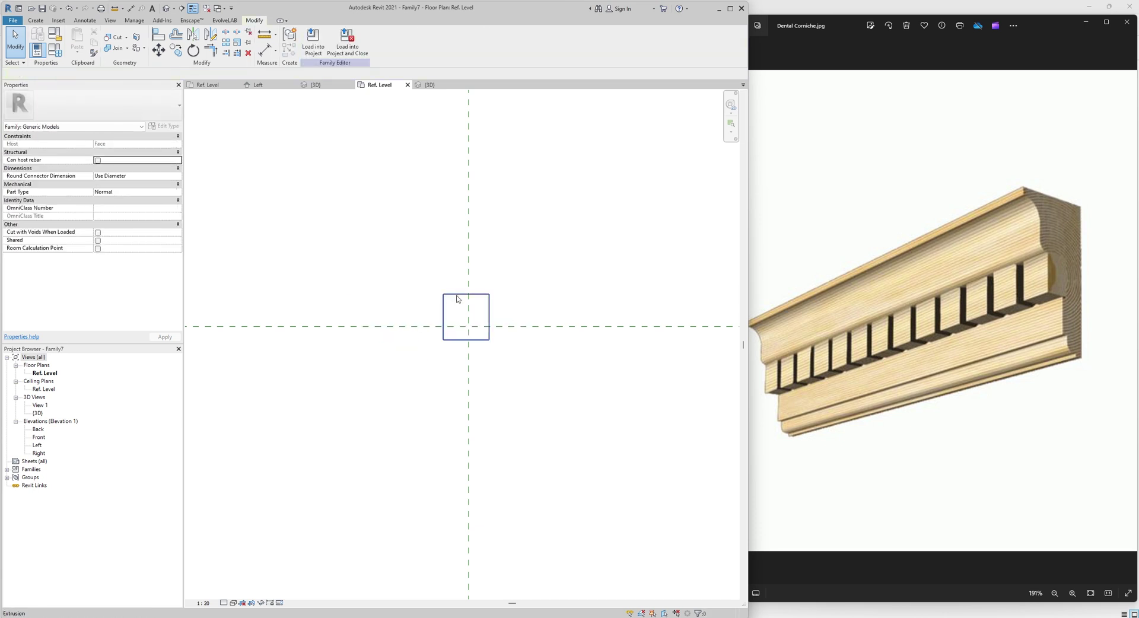
pyautogui.click(458, 296)
pyautogui.moveTo(457, 295); pyautogui.dragTo(459, 309)
pyautogui.press('Up')
pyautogui.press('Up')
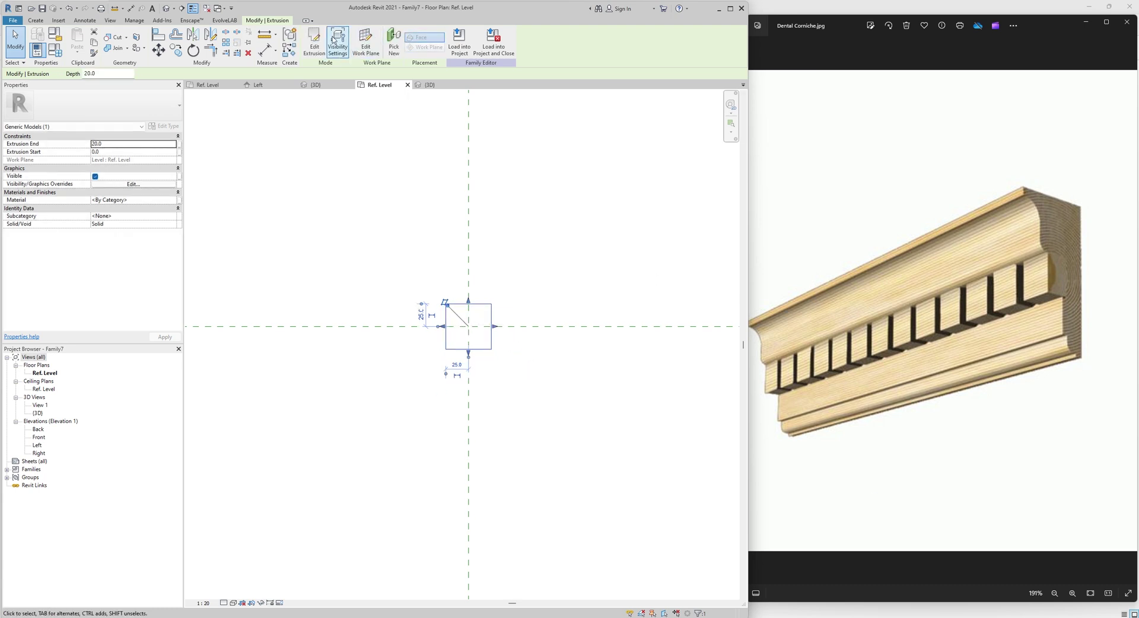
# Reload the block family into the cornice family, overwriting its parameter values, and align the block's upper end with the sweep's short step face
pyautogui.click(461, 49)
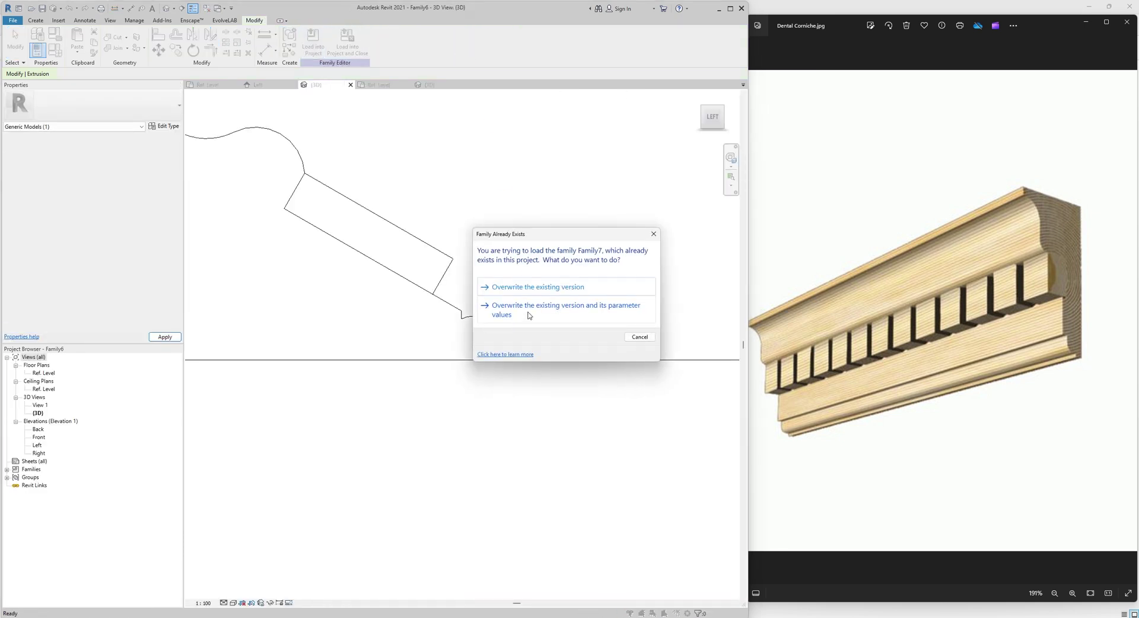
pyautogui.click(562, 310)
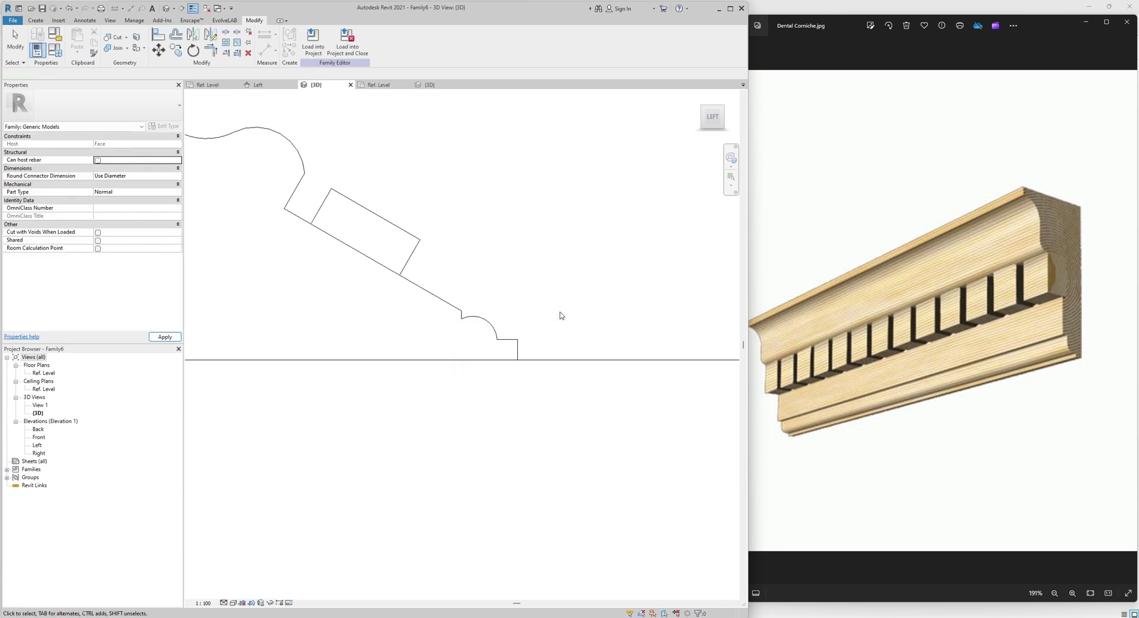
pyautogui.click(311, 212)
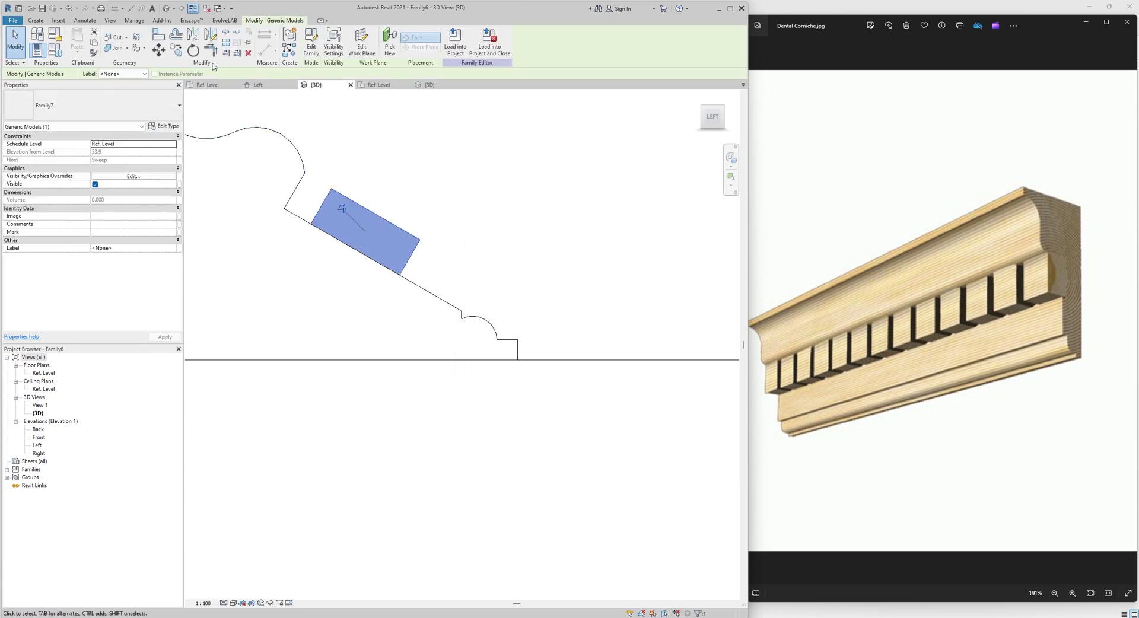
pyautogui.click(392, 124)
pyautogui.click(158, 34)
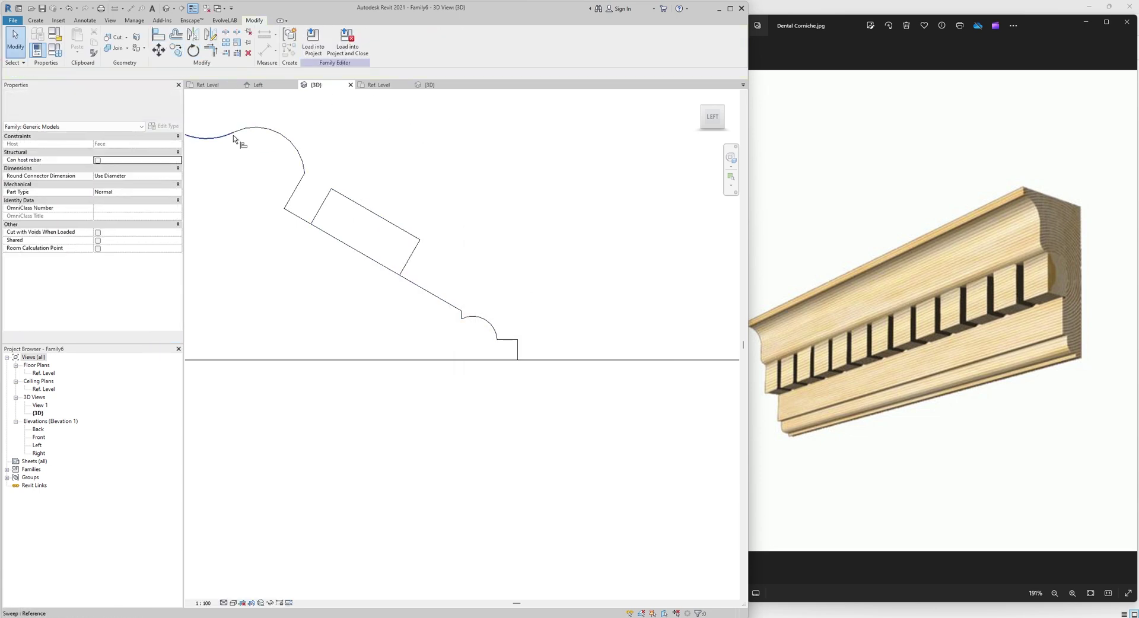
pyautogui.click(296, 194)
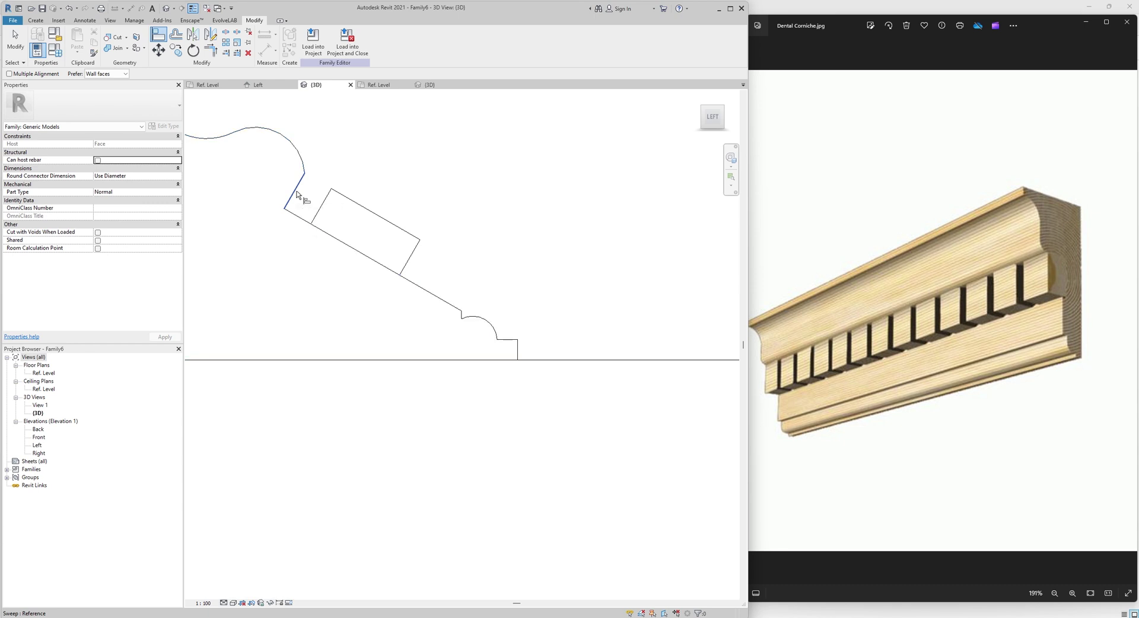
pyautogui.click(319, 214)
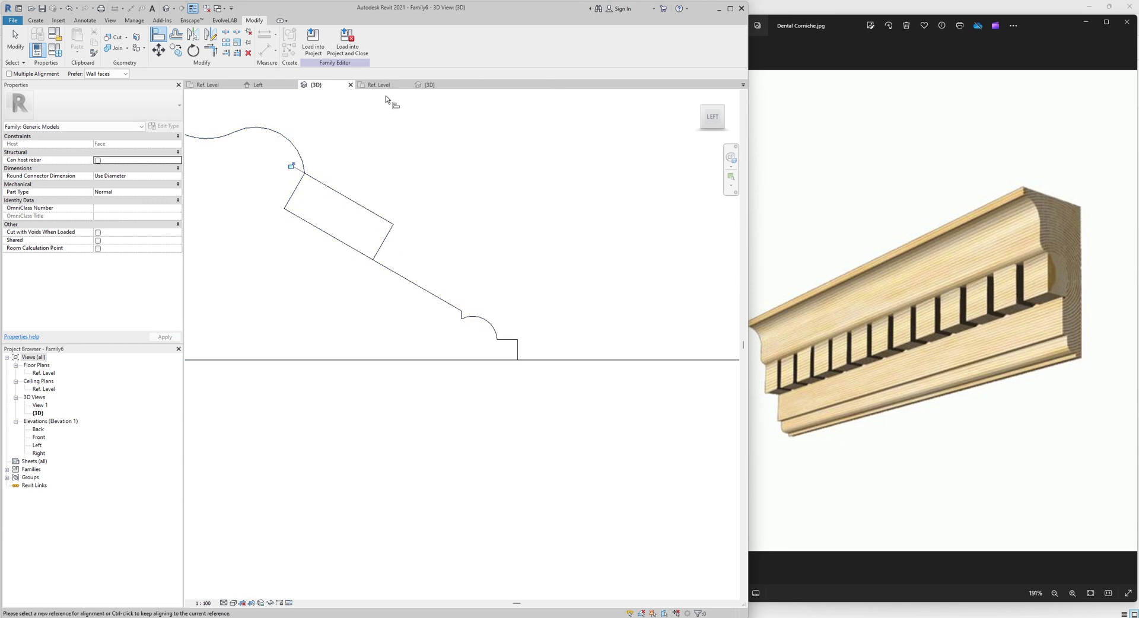
# Examine the block's position near the end of the cornice sweep from above, from the side and from oblique 3D angles
pyautogui.moveTo(728, 118)
pyautogui.click(712, 101)
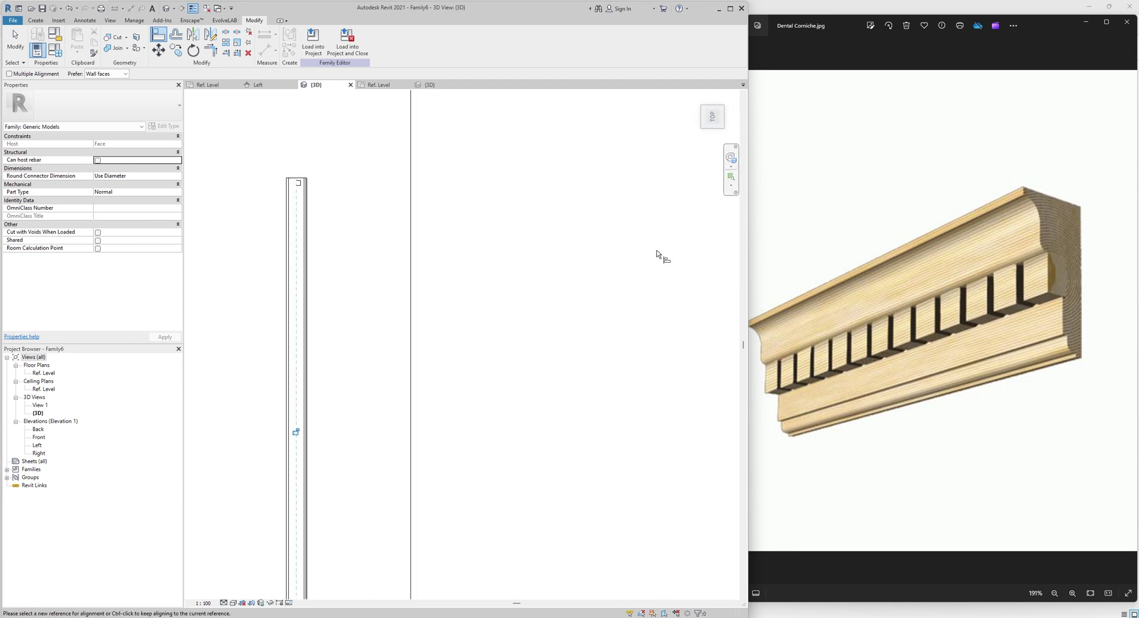
pyautogui.scroll(-3, 520, 334)
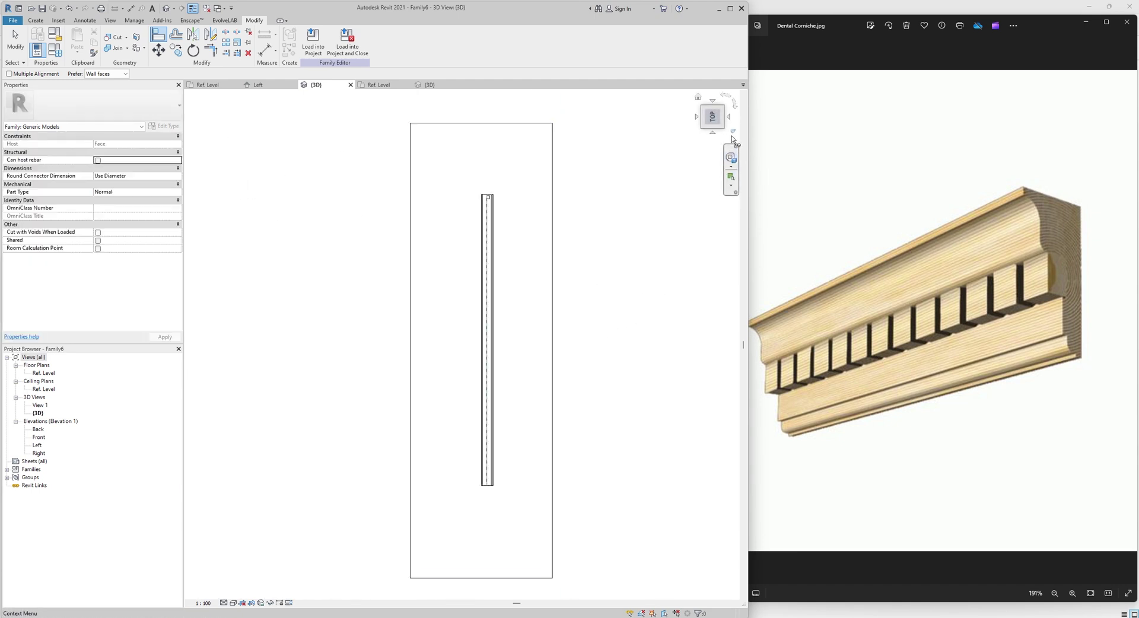
pyautogui.click(729, 121)
pyautogui.scroll(3, 643, 353)
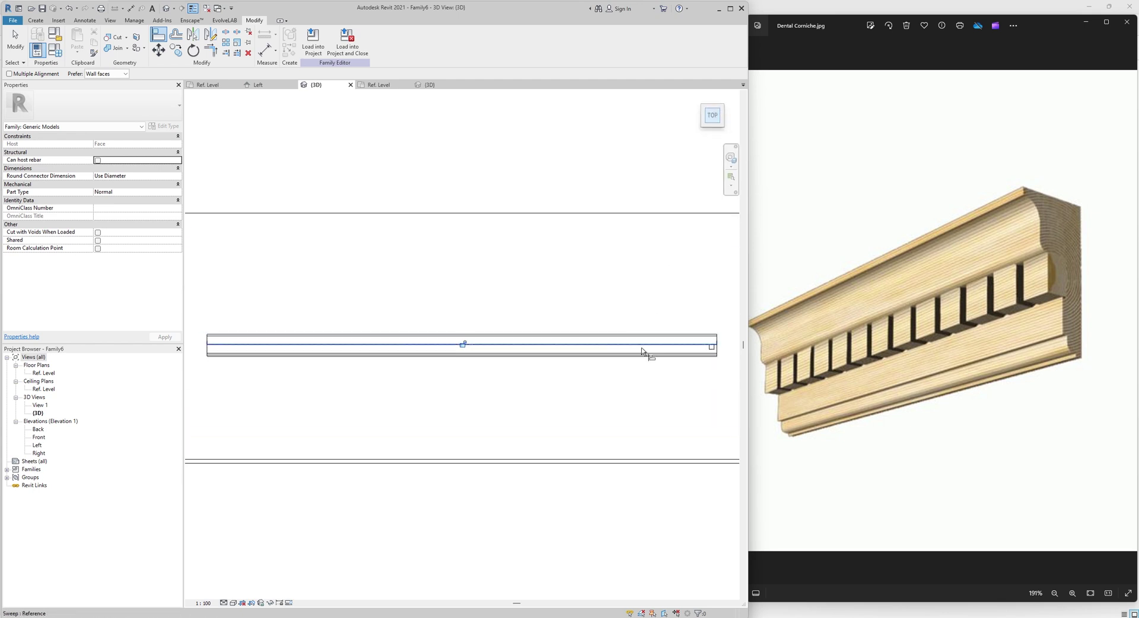
pyautogui.scroll(-5, 719, 349)
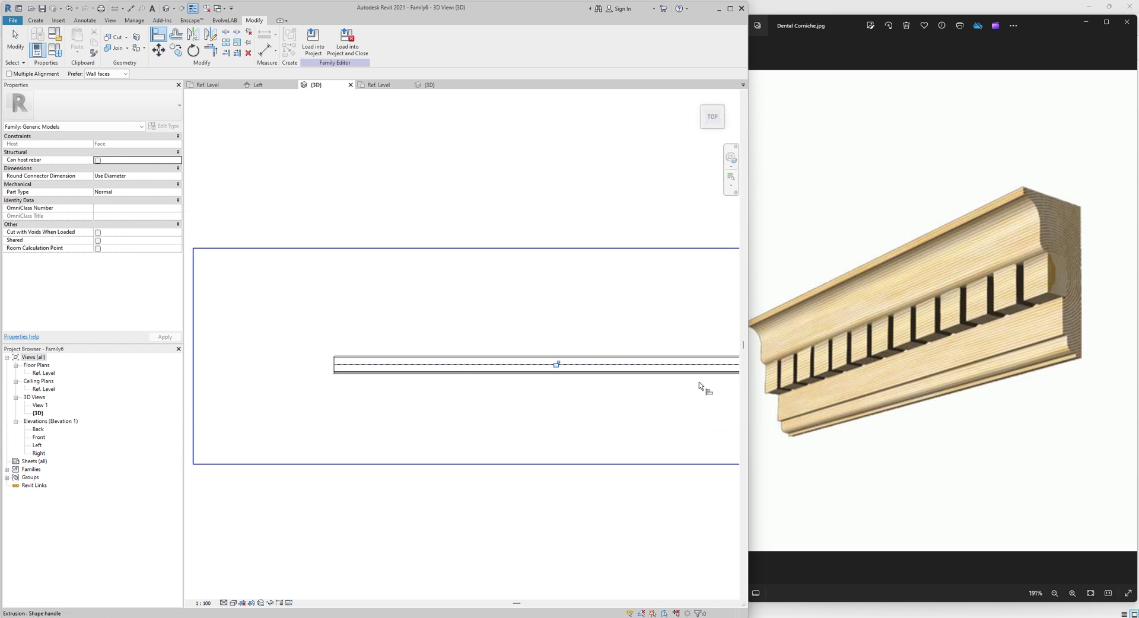
pyautogui.scroll(-2, 700, 386)
pyautogui.scroll(6, 501, 399)
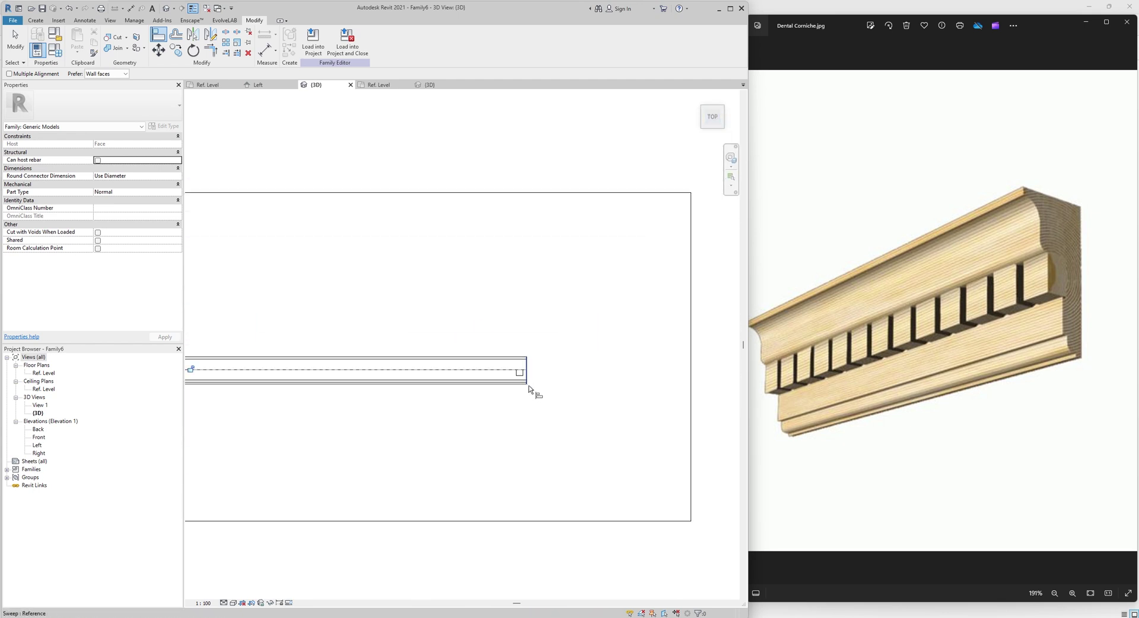
pyautogui.scroll(2, 530, 379)
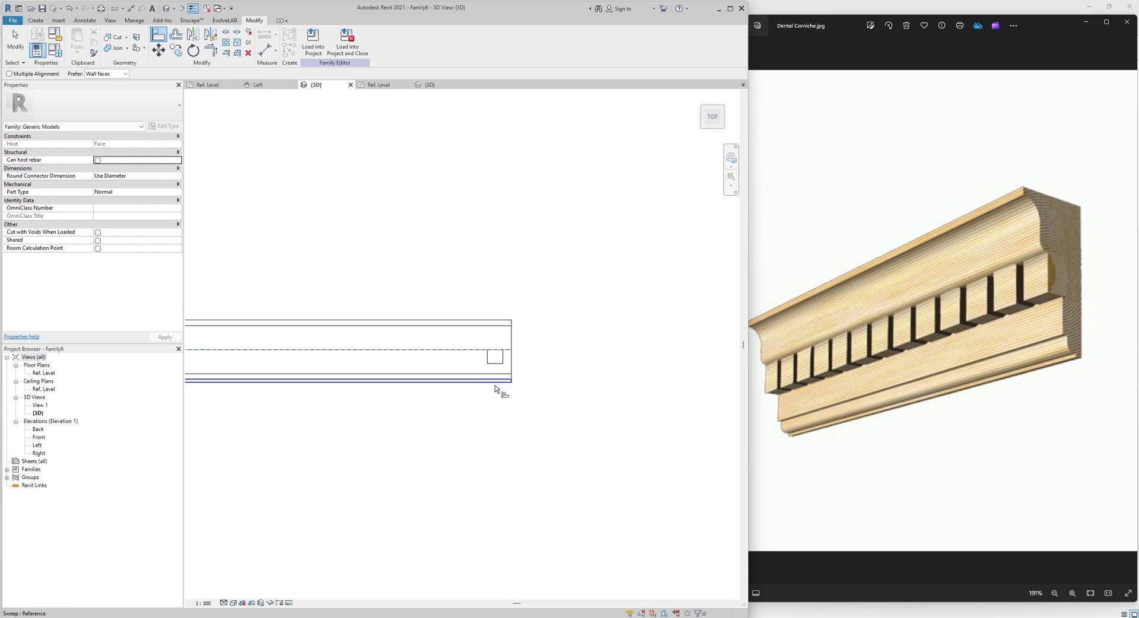
pyautogui.keyDown('shift'); pyautogui.moveTo(498, 391); pyautogui.dragTo(632, 358, button='middle'); pyautogui.keyUp('shift')
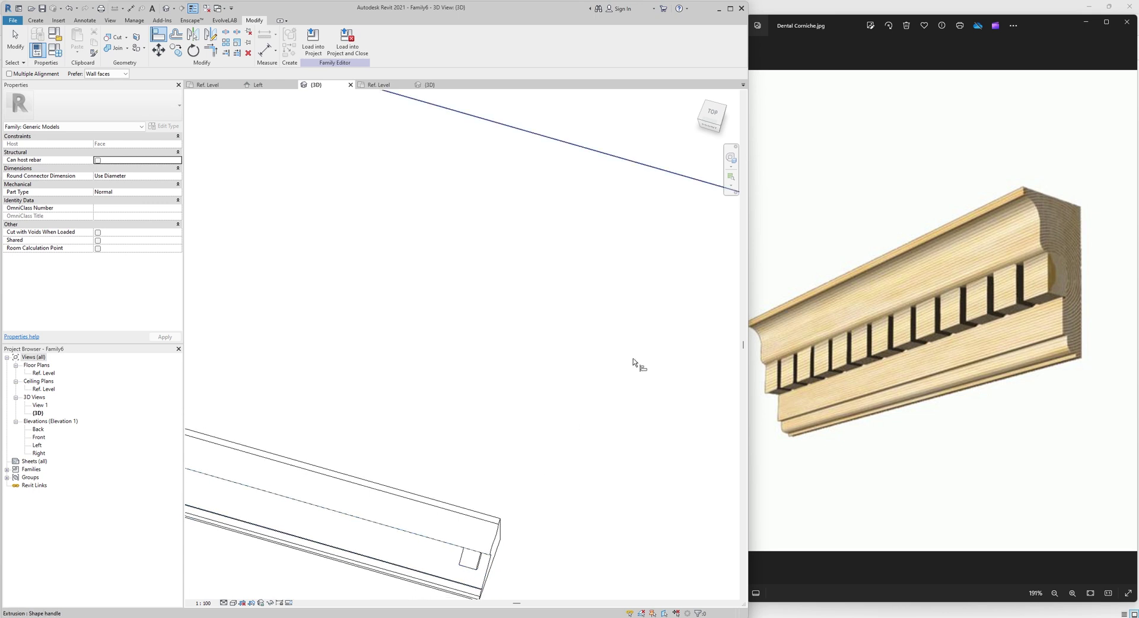
pyautogui.click(712, 116)
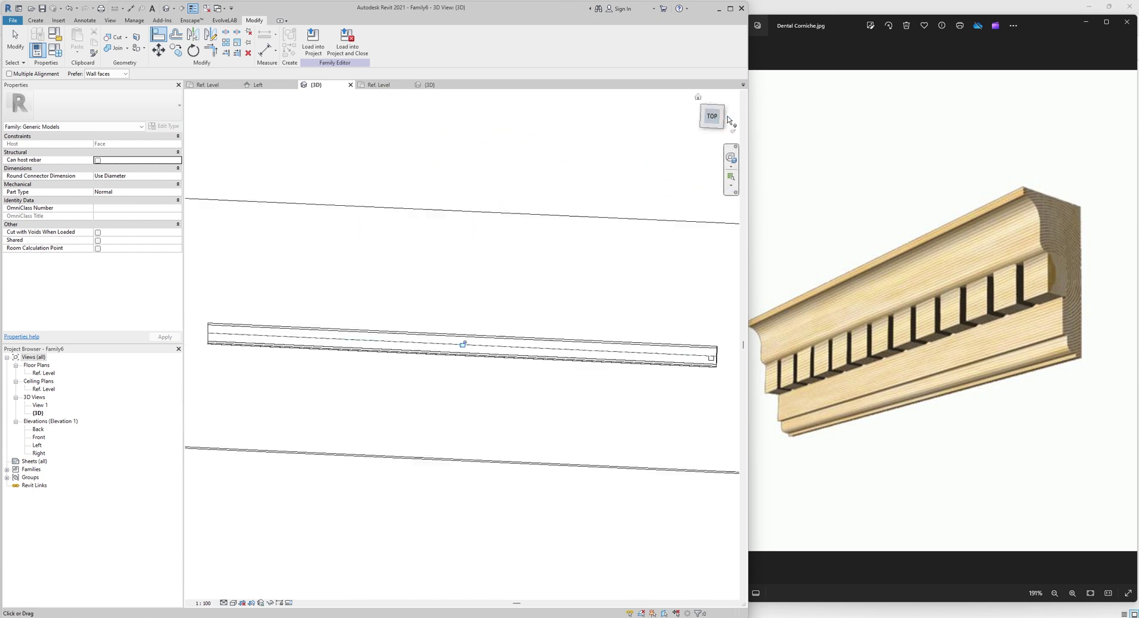
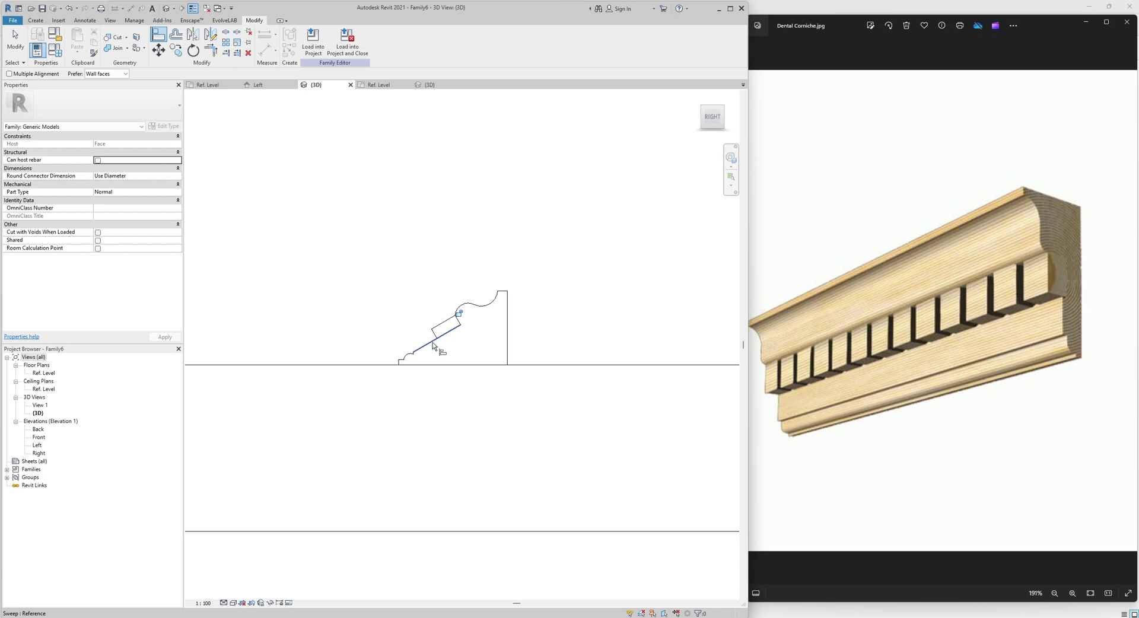
pyautogui.keyDown('shift'); pyautogui.moveTo(434, 347); pyautogui.dragTo(732, 432, button='middle'); pyautogui.keyUp('shift')
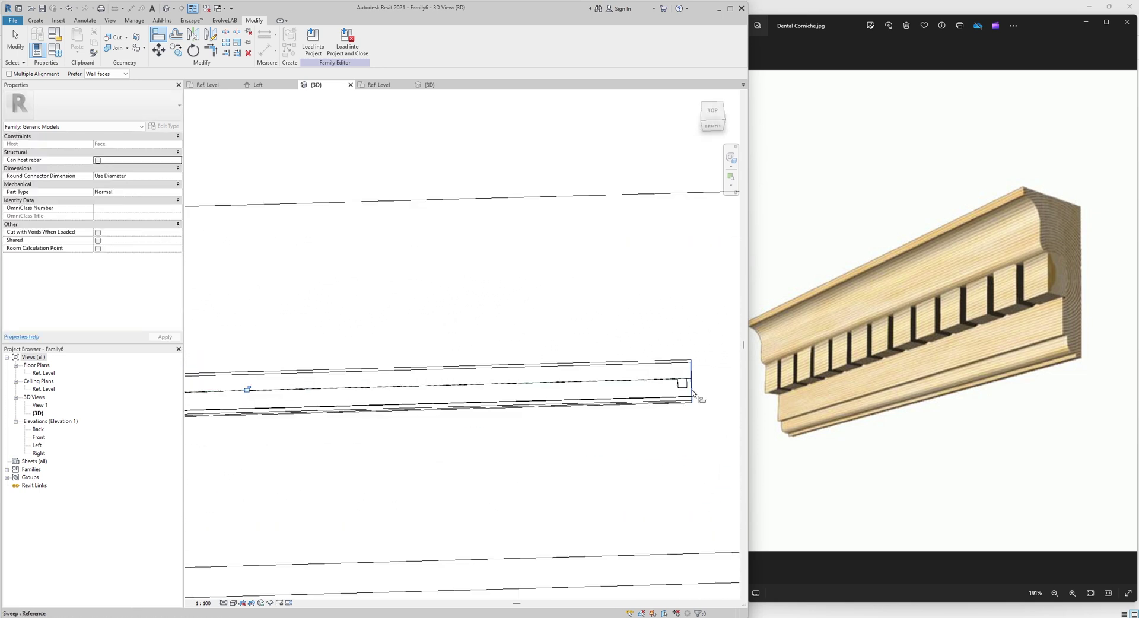
pyautogui.scroll(5, 693, 393)
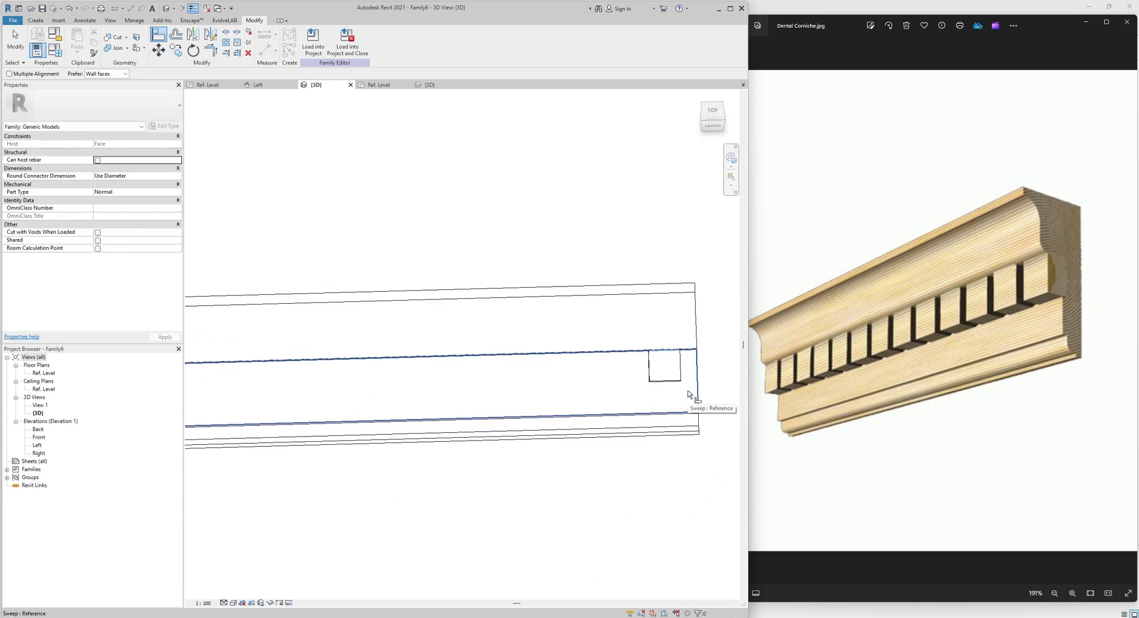
pyautogui.scroll(-1, 688, 395)
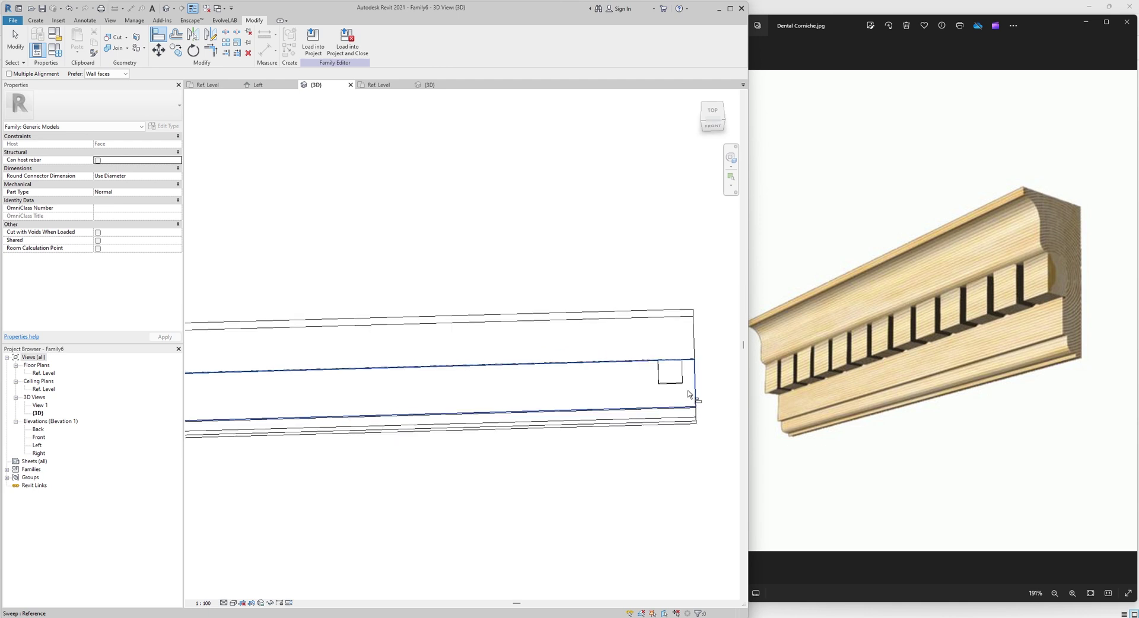
pyautogui.scroll(-1, 688, 394)
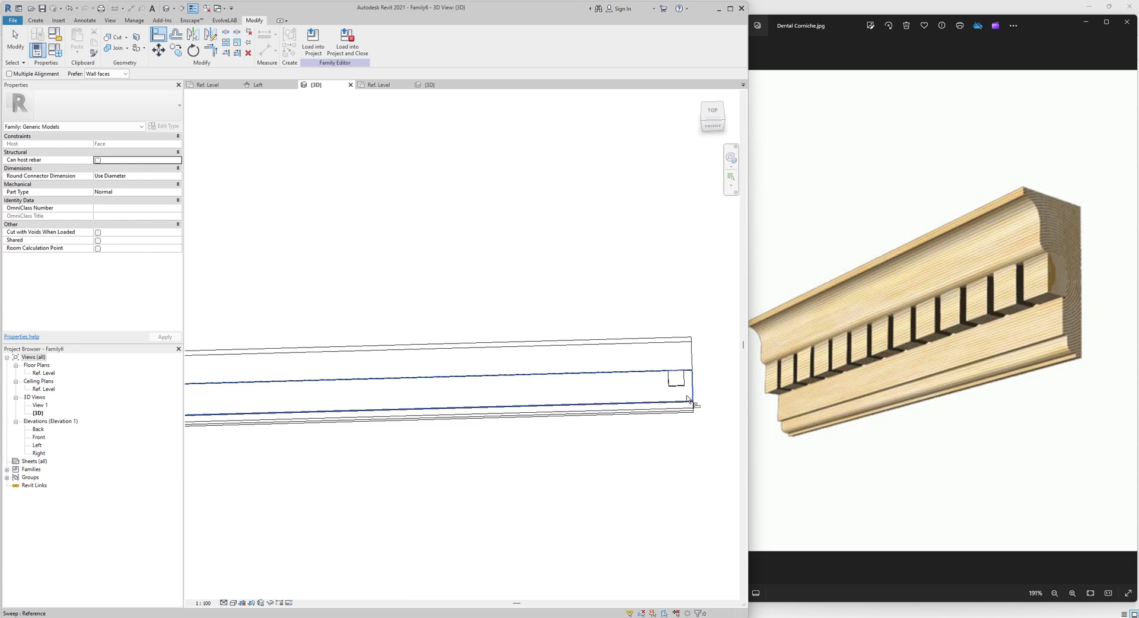
pyautogui.scroll(2, 681, 391)
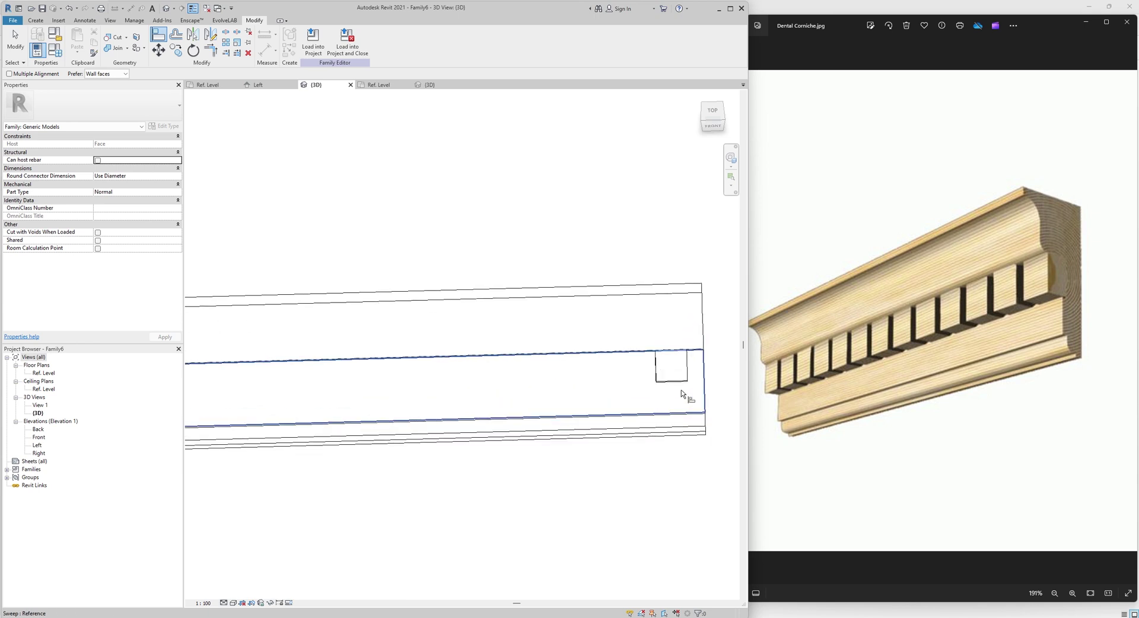
pyautogui.keyDown('shift'); pyautogui.moveTo(681, 390); pyautogui.dragTo(640, 356, button='middle'); pyautogui.keyUp('shift')
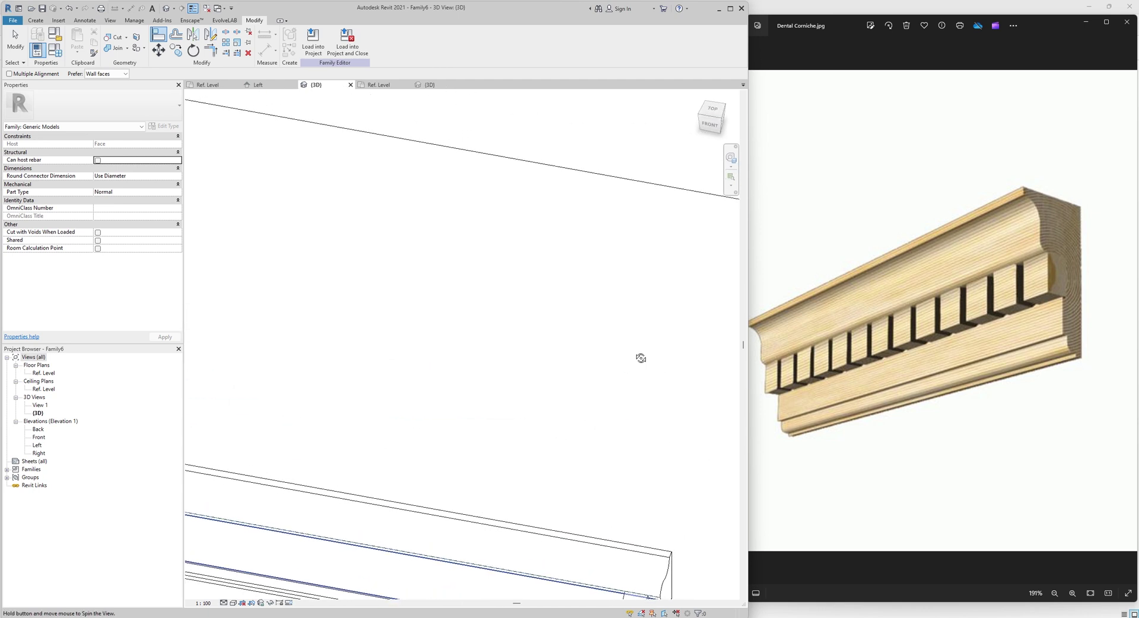
pyautogui.click(714, 125)
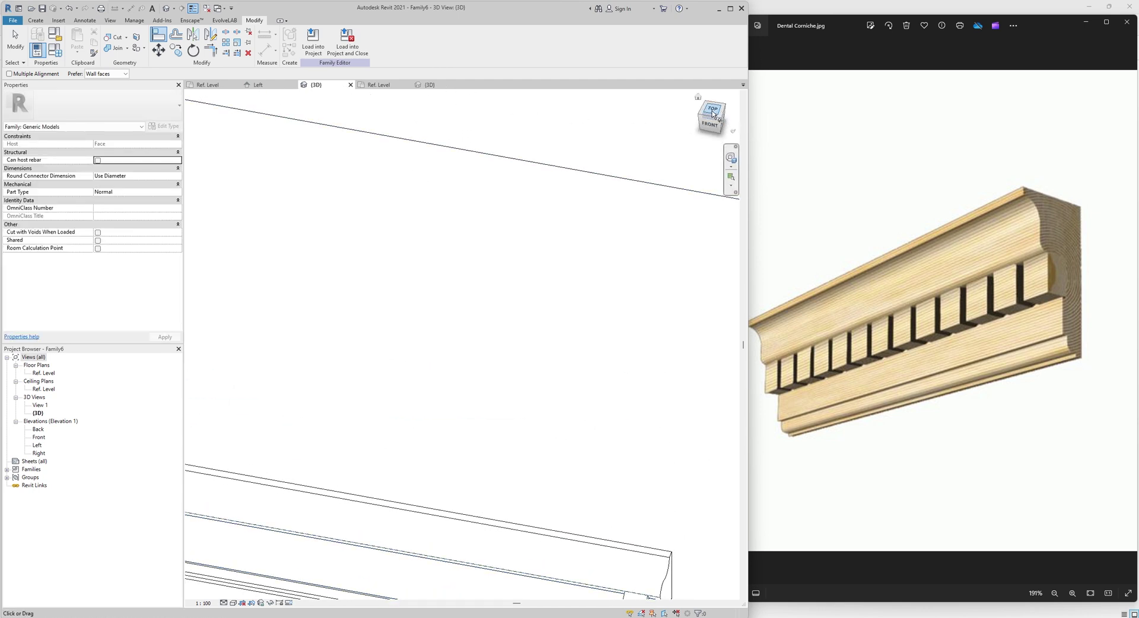
# Draw a vertical reference plane through the block in the cornice's Ref. Level plan and dimension it 50 mm from the end reference plane
pyautogui.click(219, 86)
pyautogui.scroll(3, 603, 394)
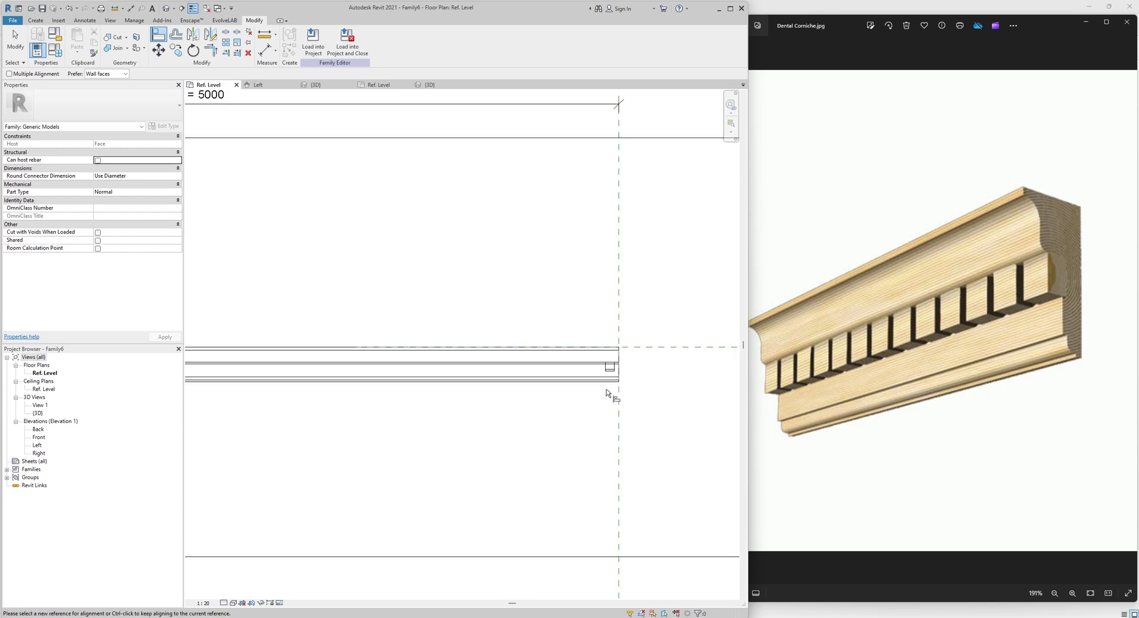
pyautogui.scroll(2, 608, 393)
pyautogui.press('Escape')
pyautogui.press('Escape')
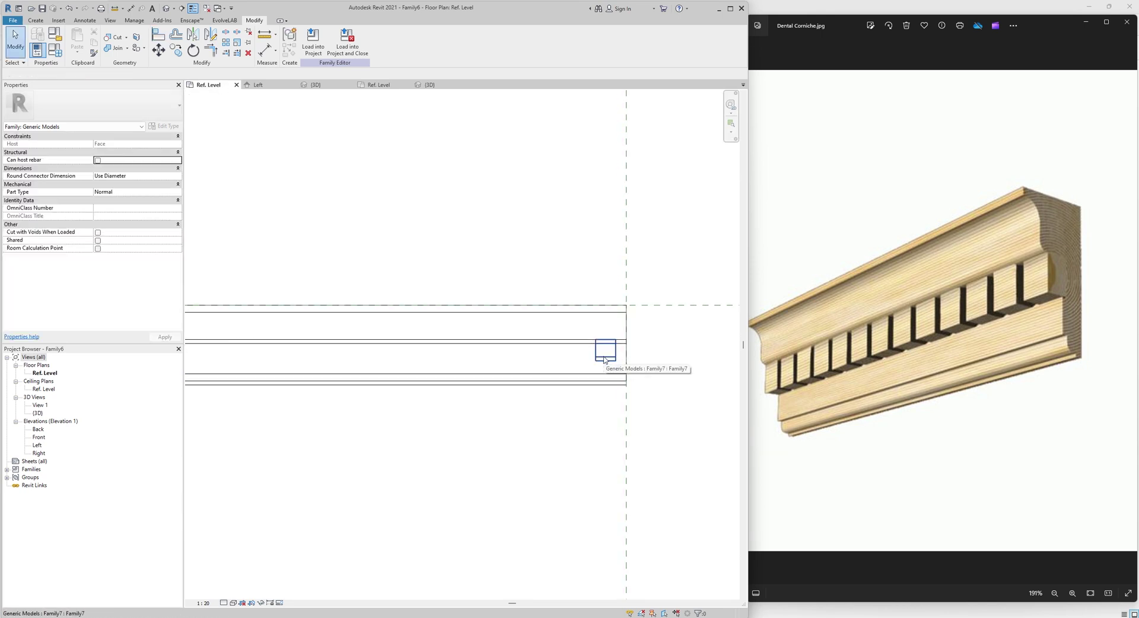
pyautogui.click(605, 356)
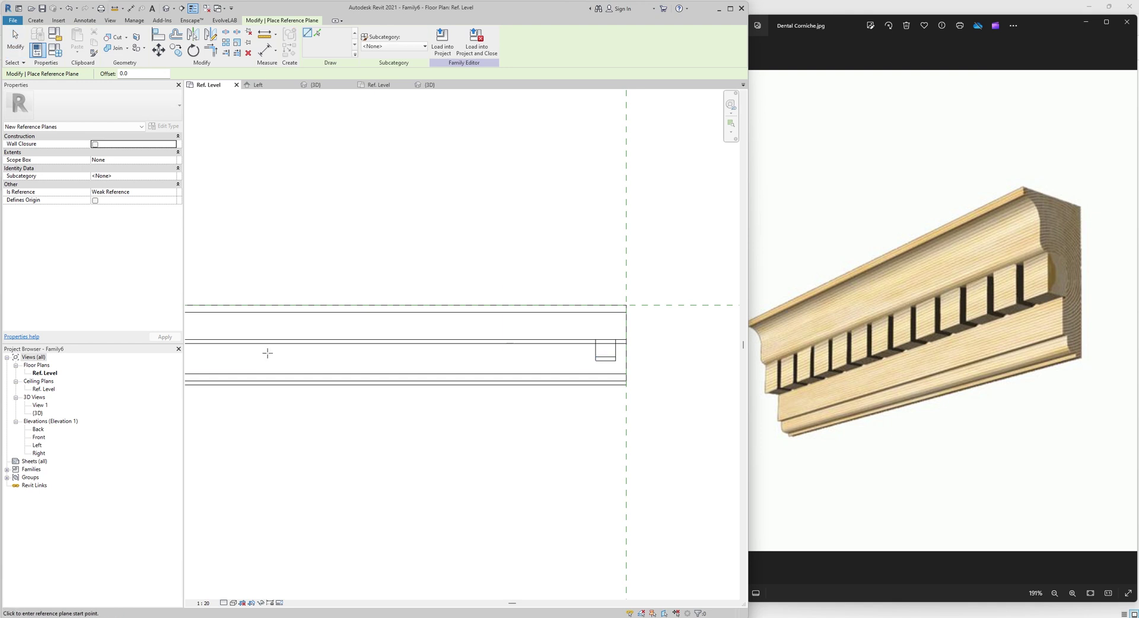
pyautogui.scroll(2, 660, 247)
pyautogui.scroll(2, 657, 269)
pyautogui.click(588, 293)
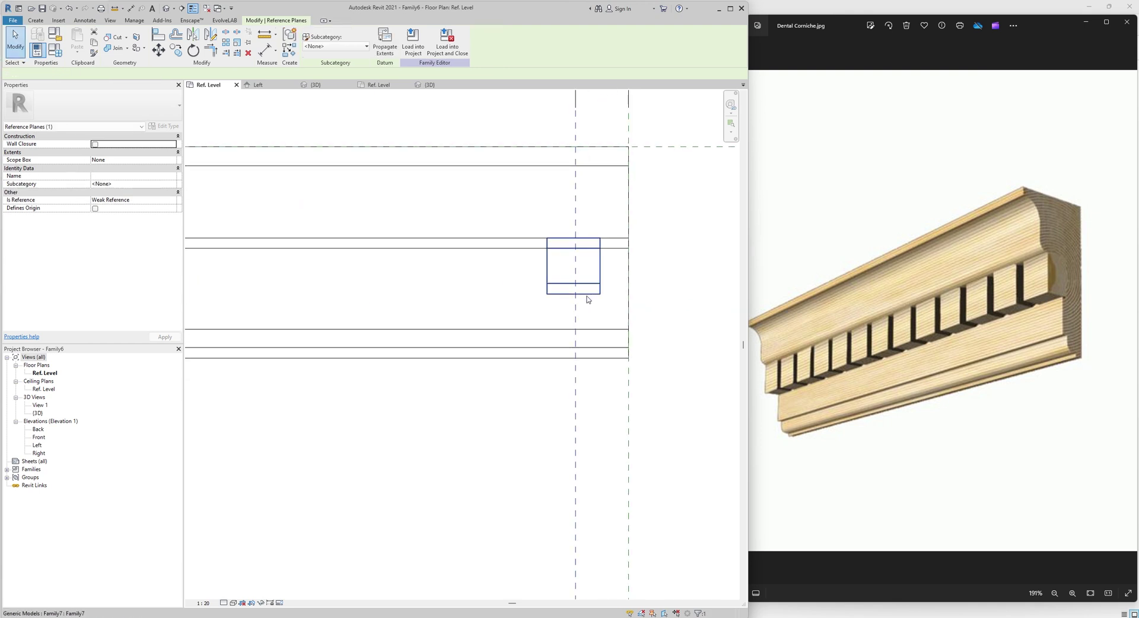
pyautogui.scroll(-2, 630, 231)
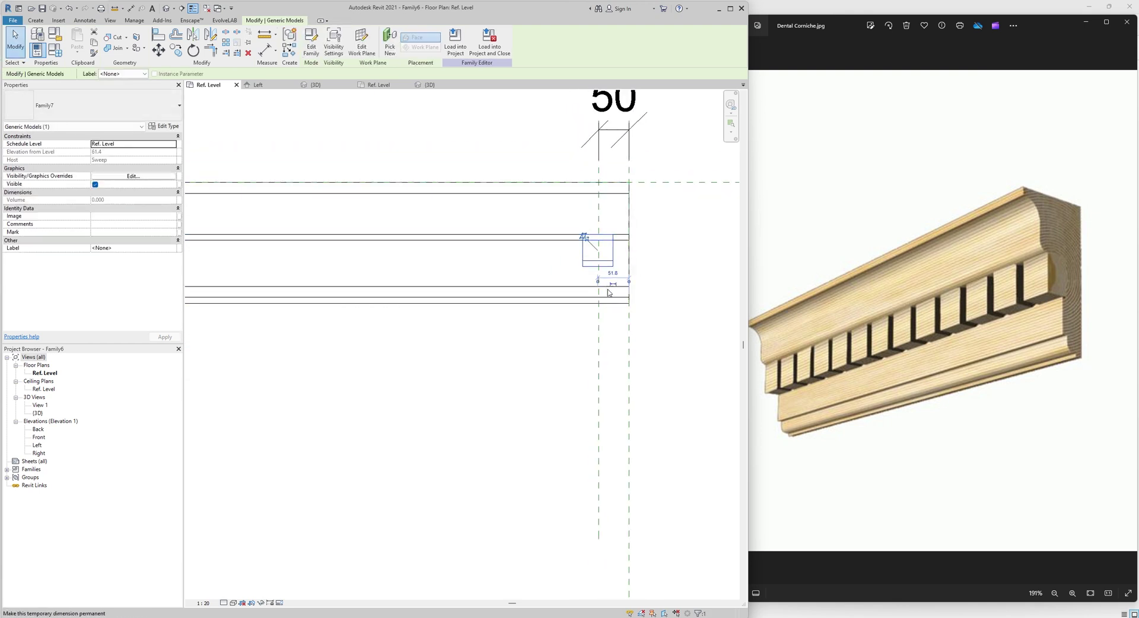
pyautogui.click(681, 244)
pyautogui.scroll(-2, 636, 235)
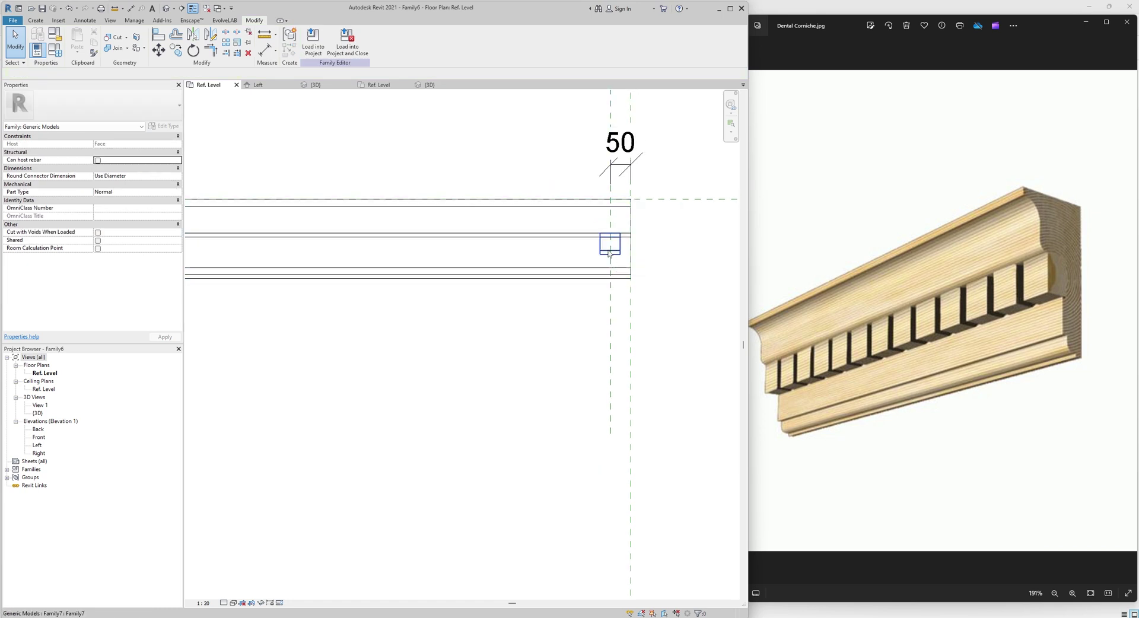
# Replace the dimension between the block's reference plane and the cornice's end plane with a new aligned dimension
pyautogui.click(628, 172)
pyautogui.press('Delete')
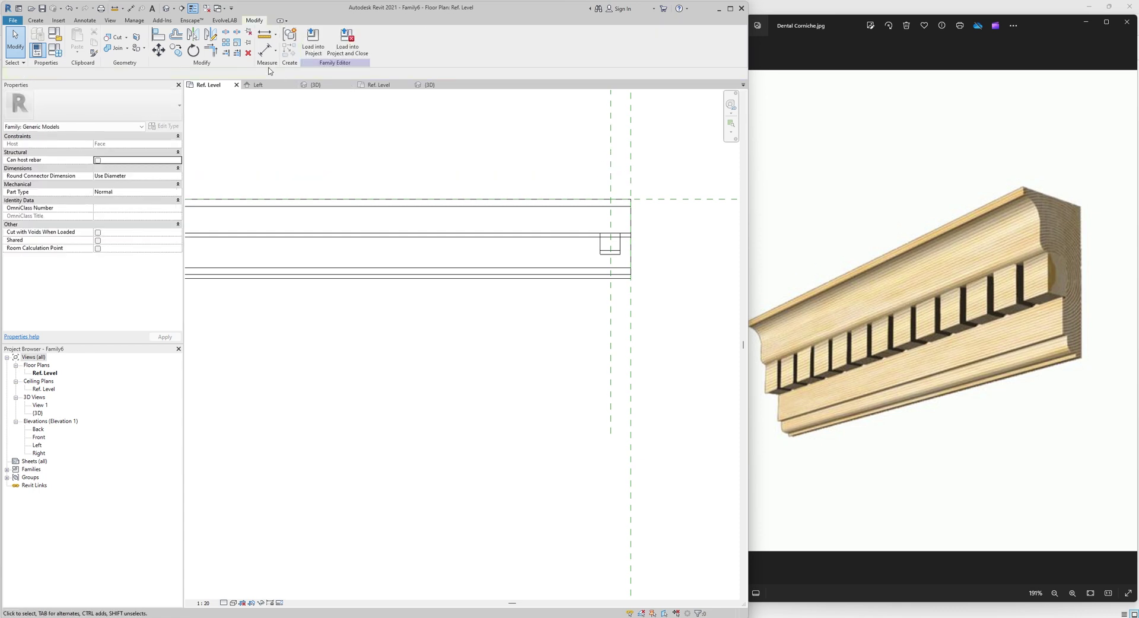
pyautogui.click(261, 53)
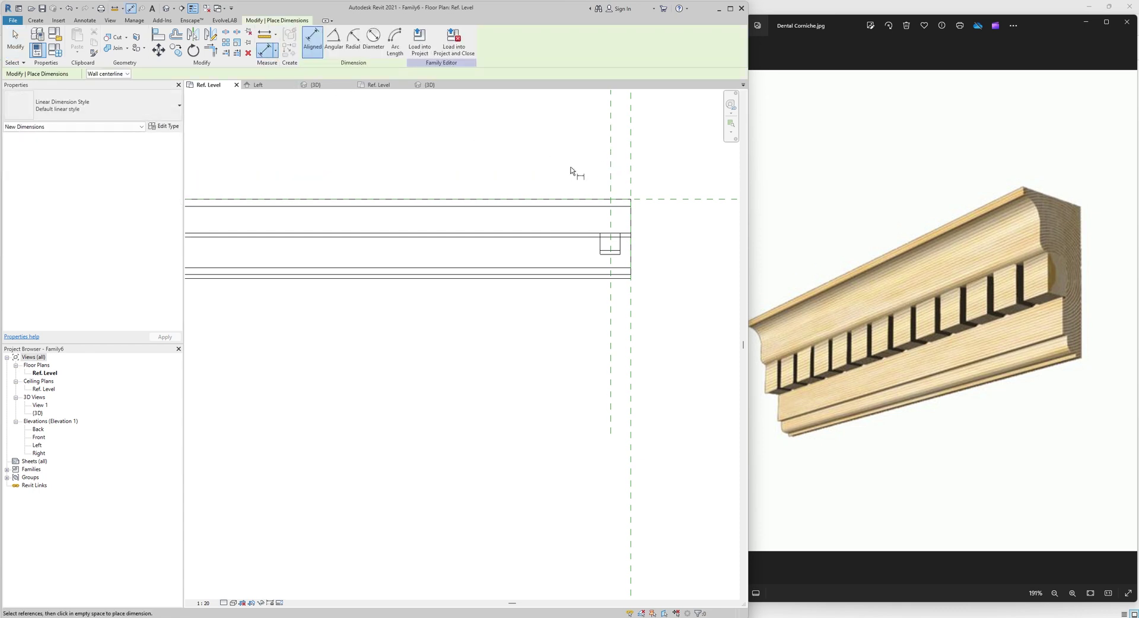
pyautogui.click(630, 181)
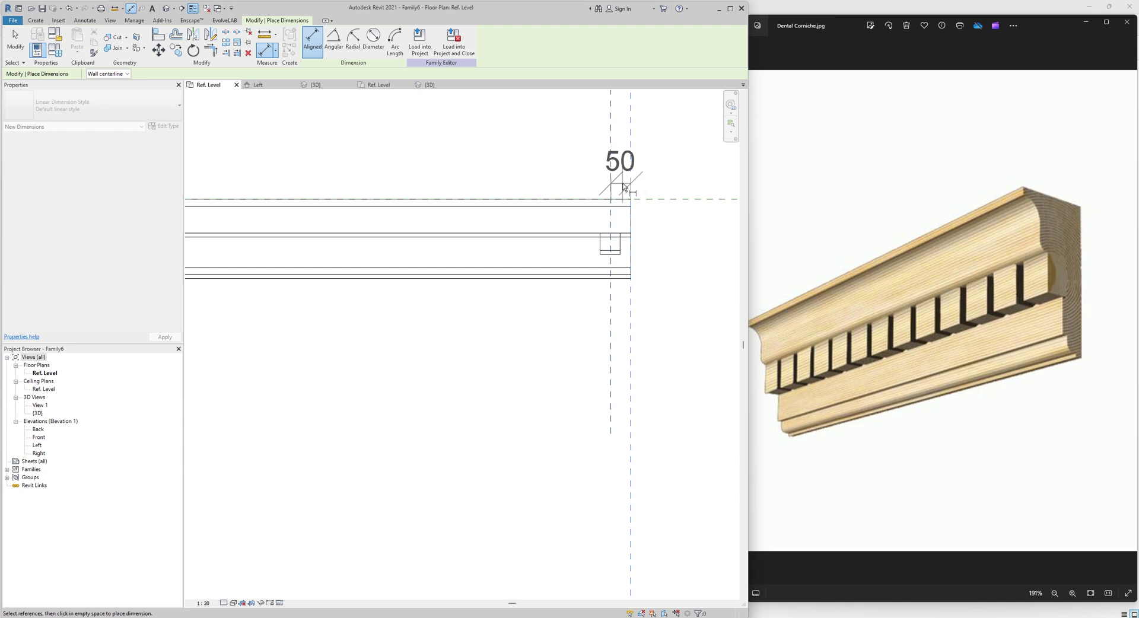
pyautogui.click(623, 186)
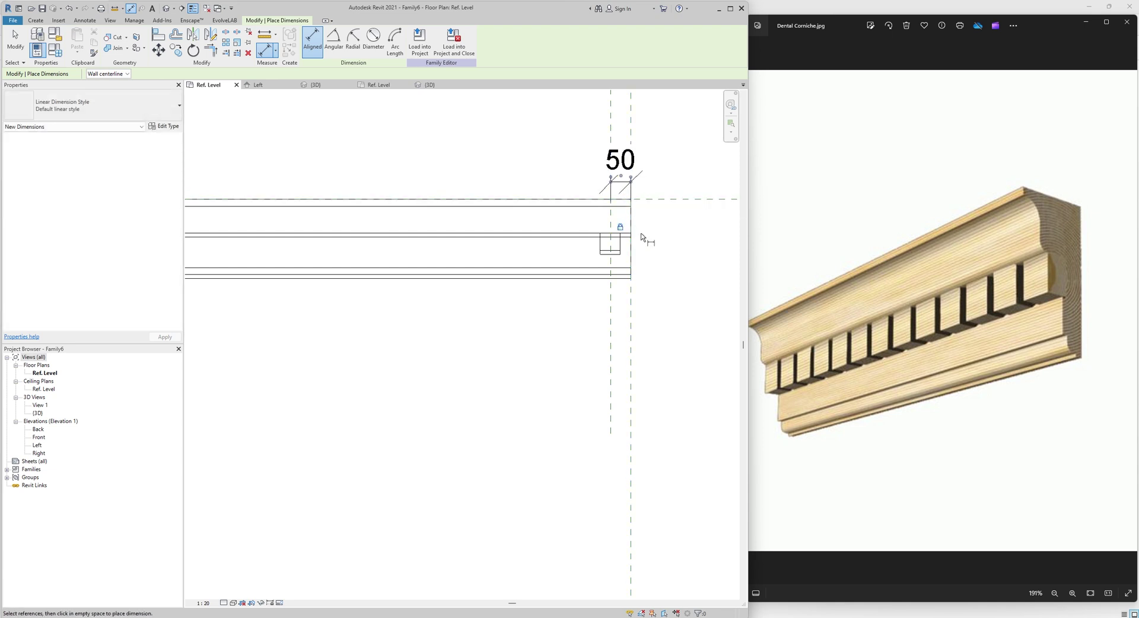
# Align the block's centre with the vertical reference plane set 50 mm in from the cornice's end plane
pyautogui.click(158, 34)
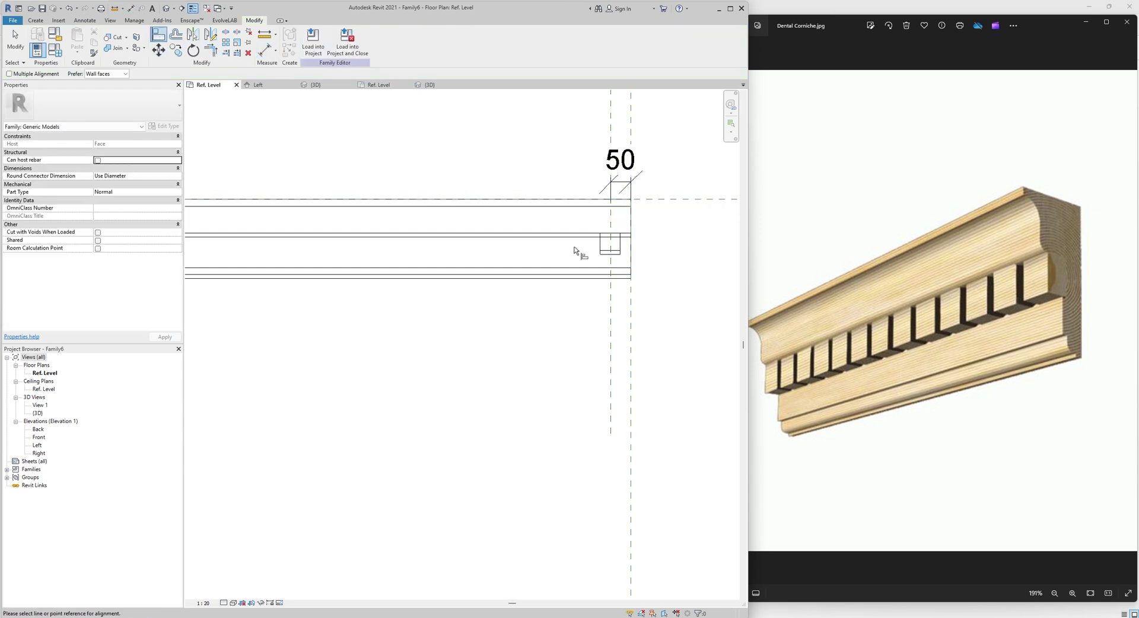
pyautogui.click(611, 223)
pyautogui.scroll(-5, 650, 260)
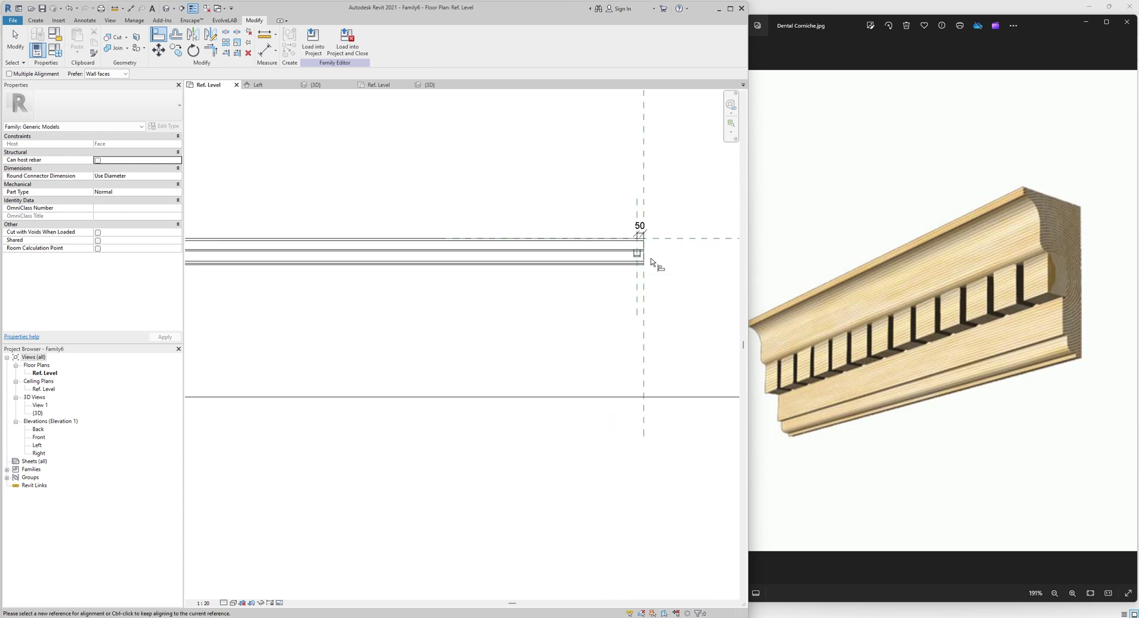
pyautogui.click(650, 258)
pyautogui.press('Escape')
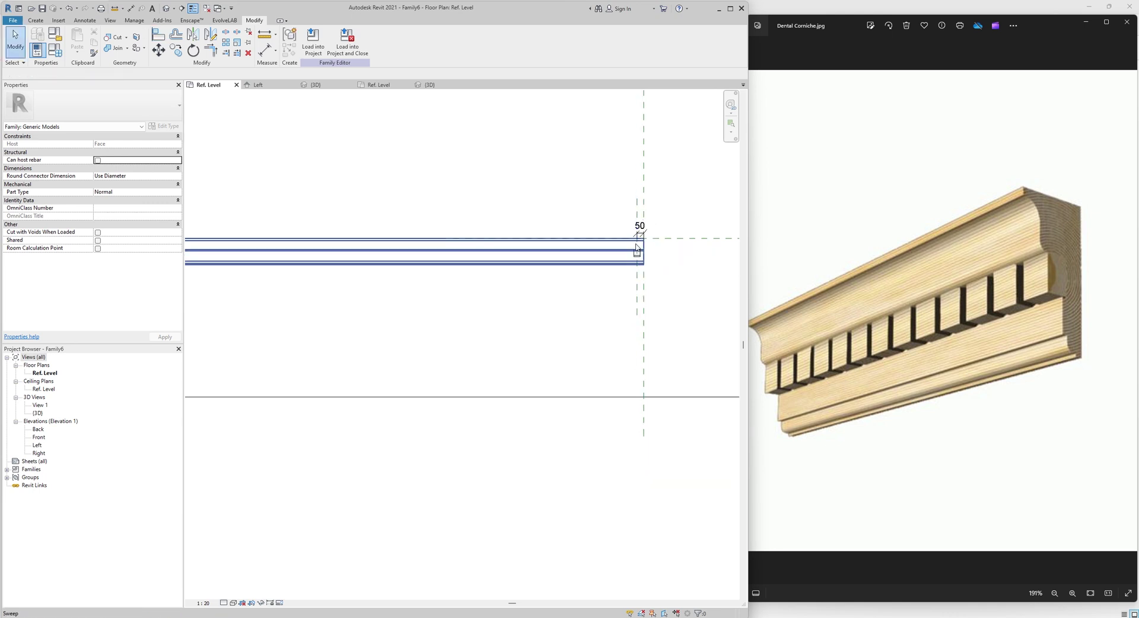
pyautogui.scroll(-2, 640, 244)
pyautogui.moveTo(525, 233); pyautogui.dragTo(650, 311, button='middle')
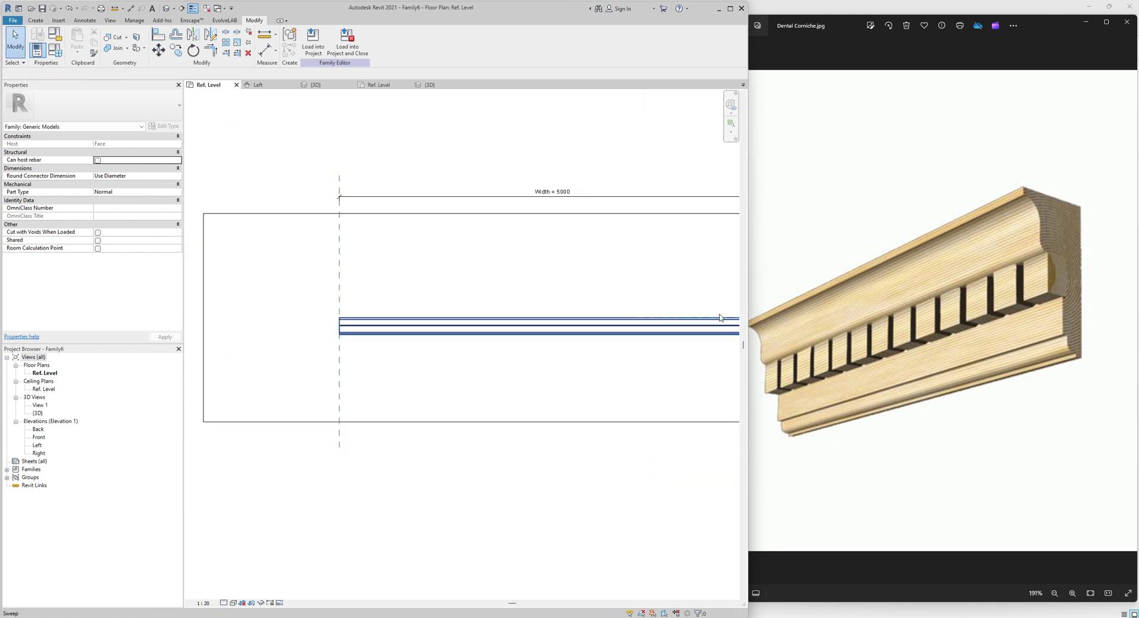
pyautogui.click(429, 336)
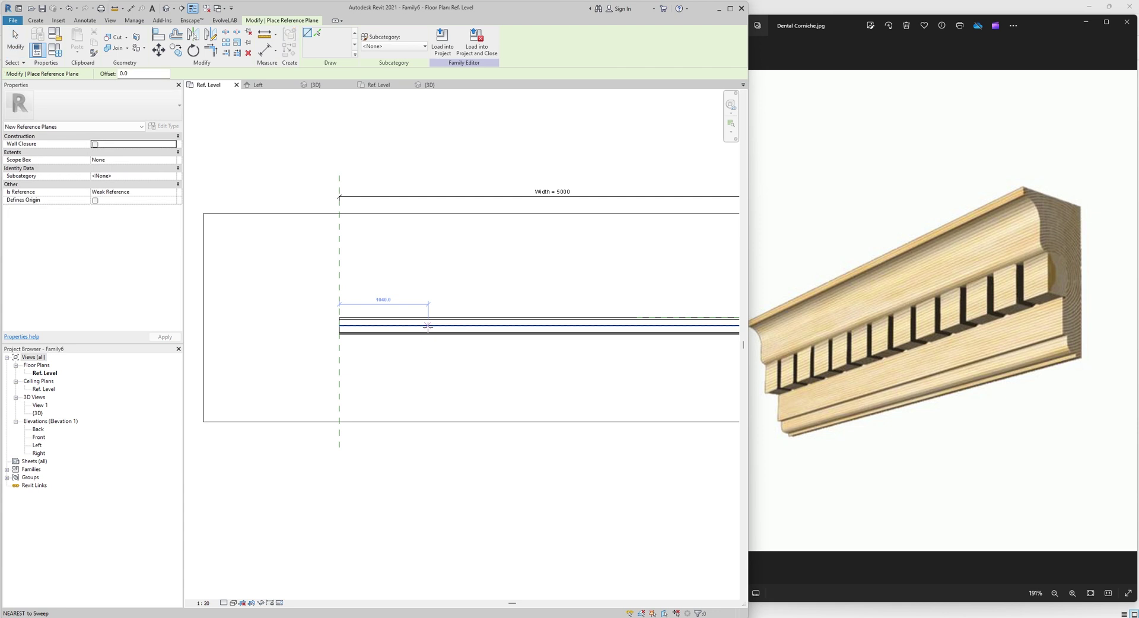
pyautogui.press('a')
pyautogui.press('l')
pyautogui.press('Escape')
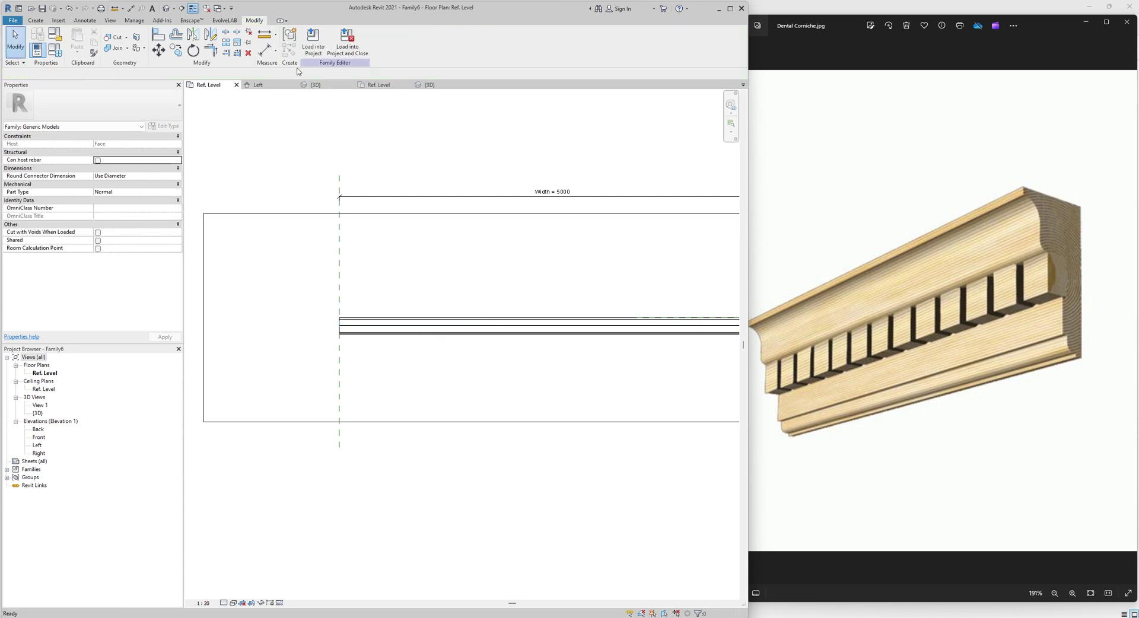
# Create a reference plane by picking the cornice's opposite end plane with a 50 mm offset towards the inside of the sweep
pyautogui.press('r')
pyautogui.press('p')
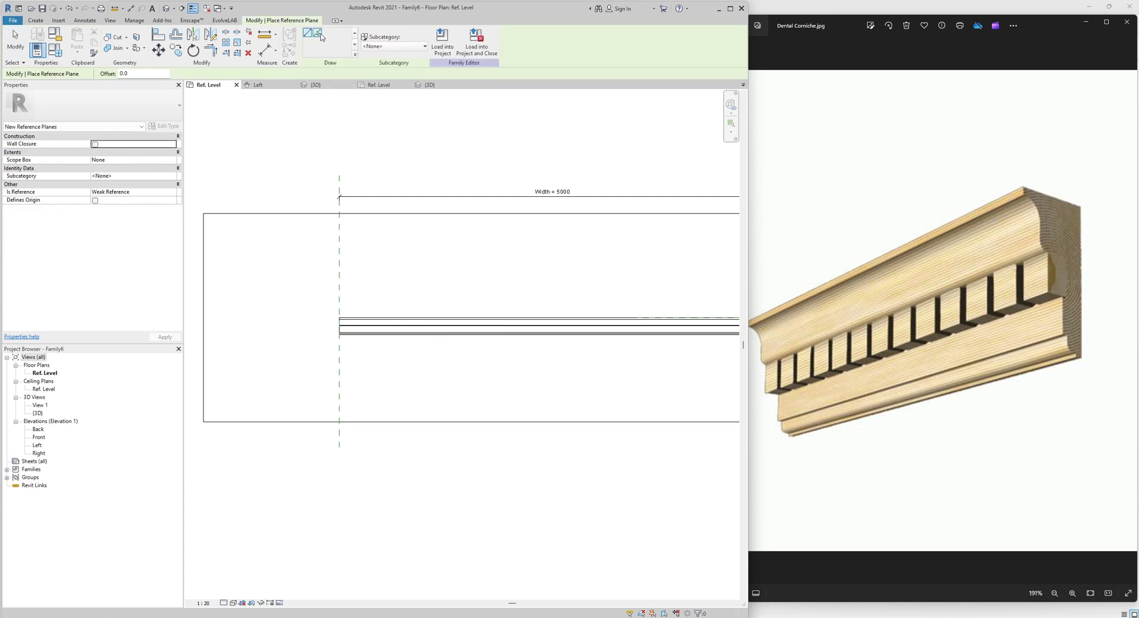
pyautogui.click(319, 34)
pyautogui.click(144, 75)
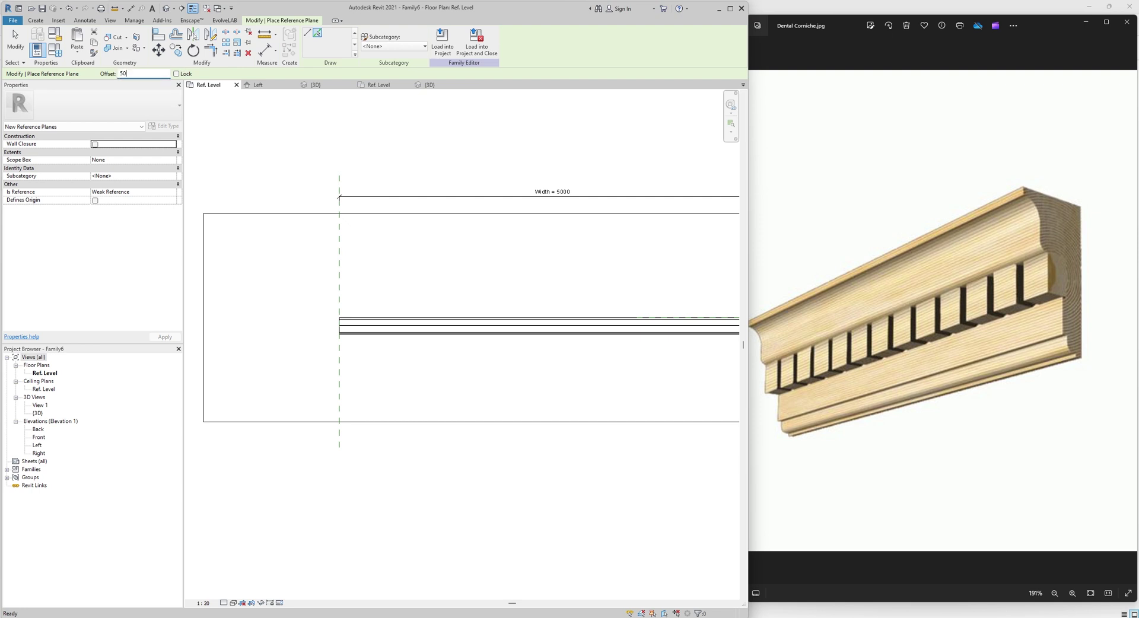
pyautogui.scroll(4, 356, 309)
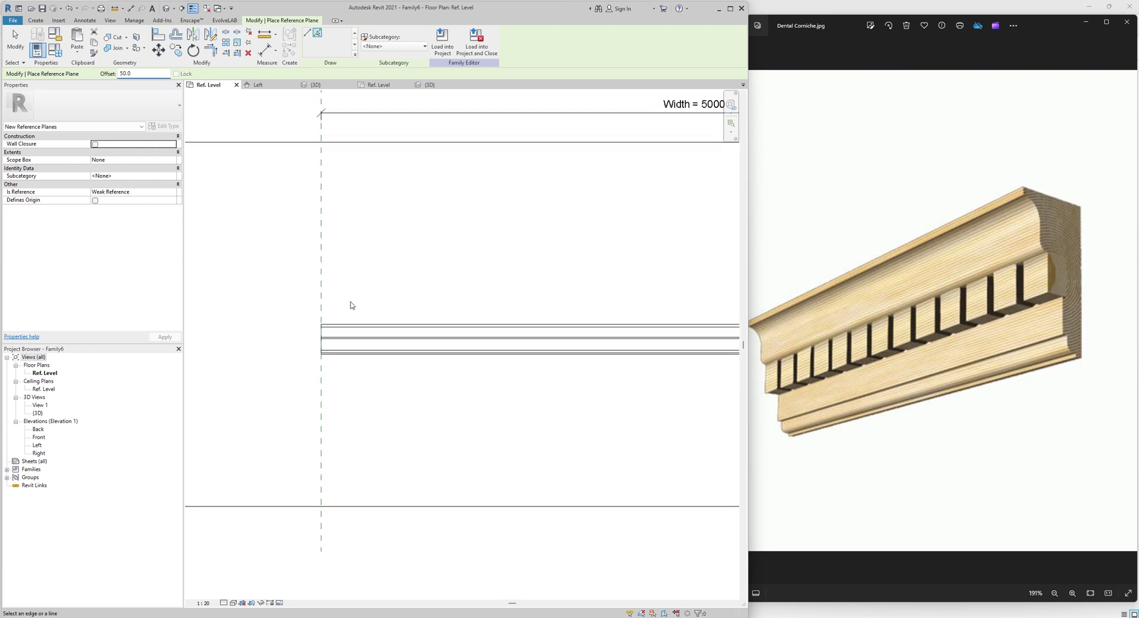
pyautogui.click(314, 309)
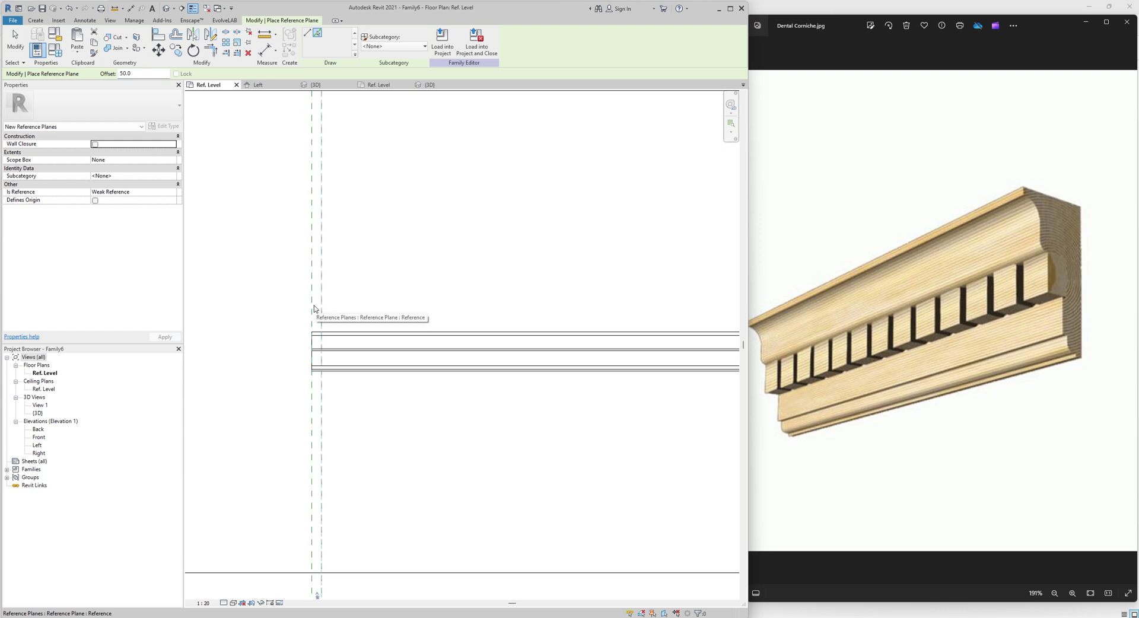
pyautogui.press('Escape')
pyautogui.press('Escape')
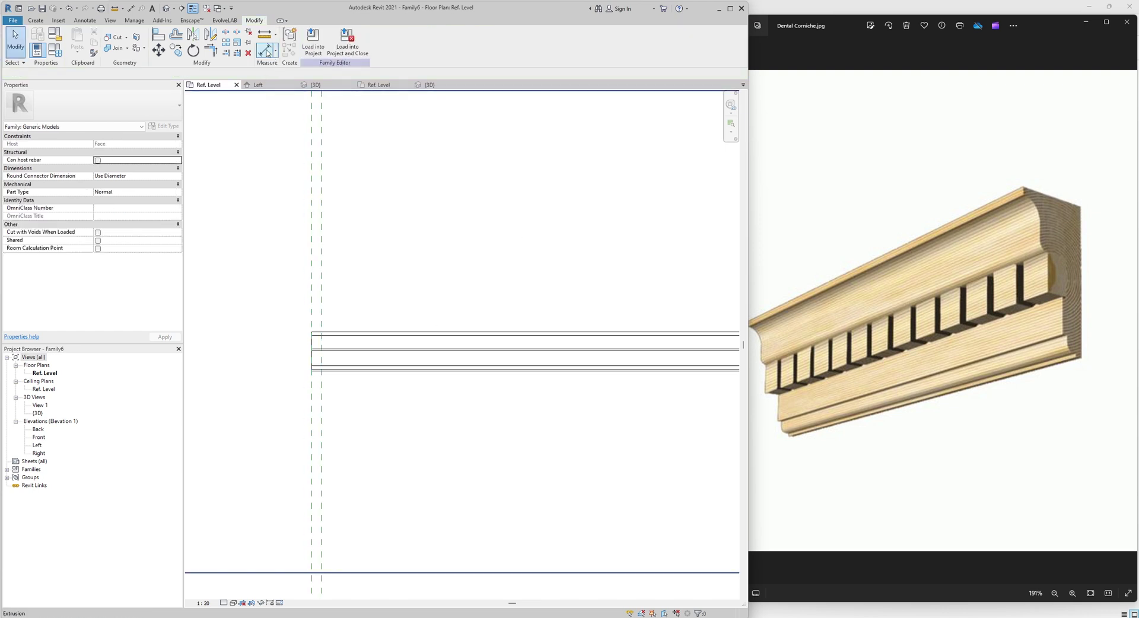
# Place an aligned dimension between the opposite end plane and the new offset reference plane
pyautogui.click(265, 51)
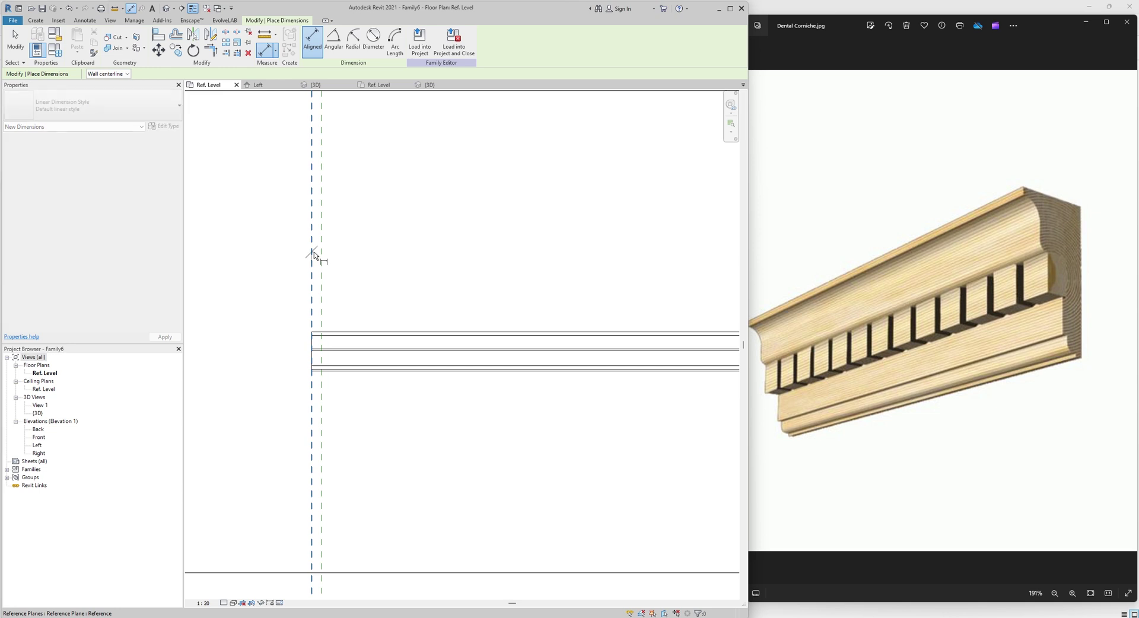
pyautogui.click(313, 254)
pyautogui.scroll(2, 323, 256)
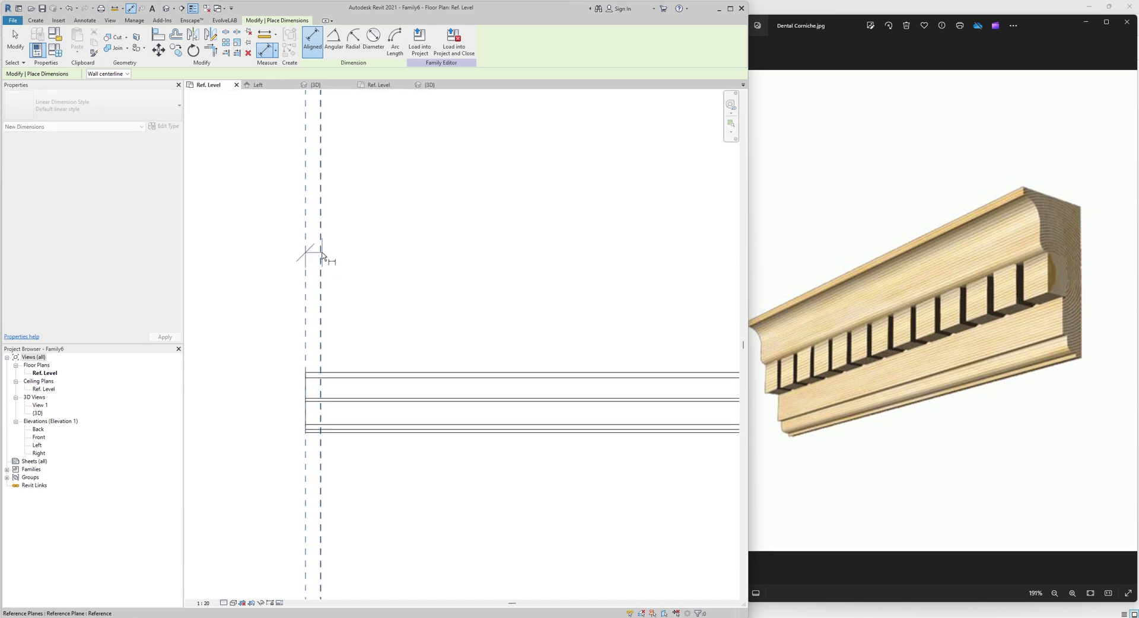
pyautogui.click(322, 256)
pyautogui.click(313, 249)
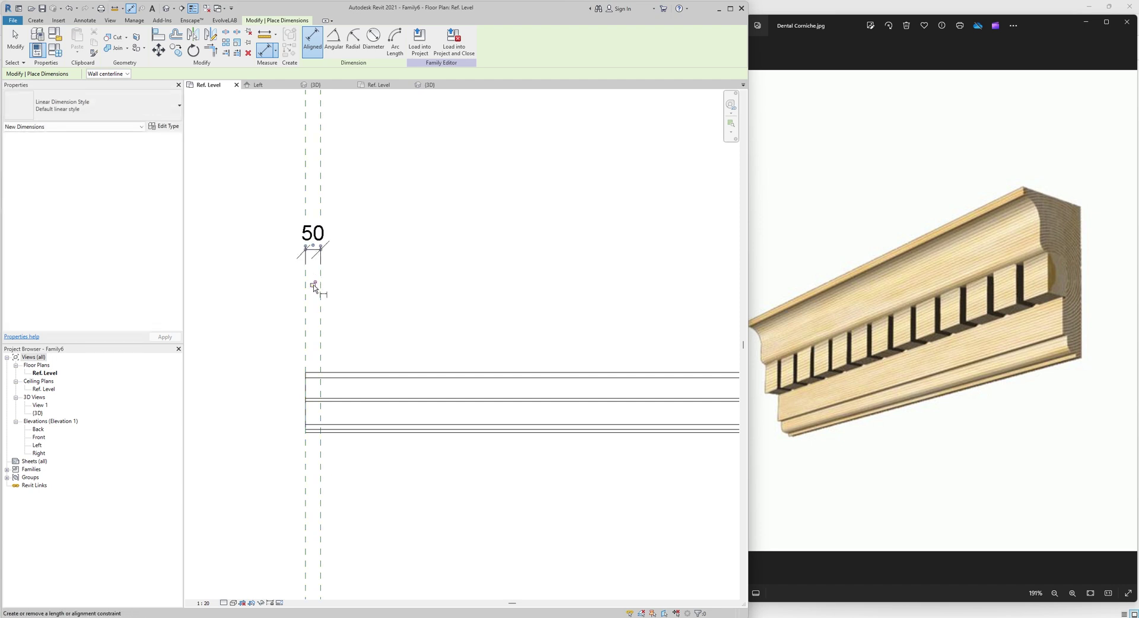
# Examine the offset reference planes and their dimensions at both ends of the cornice, then leave the dimension command
pyautogui.scroll(-3, 350, 273)
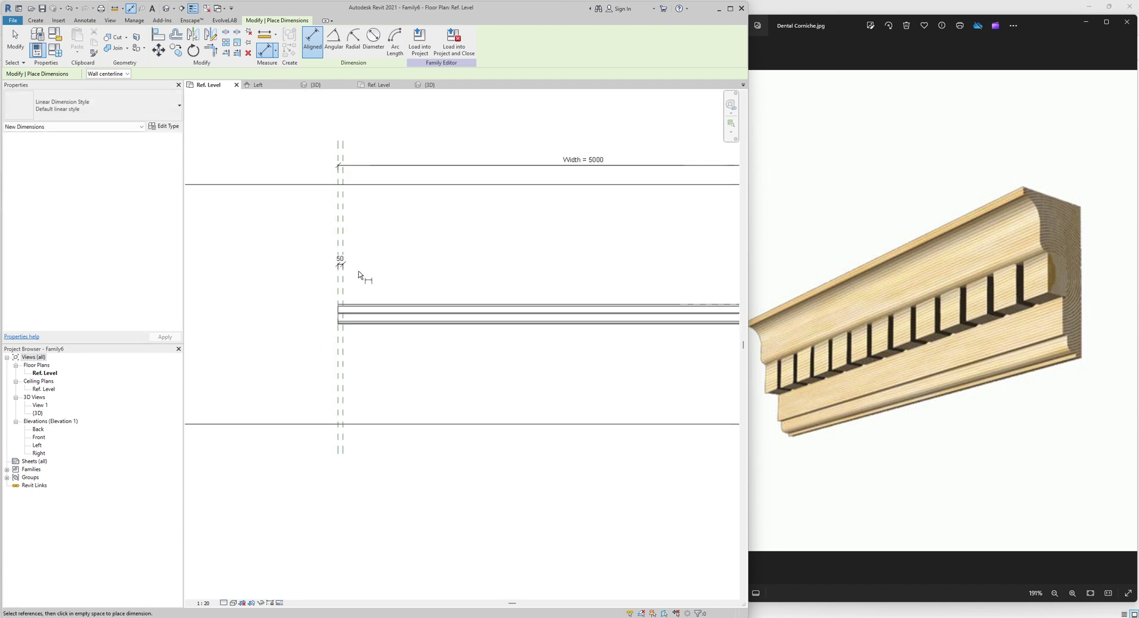
pyautogui.scroll(-3, 359, 275)
pyautogui.moveTo(381, 279); pyautogui.dragTo(341, 279, button='middle')
pyautogui.scroll(4, 625, 299)
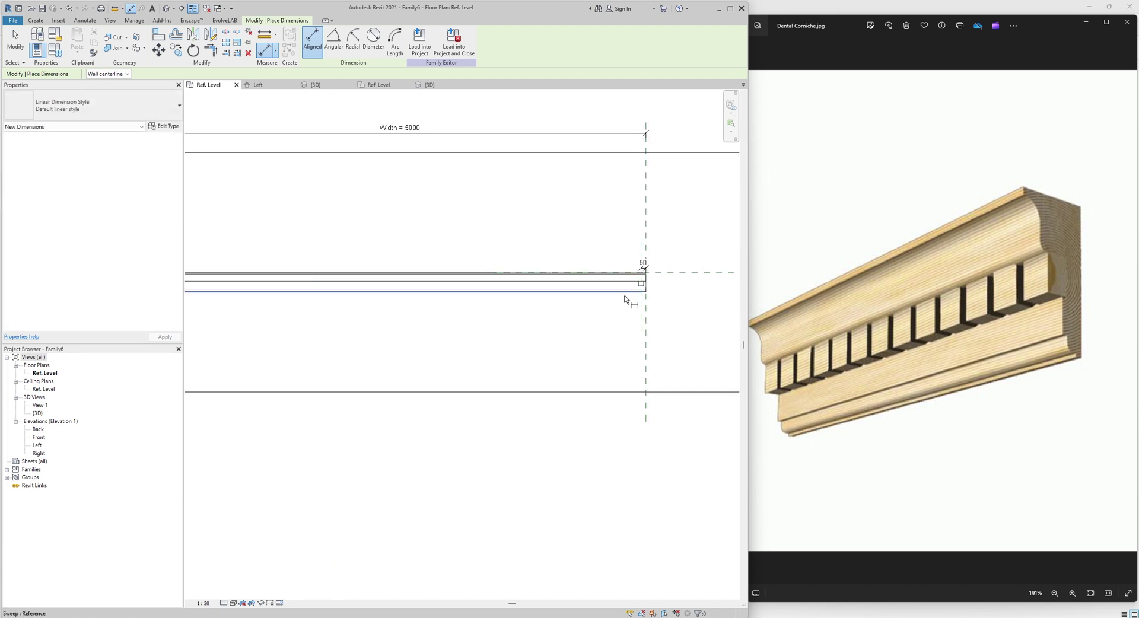
pyautogui.scroll(2, 624, 300)
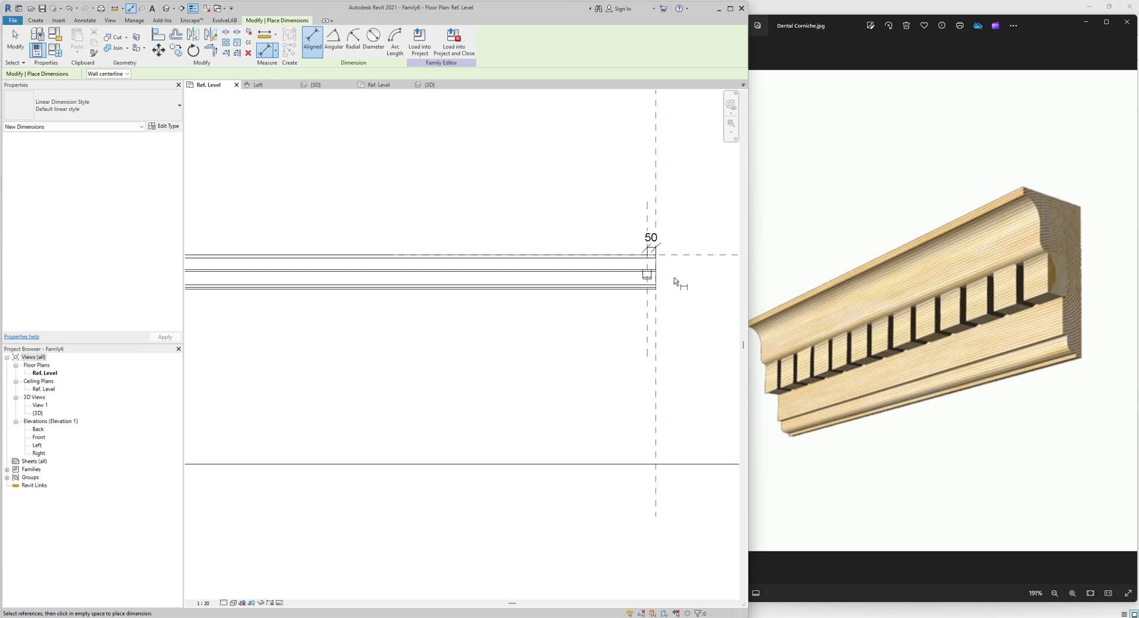
pyautogui.scroll(2, 647, 283)
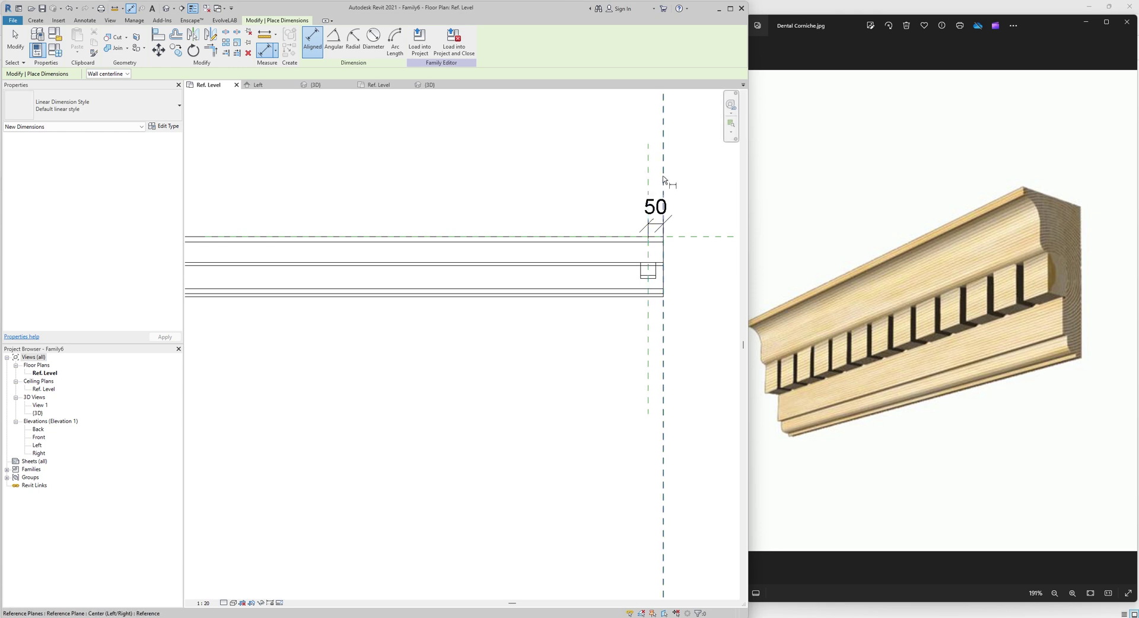
pyautogui.scroll(-2, 681, 278)
pyautogui.scroll(-3, 681, 277)
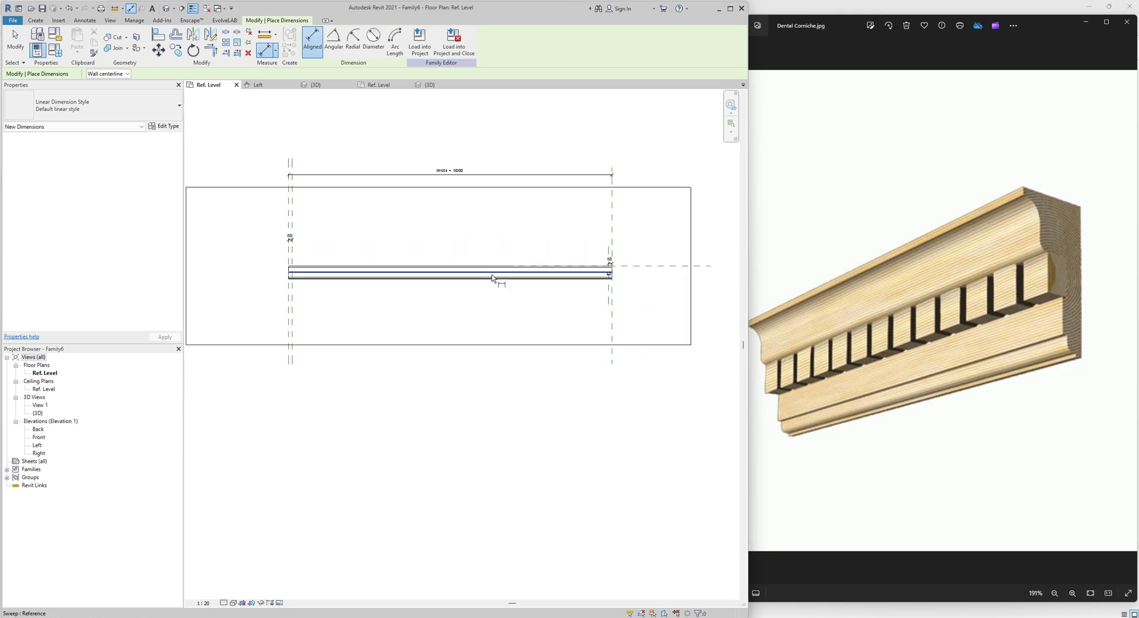
pyautogui.scroll(4, 283, 250)
pyautogui.scroll(2, 283, 249)
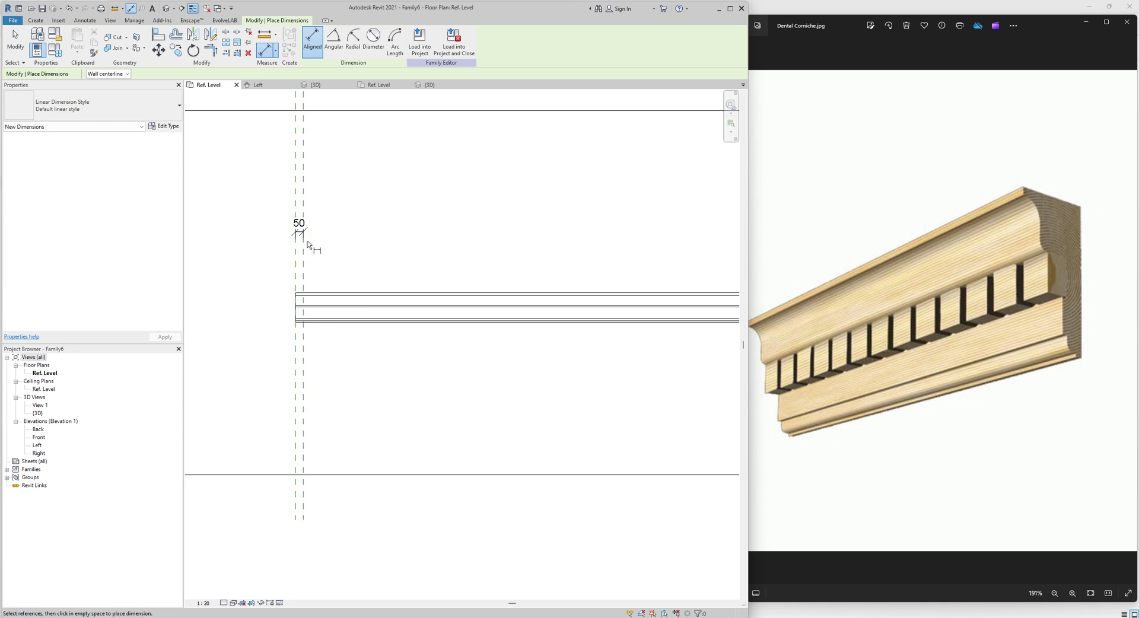
pyautogui.scroll(-2, 394, 275)
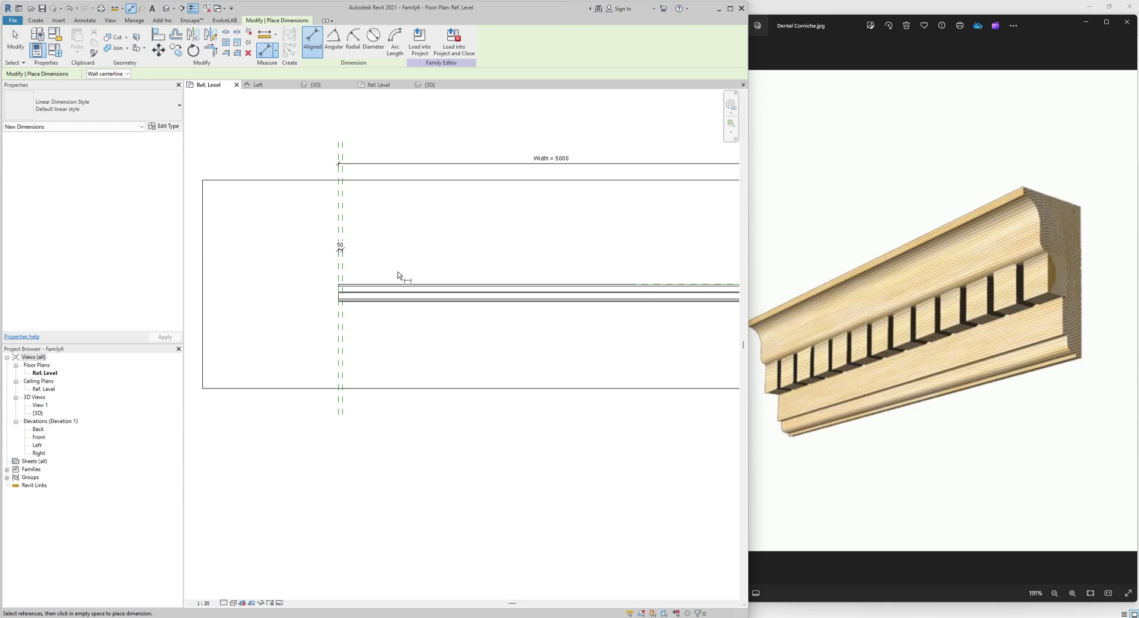
pyautogui.press('Escape')
pyautogui.press('Escape')
# Array the block linearly as 4 grouped, associated items, constrained and set to Last, from its centre to the opposite end's offset reference plane
pyautogui.scroll(-3, 598, 310)
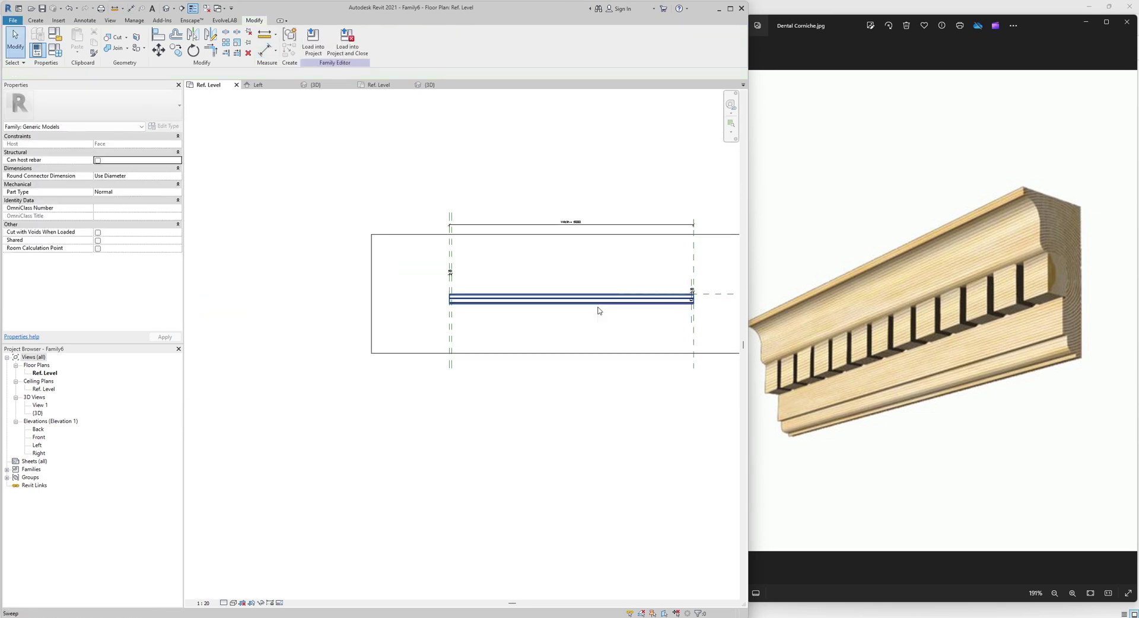
pyautogui.scroll(5, 599, 305)
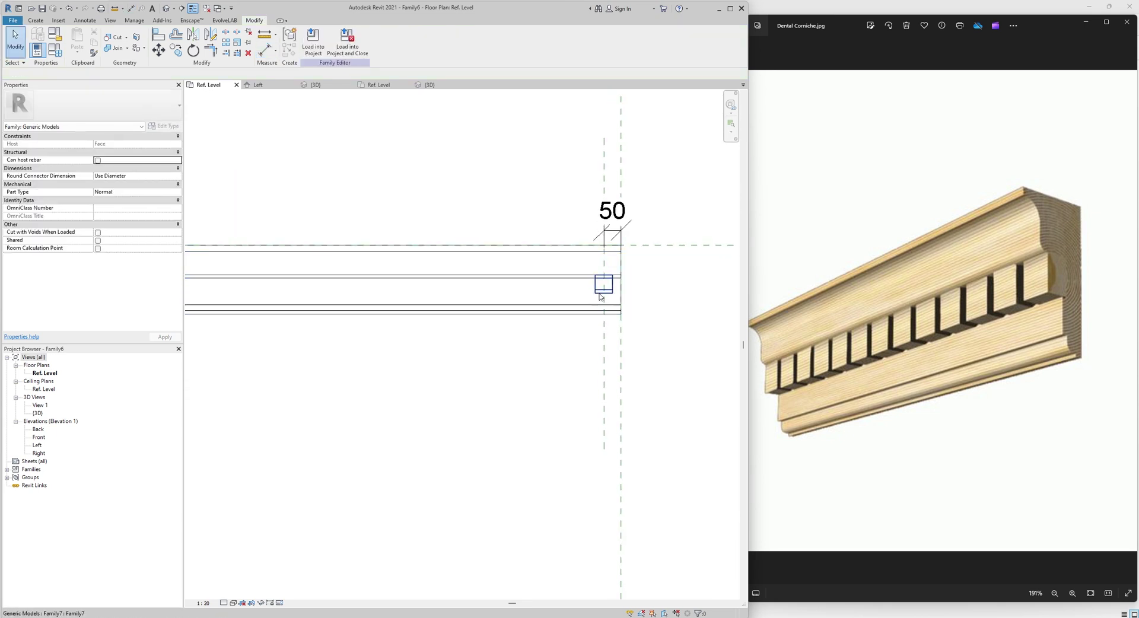
pyautogui.click(600, 295)
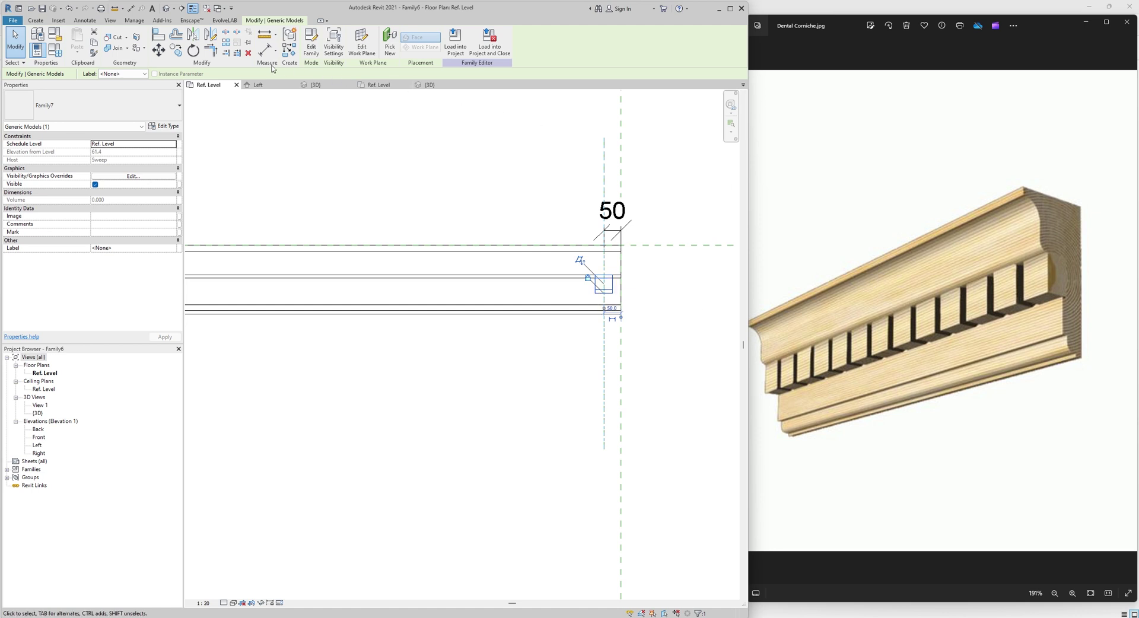
pyautogui.click(225, 48)
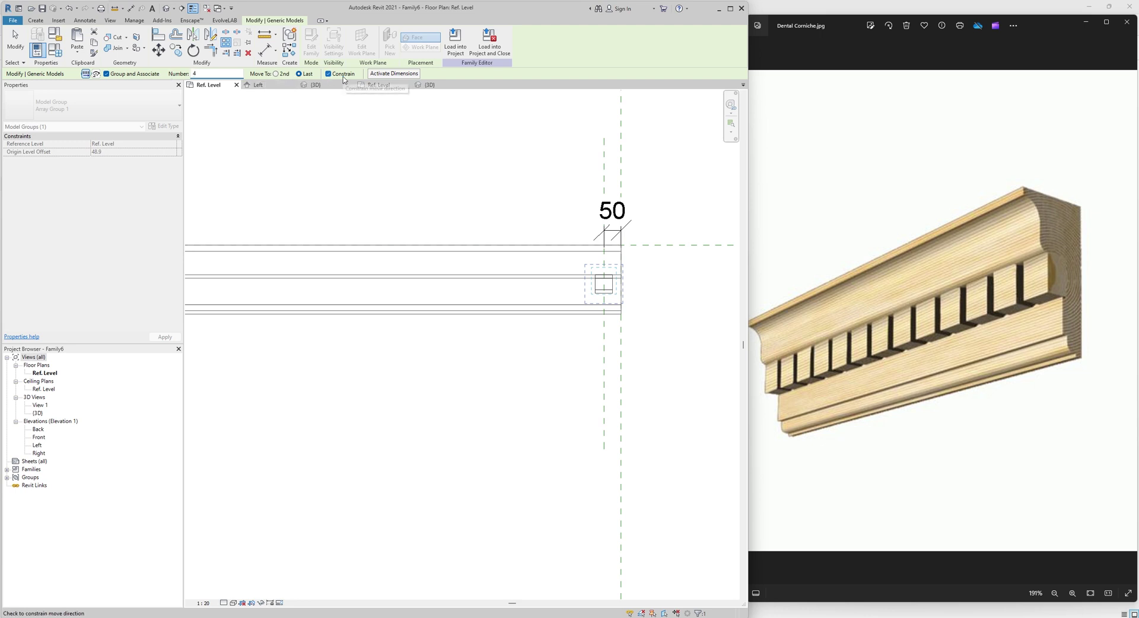
pyautogui.scroll(-2, 471, 246)
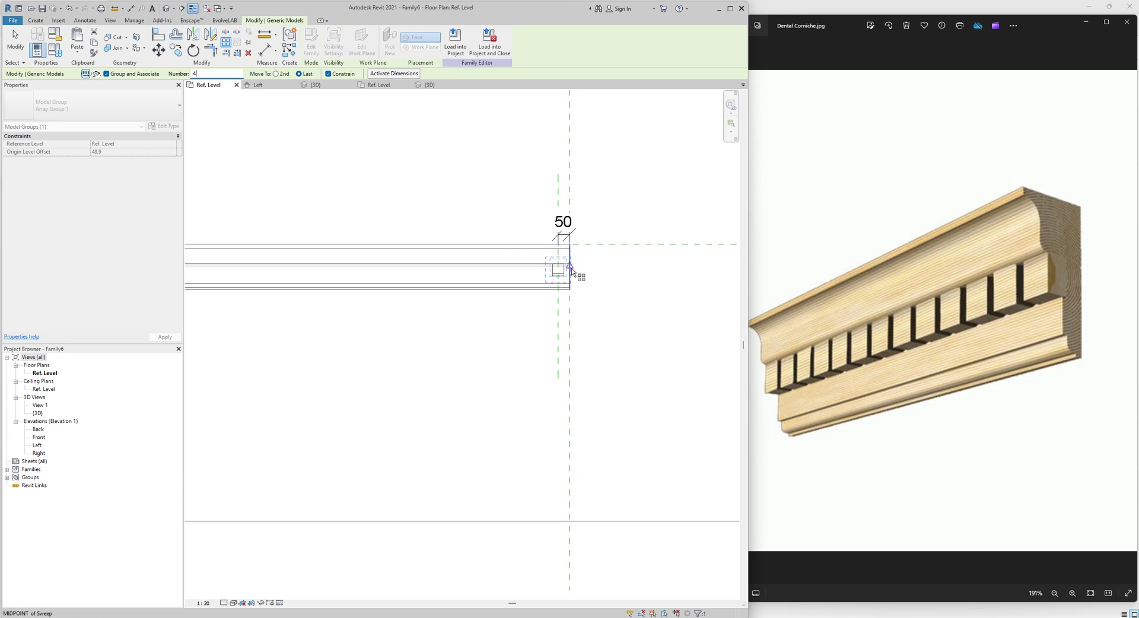
pyautogui.scroll(5, 579, 273)
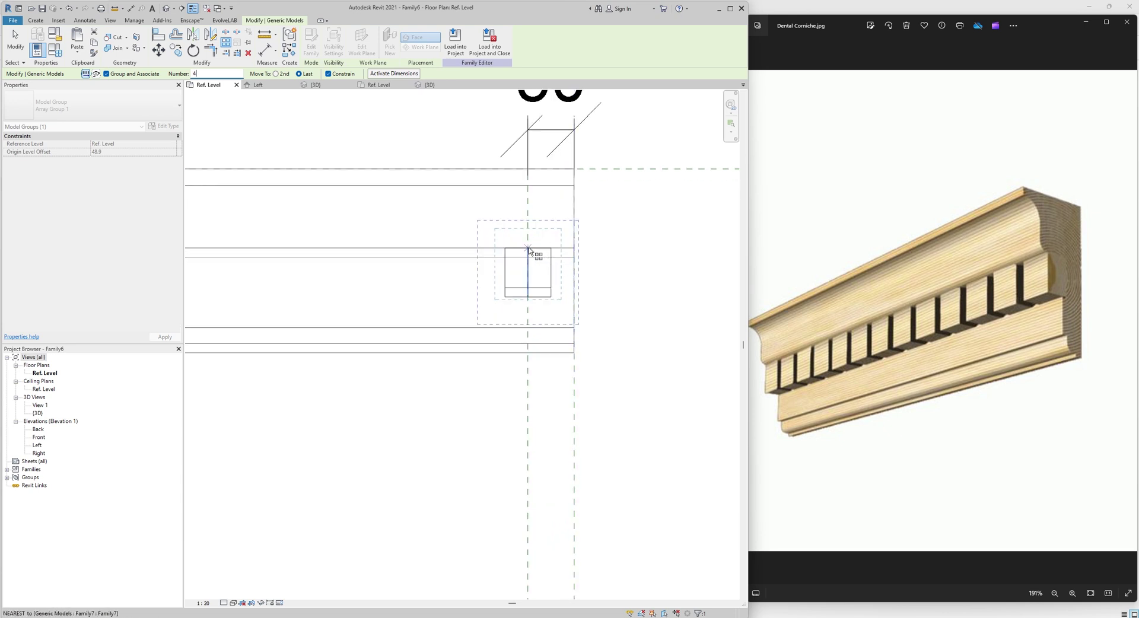
pyautogui.click(528, 248)
pyautogui.scroll(-3, 525, 255)
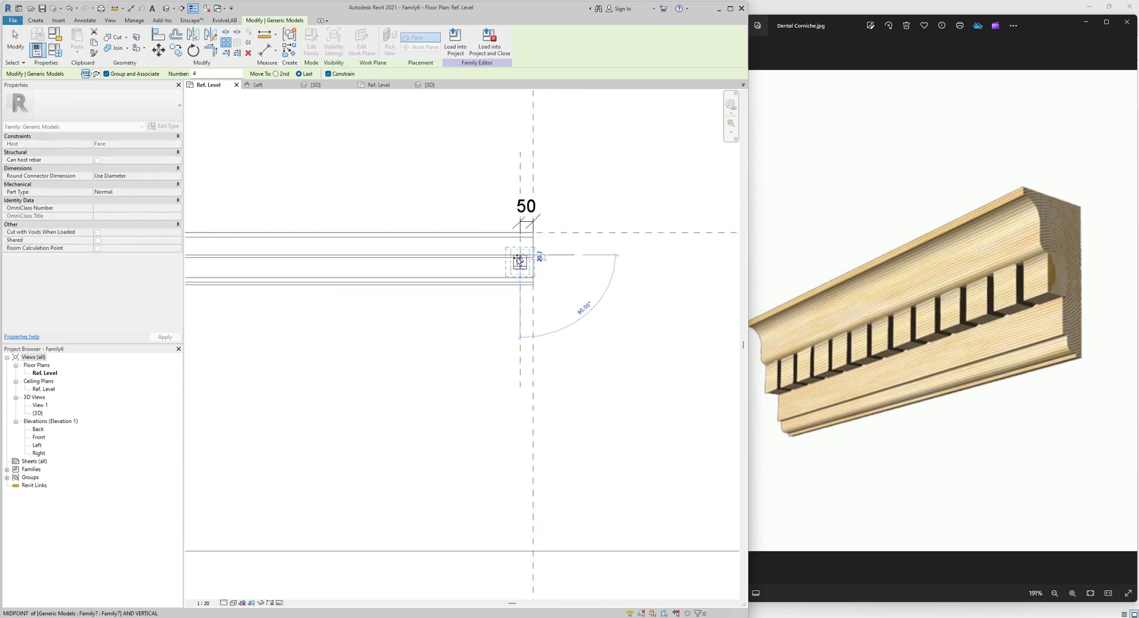
pyautogui.scroll(-3, 382, 247)
pyautogui.moveTo(401, 254); pyautogui.dragTo(356, 310, button='middle')
pyautogui.scroll(2, 356, 310)
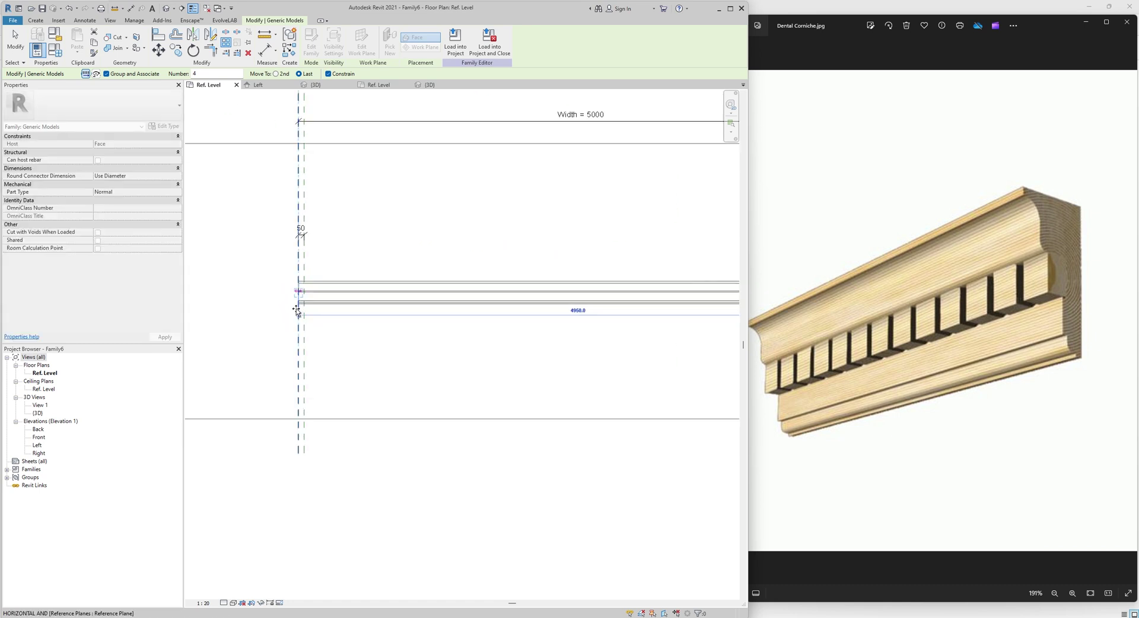
pyautogui.scroll(4, 296, 310)
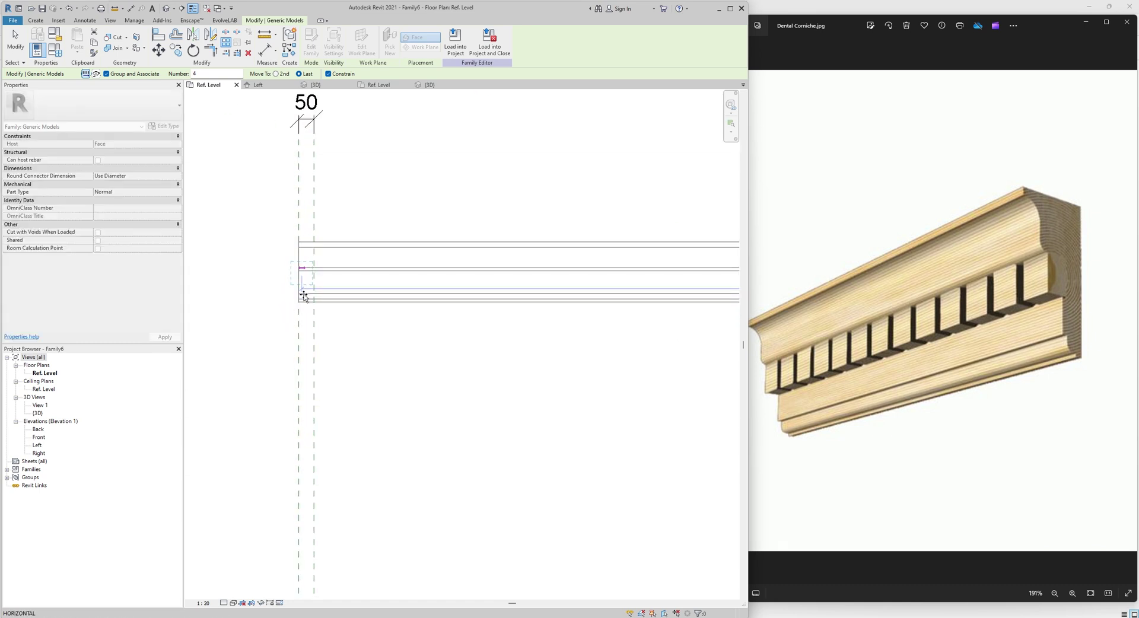
pyautogui.click(317, 264)
pyautogui.scroll(-5, 441, 314)
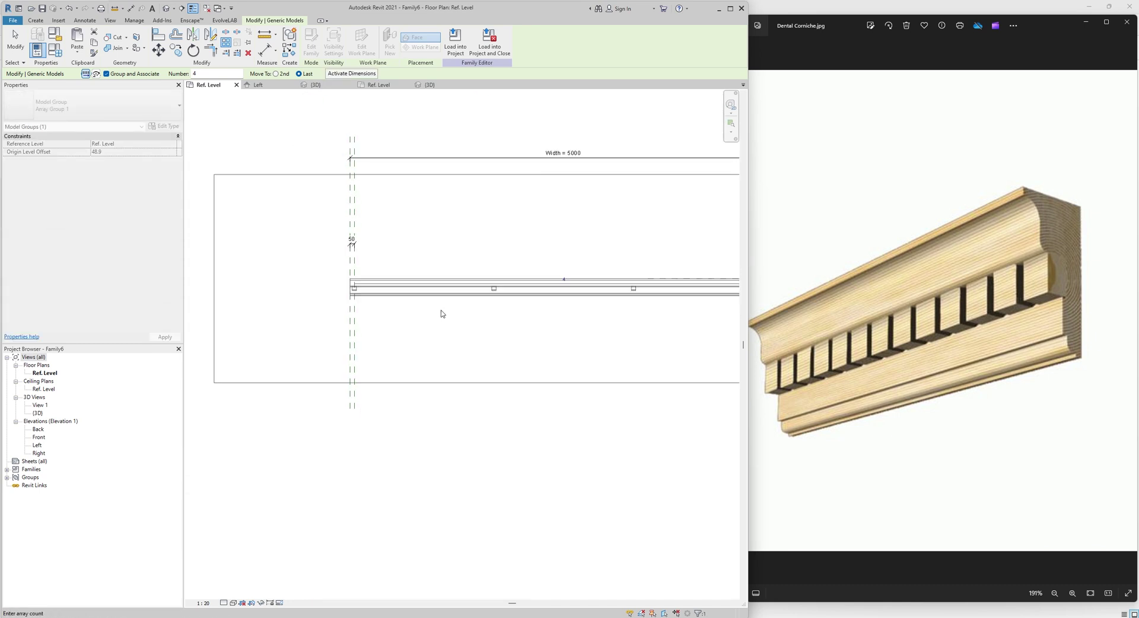
pyautogui.moveTo(549, 310); pyautogui.dragTo(407, 308, button='middle')
pyautogui.press('Return')
pyautogui.press('Escape')
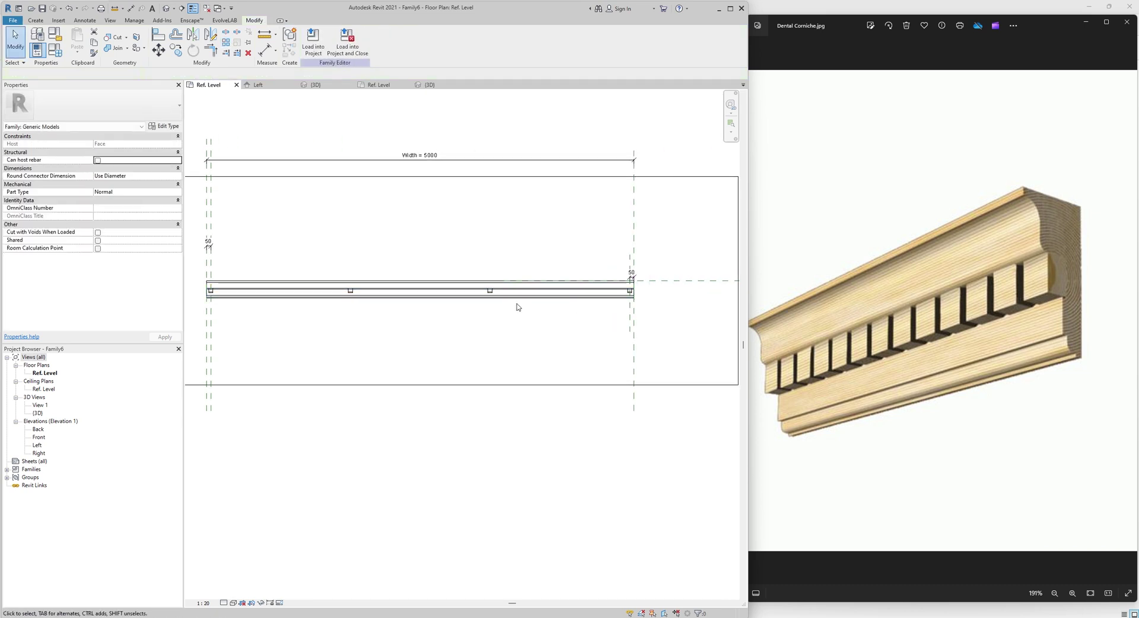
# Label the block array's count with a new family type parameter named Numbers
pyautogui.scroll(5, 349, 293)
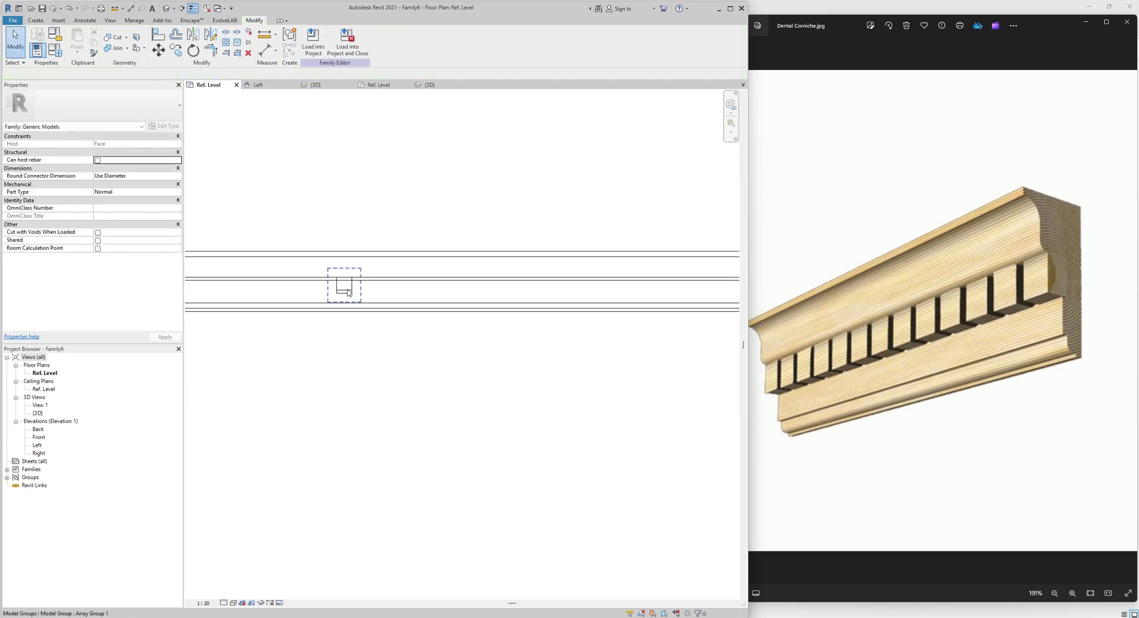
pyautogui.click(349, 293)
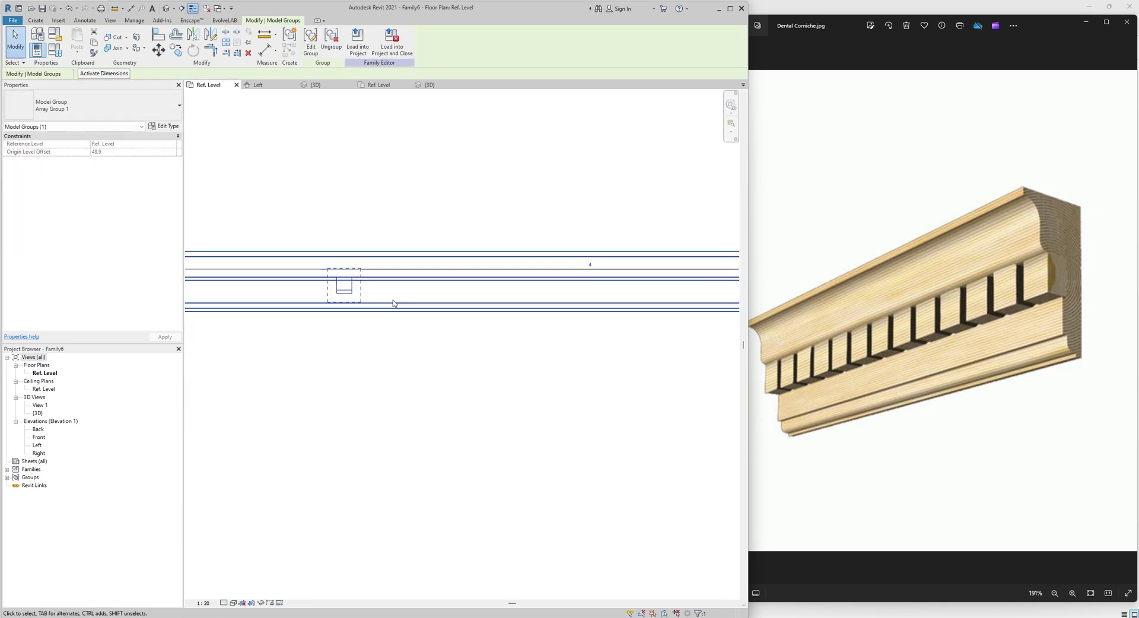
pyautogui.click(590, 269)
pyautogui.scroll(-2, 589, 268)
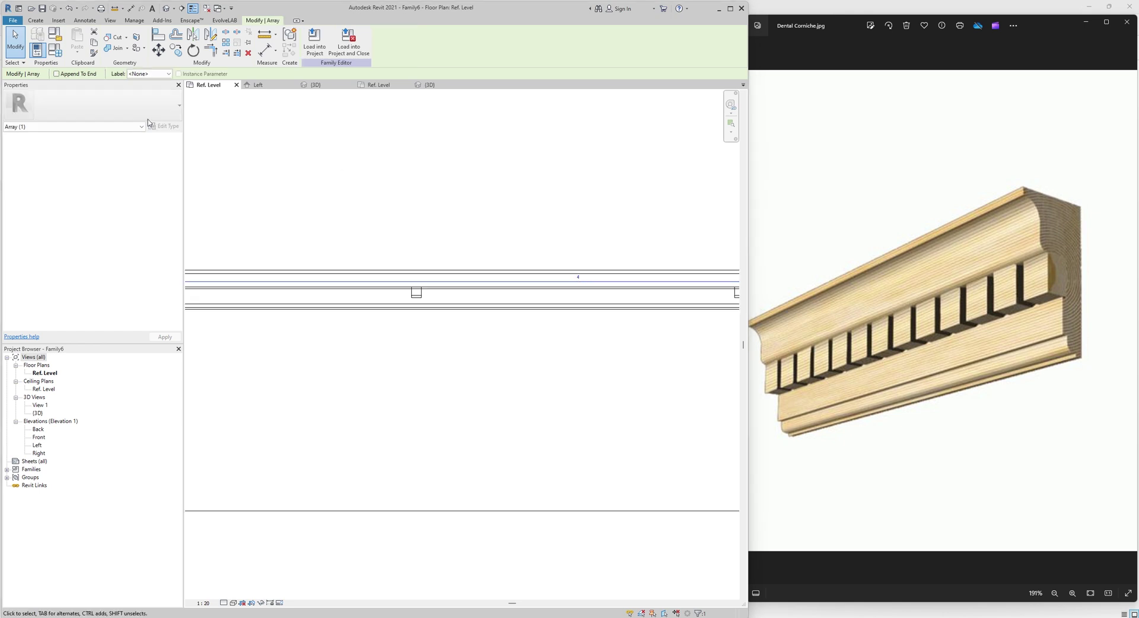
pyautogui.click(169, 74)
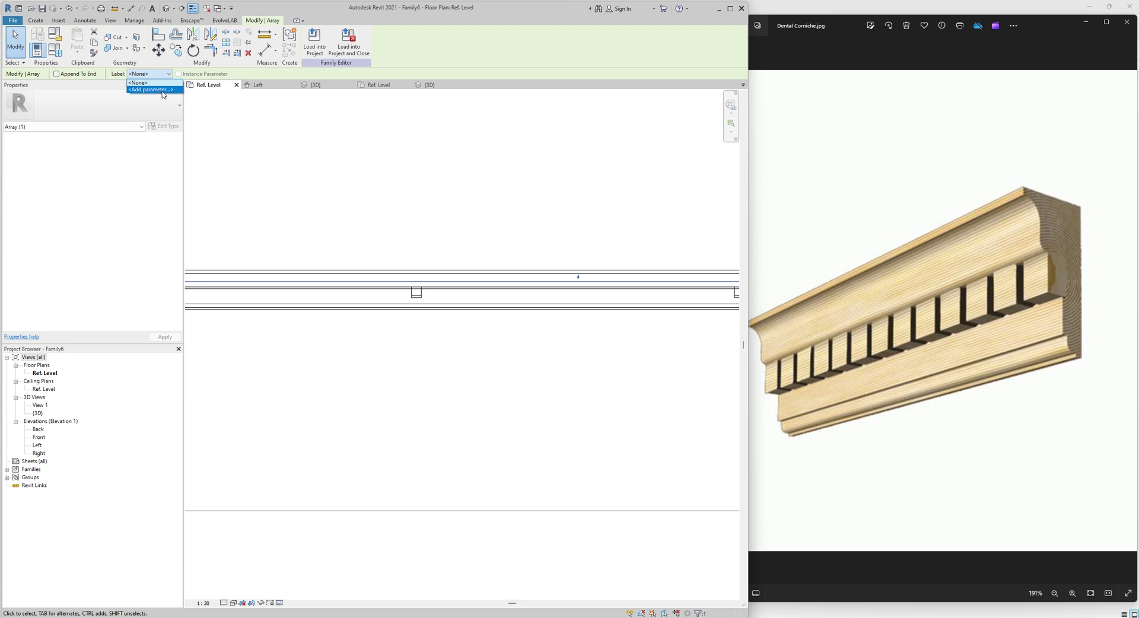
pyautogui.click(163, 92)
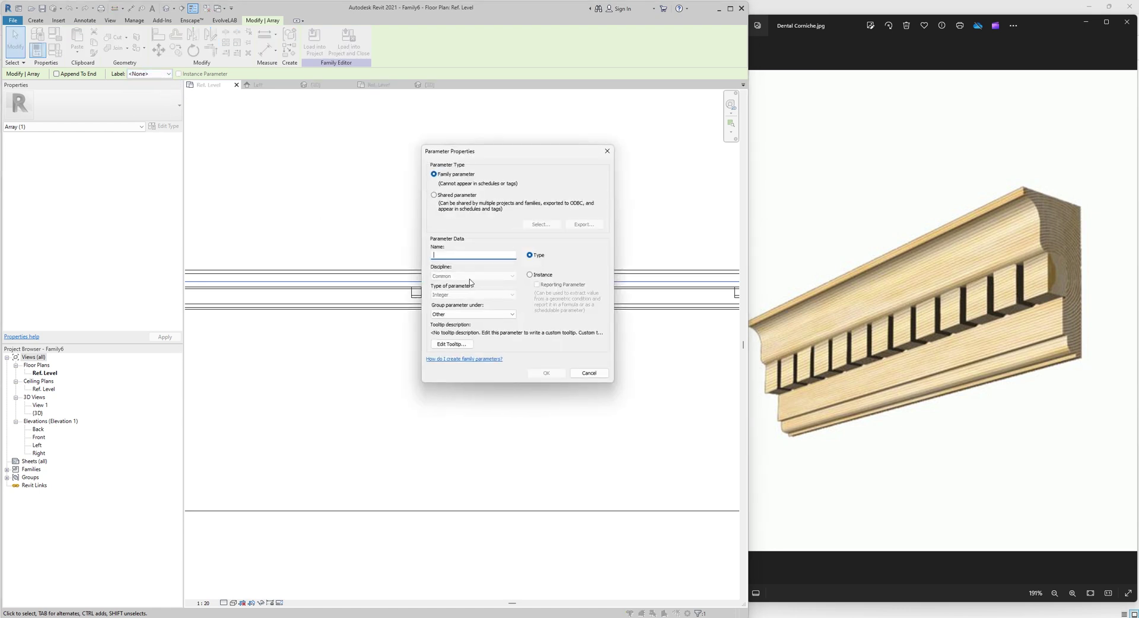
pyautogui.write('Numbers')
pyautogui.click(546, 373)
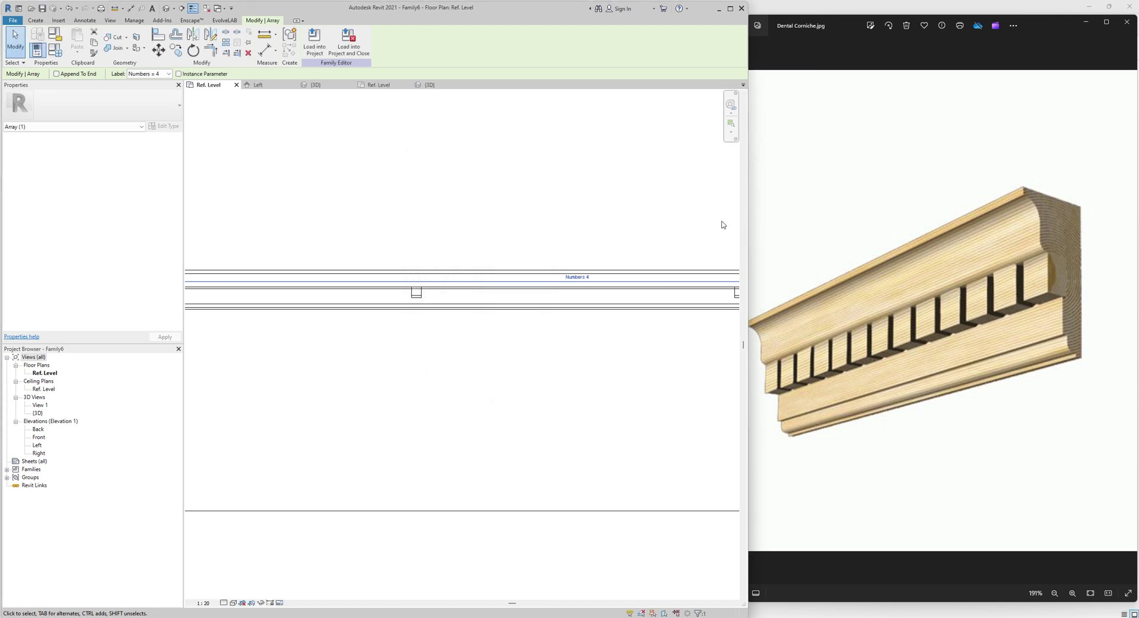
# Drive the Numbers parameter with the formula Width / 50 mm in Family Types and apply it to the array
pyautogui.scroll(-2, 692, 203)
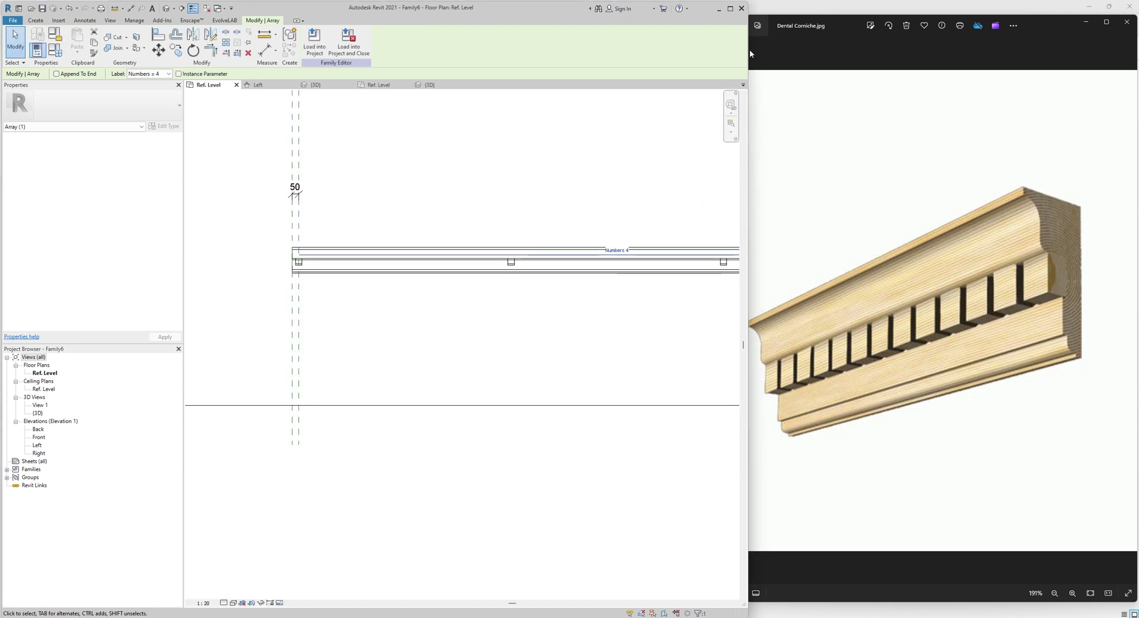
pyautogui.click(730, 9)
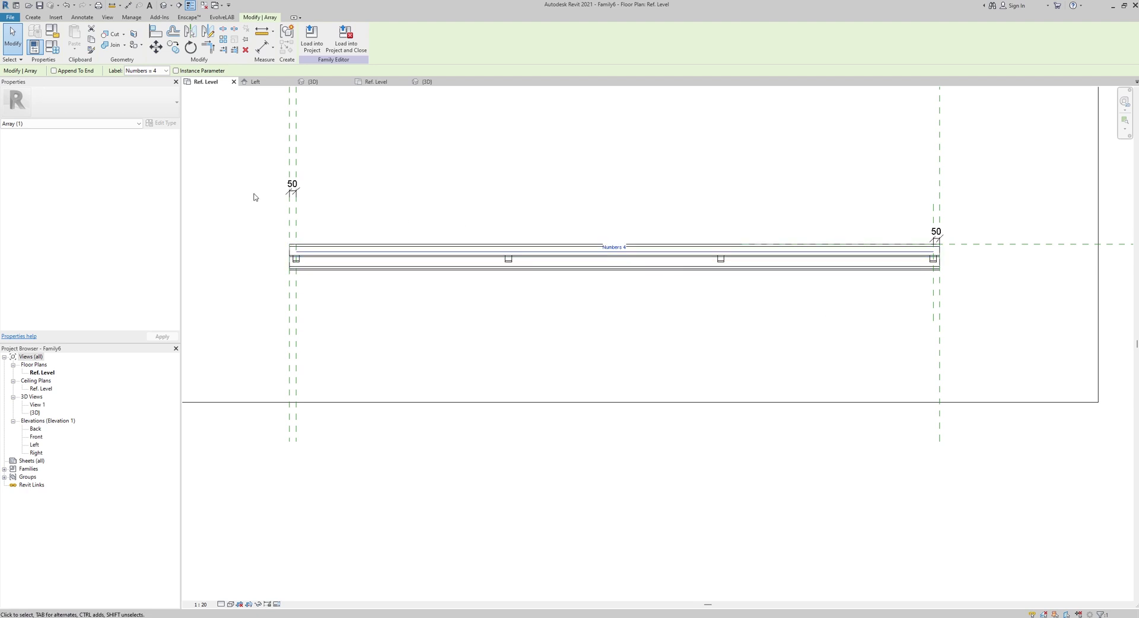
pyautogui.click(57, 52)
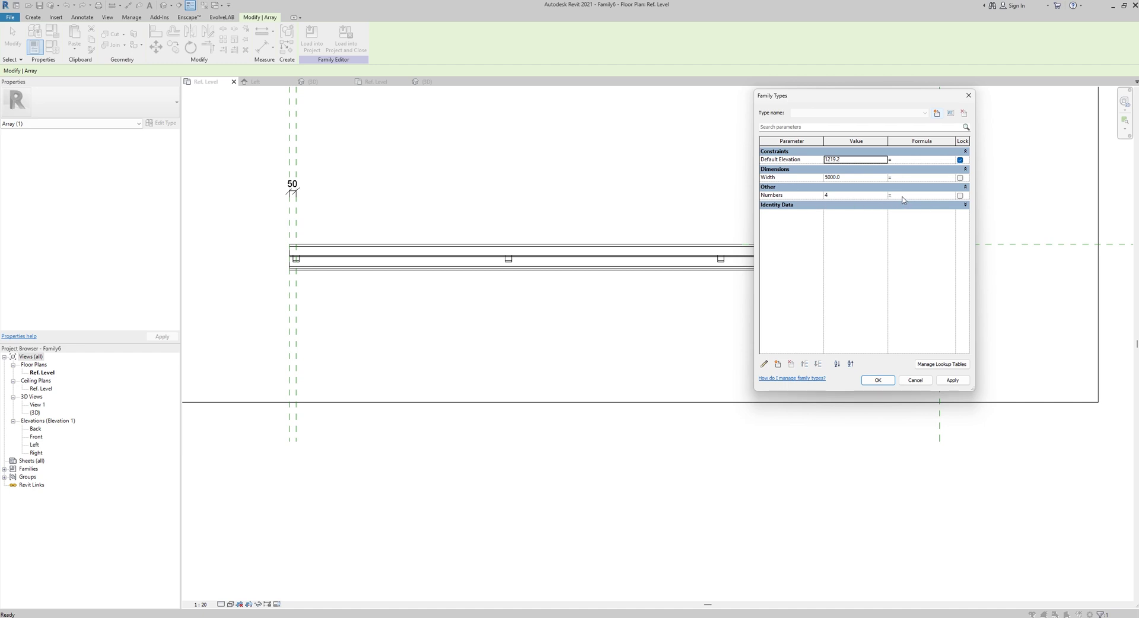
pyautogui.click(774, 178)
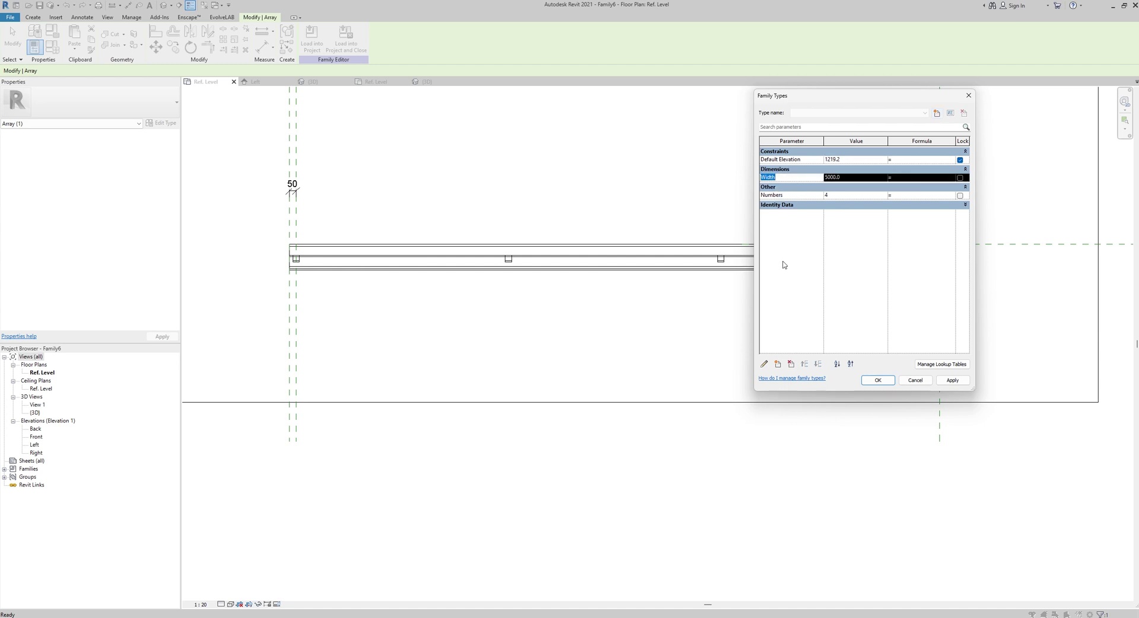
pyautogui.click(898, 196)
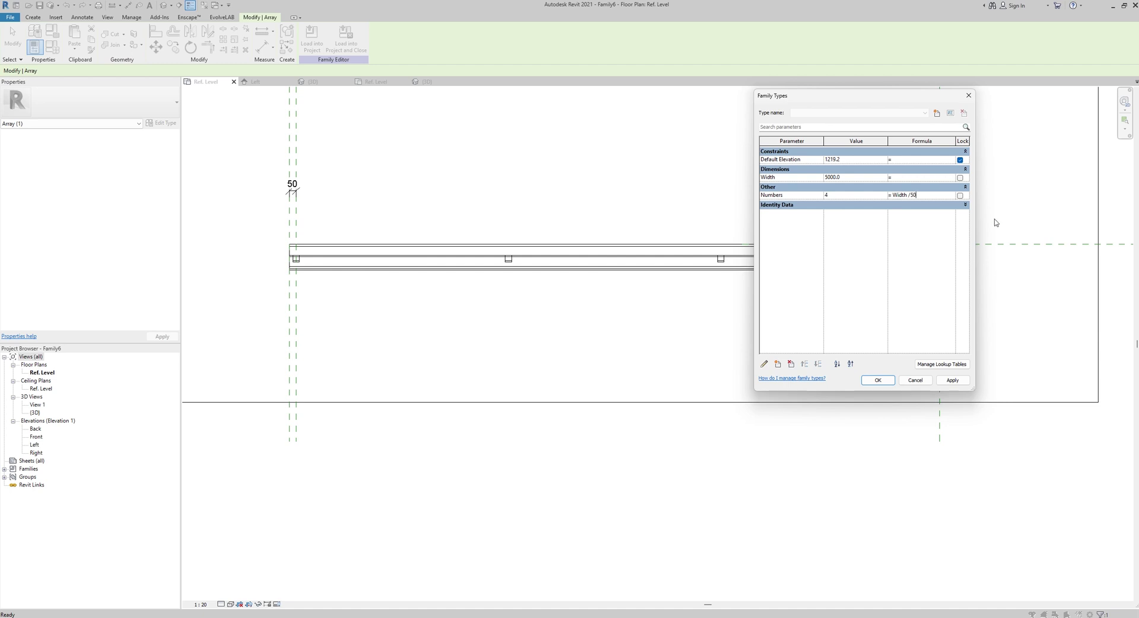
pyautogui.click(953, 380)
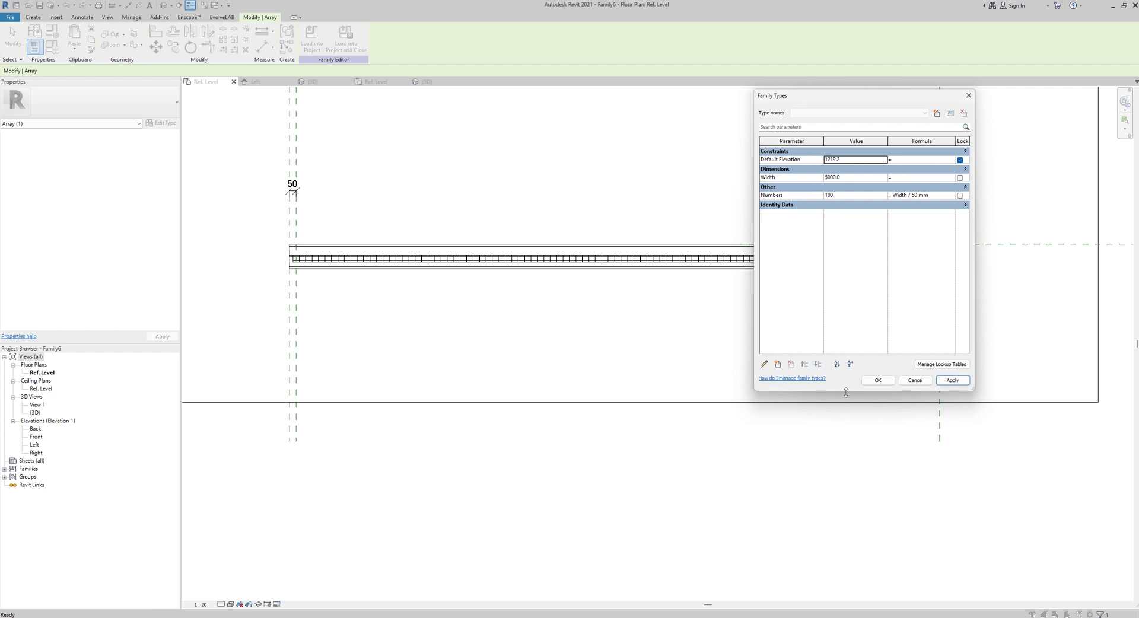
pyautogui.click(878, 380)
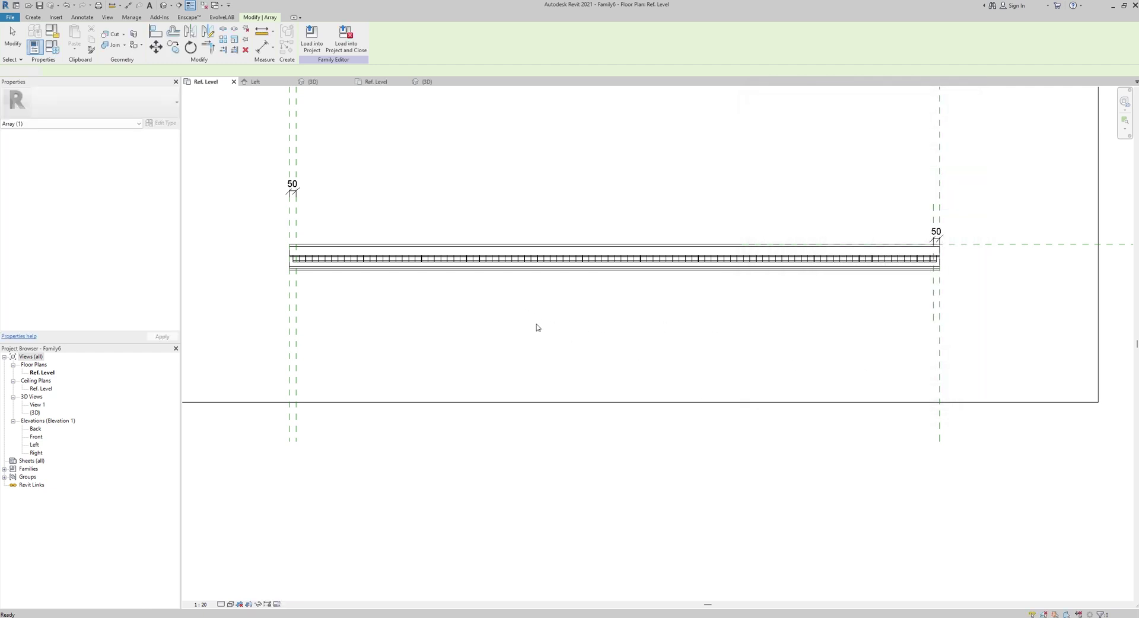
pyautogui.press('Escape')
# Examine the spacing of the arrayed blocks along the cornice, first in plan and then close up in the 3D view
pyautogui.scroll(4, 356, 274)
pyautogui.scroll(3, 347, 277)
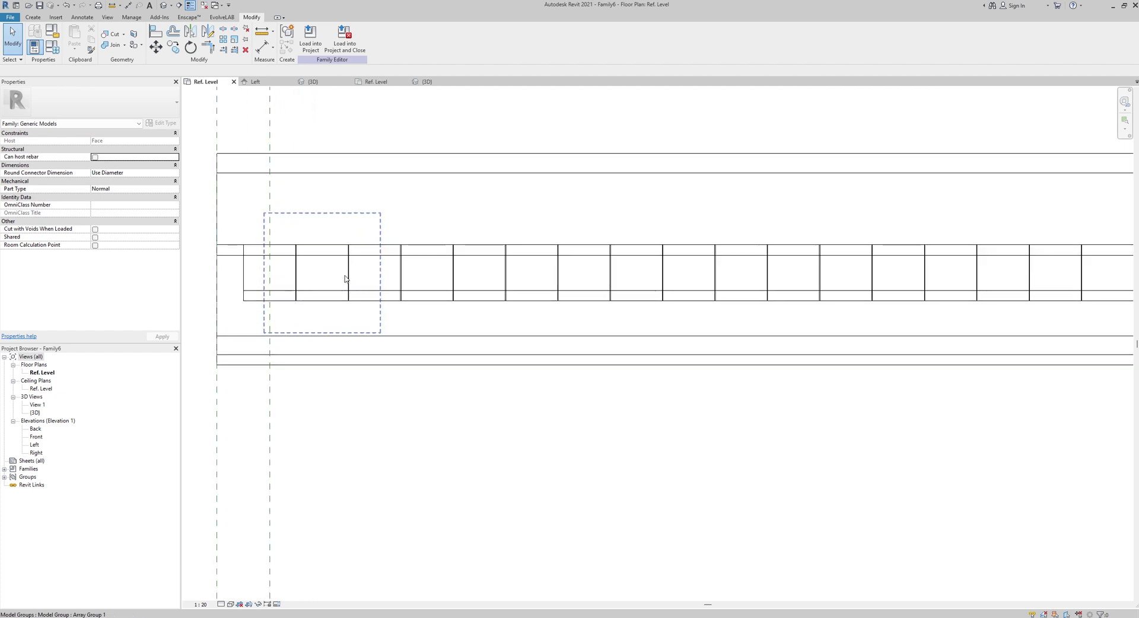
pyautogui.scroll(-3, 355, 294)
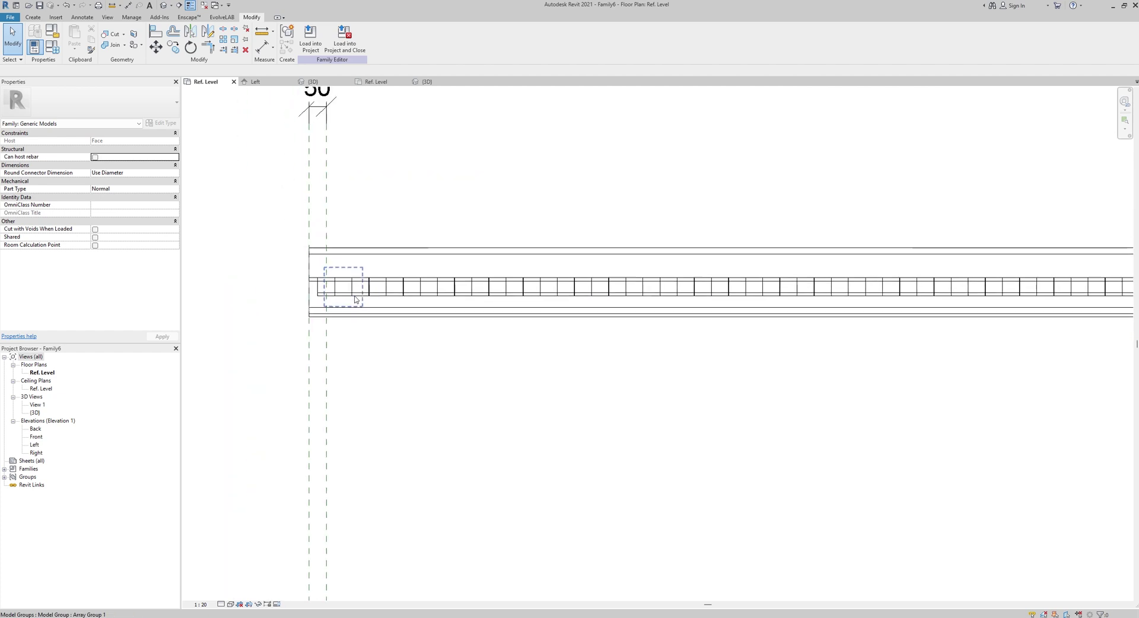
pyautogui.click(318, 83)
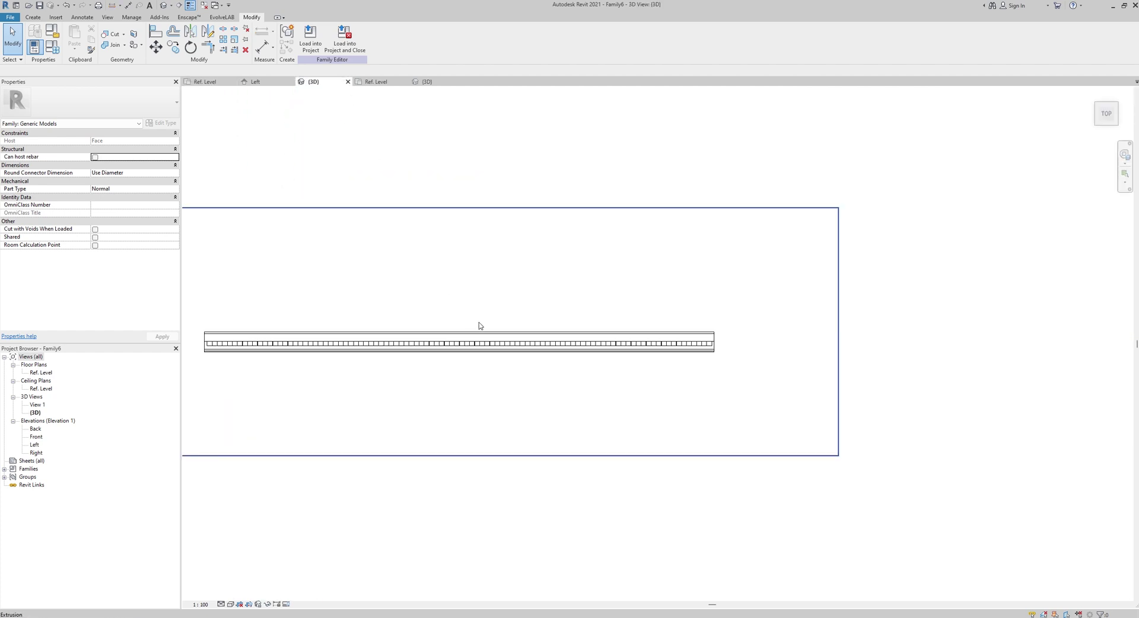
pyautogui.scroll(3, 238, 347)
pyautogui.scroll(-4, 287, 378)
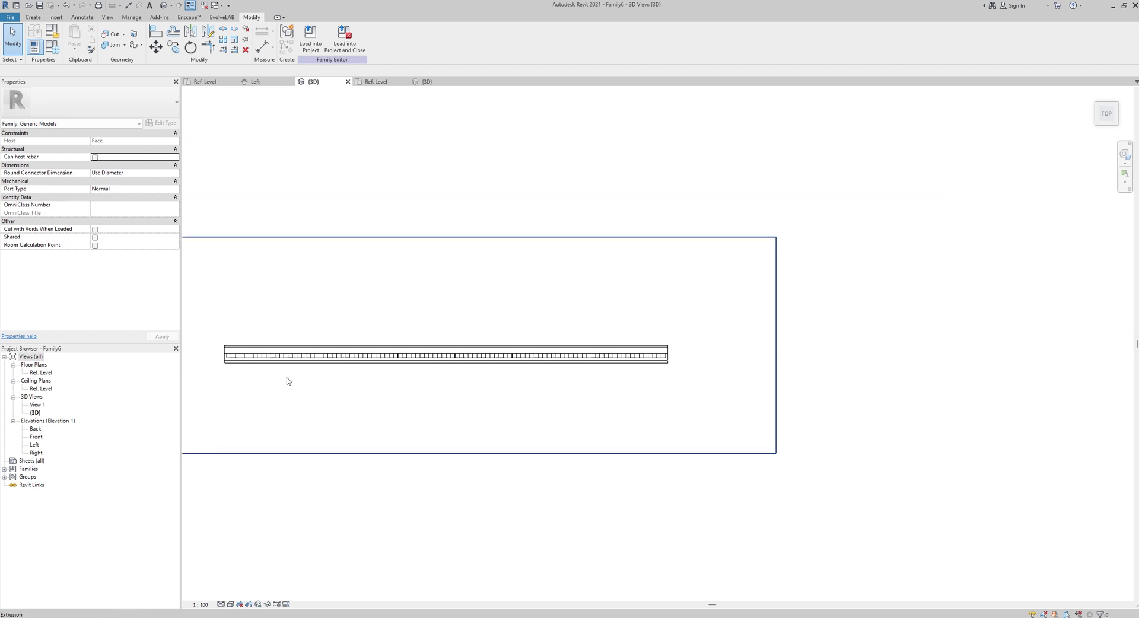
pyautogui.keyDown('shift'); pyautogui.moveTo(242, 381); pyautogui.dragTo(287, 399, button='middle'); pyautogui.keyUp('shift')
pyautogui.scroll(8, 249, 475)
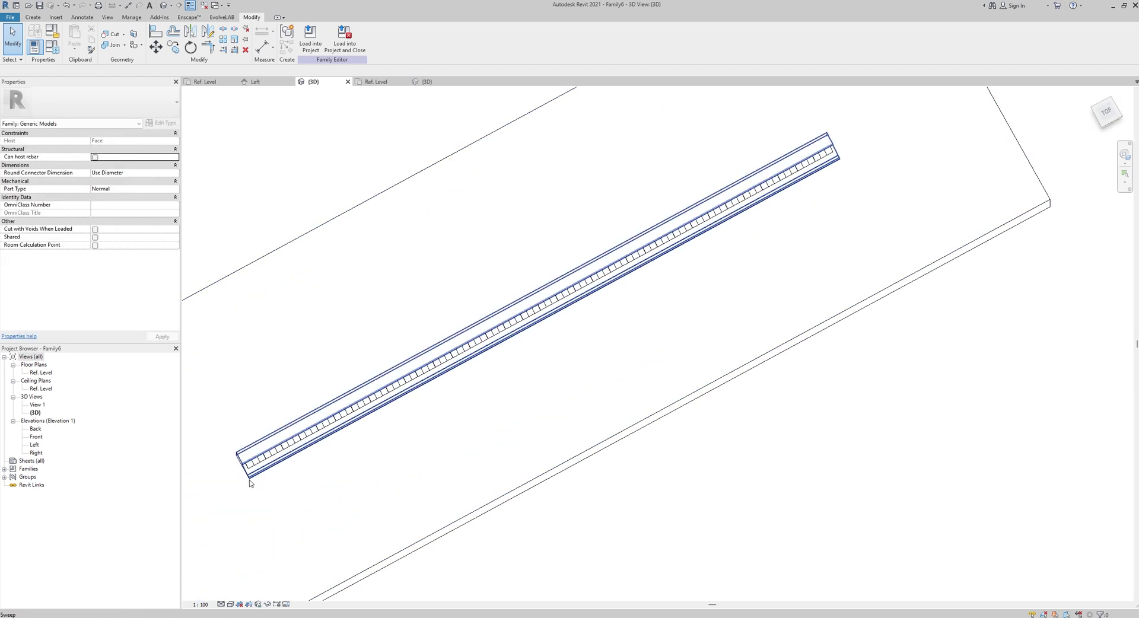
pyautogui.keyDown('shift'); pyautogui.moveTo(256, 465); pyautogui.dragTo(385, 442, button='middle'); pyautogui.keyUp('shift')
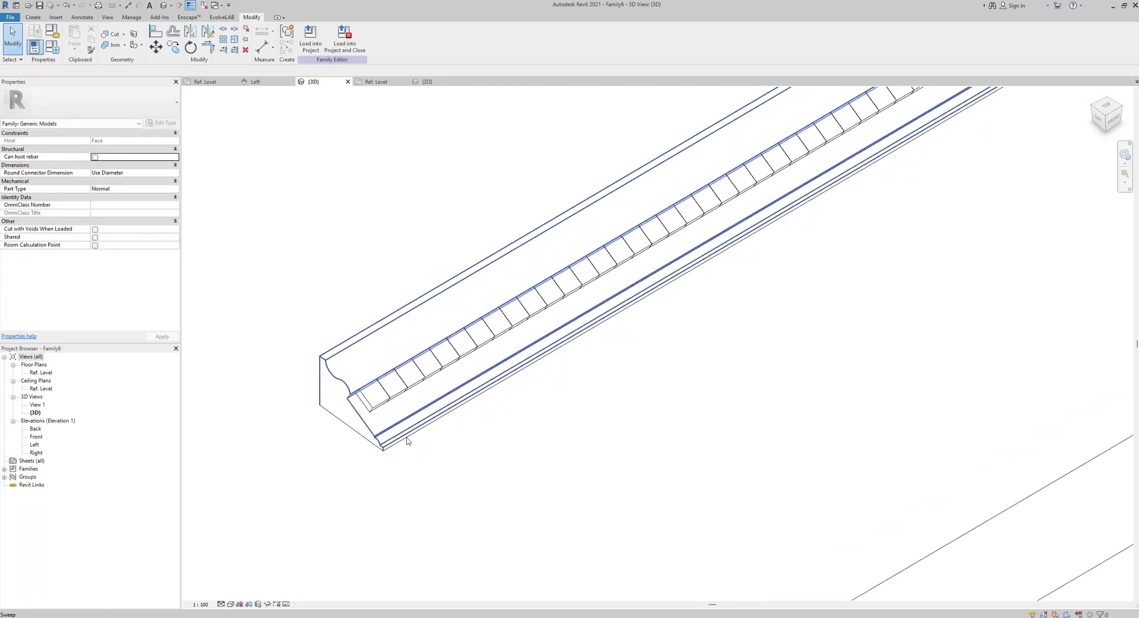
pyautogui.scroll(5, 387, 417)
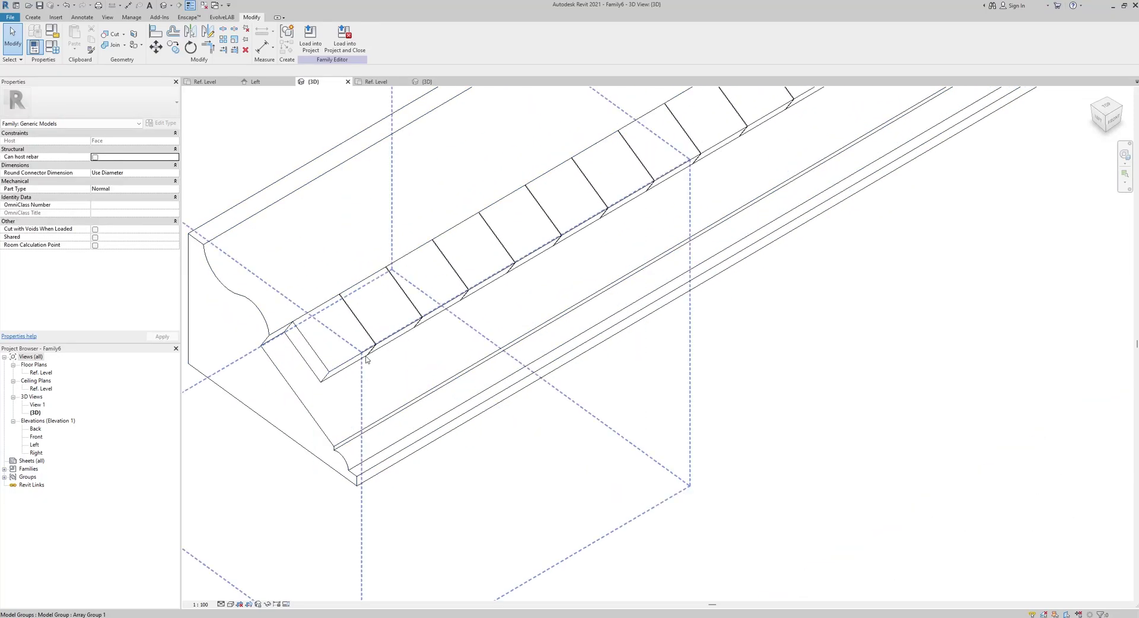
pyautogui.scroll(-3, 391, 361)
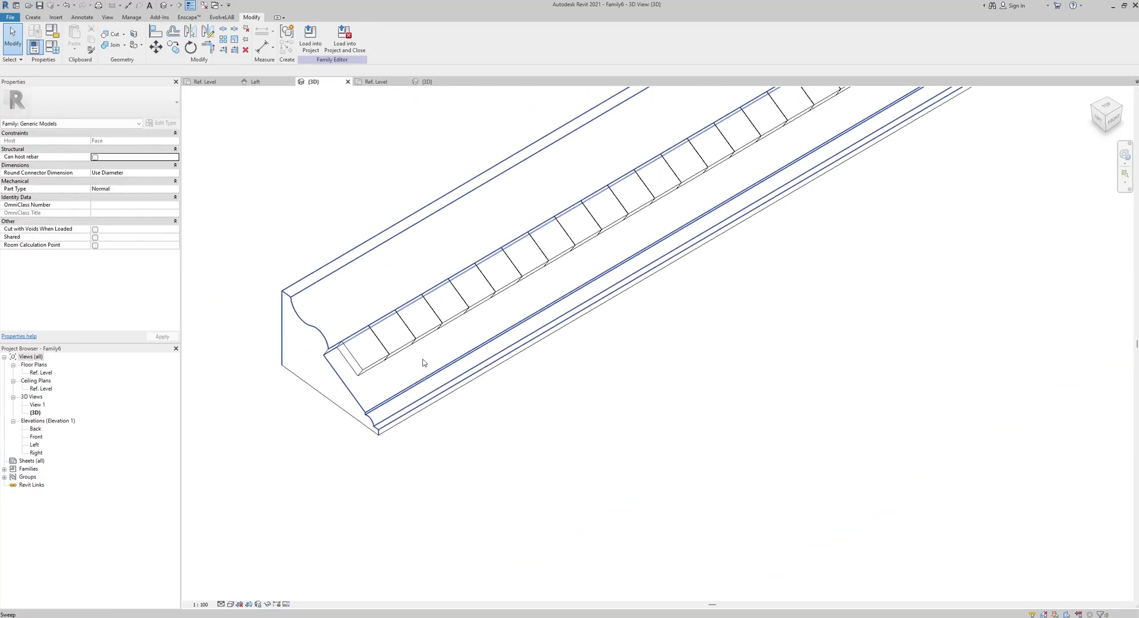
# Open the nested block family from the first array group and narrow its extrusion to 20 mm either side of the centre plane
pyautogui.click(386, 359)
pyautogui.doubleClick(387, 358)
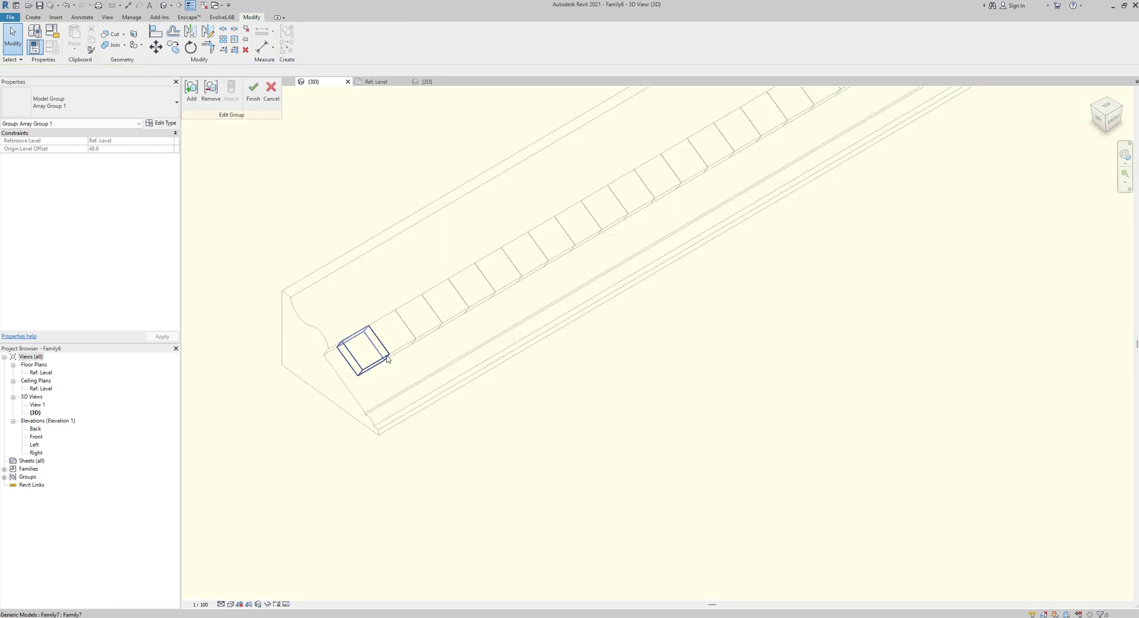
pyautogui.doubleClick(388, 359)
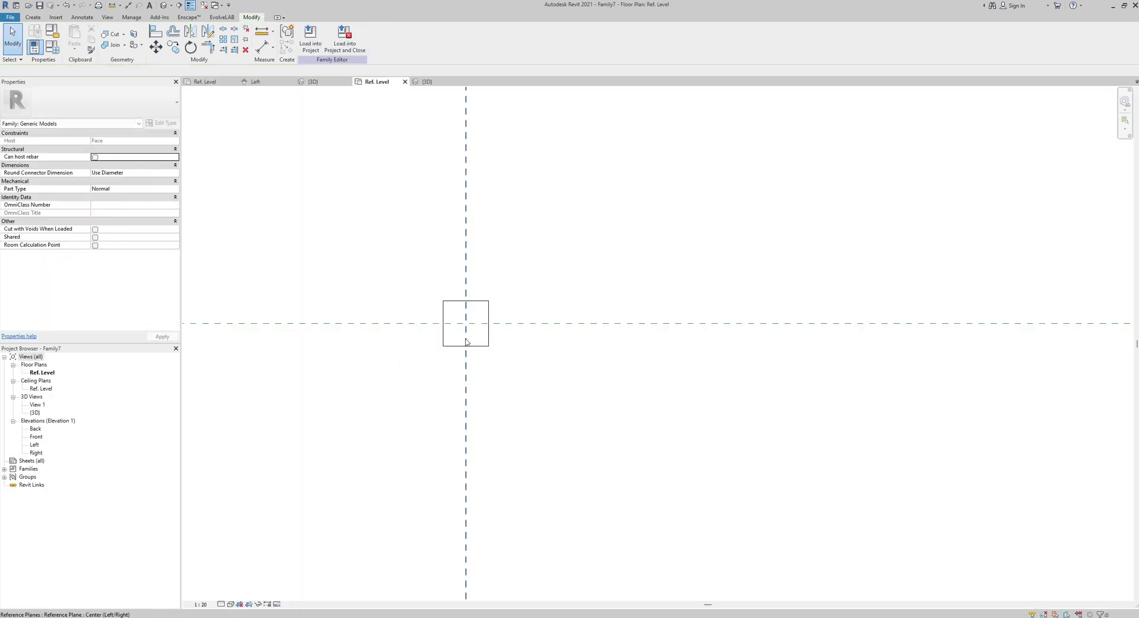
pyautogui.click(490, 336)
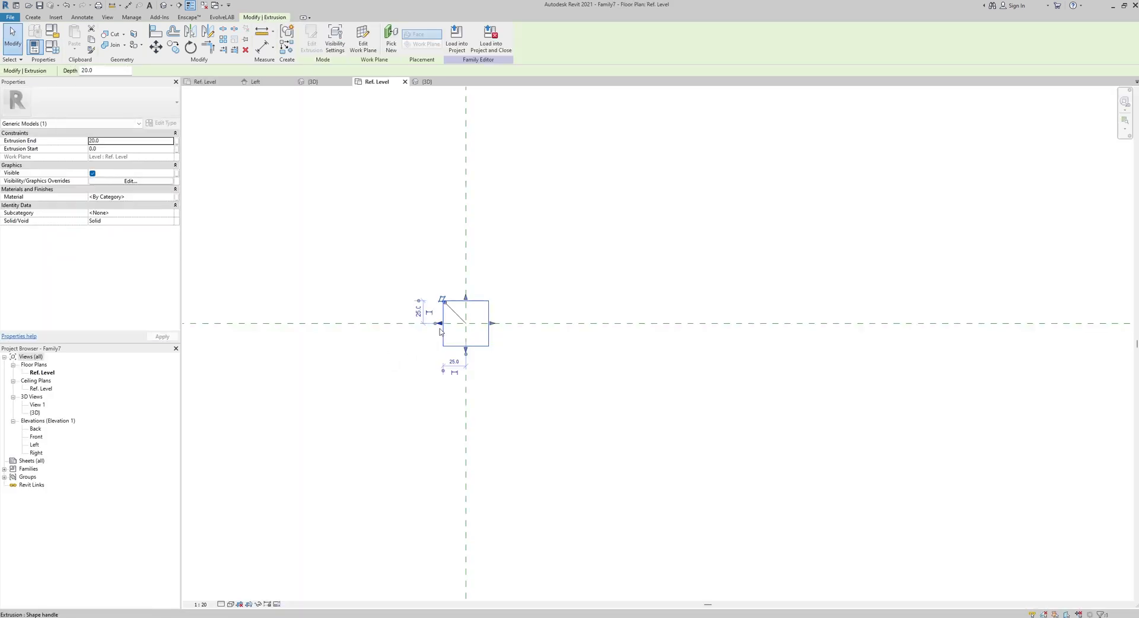
pyautogui.moveTo(441, 325); pyautogui.dragTo(484, 325)
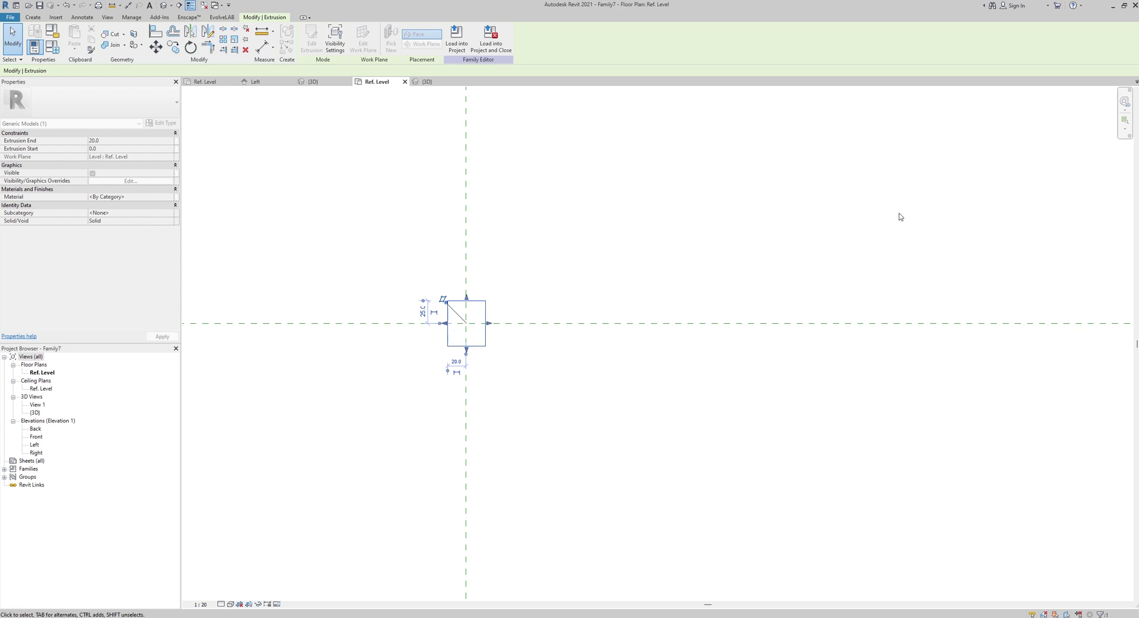
# Load the edited block family back into the cornice family and finish editing the array group
pyautogui.click(456, 42)
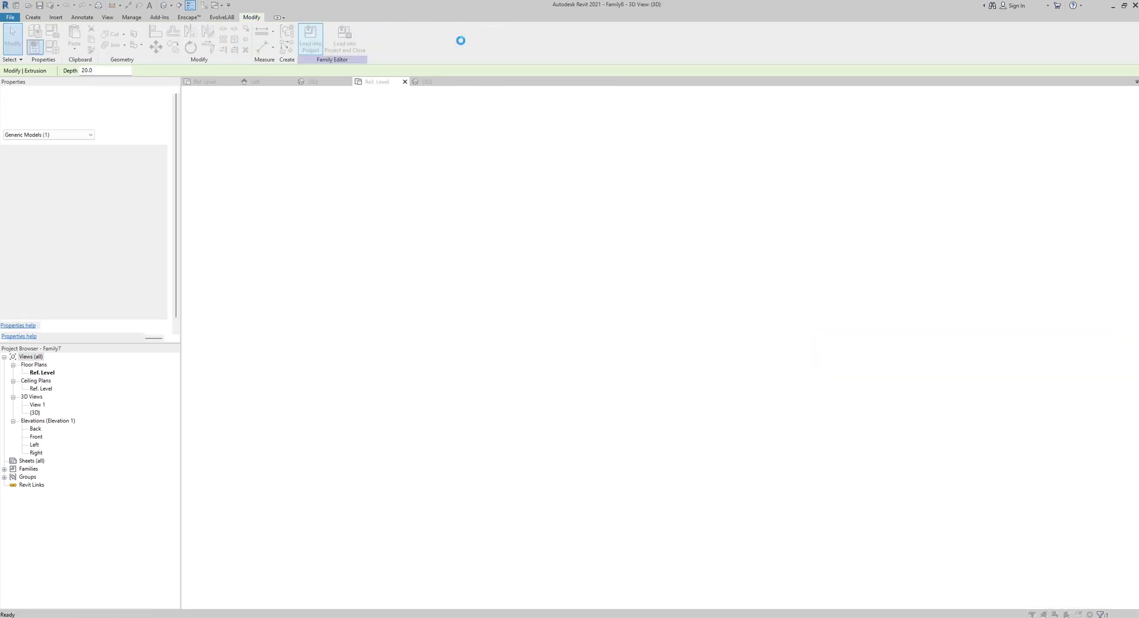
pyautogui.click(515, 307)
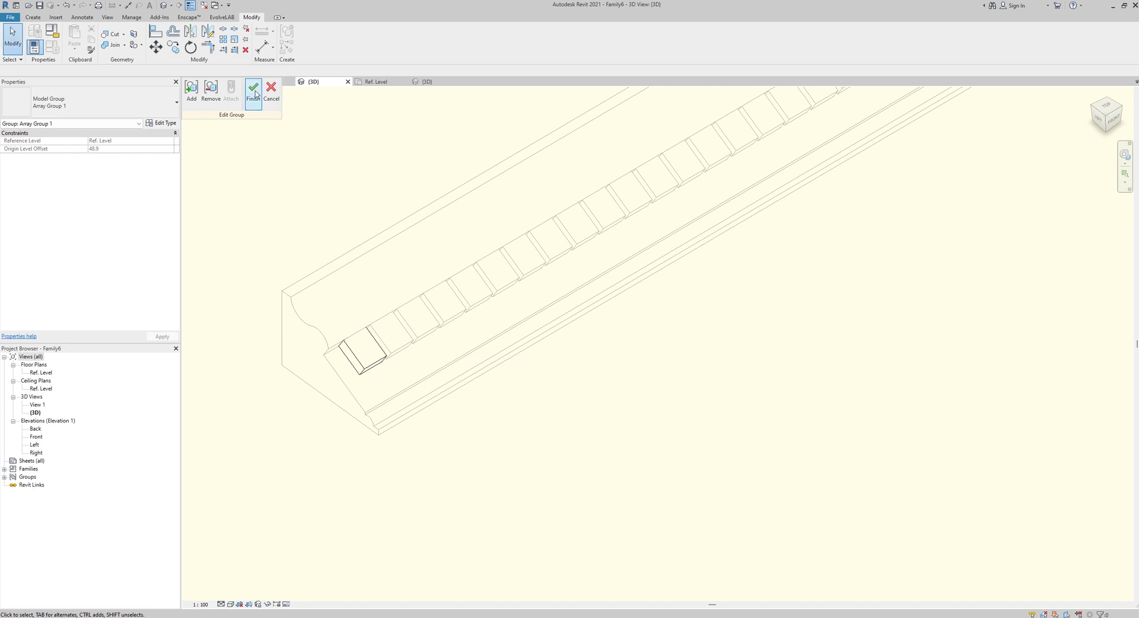
pyautogui.click(255, 94)
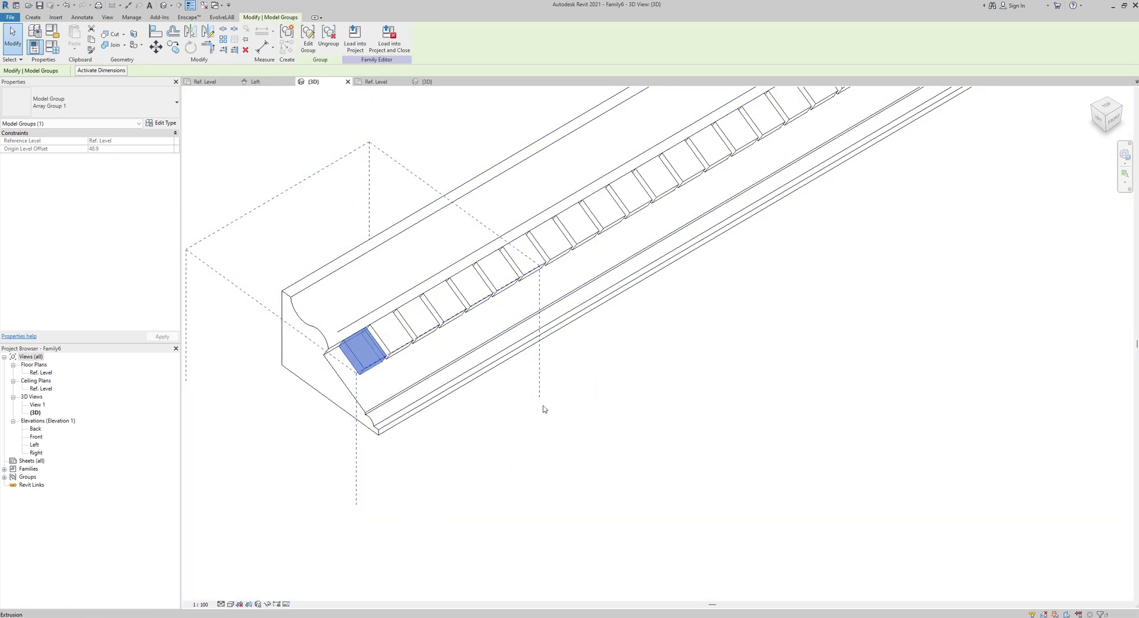
# Examine the gaps between the narrowed blocks and both ends of the cornice from several 3D angles
pyautogui.scroll(-2, 545, 418)
pyautogui.scroll(-3, 584, 439)
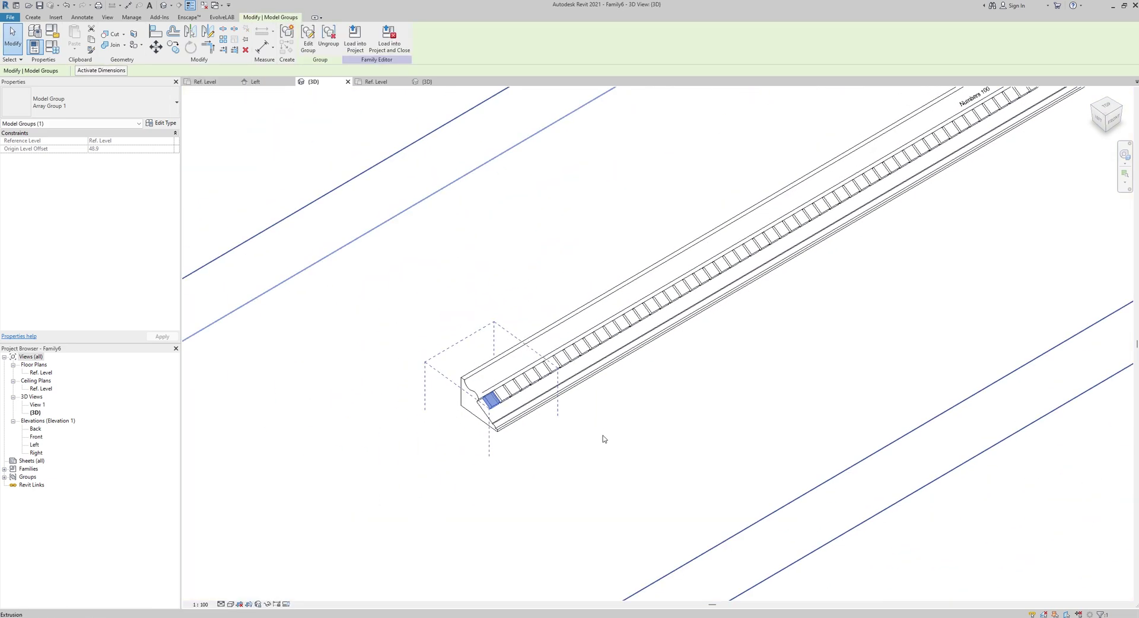
pyautogui.click(613, 437)
pyautogui.scroll(-4, 614, 435)
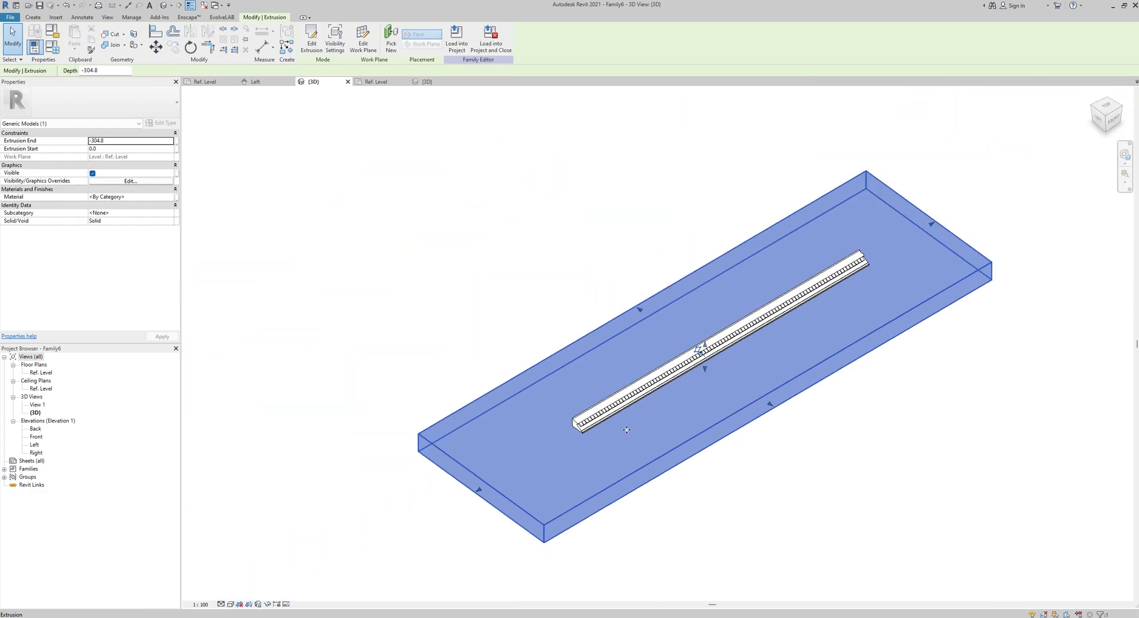
pyautogui.keyDown('shift'); pyautogui.moveTo(618, 433); pyautogui.dragTo(593, 475, button='middle'); pyautogui.keyUp('shift')
pyautogui.scroll(6, 871, 365)
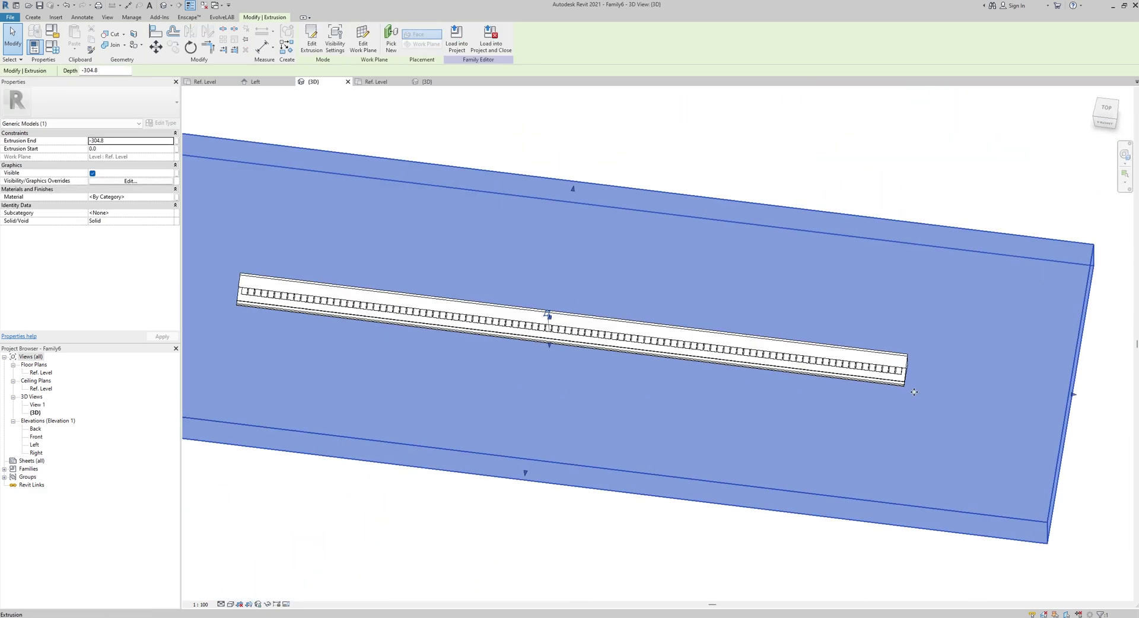
pyautogui.keyDown('shift'); pyautogui.moveTo(871, 365); pyautogui.dragTo(987, 277, button='middle'); pyautogui.keyUp('shift')
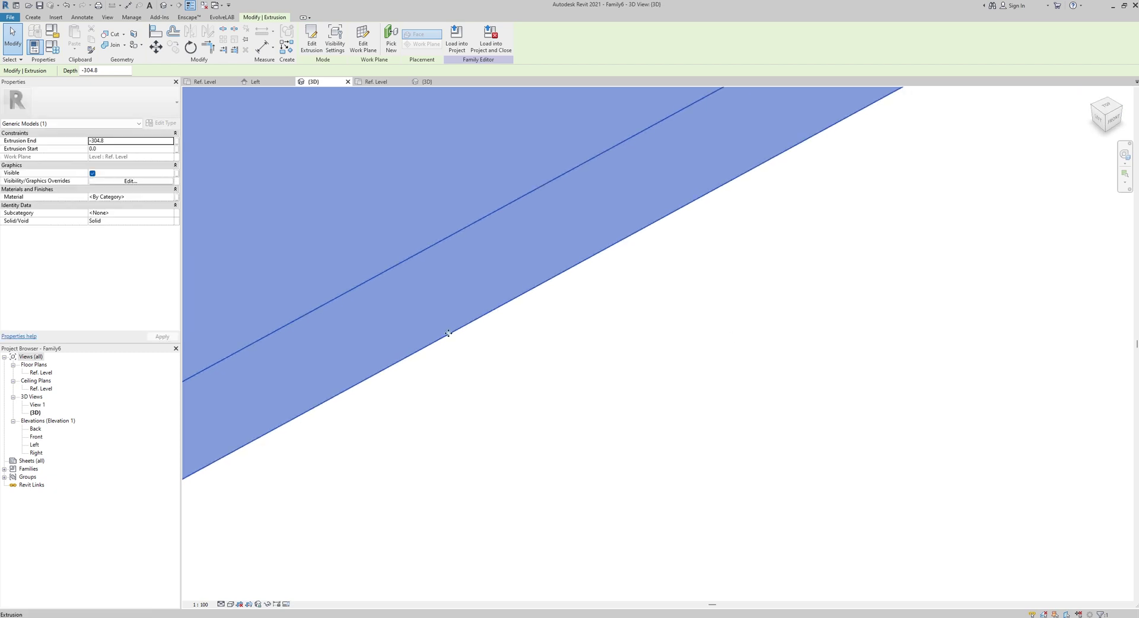
pyautogui.scroll(-5, 279, 295)
pyautogui.scroll(-2, 196, 360)
pyautogui.scroll(8, 350, 404)
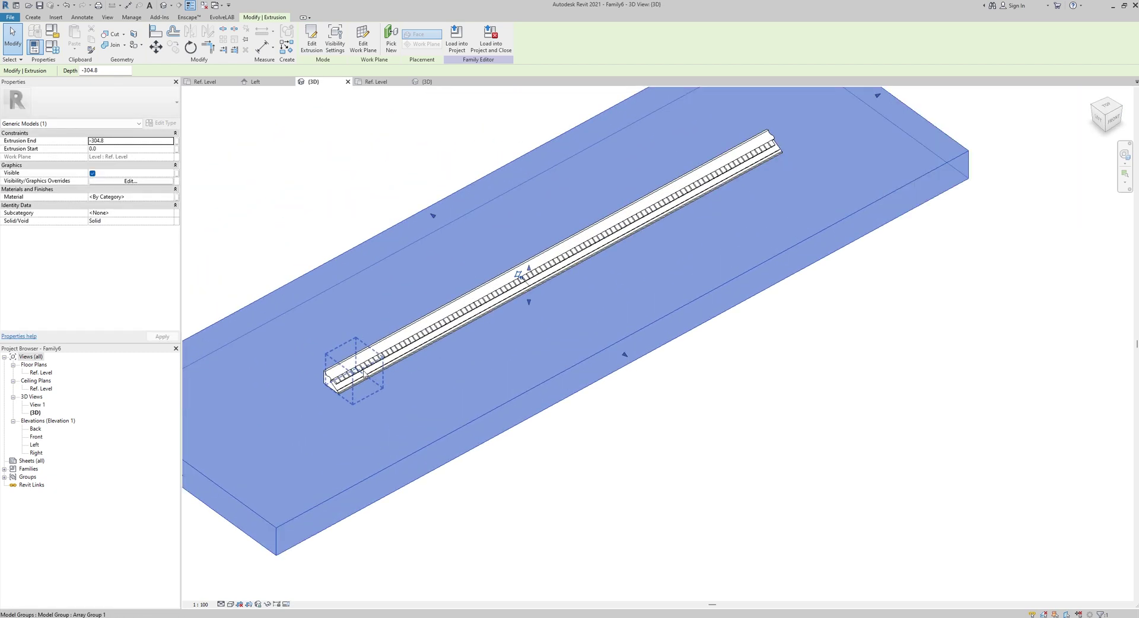
pyautogui.scroll(-7, 357, 414)
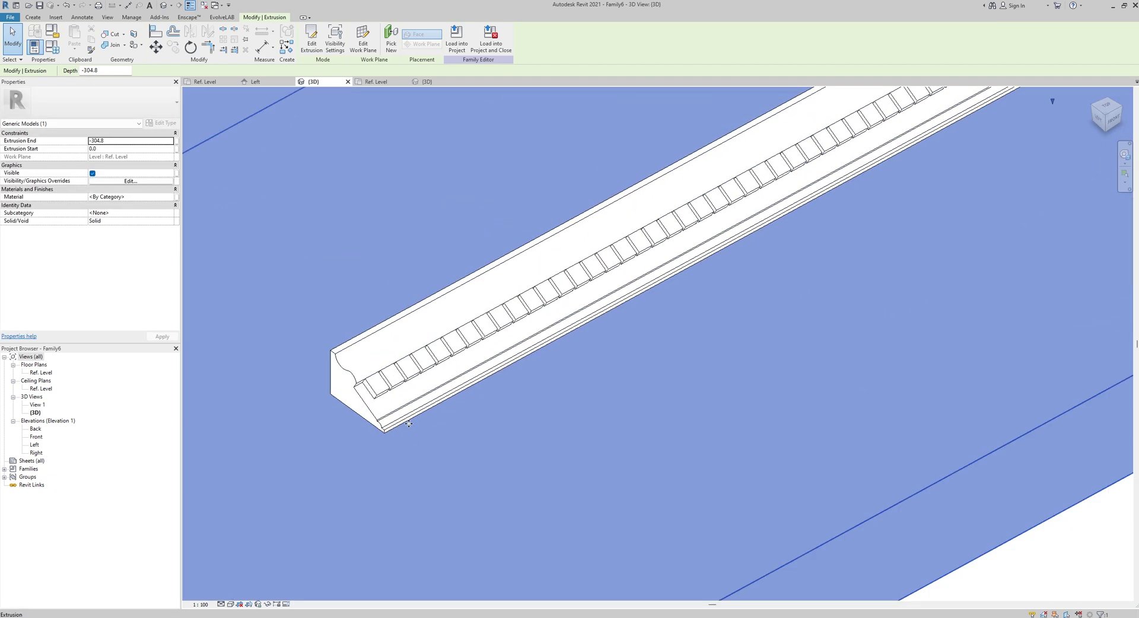
pyautogui.scroll(-3, 450, 420)
pyautogui.keyDown('shift'); pyautogui.moveTo(689, 280); pyautogui.dragTo(427, 184, button='middle'); pyautogui.keyUp('shift')
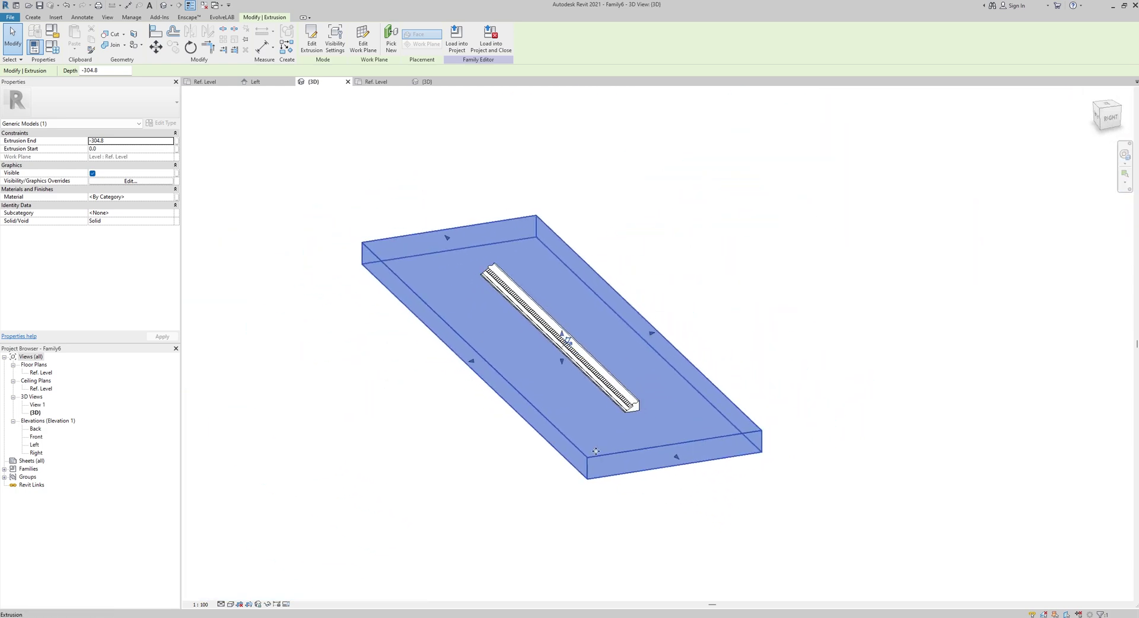
# Examine the full arrayed cornice on its host extrusion from several 3D angles, including from above
pyautogui.scroll(6, 618, 417)
pyautogui.scroll(-6, 618, 417)
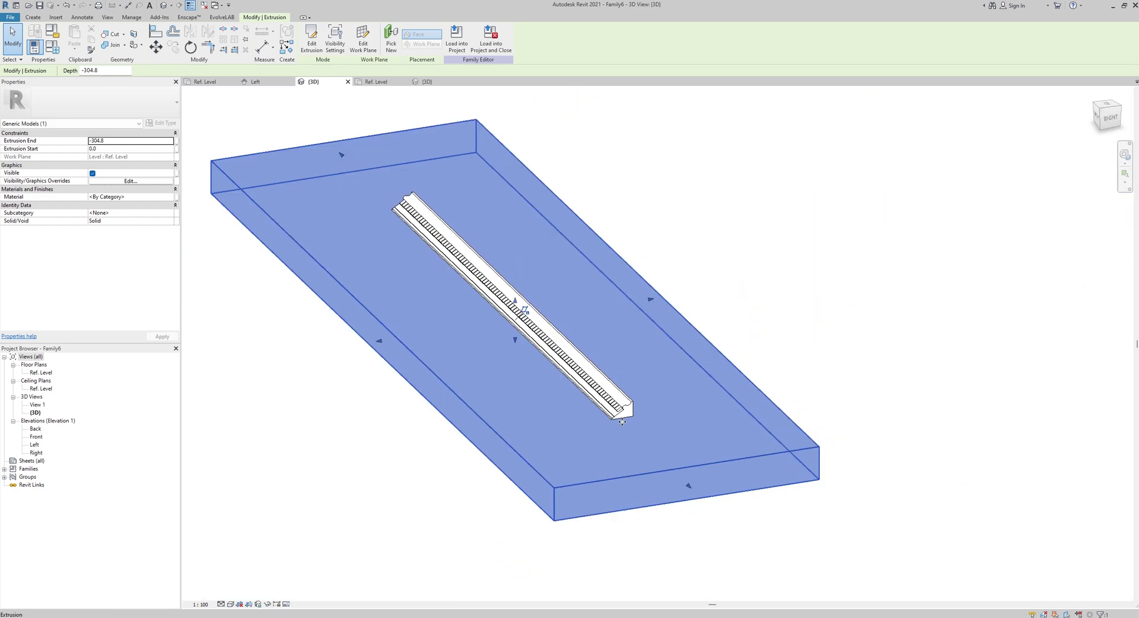
pyautogui.keyDown('shift'); pyautogui.moveTo(618, 417); pyautogui.dragTo(812, 577, button='middle'); pyautogui.keyUp('shift')
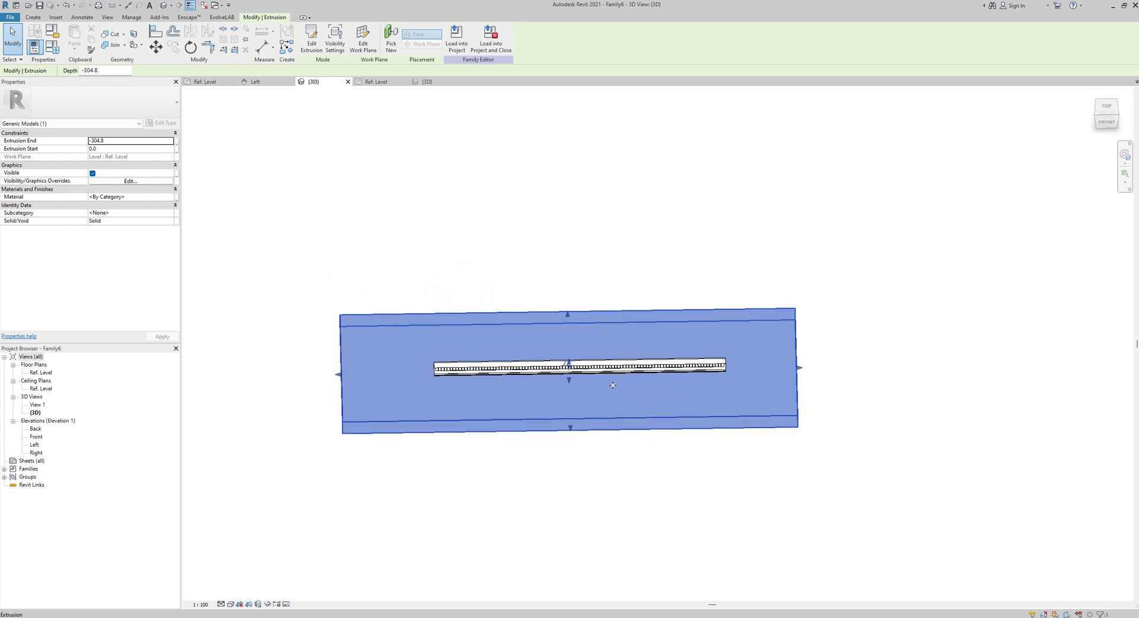
pyautogui.keyDown('shift'); pyautogui.moveTo(613, 385); pyautogui.dragTo(605, 498, button='middle'); pyautogui.keyUp('shift')
pyautogui.press('alt')
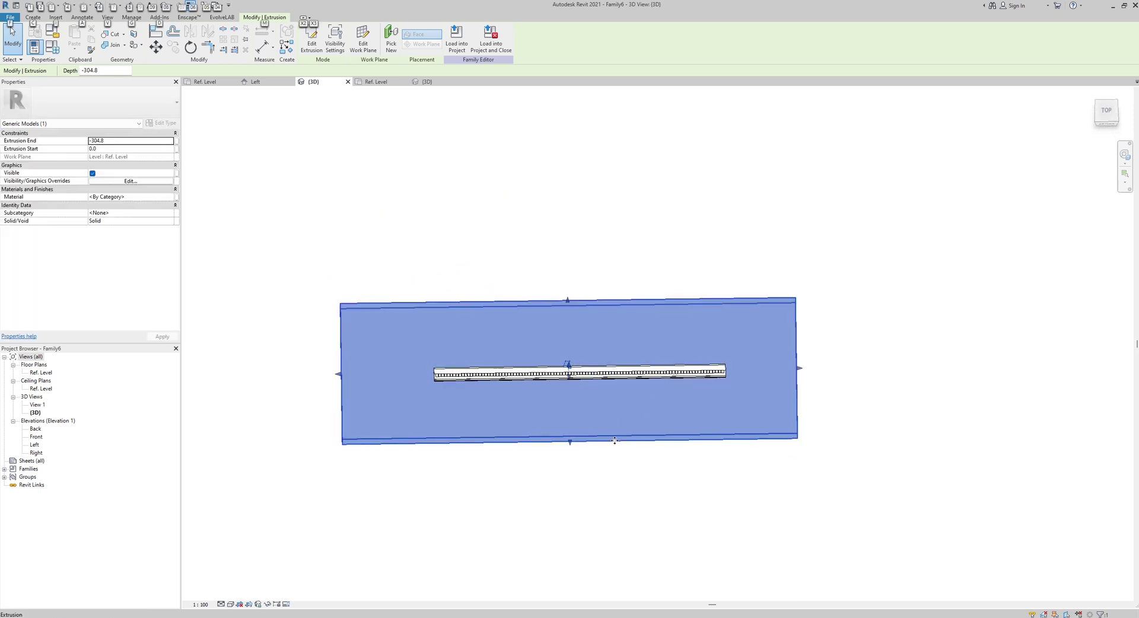
pyautogui.click(273, 136)
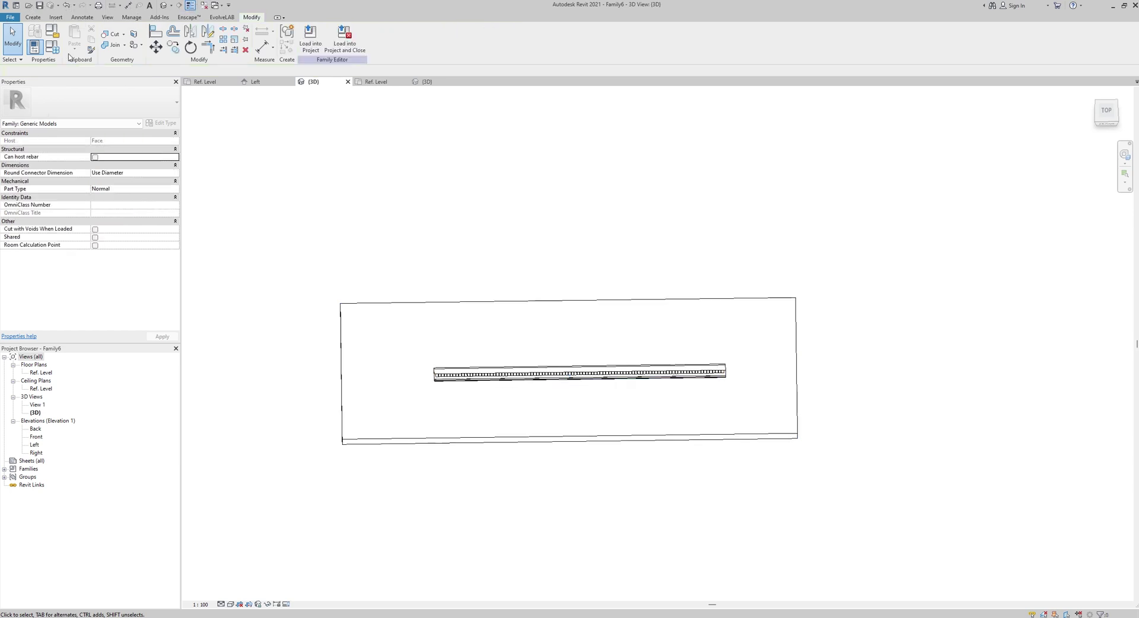
# Create a new project from the Metric-Architectural Template
pyautogui.click(10, 17)
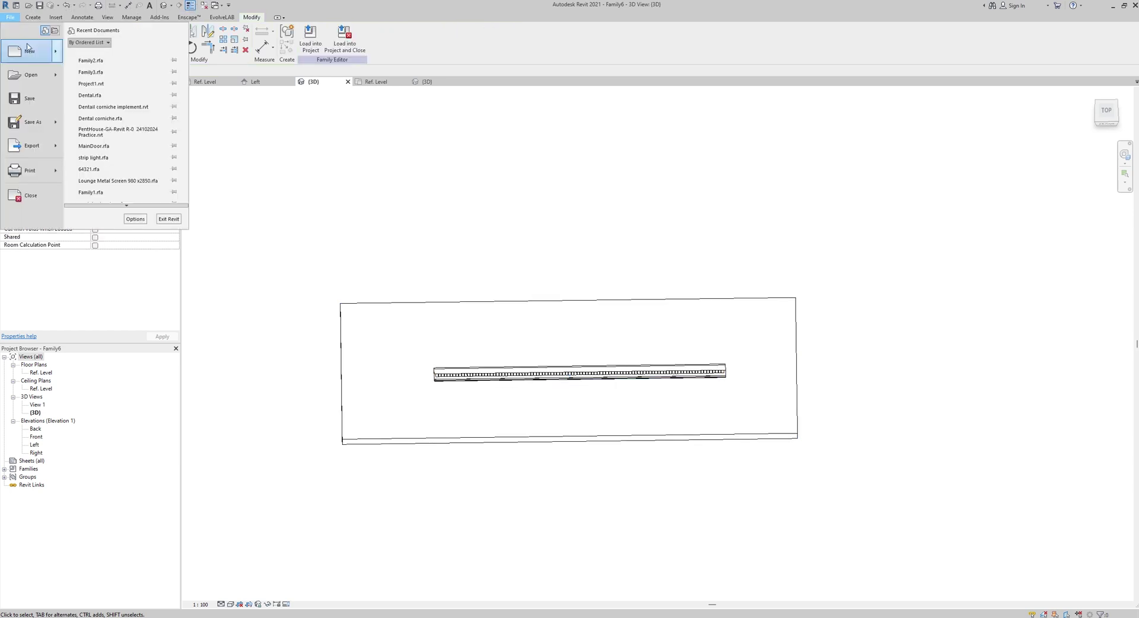
pyautogui.moveTo(31, 55)
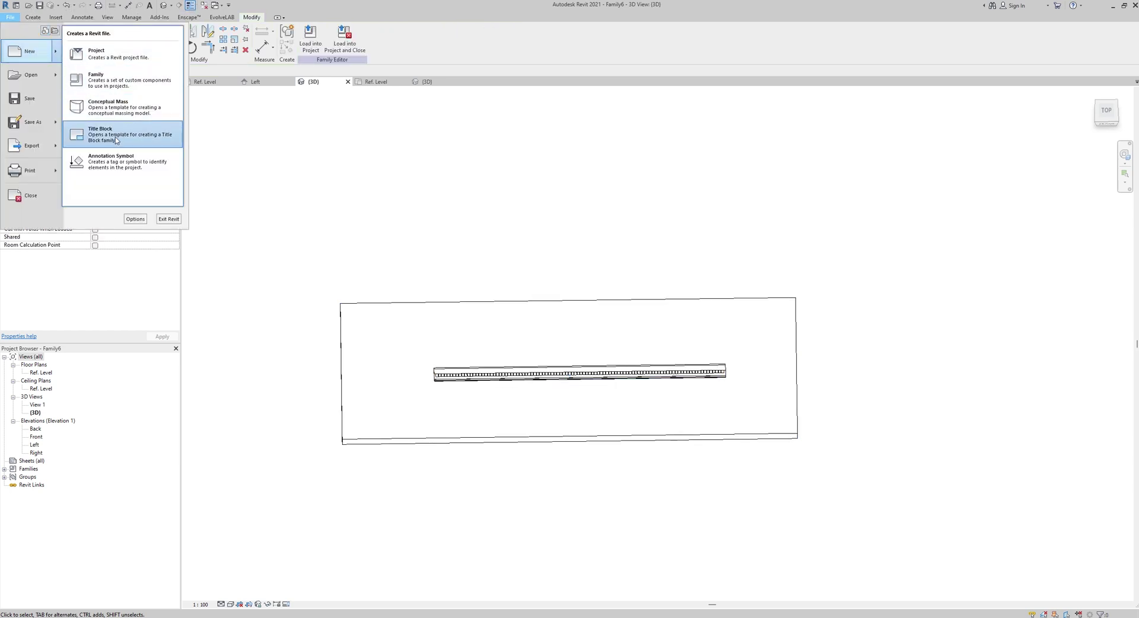
pyautogui.click(113, 59)
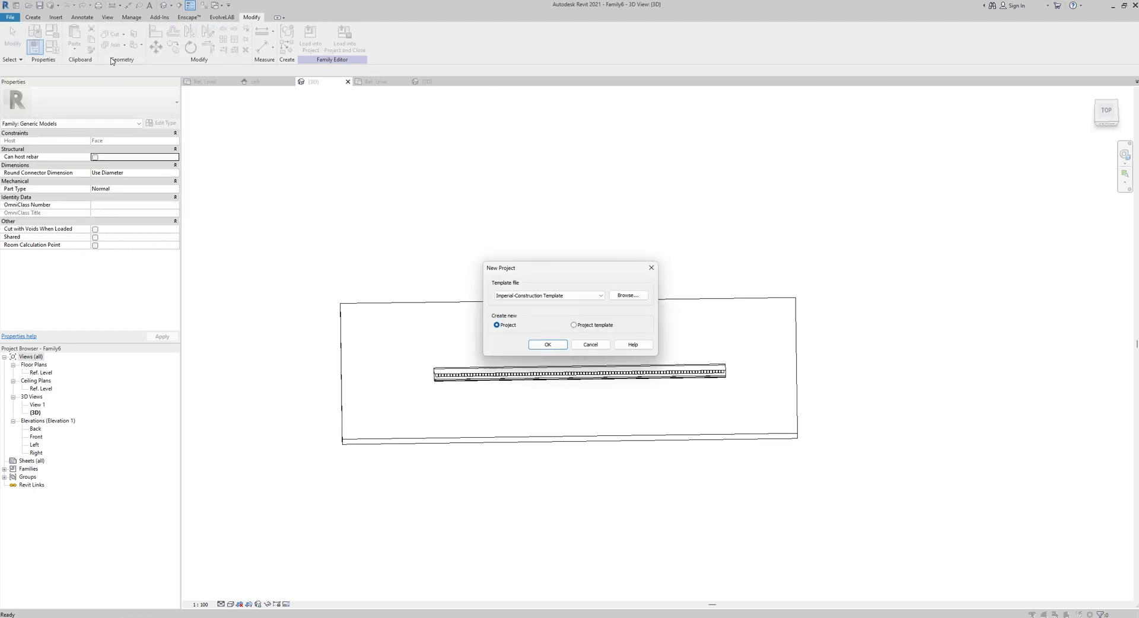
pyautogui.click(601, 298)
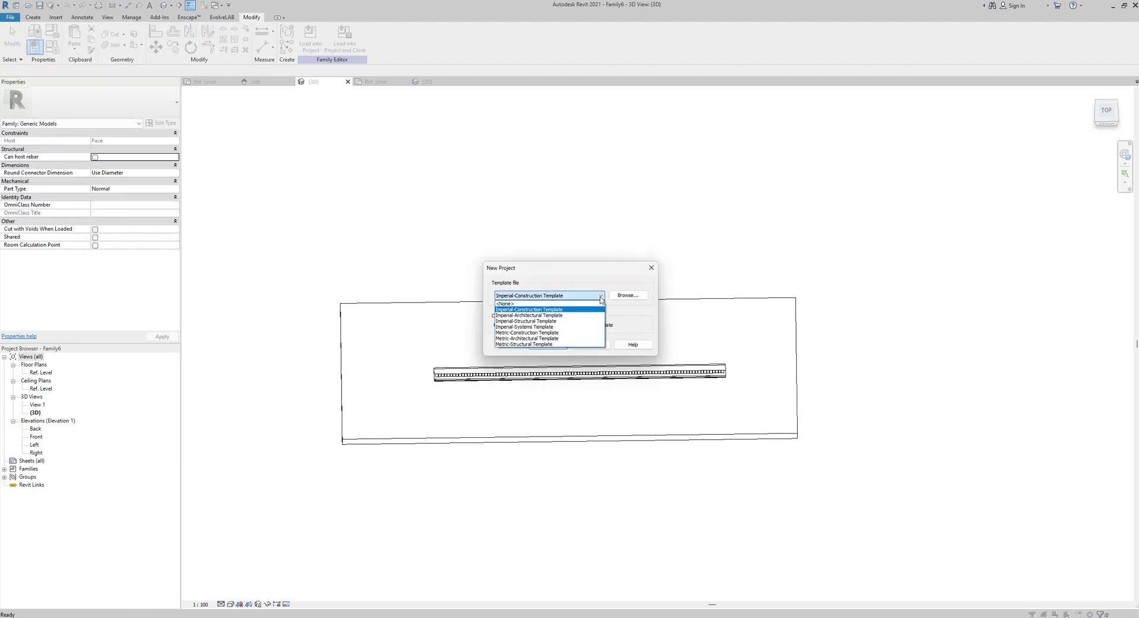
pyautogui.click(555, 339)
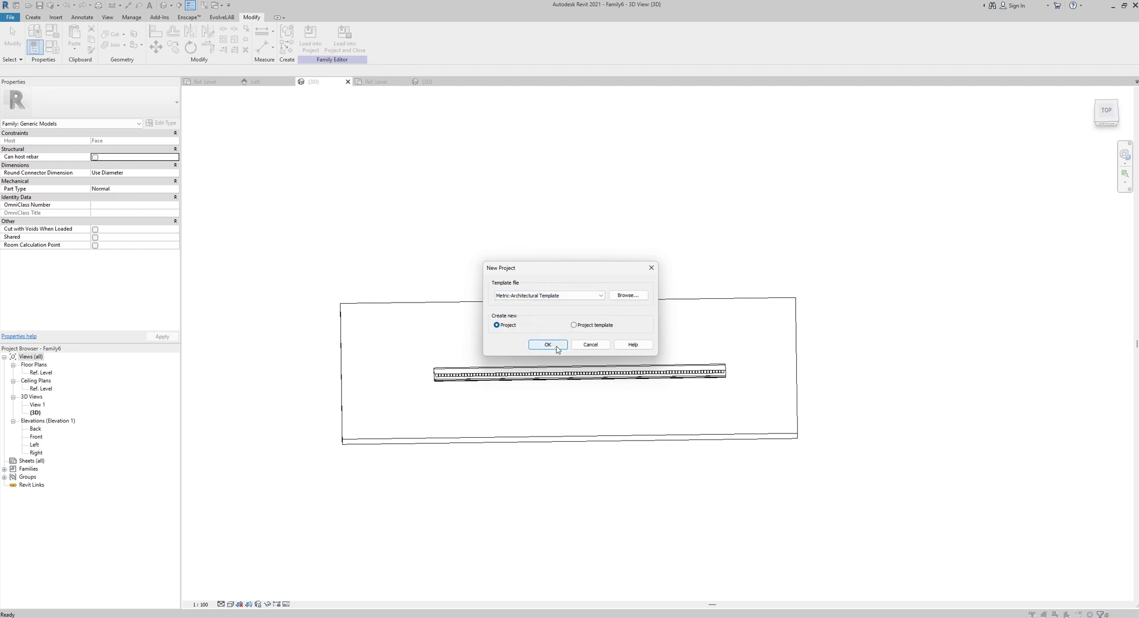
pyautogui.click(548, 345)
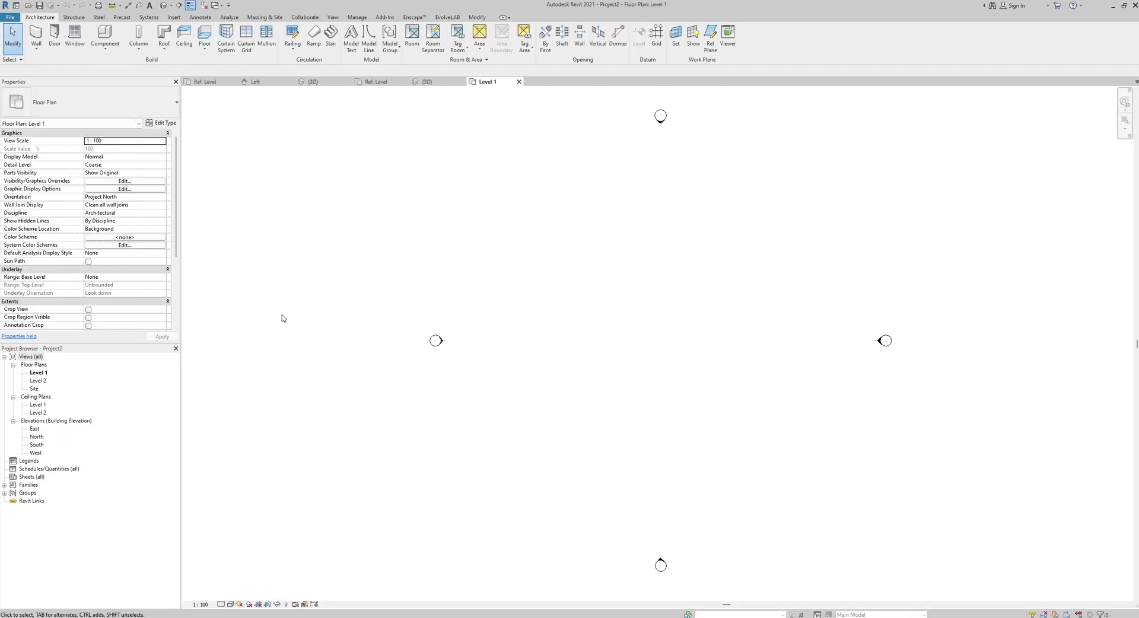
# Draw two Generic - 200mm structural walls in an L on Level 1, about 15600 mm horizontally and 10000 mm downward
pyautogui.click(36, 47)
pyautogui.click(54, 83)
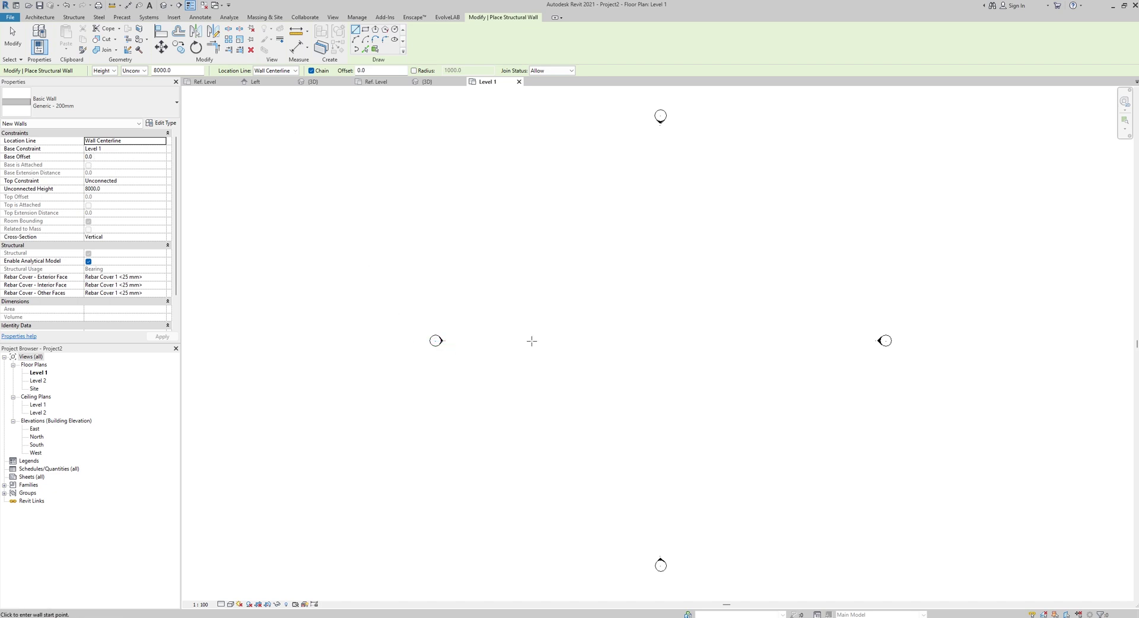
pyautogui.click(537, 310)
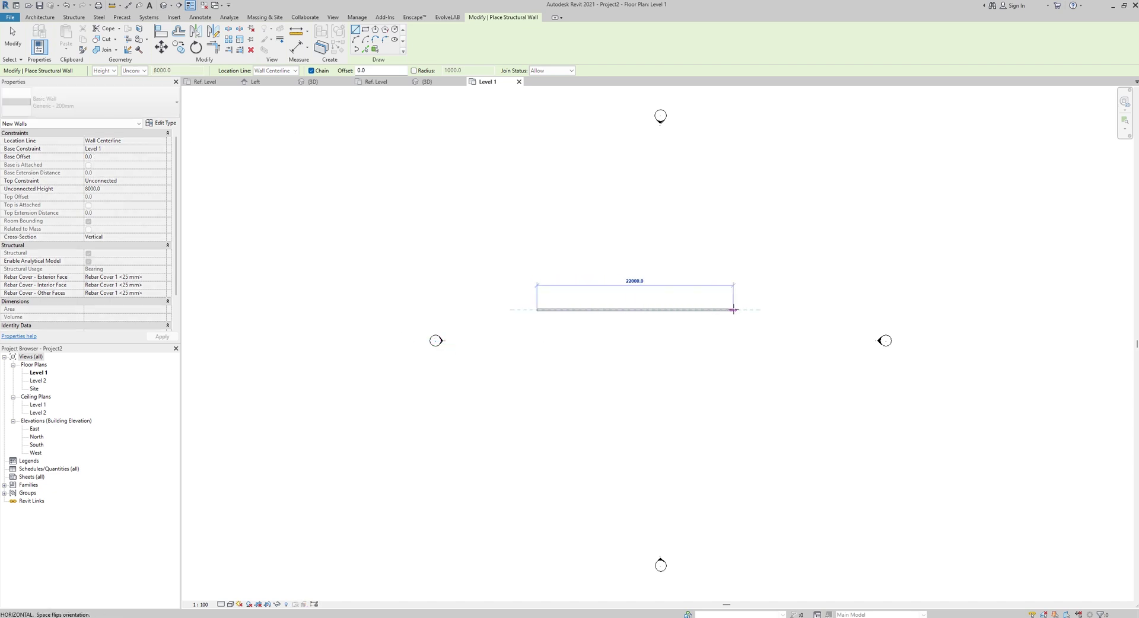
pyautogui.click(676, 310)
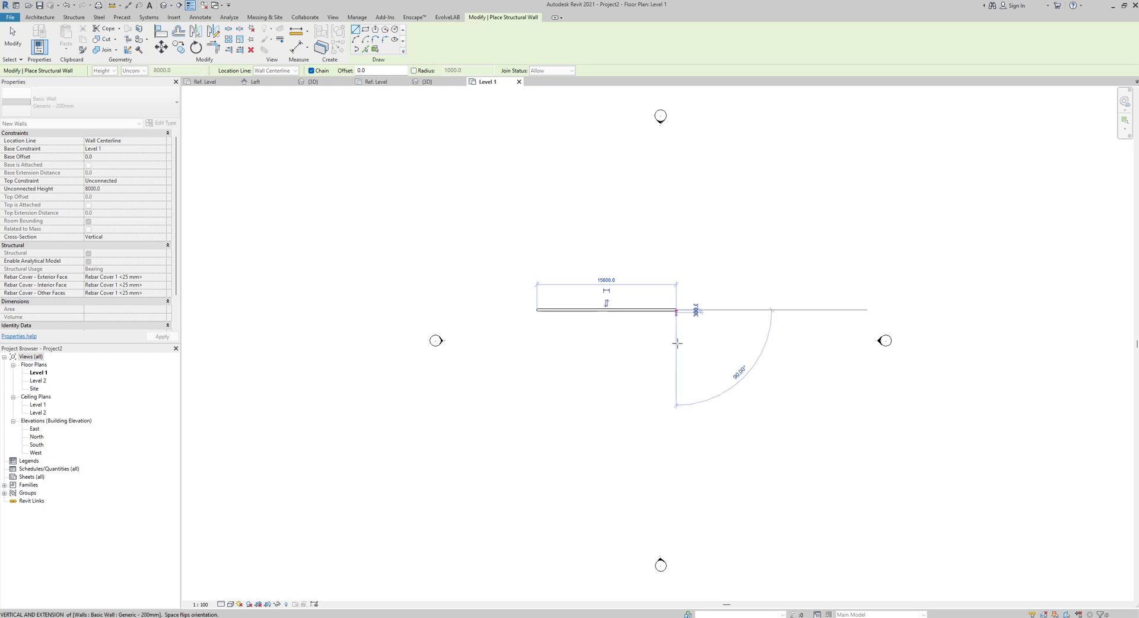
pyautogui.click(676, 398)
pyautogui.press('Escape')
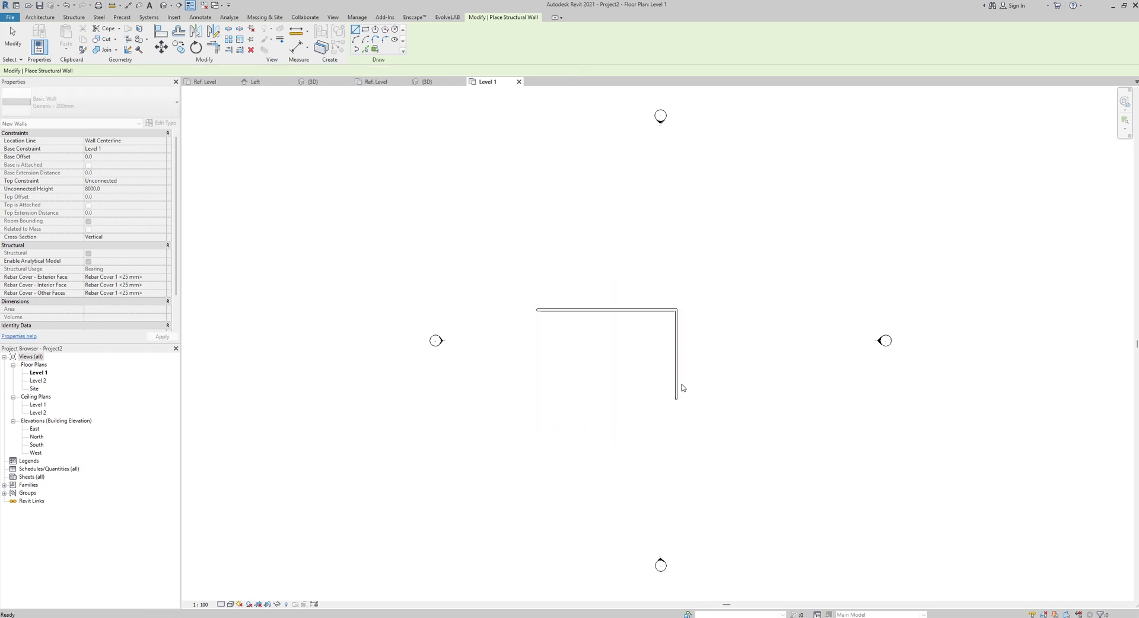
pyautogui.press('Escape')
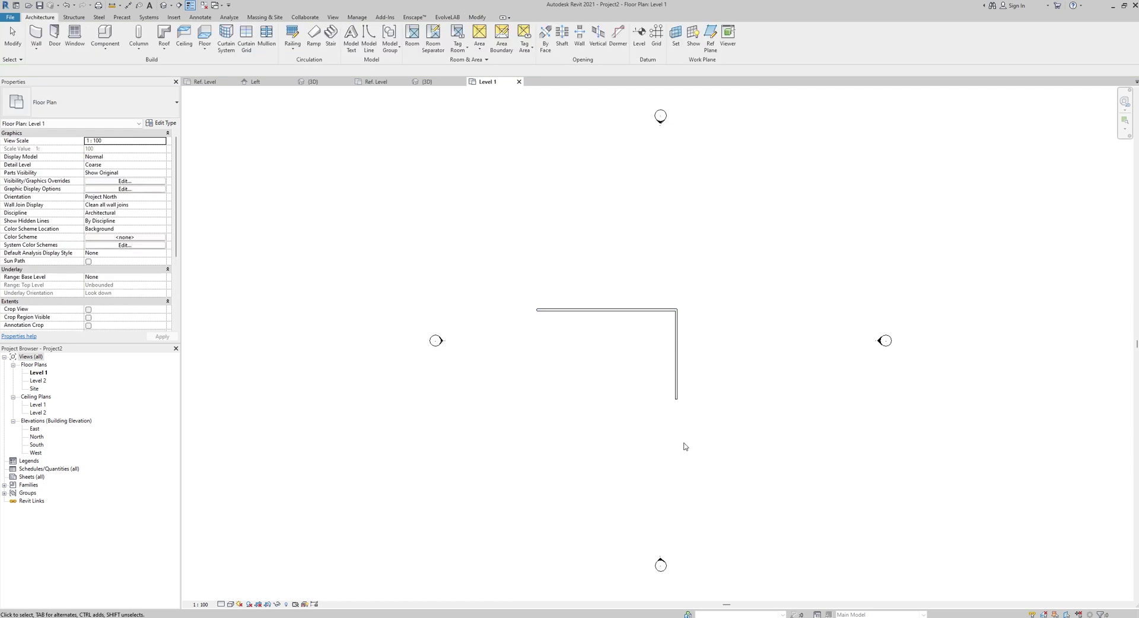
# Sketch a rectangular Plain compound ceiling spanning from the horizontal wall's outer free end to the vertical wall's outer lower end
pyautogui.click(184, 37)
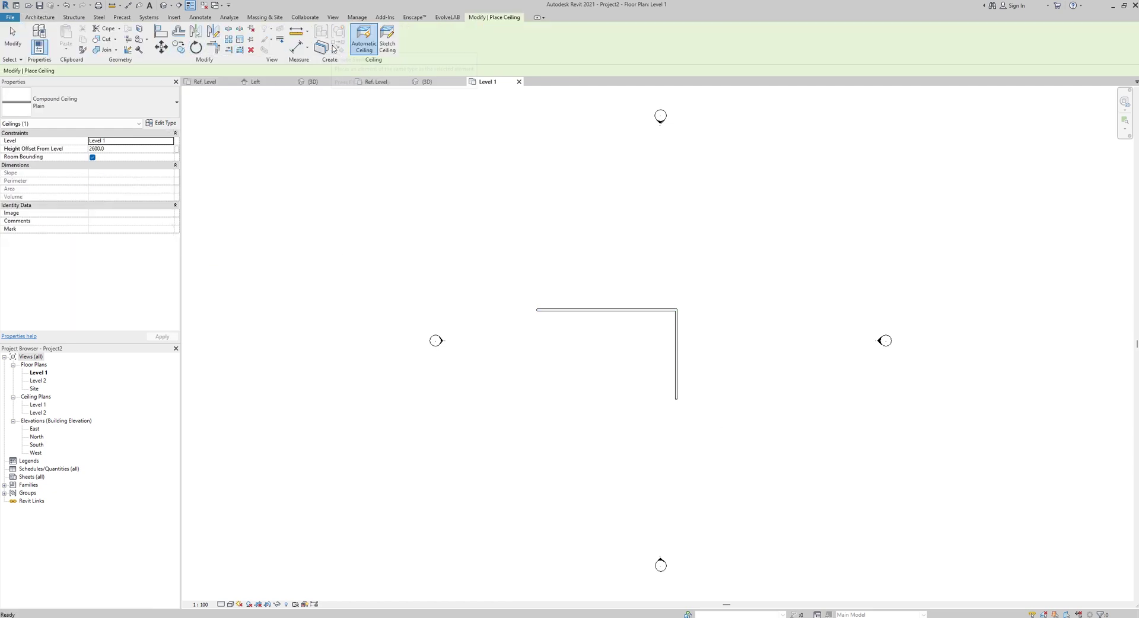
pyautogui.click(386, 45)
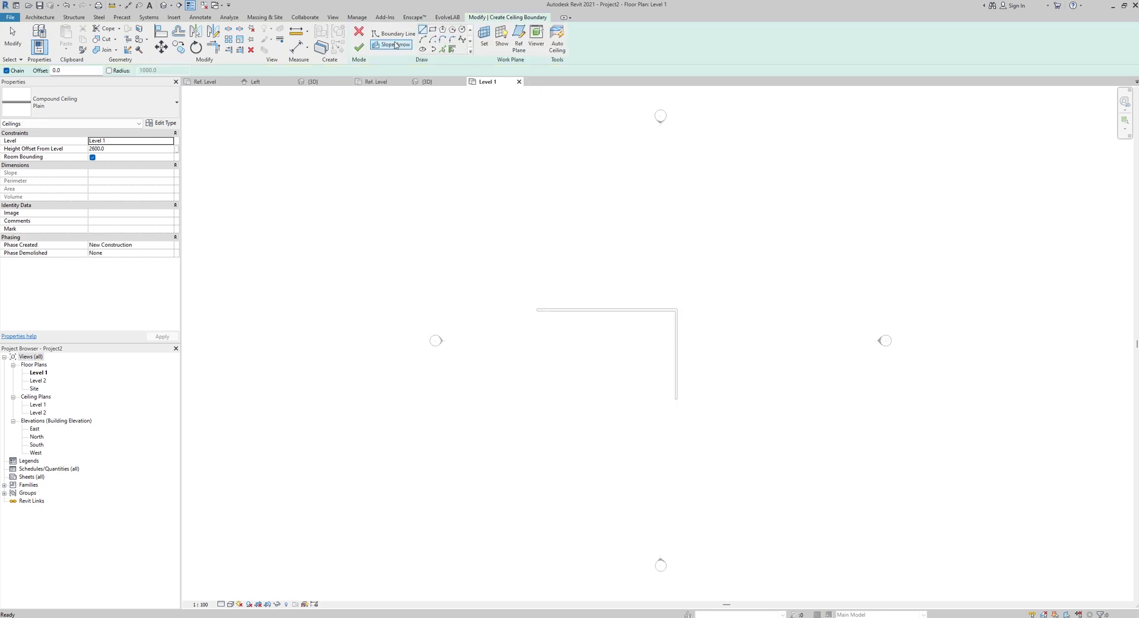
pyautogui.click(433, 30)
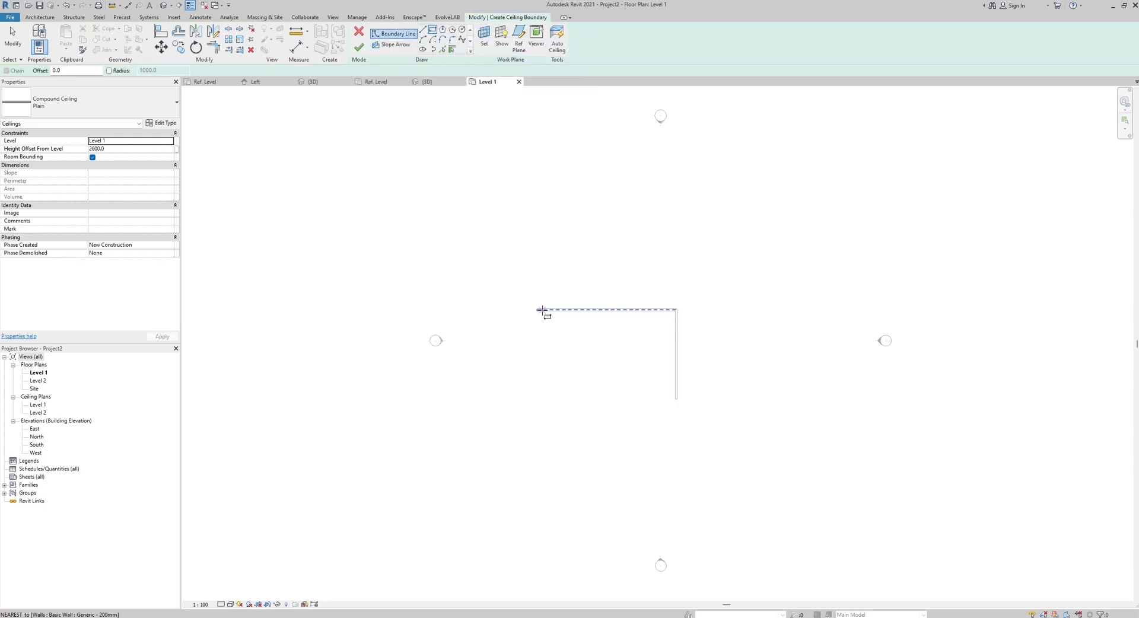
pyautogui.scroll(4, 542, 308)
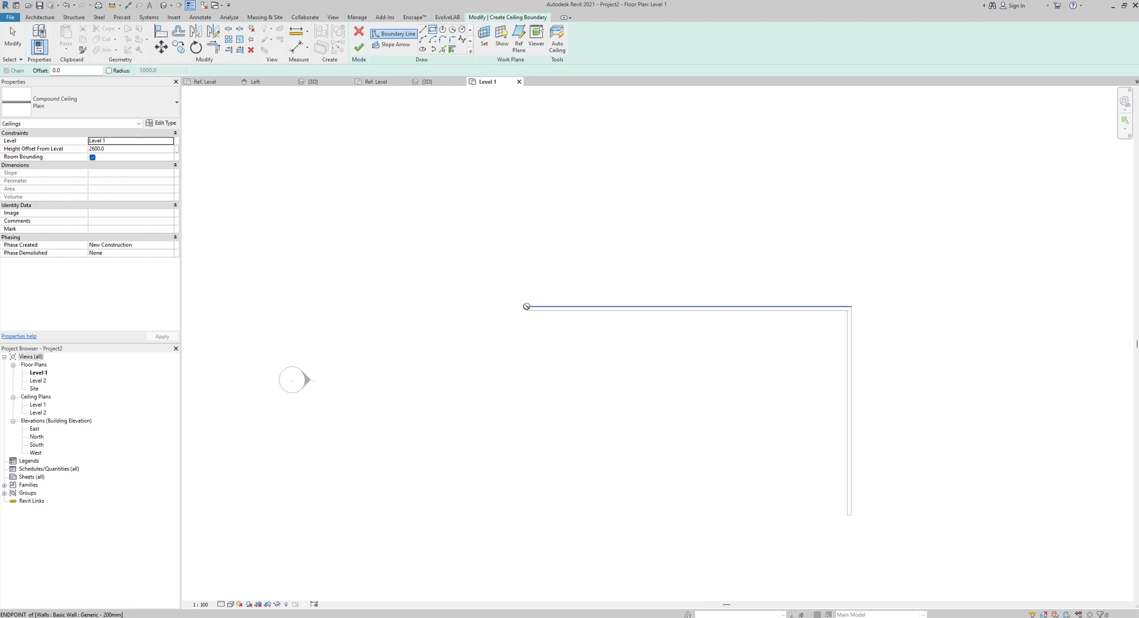
pyautogui.click(526, 306)
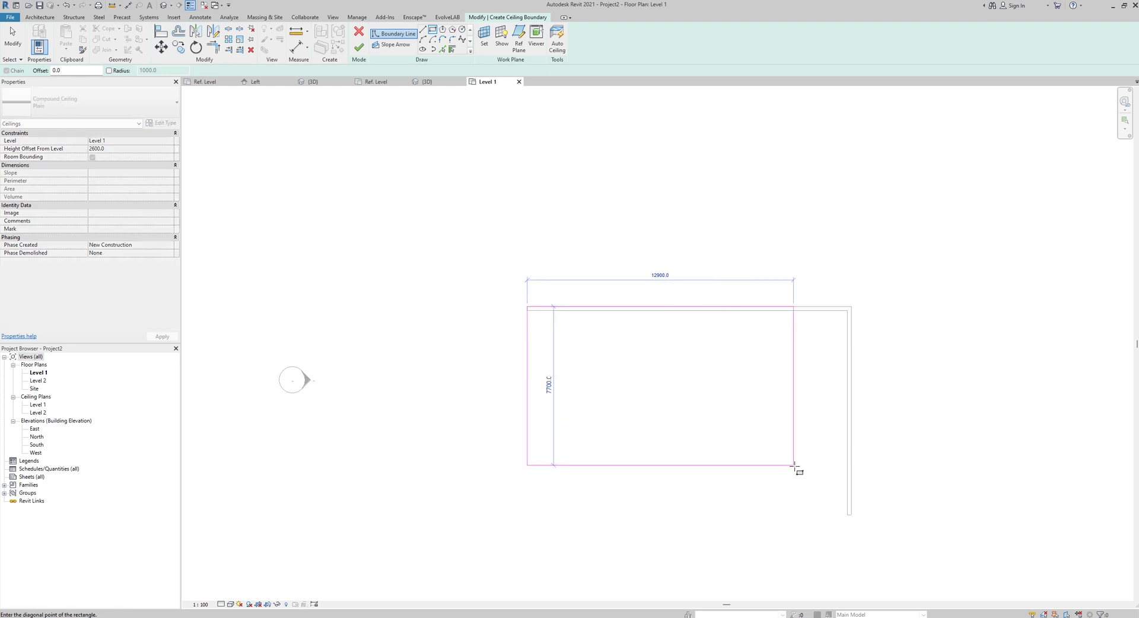
pyautogui.click(852, 514)
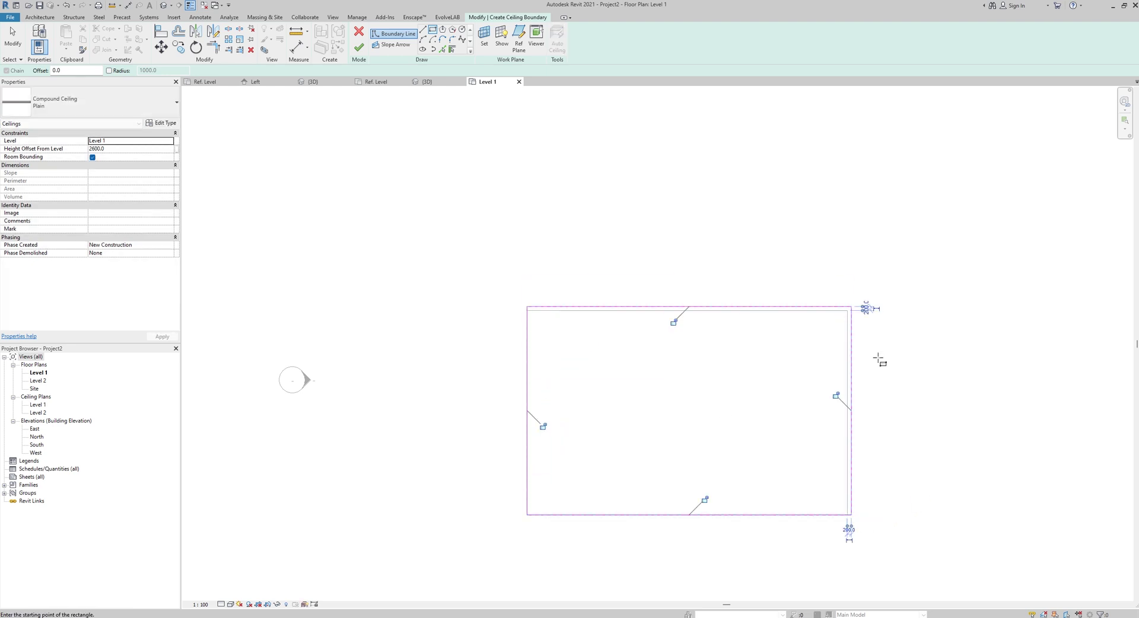
pyautogui.click(359, 49)
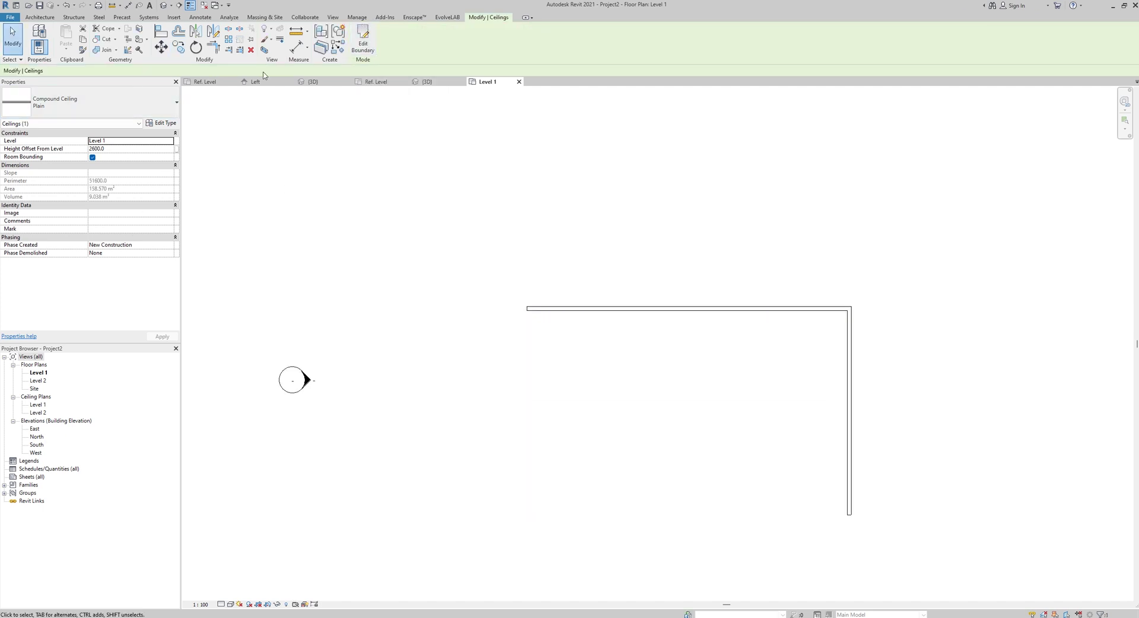
# In the front-facing 3D view, move the ceiling to Level 2 with a height offset of 0
pyautogui.click(164, 5)
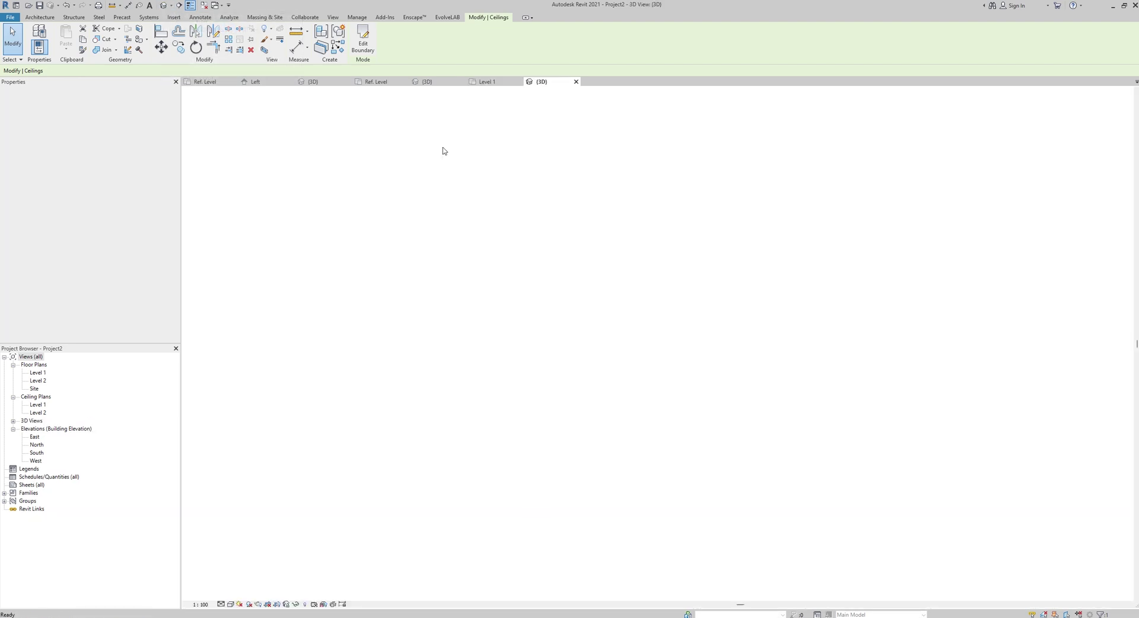
pyautogui.click(1084, 133)
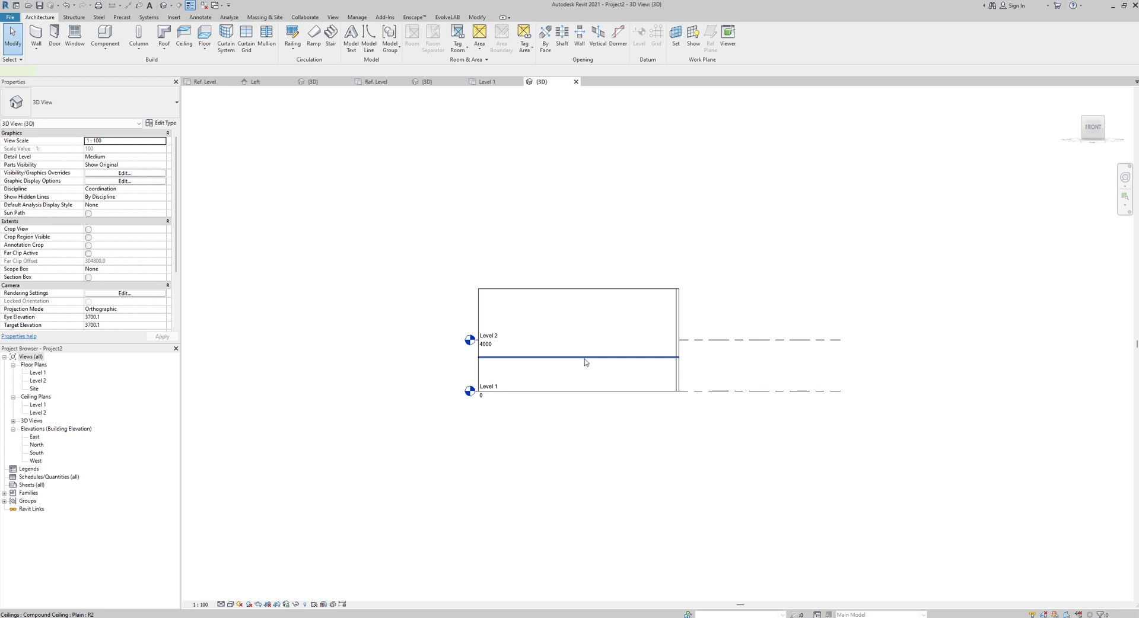
pyautogui.click(585, 359)
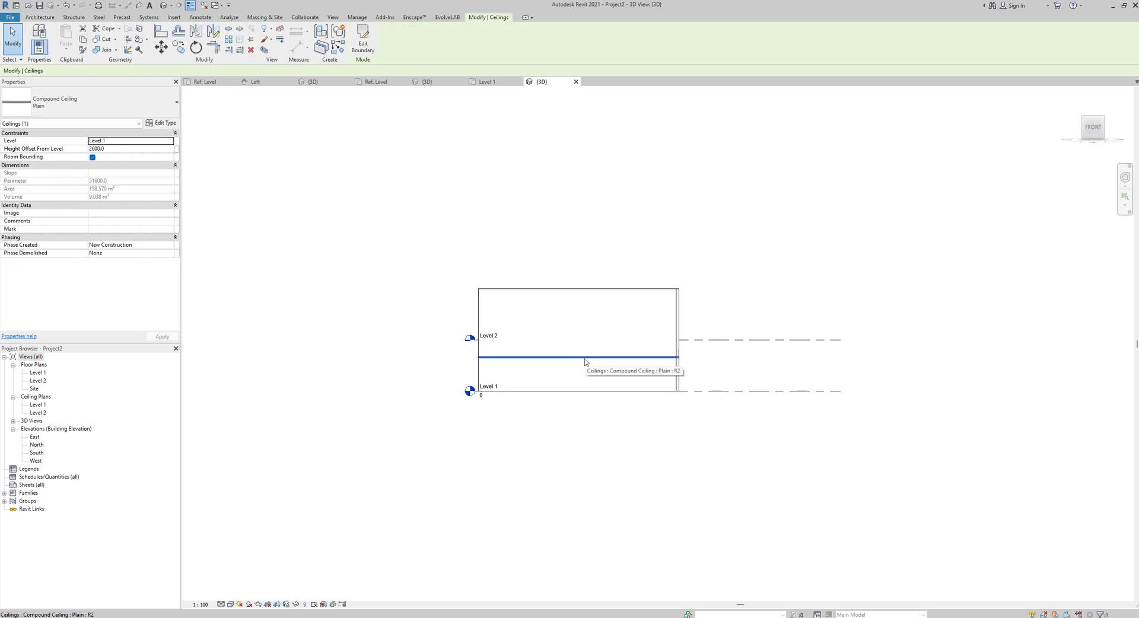
pyautogui.click(111, 142)
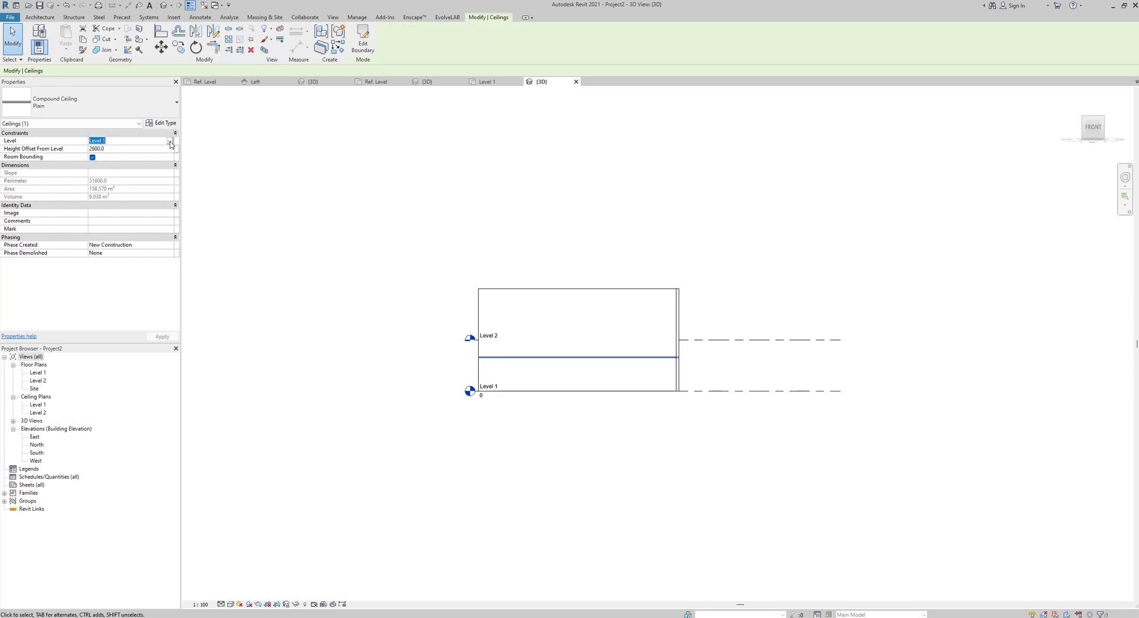
pyautogui.click(170, 143)
pyautogui.click(100, 157)
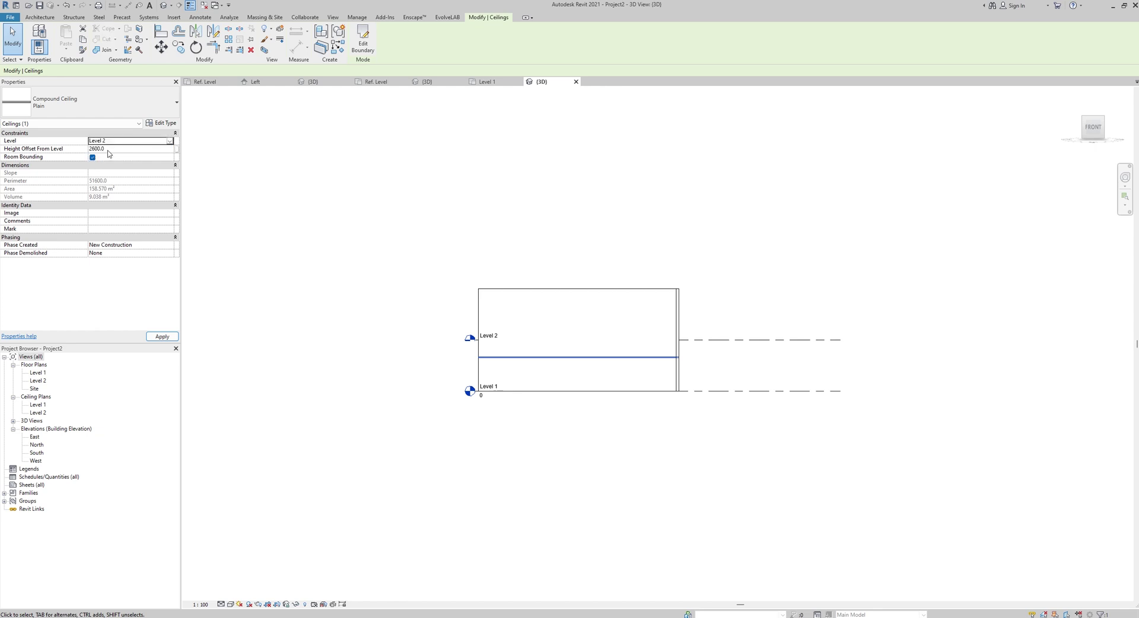
pyautogui.click(109, 149)
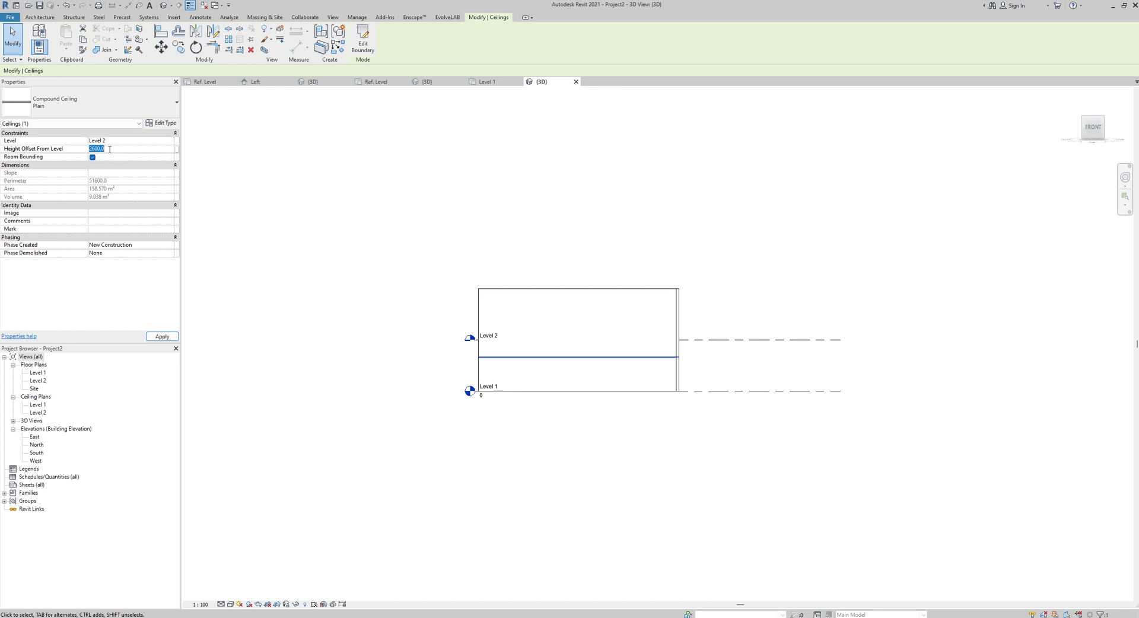
pyautogui.write('0.0')
pyautogui.press('Return')
pyautogui.click(311, 297)
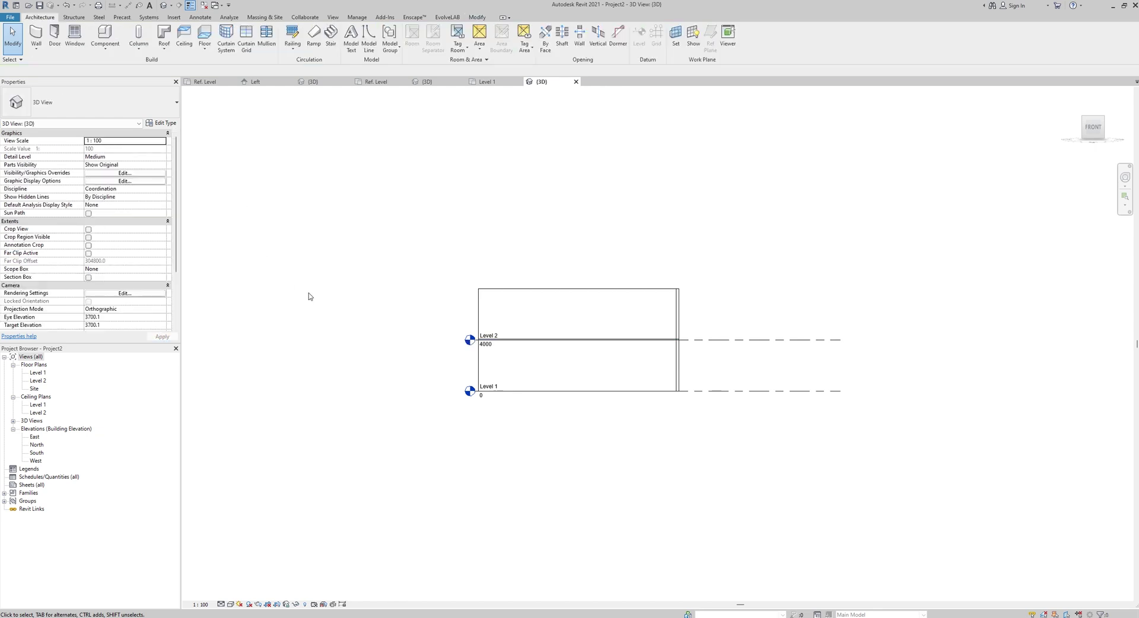
# Set the top constraint of both walls to Up to level: Level 2
pyautogui.click(680, 313)
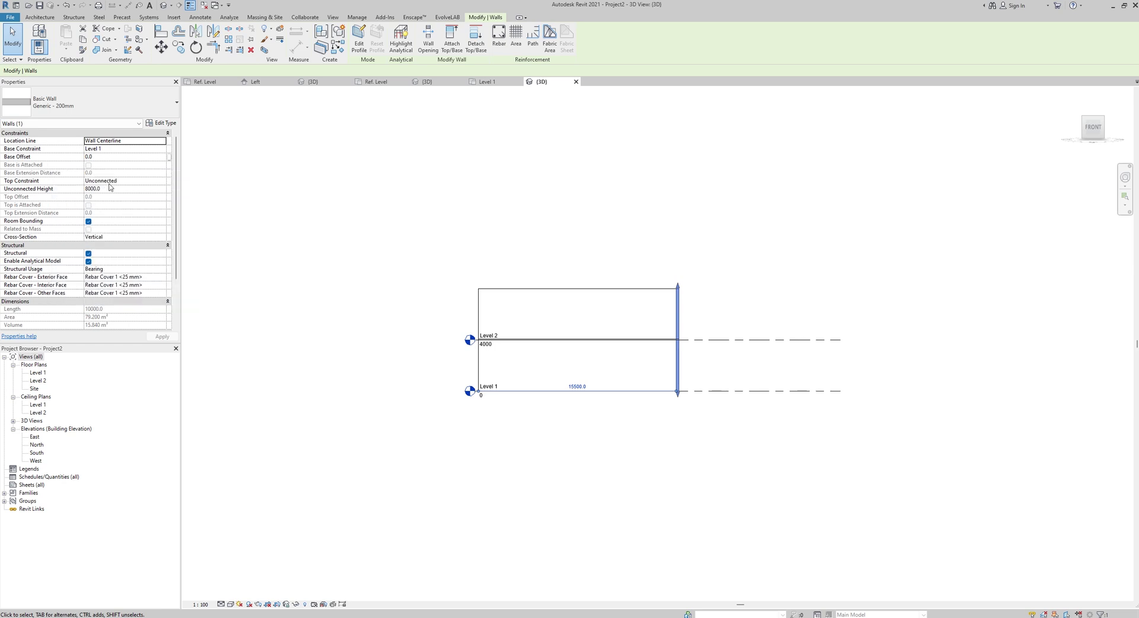
pyautogui.click(165, 181)
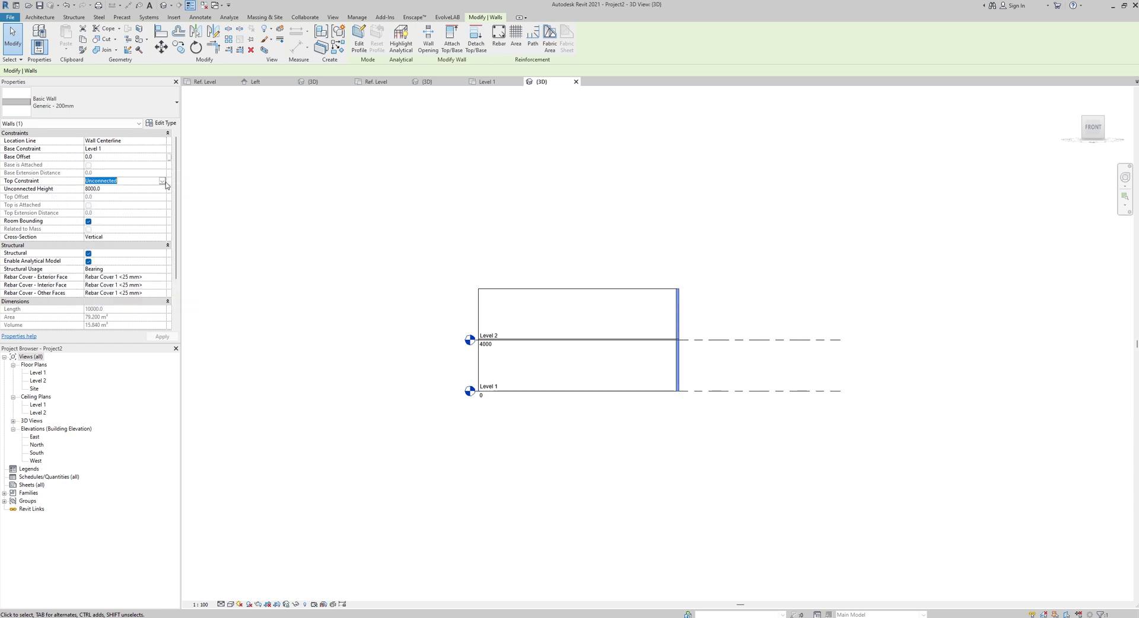
pyautogui.click(162, 181)
pyautogui.click(120, 202)
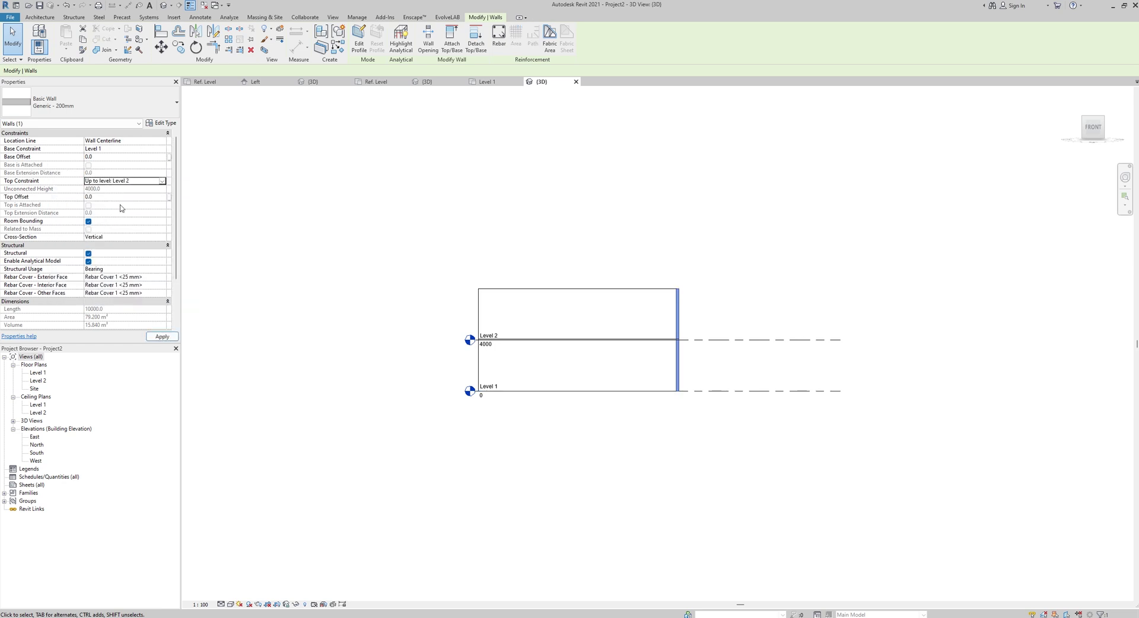
pyautogui.click(639, 296)
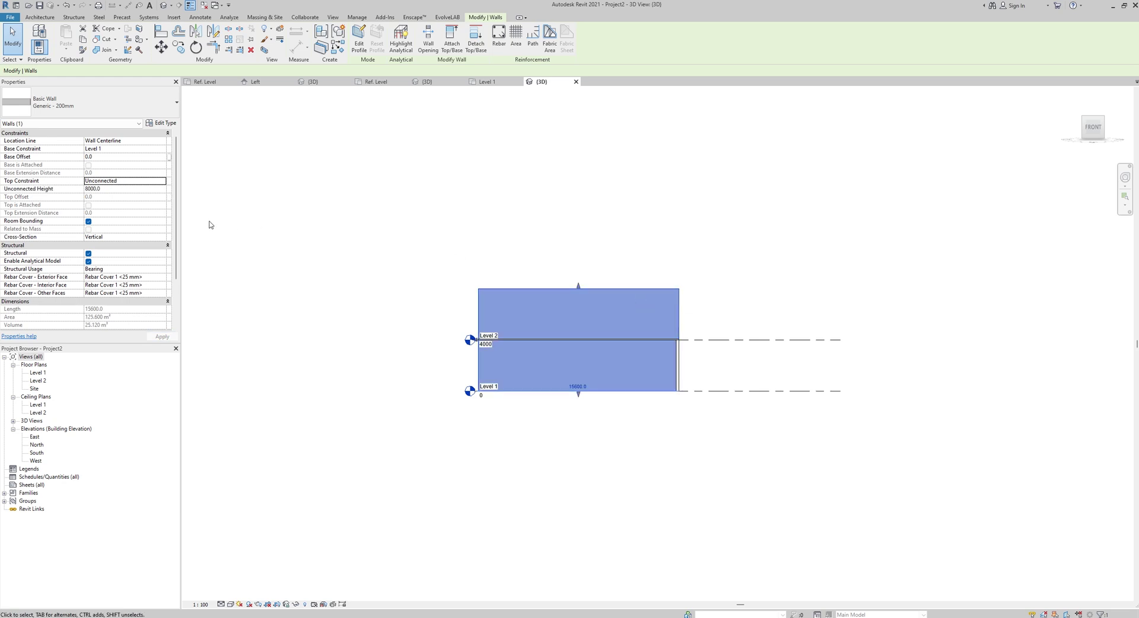
pyautogui.click(164, 184)
pyautogui.click(109, 203)
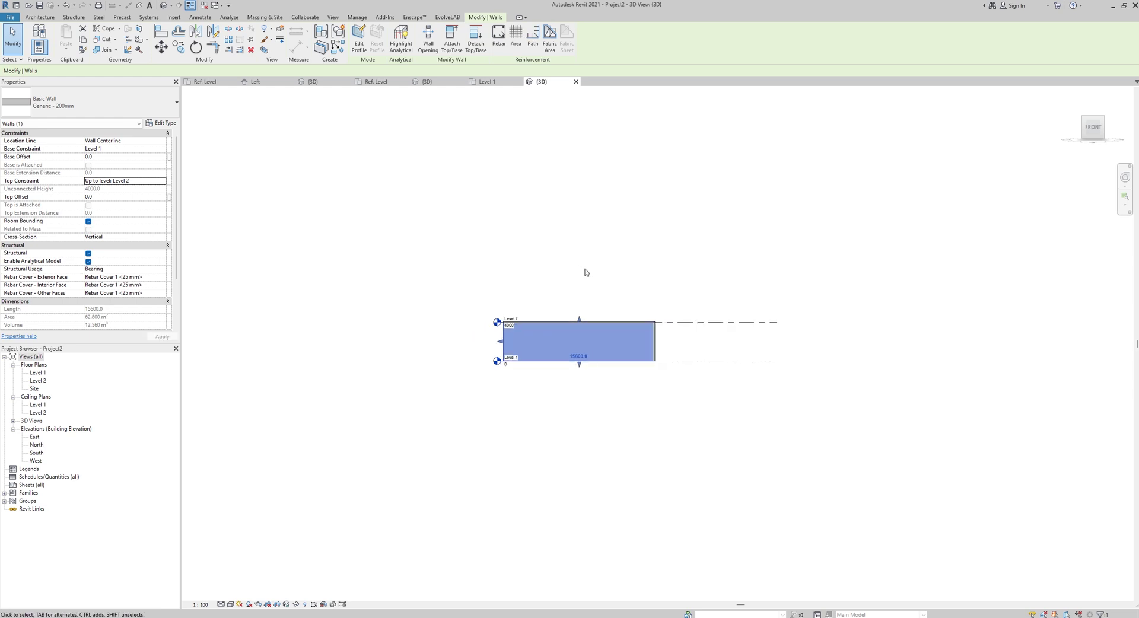
pyautogui.moveTo(588, 272)
pyautogui.keyDown('shift'); pyautogui.mouseDown(button='middle')
pyautogui.moveTo(638, 370)
pyautogui.moveTo(579, 280)
pyautogui.mouseUp(button='middle'); pyautogui.keyUp('shift')
pyautogui.press('Escape')
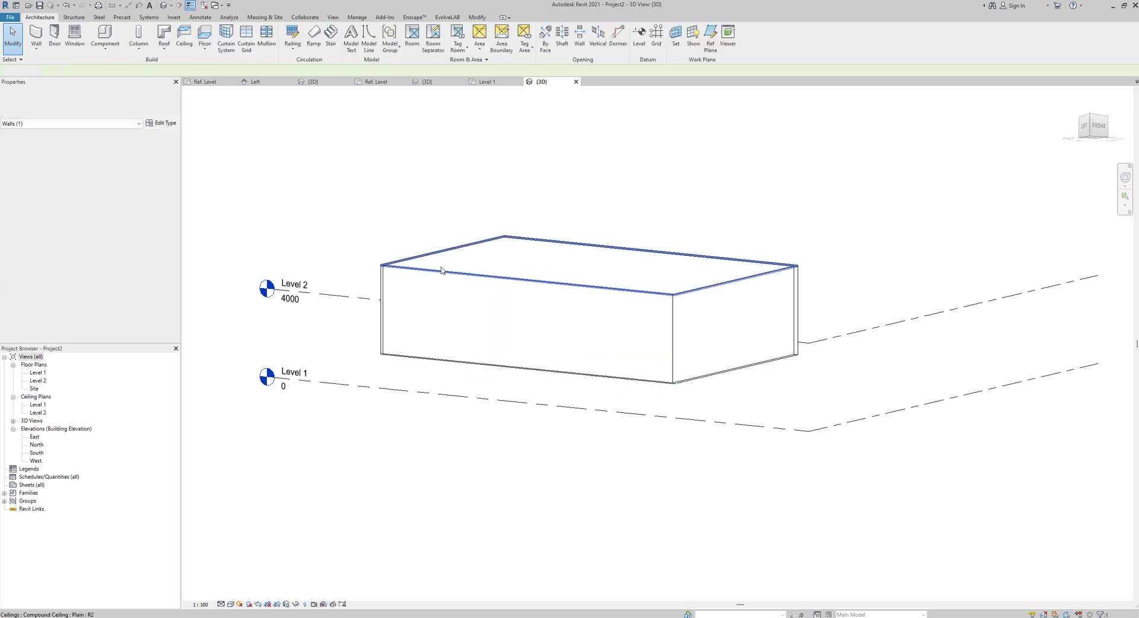
# Load the dentil cornice family into Family7 and return to the project's 3D view
pyautogui.keyDown('shift'); pyautogui.moveTo(397, 276); pyautogui.dragTo(399, 280, button='middle'); pyautogui.keyUp('shift')
pyautogui.scroll(3, 399, 280)
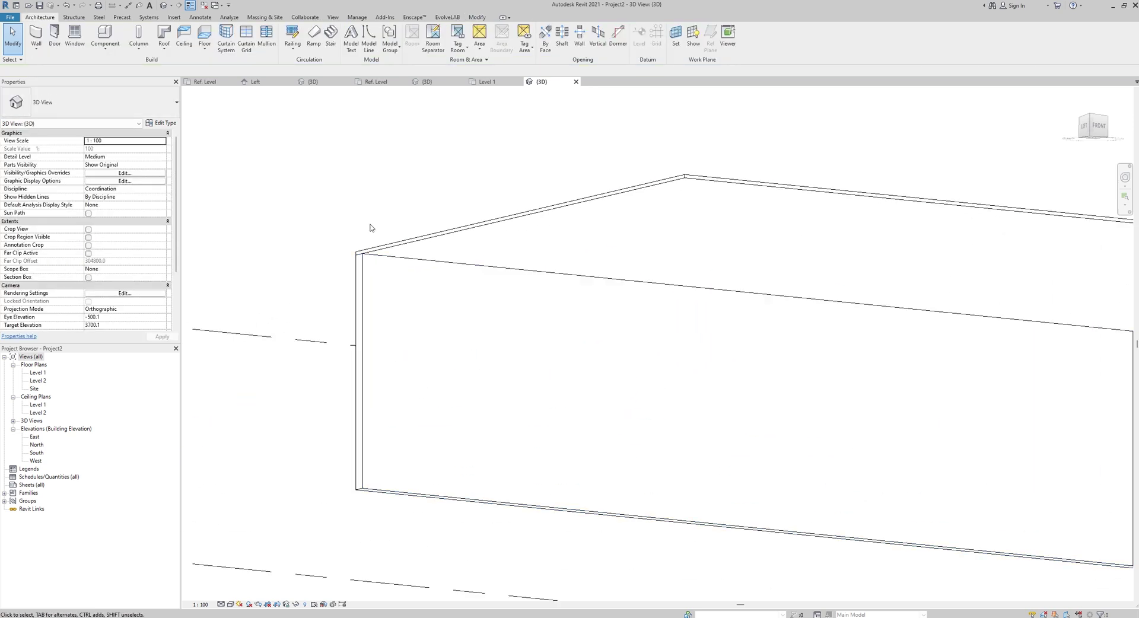
pyautogui.scroll(-2, 374, 288)
pyautogui.press('alt')
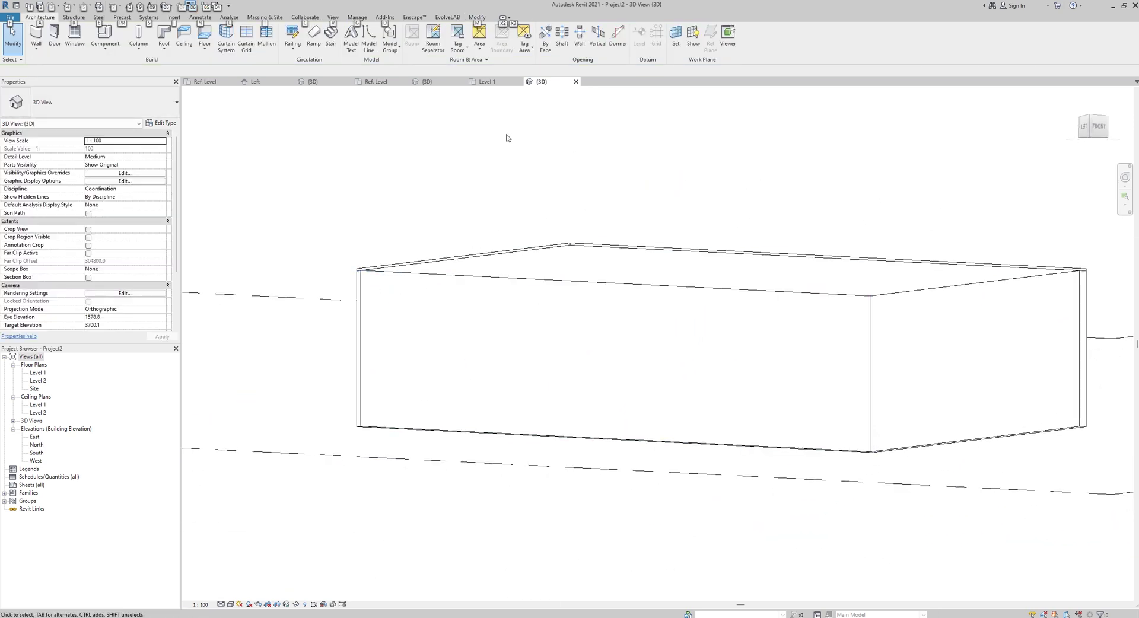
pyautogui.click(327, 87)
pyautogui.scroll(5, 641, 385)
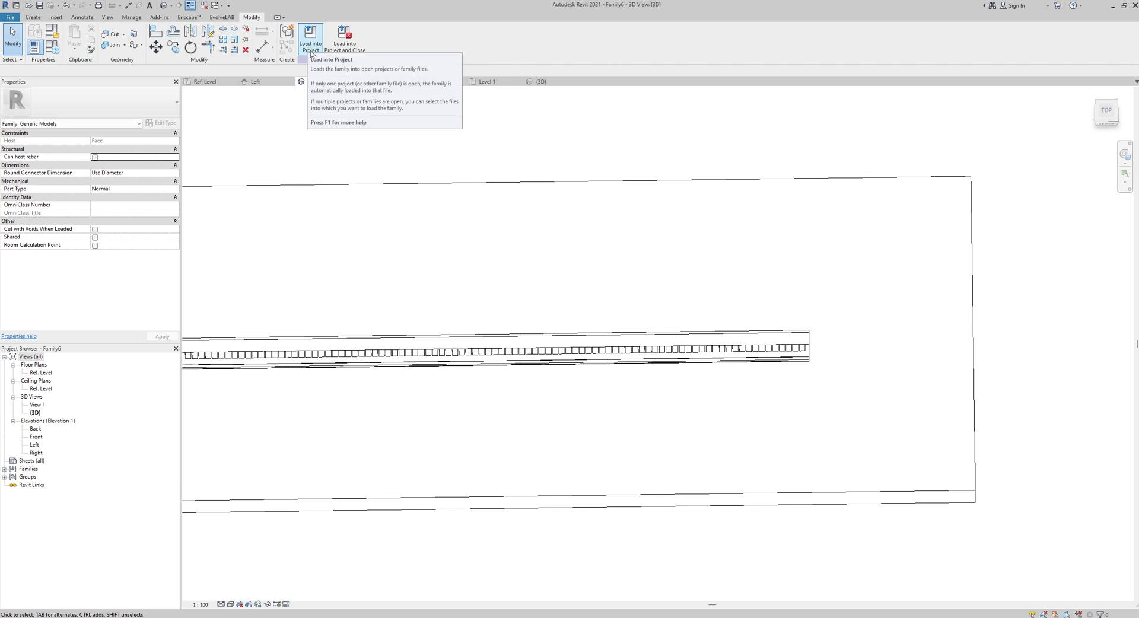
pyautogui.click(316, 47)
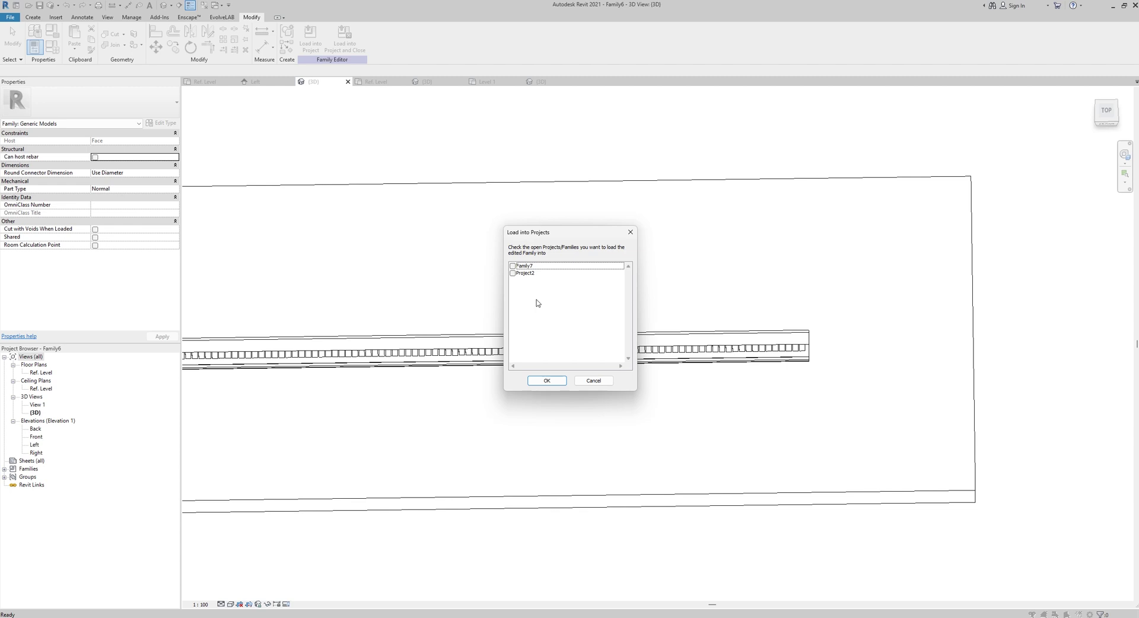
pyautogui.click(513, 266)
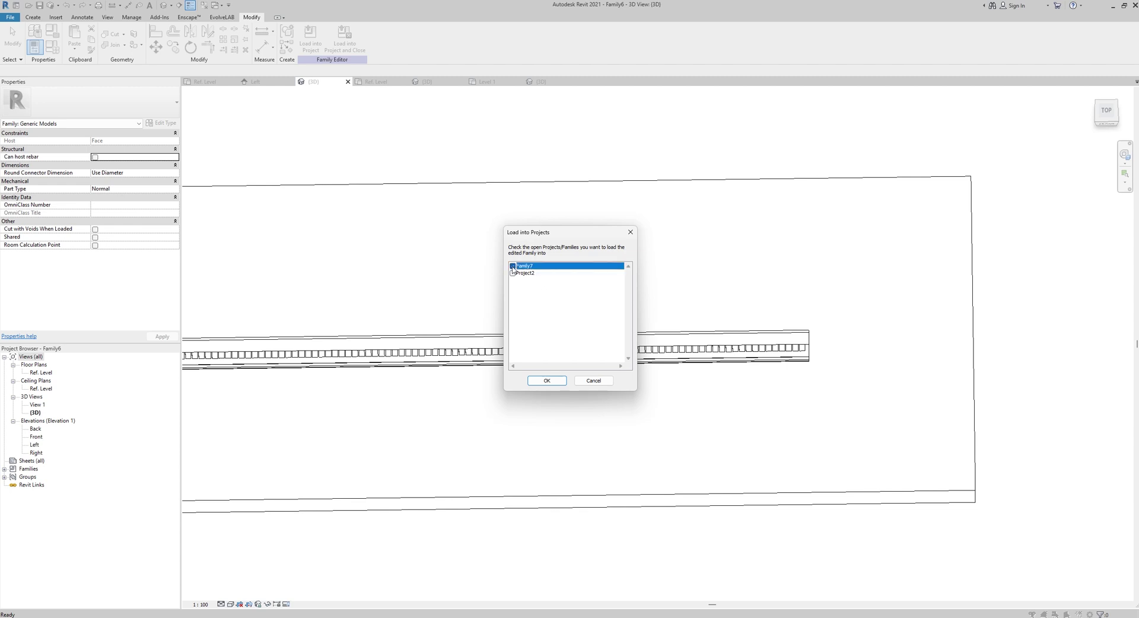
pyautogui.click(553, 383)
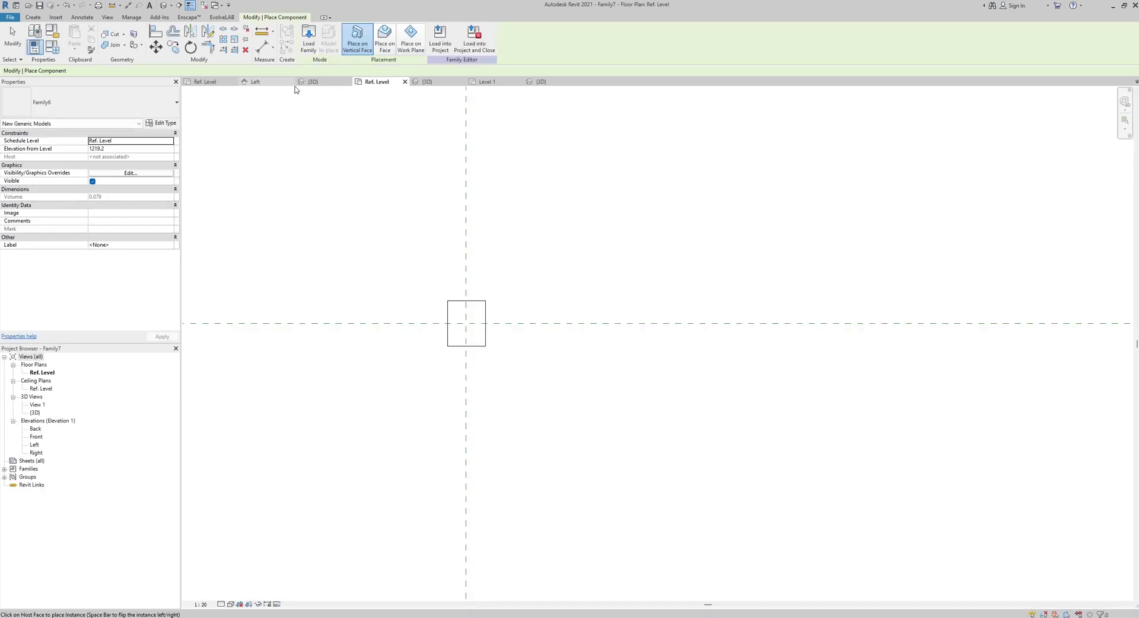
pyautogui.click(543, 82)
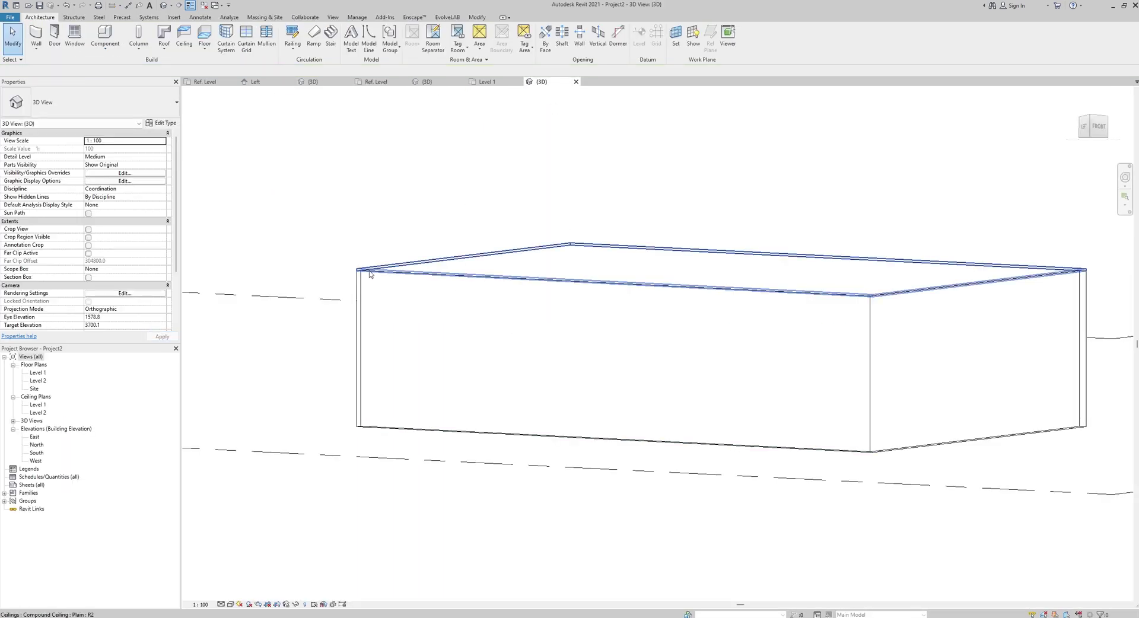
pyautogui.scroll(5, 367, 276)
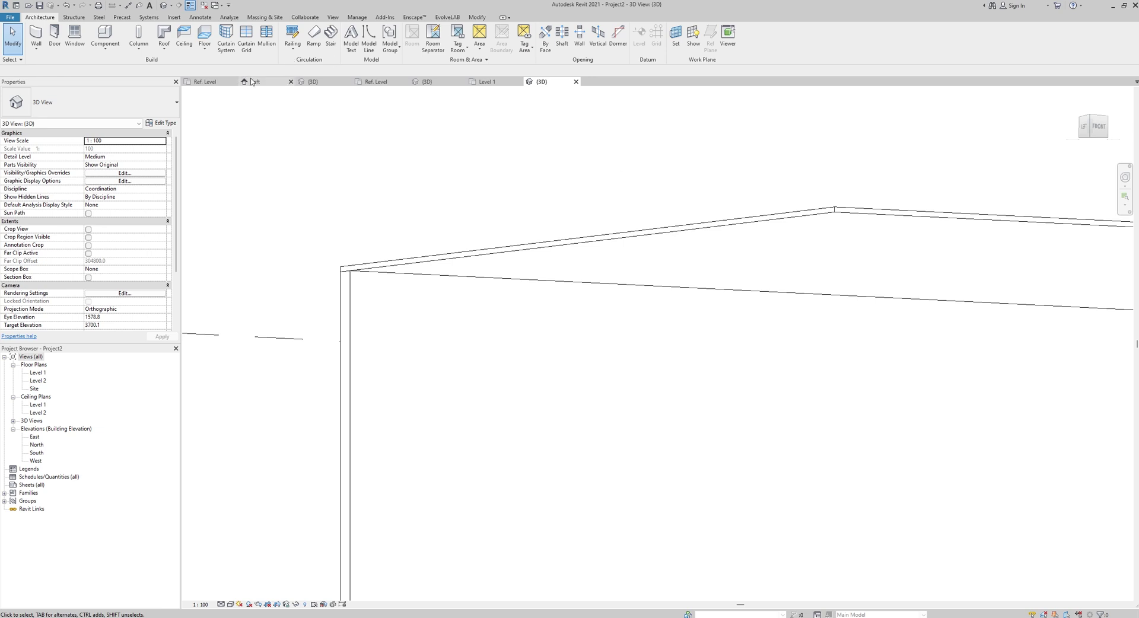
# Load the dentil cornice family from its 3D view into Project2 only
pyautogui.click(326, 83)
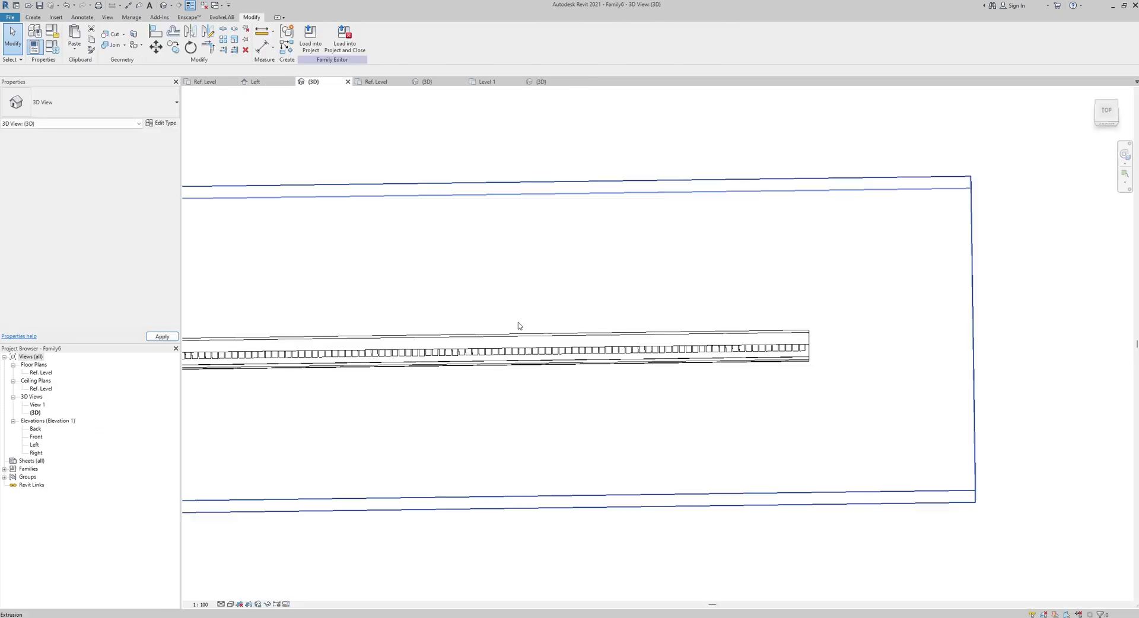
pyautogui.scroll(-2, 523, 324)
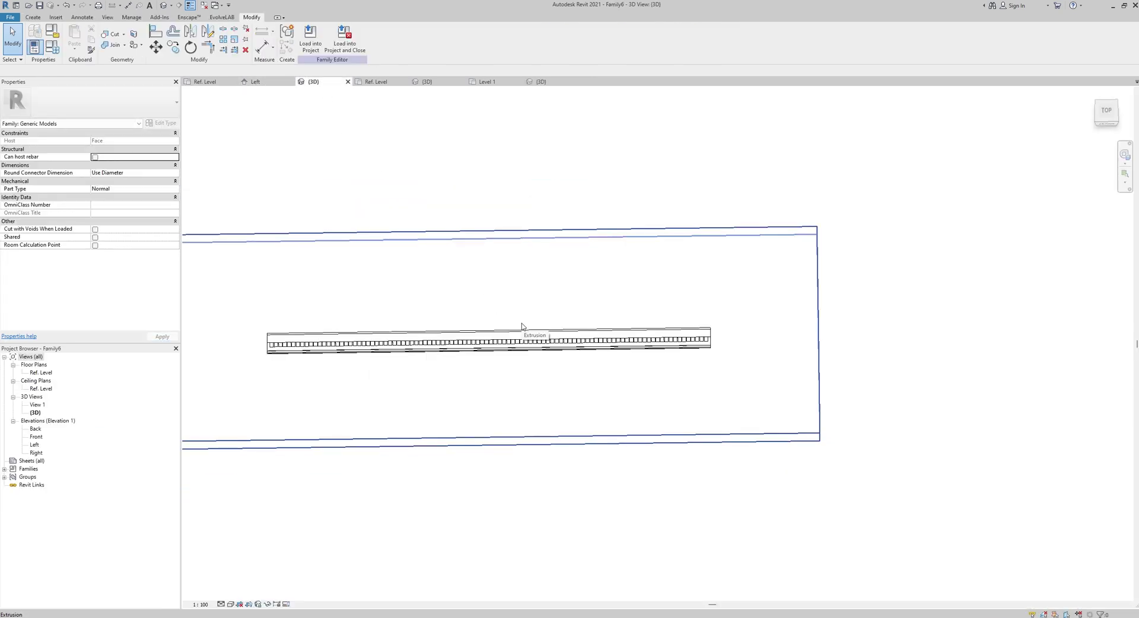
pyautogui.click(310, 37)
pyautogui.click(513, 267)
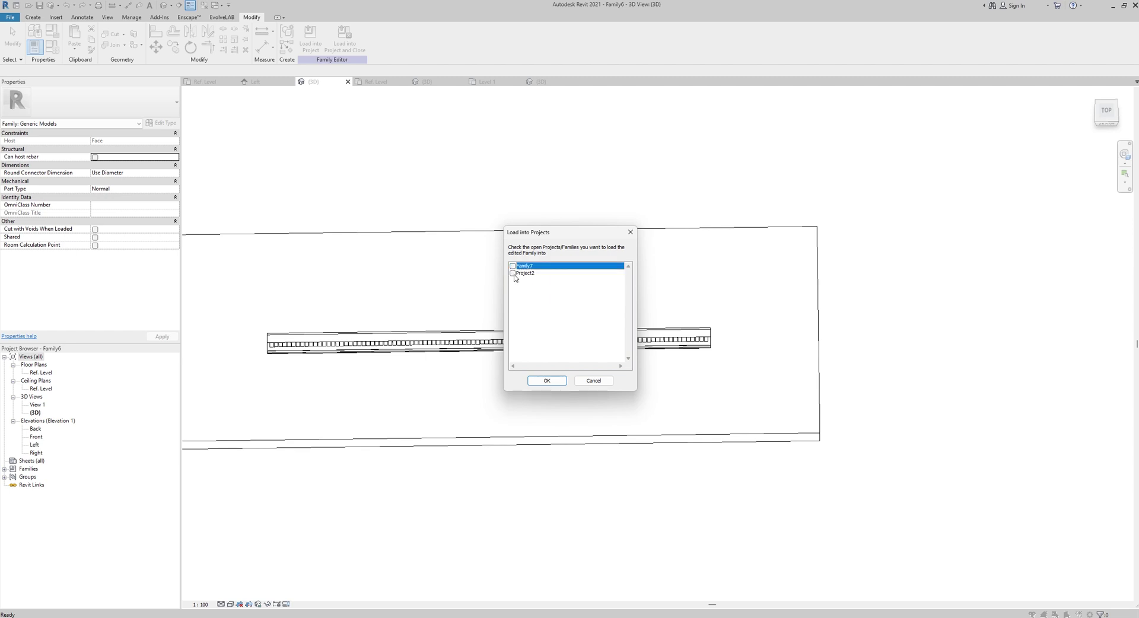
pyautogui.click(513, 274)
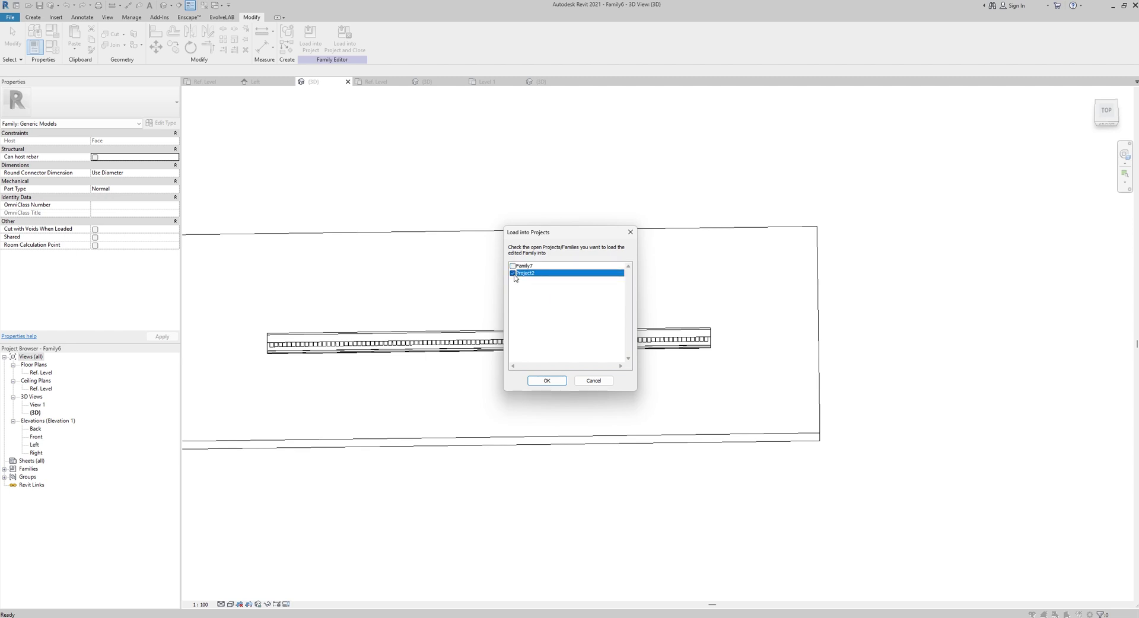
pyautogui.click(546, 382)
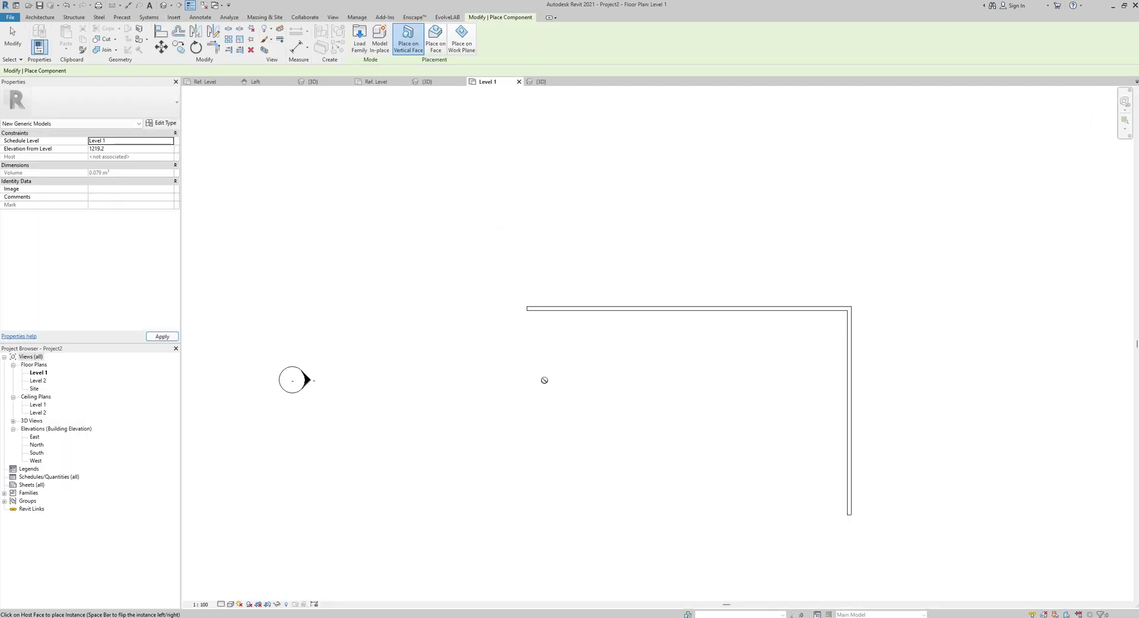
# In the project's 3D view, place one cornice on the long wall's inner face, against the ceiling at the wall's free end
pyautogui.click(539, 82)
pyautogui.scroll(-5, 453, 287)
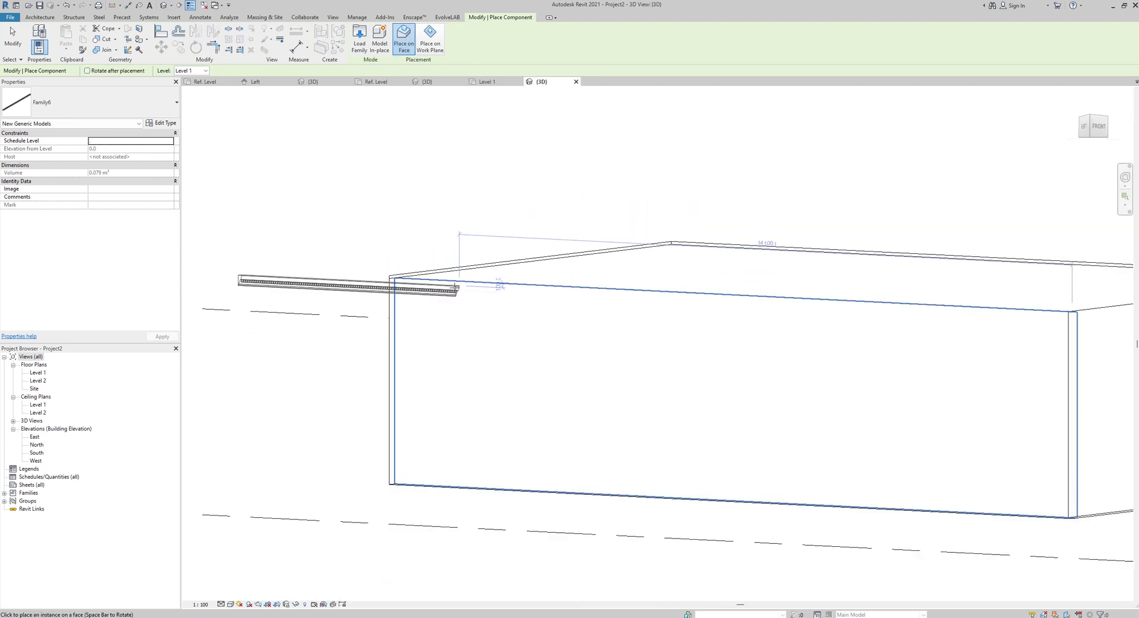
pyautogui.scroll(4, 529, 287)
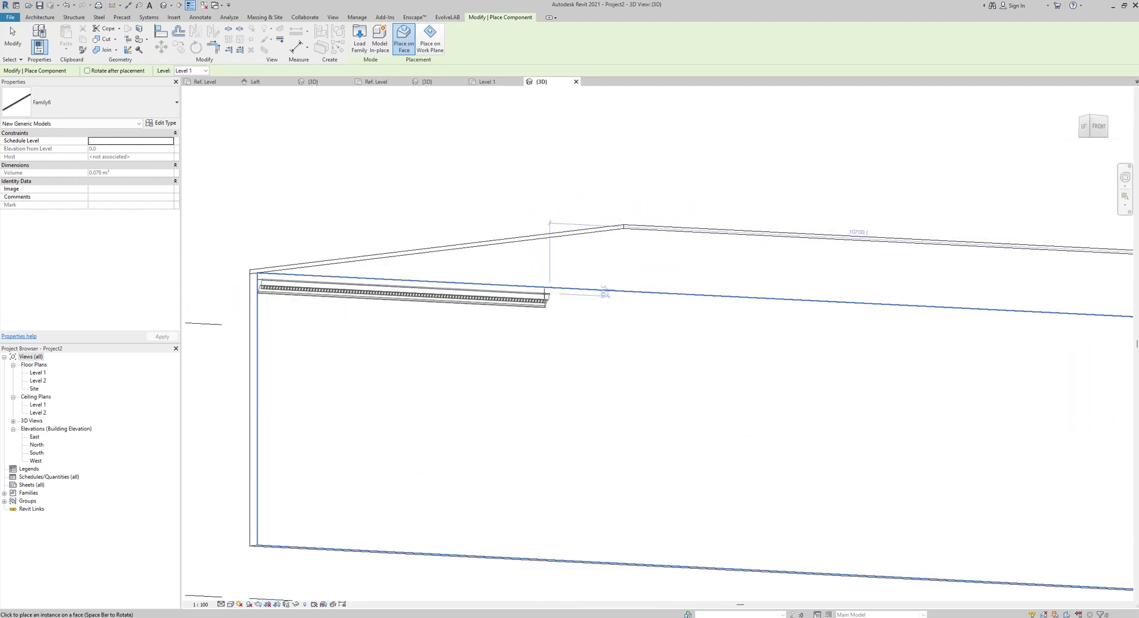
pyautogui.click(547, 289)
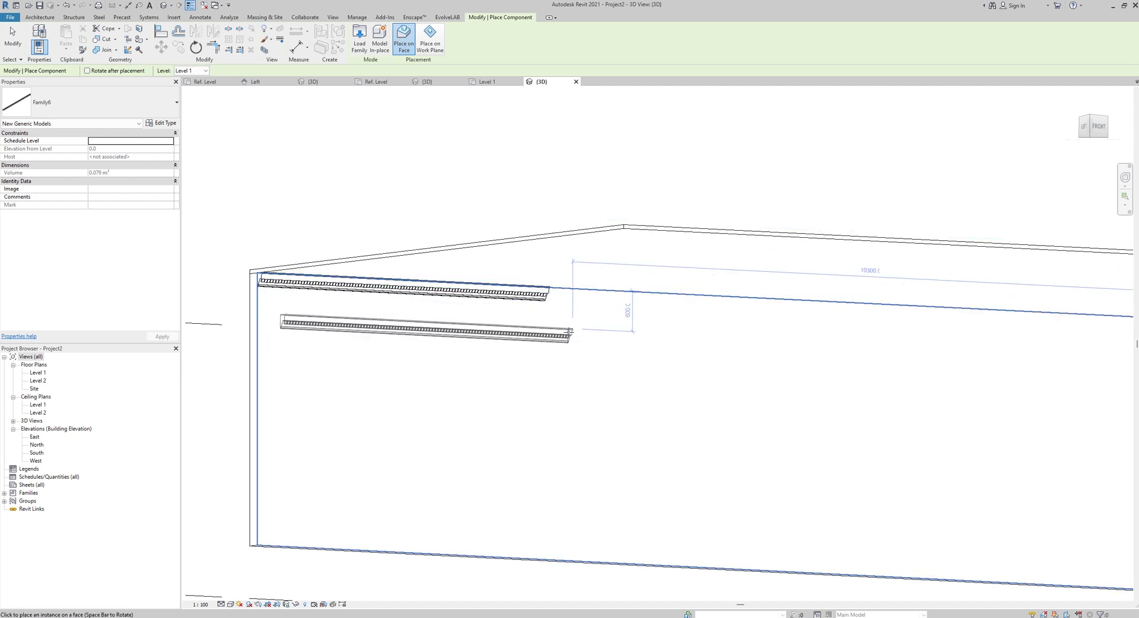
pyautogui.press('Escape')
pyautogui.press('Escape')
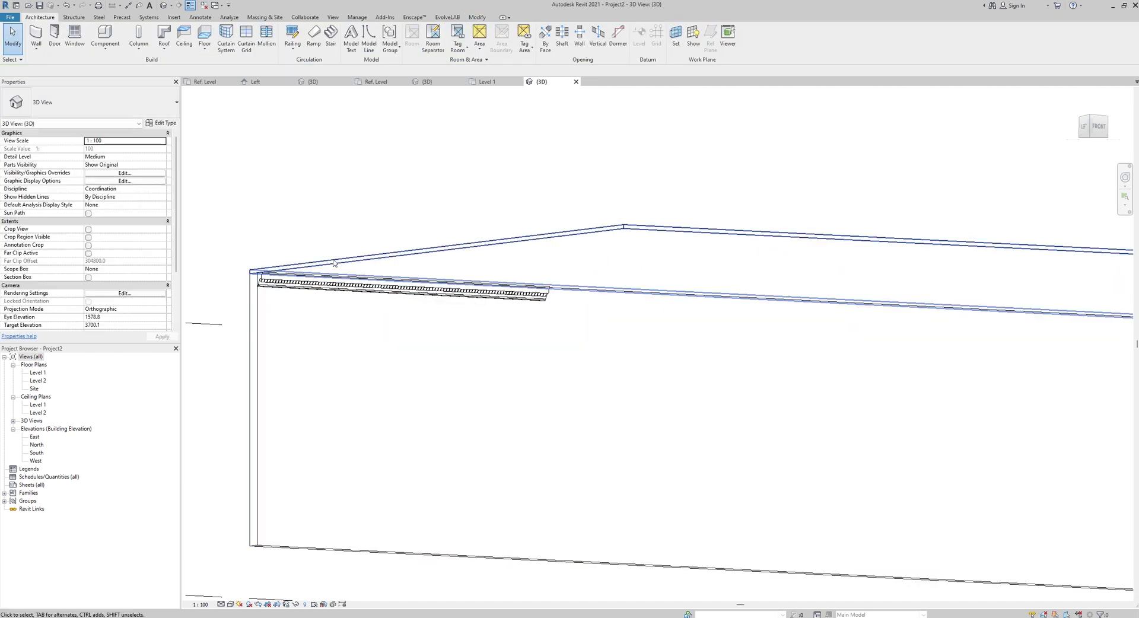
# Examine the cornice's end profile from the left in the Shaded style, and restore the Hidden Line style
pyautogui.scroll(5, 270, 294)
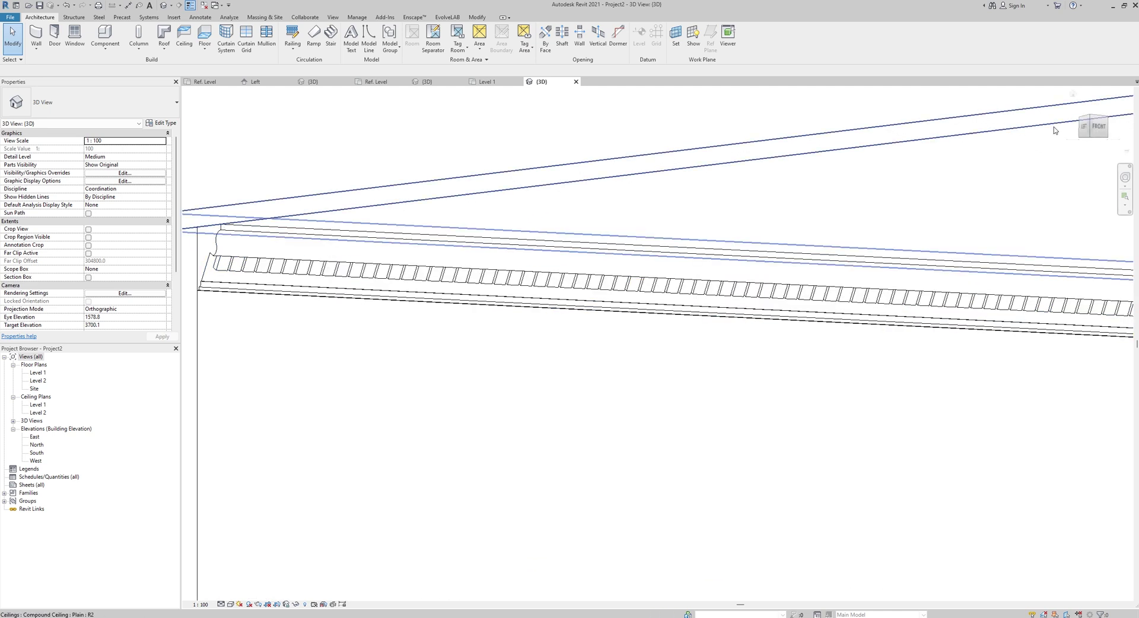
pyautogui.click(1083, 127)
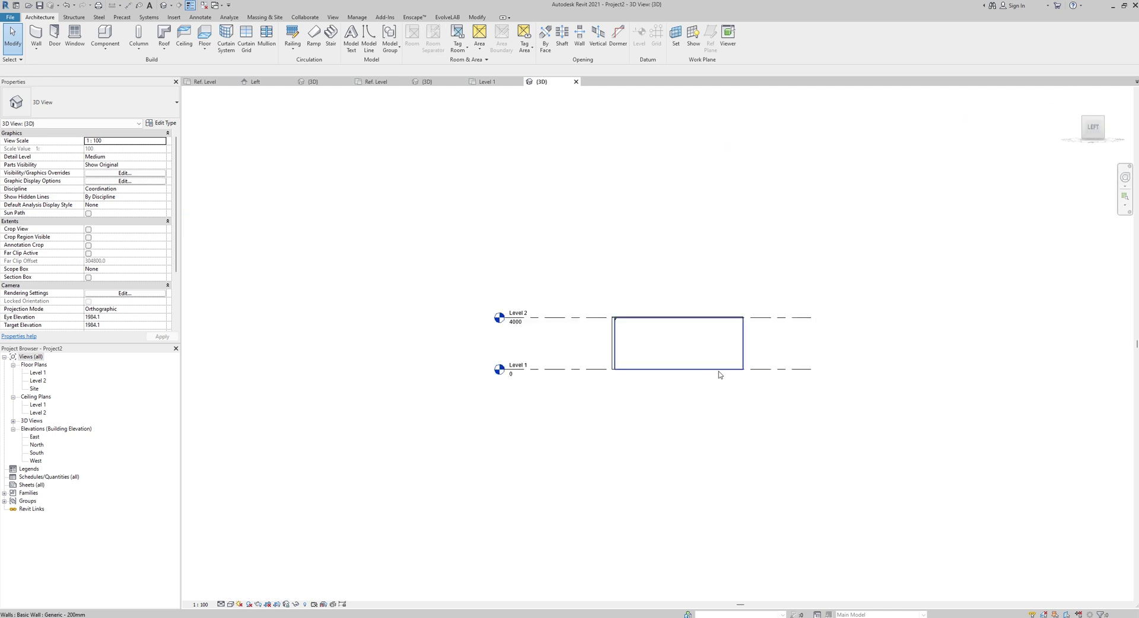
pyautogui.scroll(8, 616, 320)
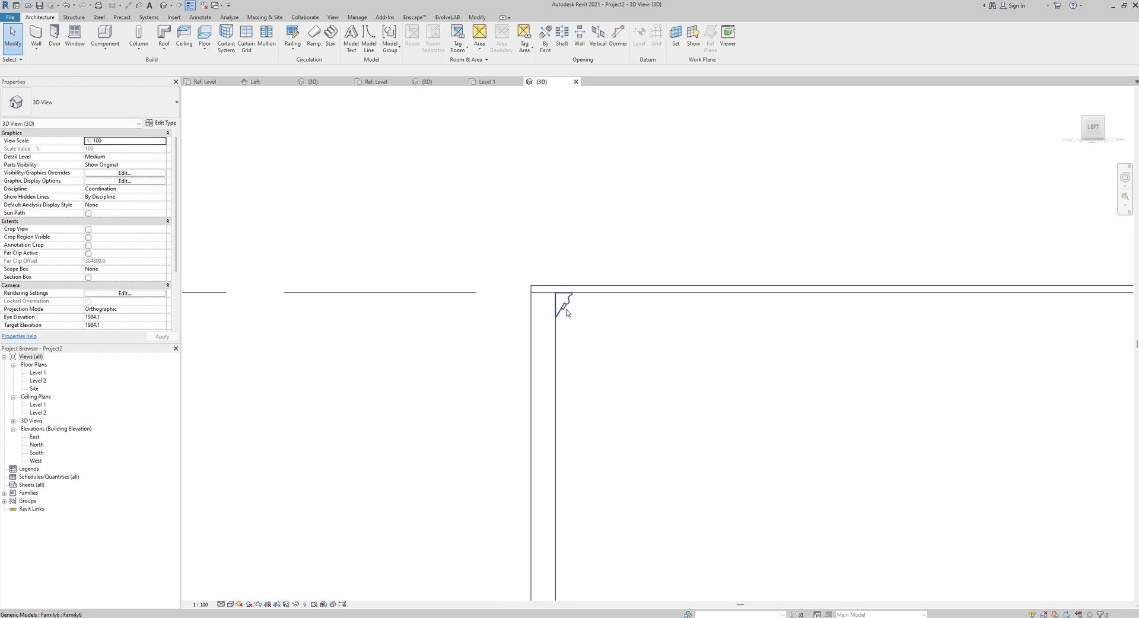
pyautogui.scroll(2, 574, 323)
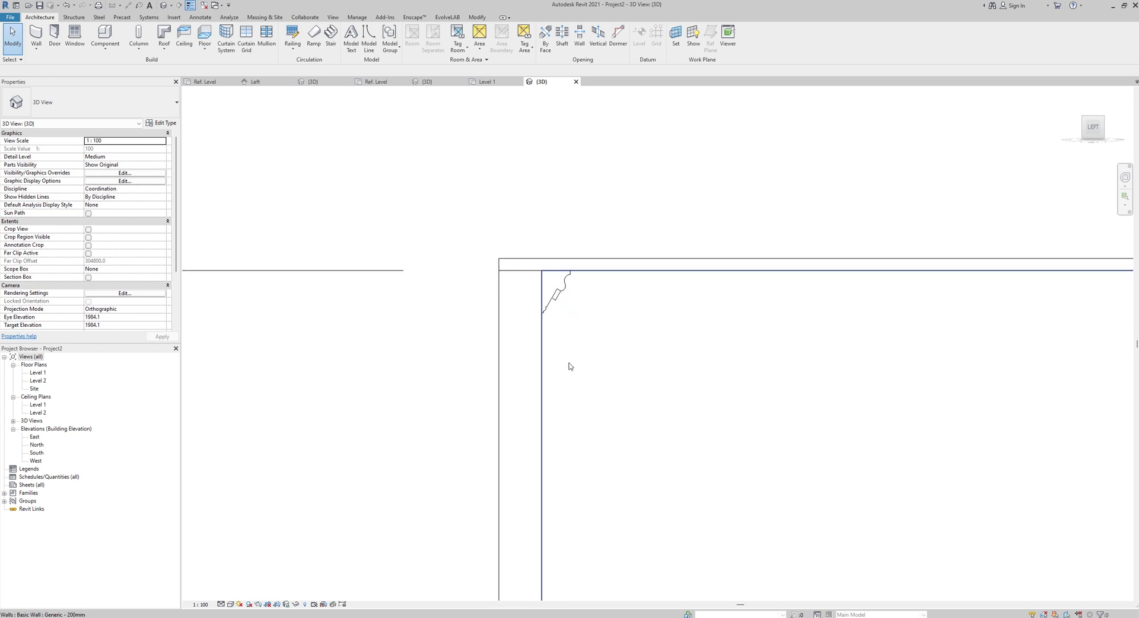
pyautogui.click(230, 604)
pyautogui.click(244, 583)
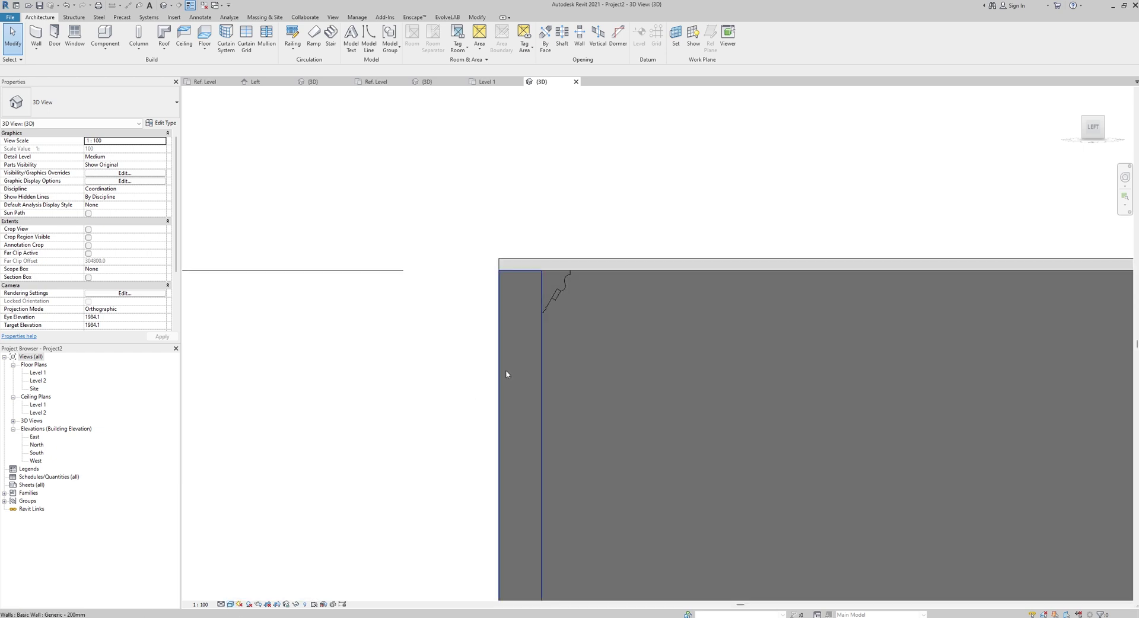
pyautogui.keyDown('shift'); pyautogui.moveTo(508, 374); pyautogui.dragTo(433, 489, button='middle'); pyautogui.keyUp('shift')
pyautogui.scroll(3, 635, 280)
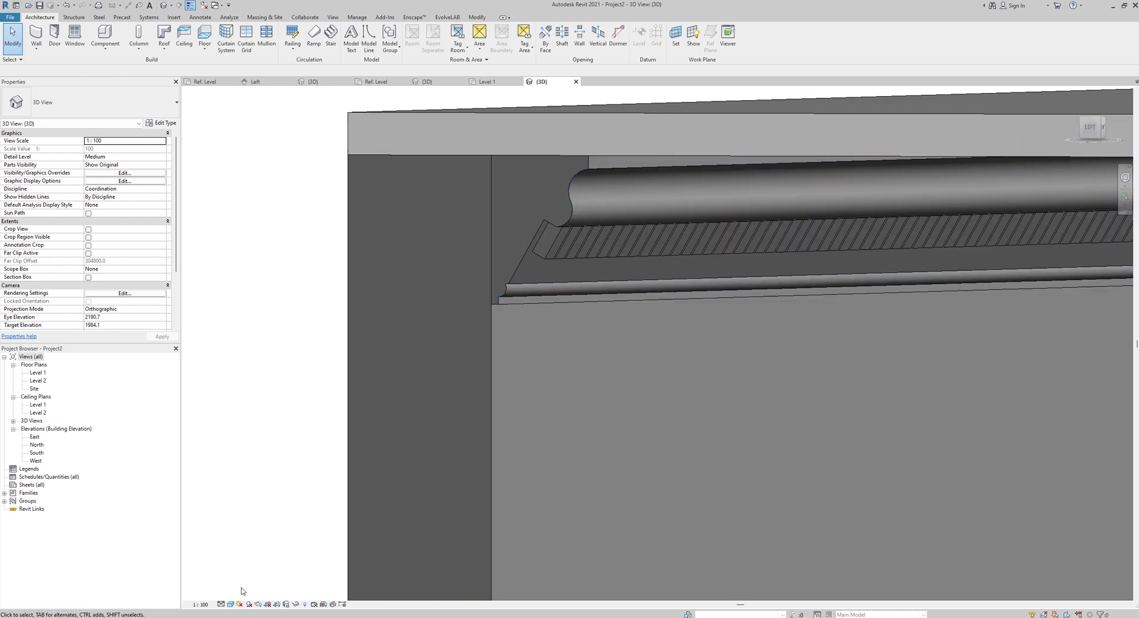
pyautogui.click(234, 604)
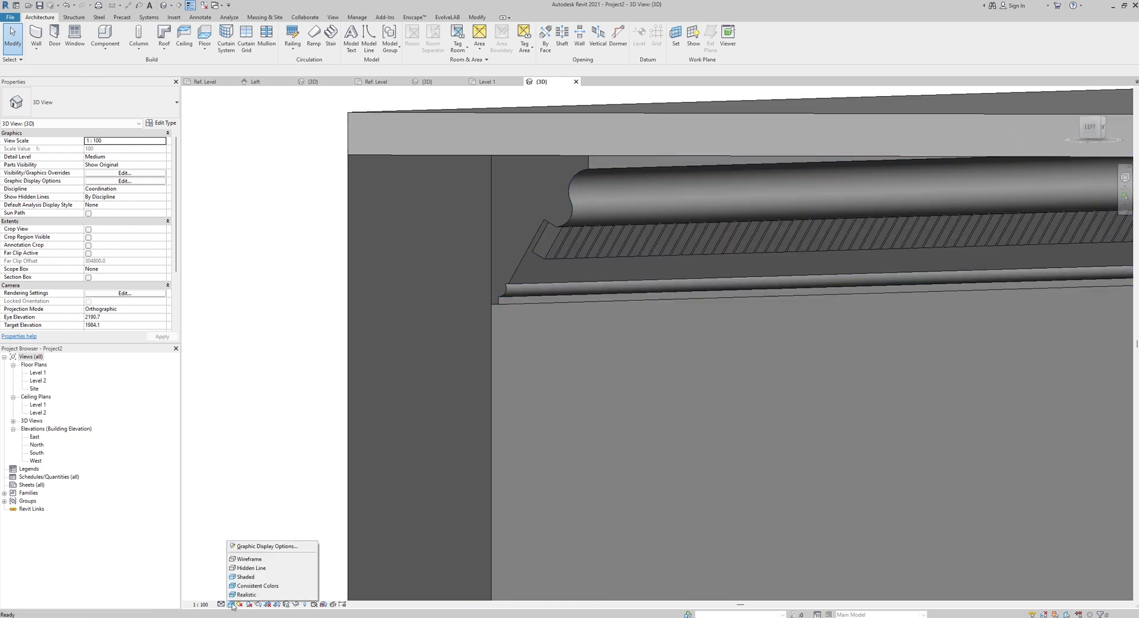
pyautogui.click(253, 573)
# Bring up the reference image Dental Corniche.jpg and shrink the Revit window so both are side by side
pyautogui.keyDown('shift'); pyautogui.moveTo(544, 422); pyautogui.dragTo(580, 389, button='middle'); pyautogui.keyUp('shift')
pyautogui.press('alt')
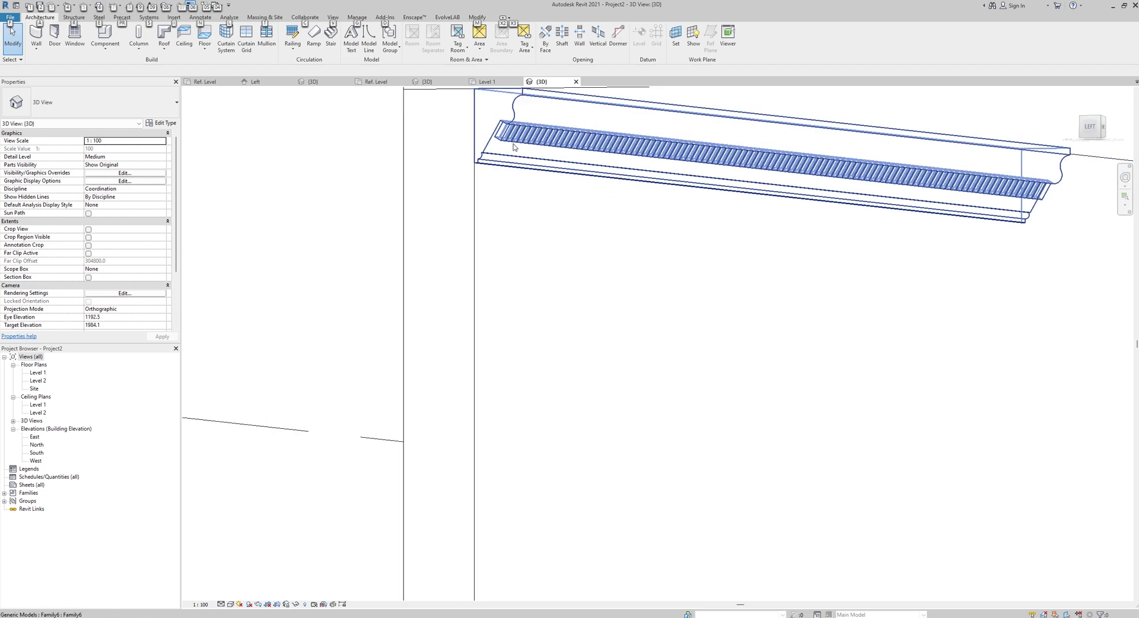
pyautogui.scroll(4, 499, 142)
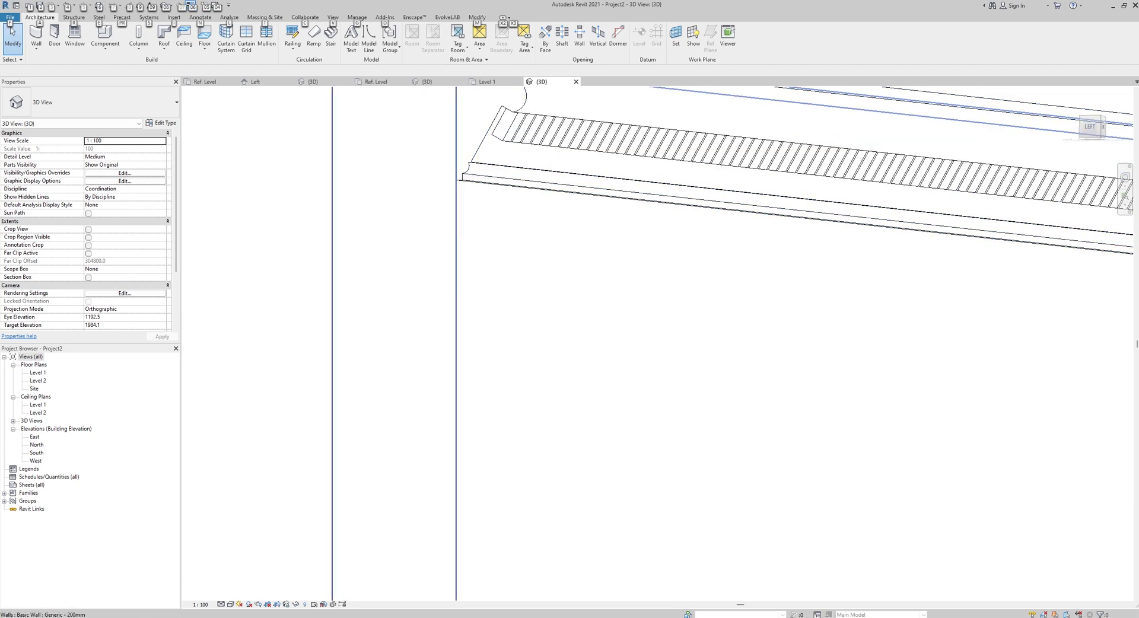
pyautogui.hotkey('alt', 'Tab')
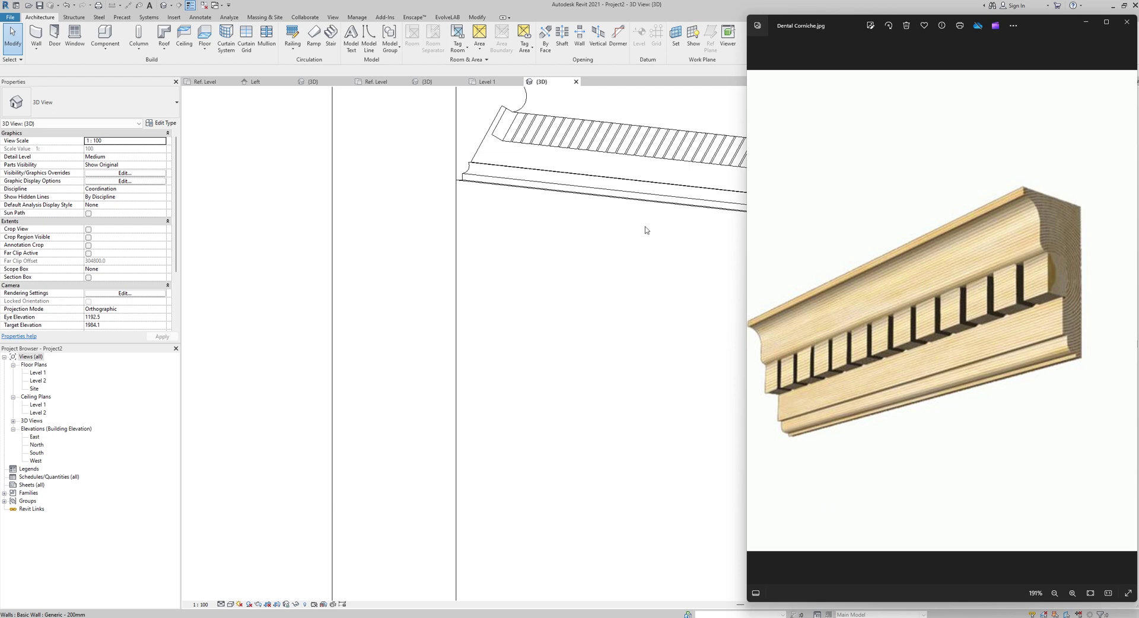
pyautogui.scroll(-2, 646, 230)
pyautogui.hotkey('alt', 'Tab')
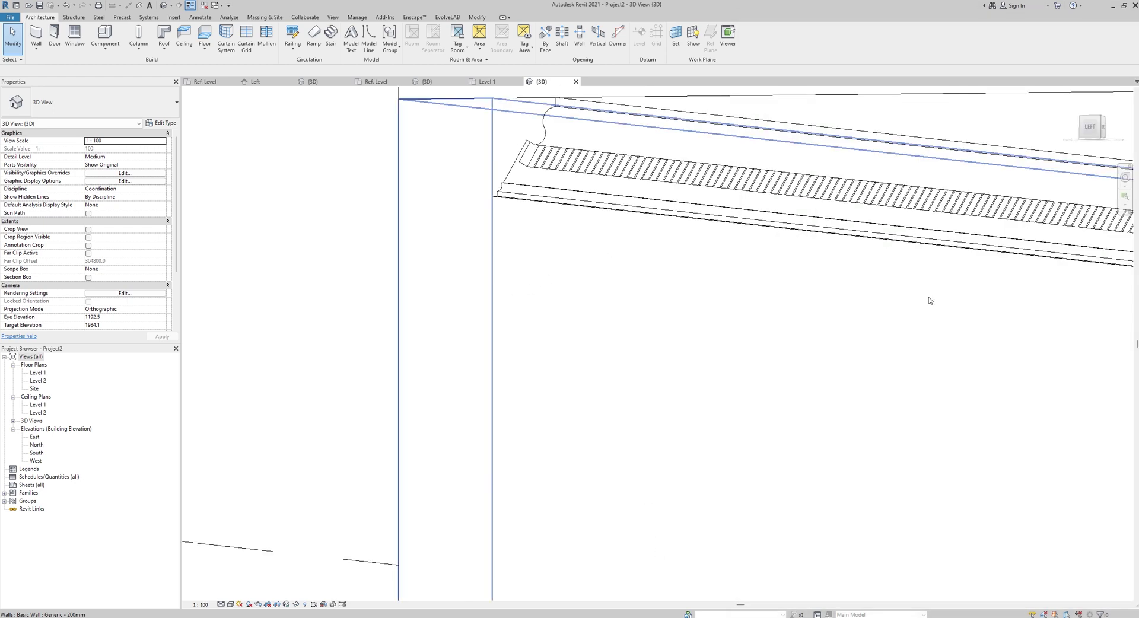
pyautogui.click(1124, 5)
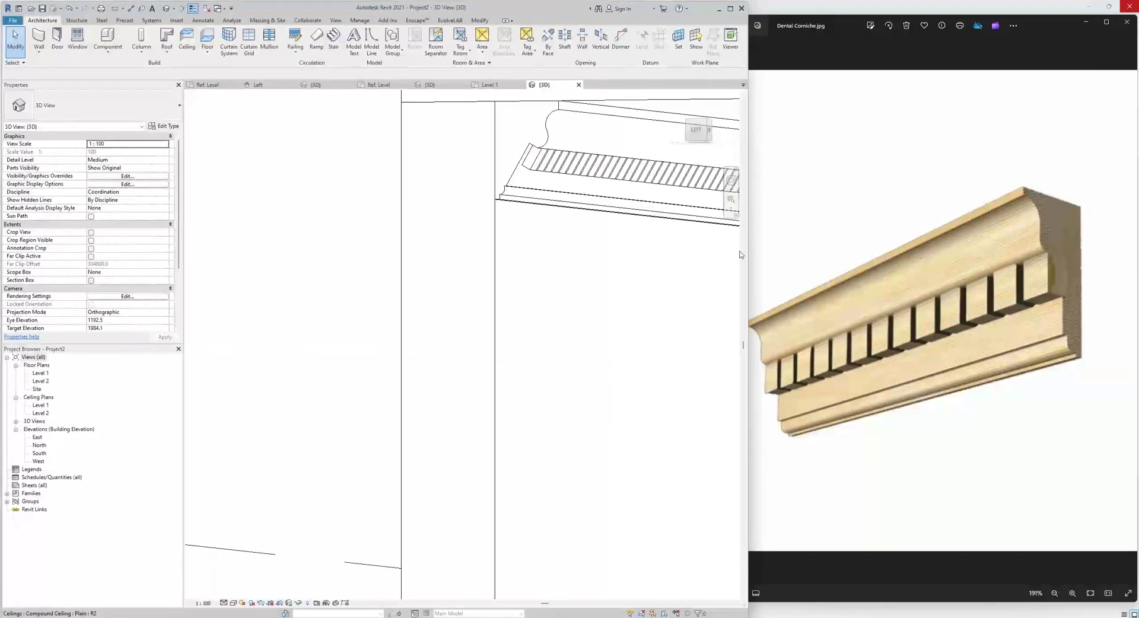
# Compare the placed cornice's end profile and dentils with the reference image, from the left and at an angle
pyautogui.scroll(-2, 593, 237)
pyautogui.moveTo(534, 226); pyautogui.dragTo(379, 294, button='middle')
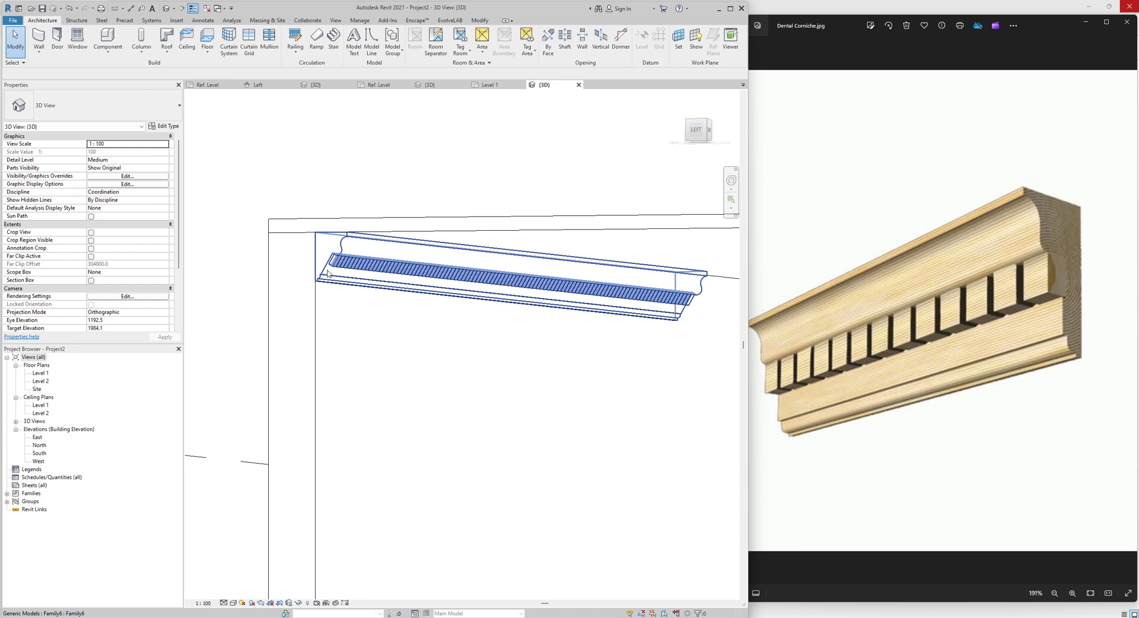
pyautogui.scroll(2, 328, 273)
pyautogui.scroll(2, 328, 274)
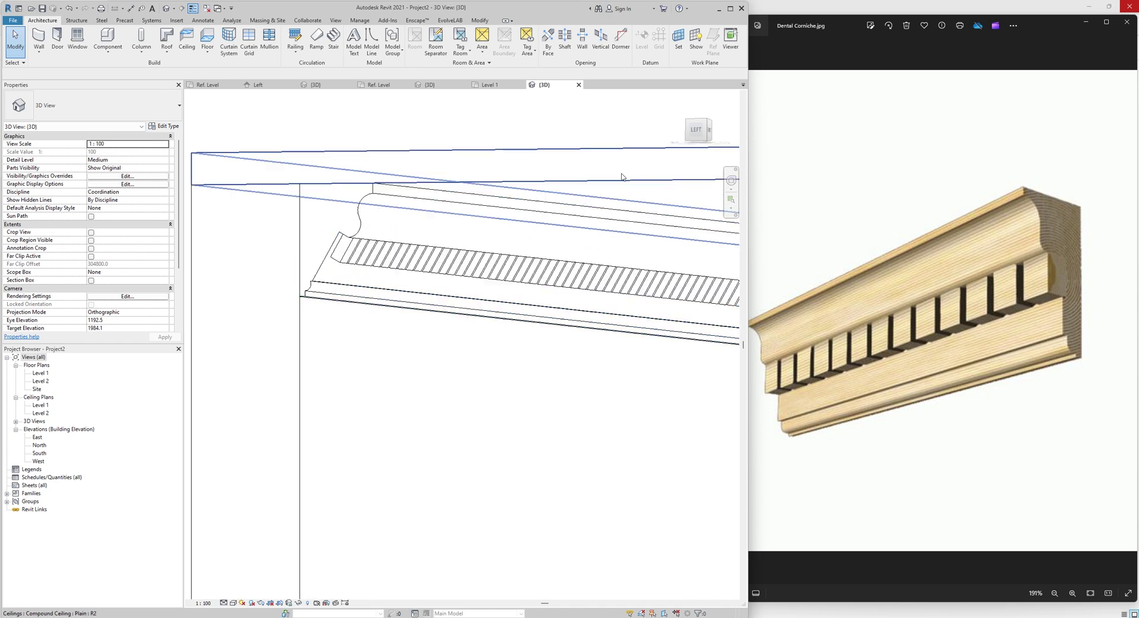
pyautogui.click(693, 136)
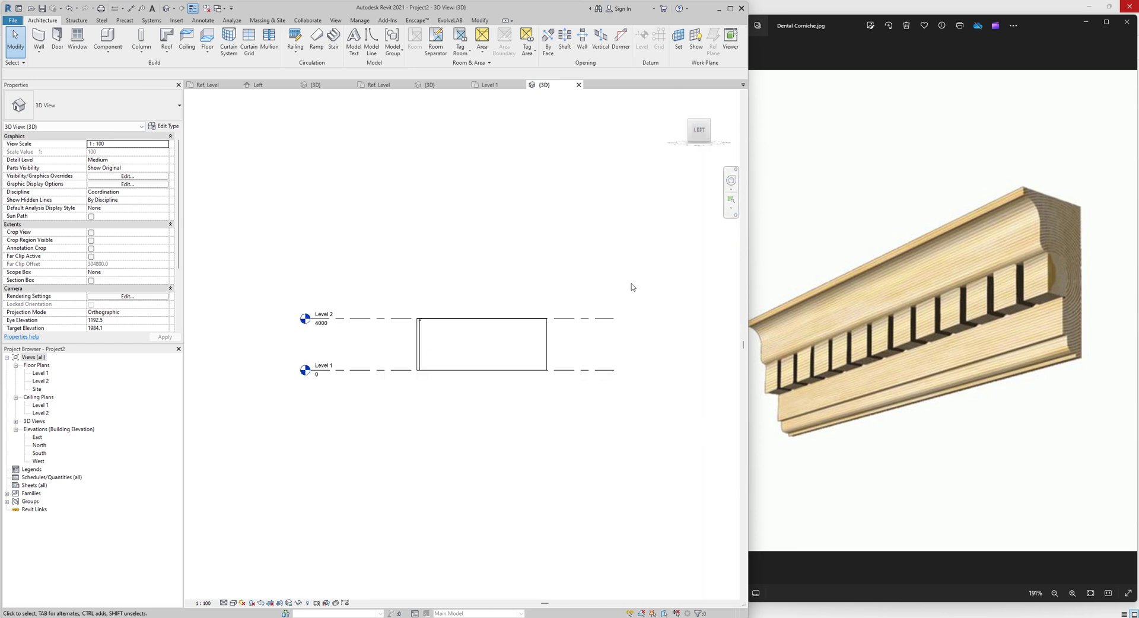
pyautogui.scroll(10, 418, 320)
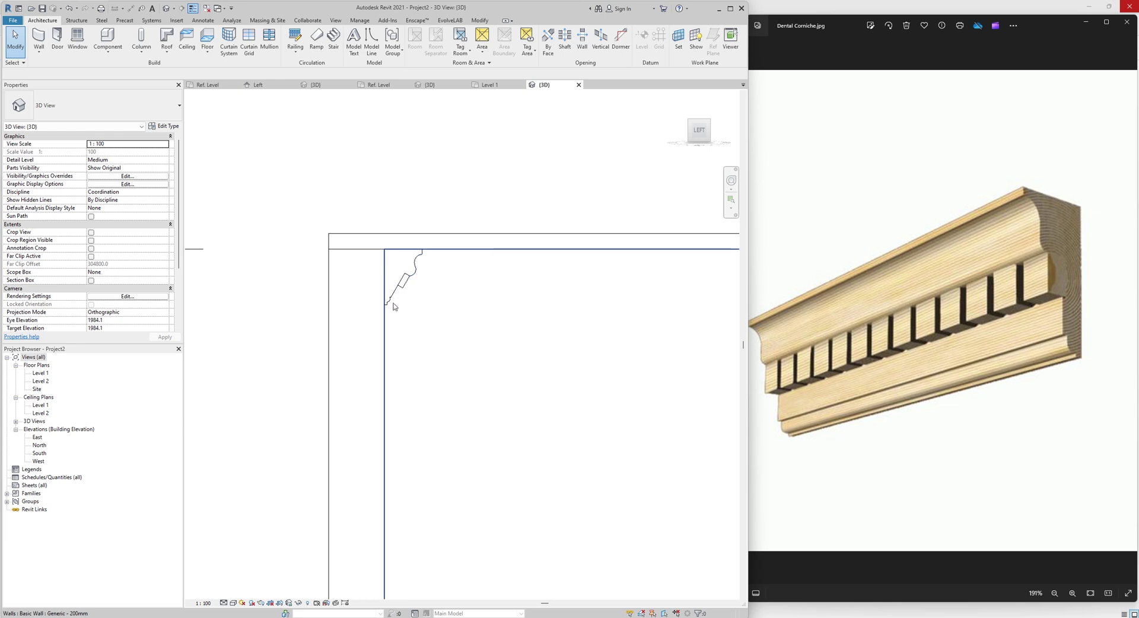
pyautogui.scroll(2, 395, 303)
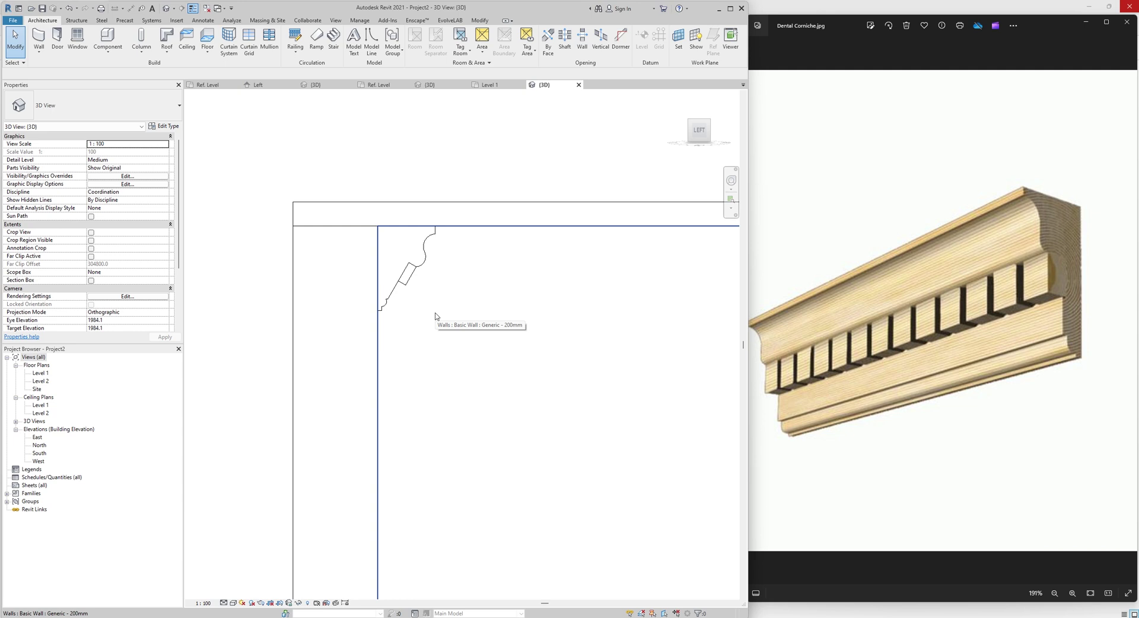
pyautogui.keyDown('shift'); pyautogui.moveTo(433, 317); pyautogui.dragTo(400, 260, button='middle'); pyautogui.keyUp('shift')
pyautogui.scroll(5, 400, 260)
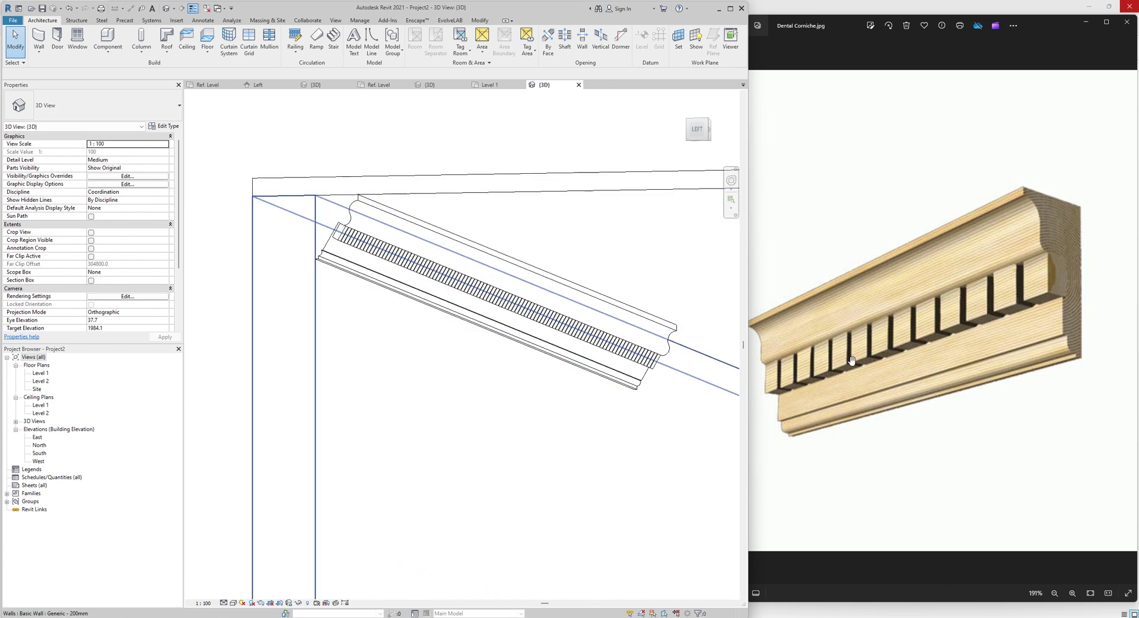
# Examine the placed cornice up close along its dentil row and at both ends, checking the dentil spacing against the reference image
pyautogui.scroll(1, 514, 330)
pyautogui.scroll(1, 514, 331)
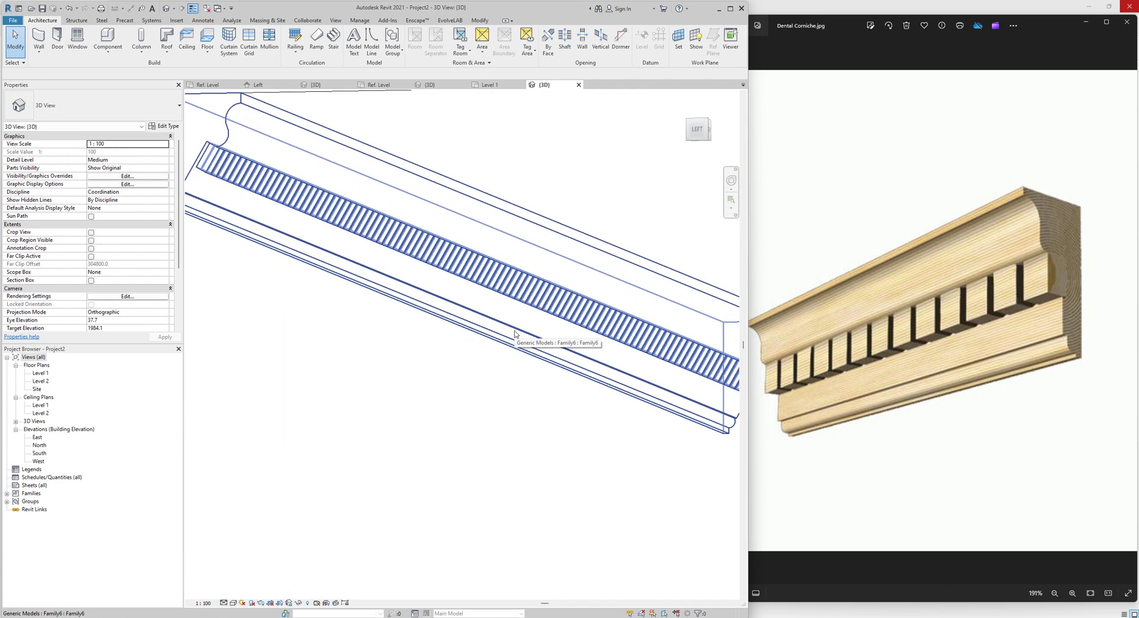
pyautogui.scroll(-1, 514, 331)
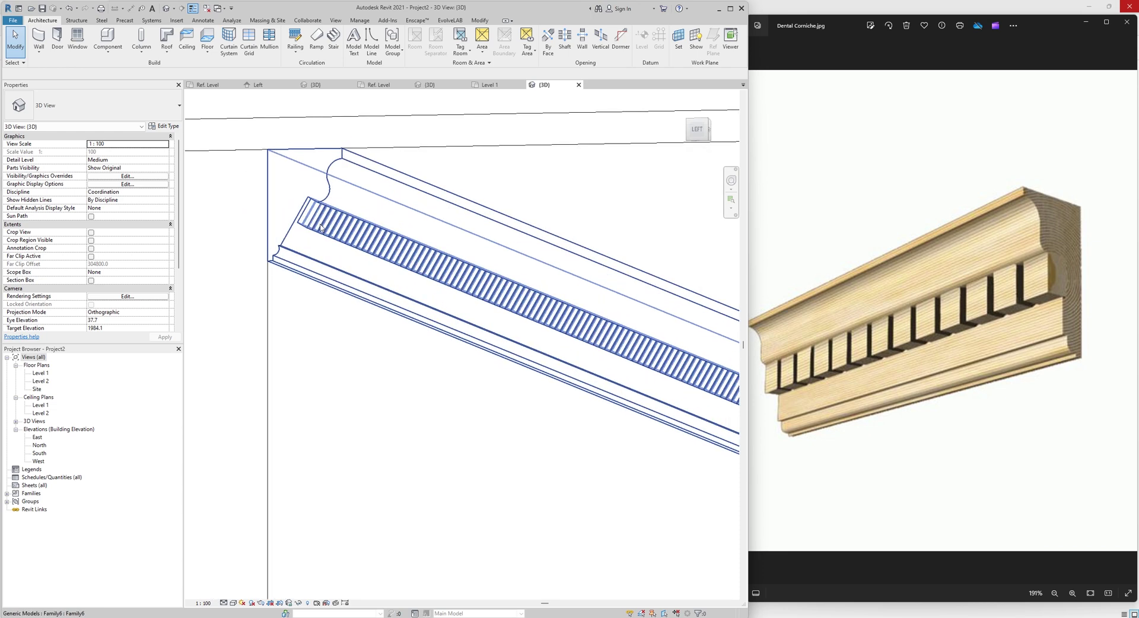
pyautogui.keyDown('shift'); pyautogui.moveTo(332, 231); pyautogui.dragTo(614, 393, button='middle'); pyautogui.keyUp('shift')
pyautogui.click(653, 418)
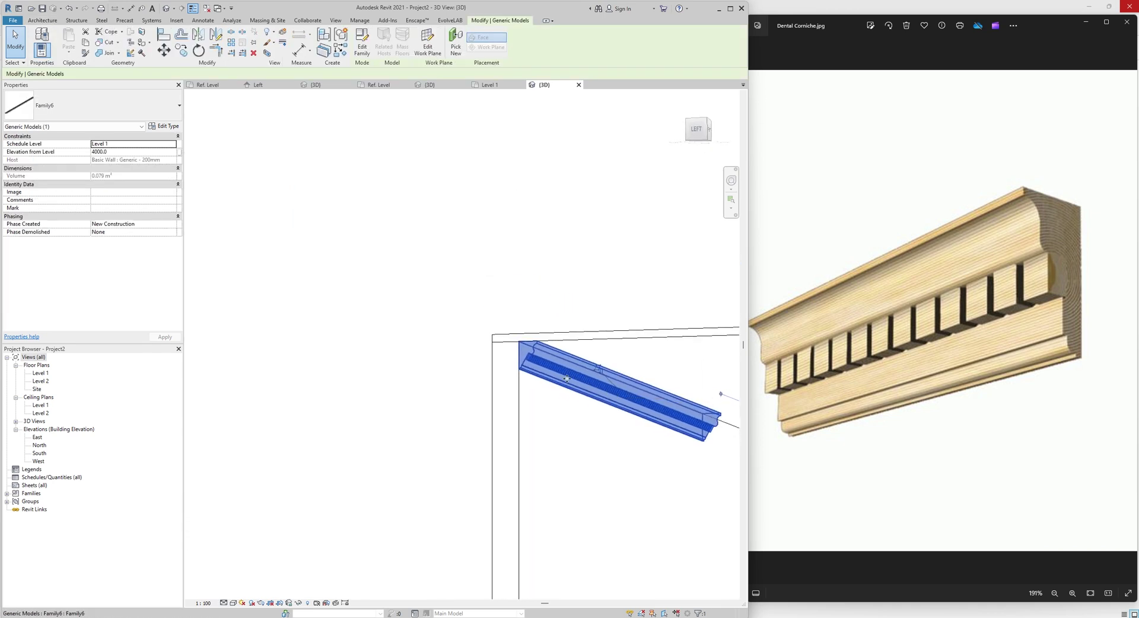
pyautogui.scroll(7, 541, 367)
pyautogui.moveTo(521, 359); pyautogui.dragTo(370, 310, button='middle')
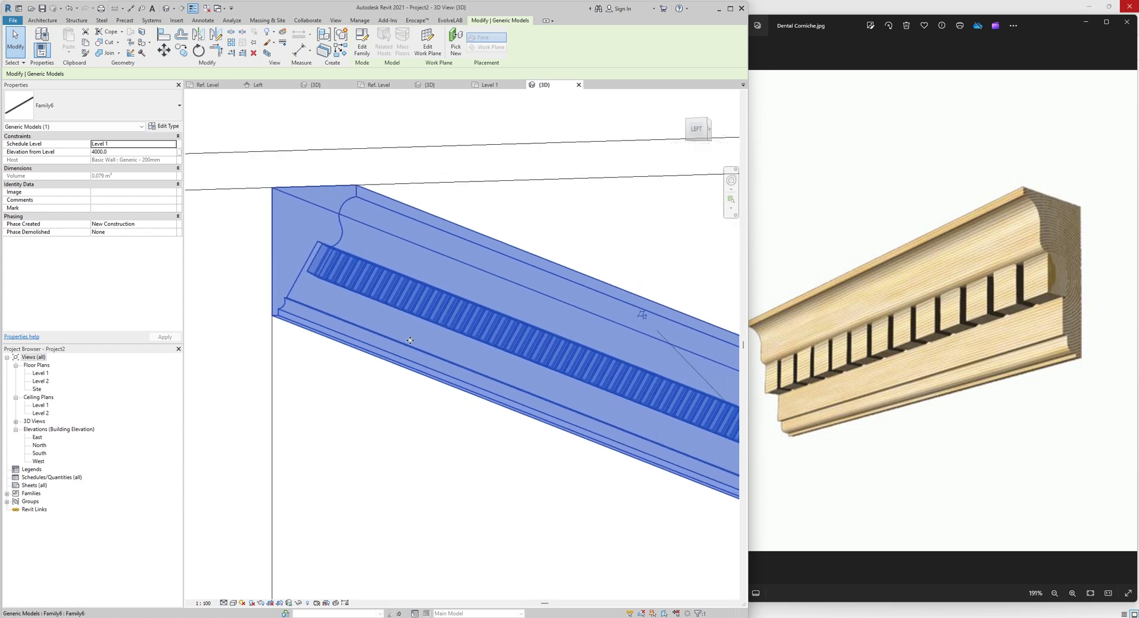
pyautogui.click(437, 412)
pyautogui.scroll(-4, 480, 351)
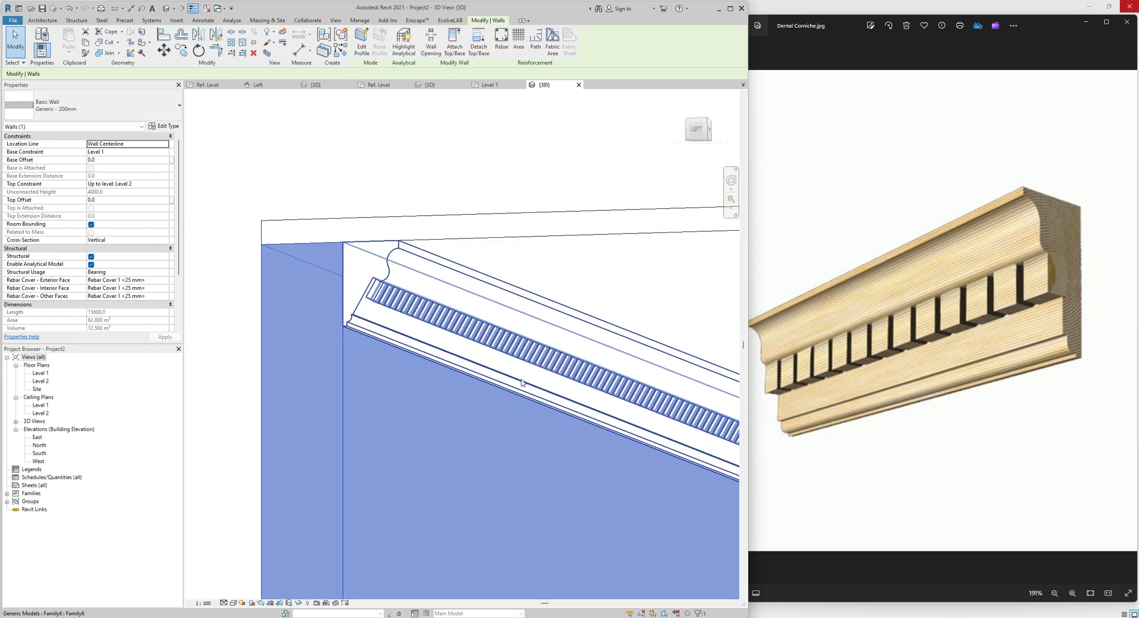
pyautogui.click(469, 190)
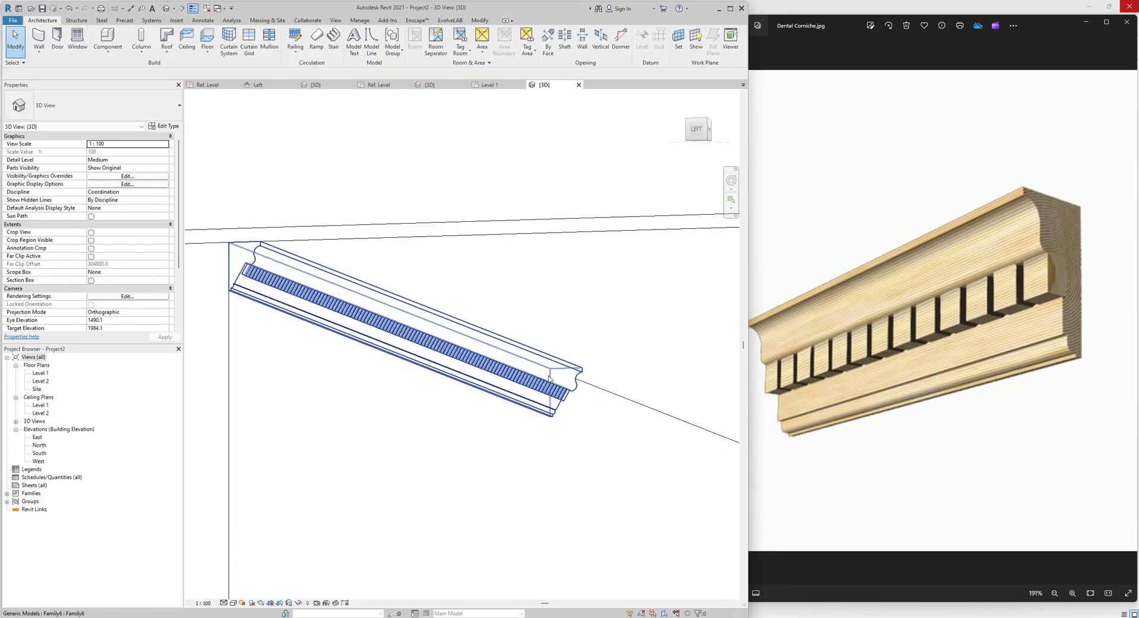
pyautogui.scroll(2, 563, 402)
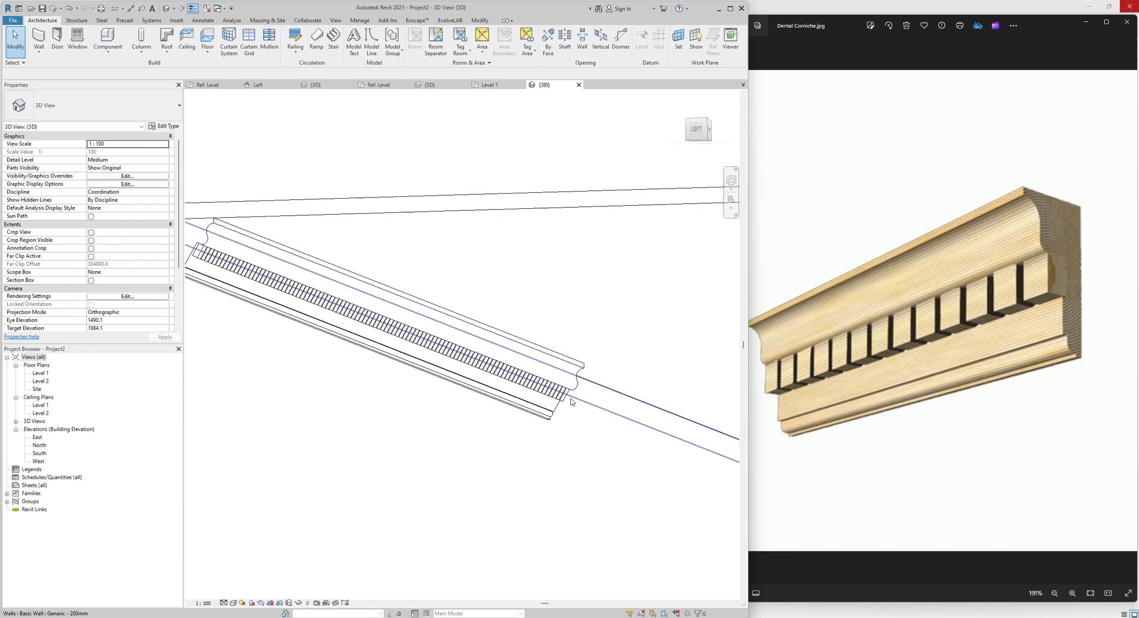